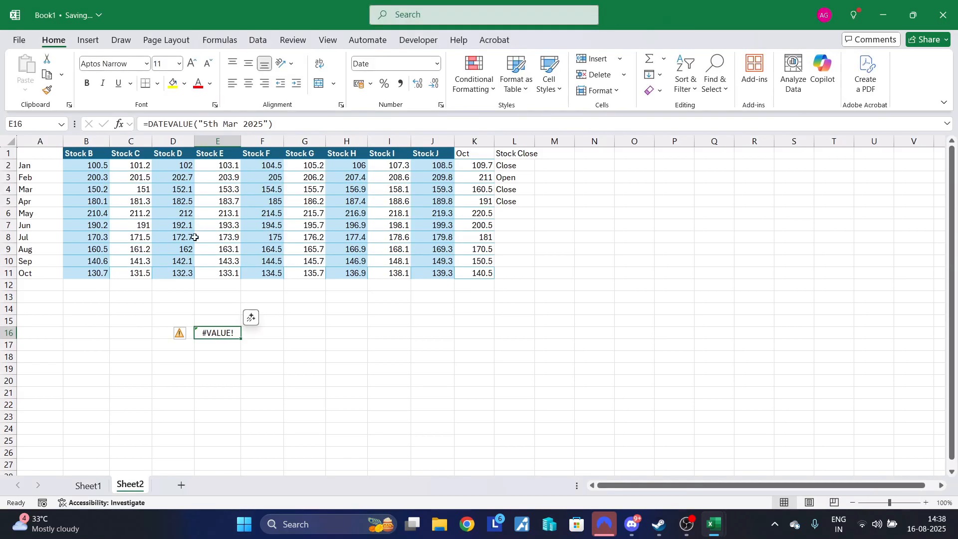
# Delete the DATEVALUE formula from cell E16 on Sheet2
pyautogui.click(224, 330)
pyautogui.press('Delete')
pyautogui.click(320, 325)
pyautogui.click(205, 229)
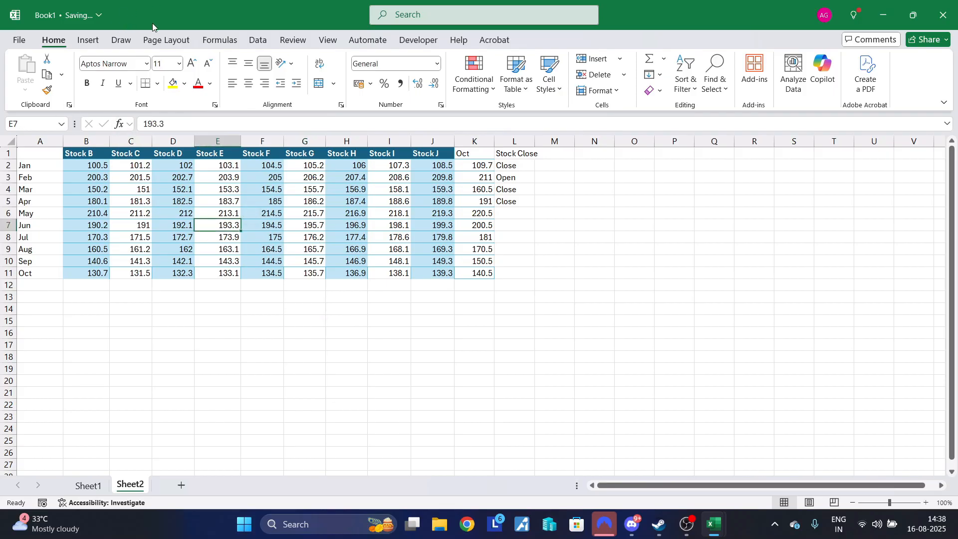
# Look through the additional function categories and view the workbook's defined names in the Name Manager
pyautogui.click(210, 41)
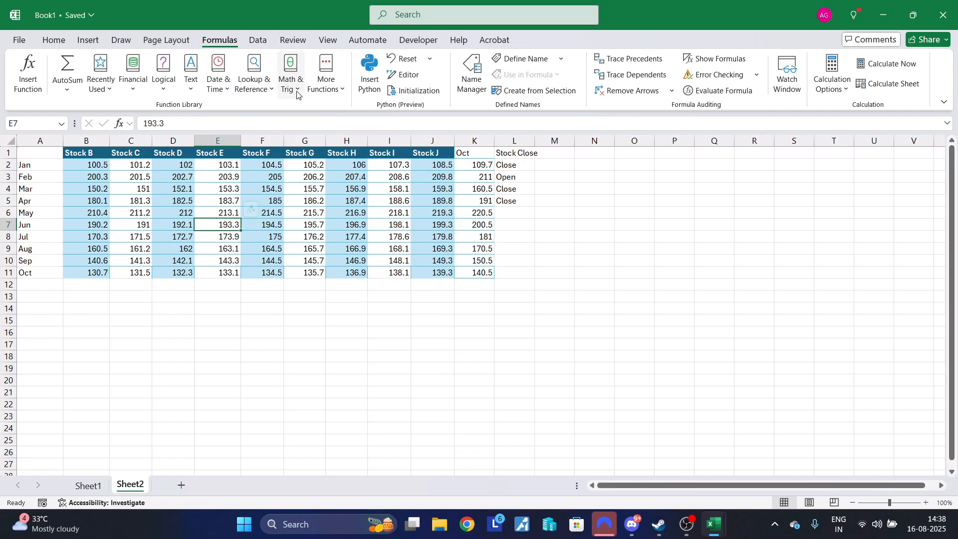
pyautogui.click(322, 93)
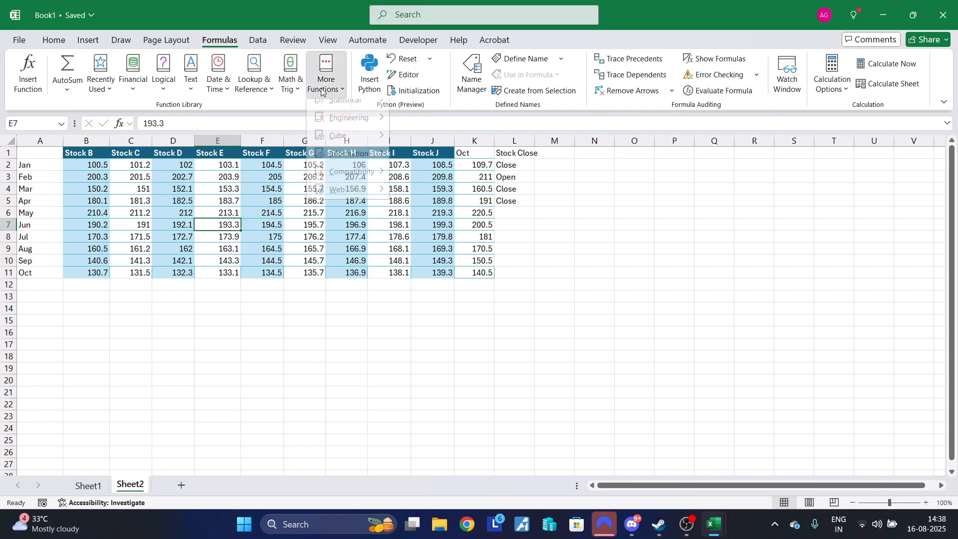
pyautogui.moveTo(362, 158)
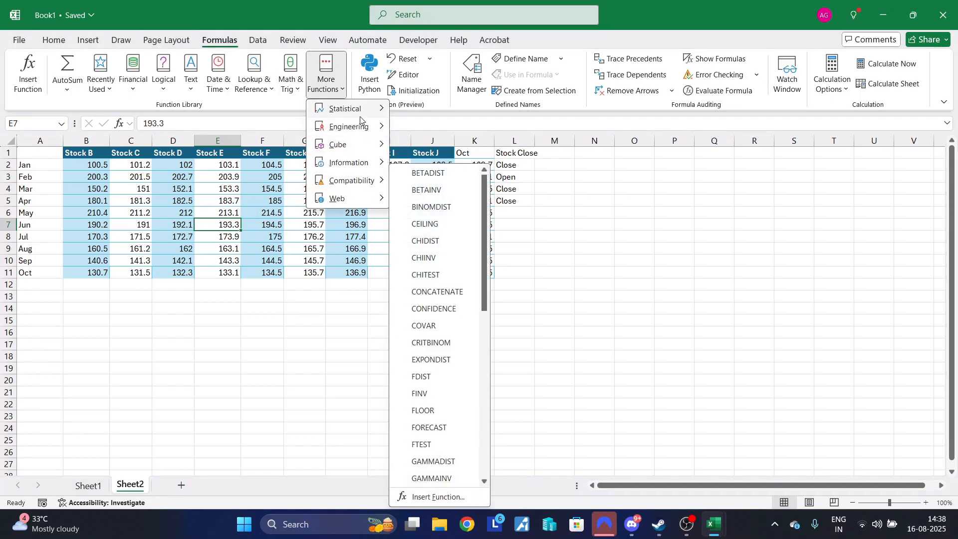
pyautogui.moveTo(361, 113)
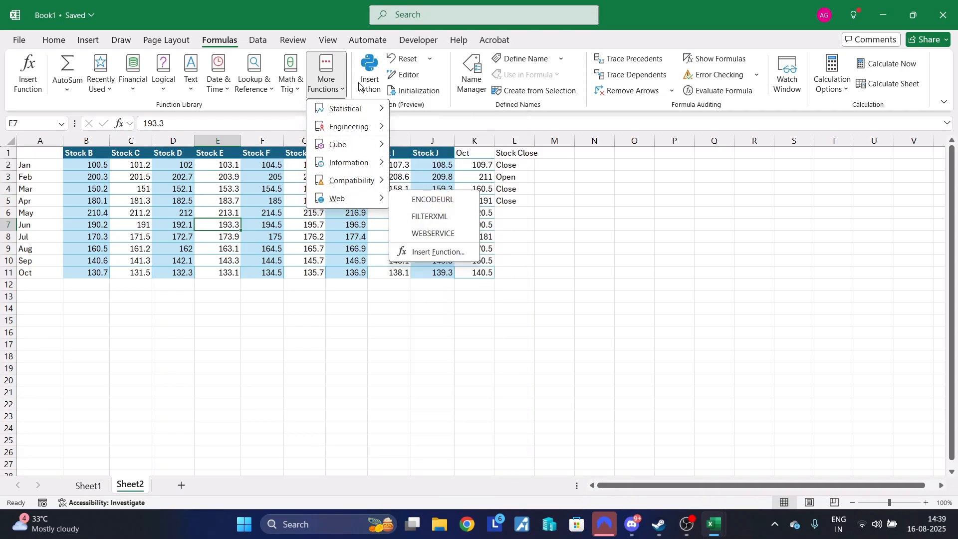
pyautogui.click(466, 94)
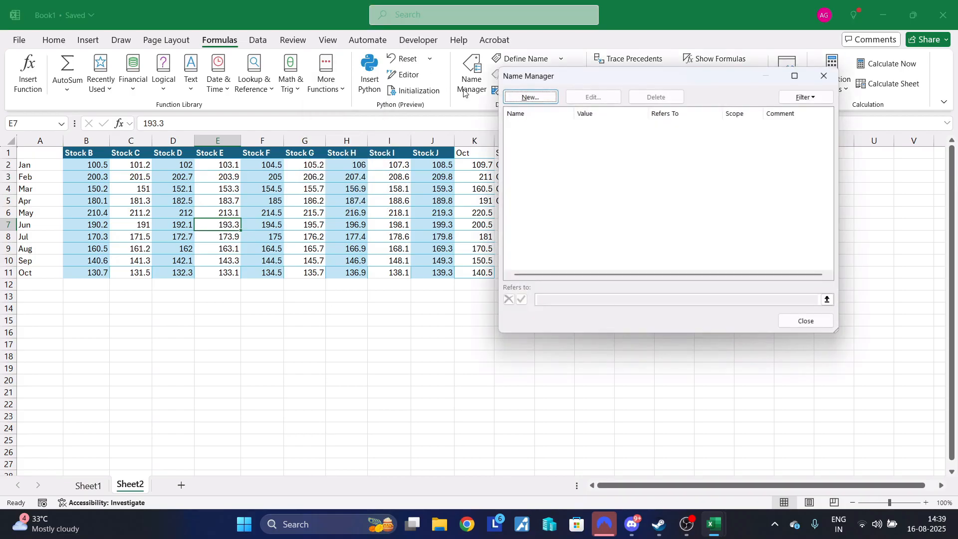
pyautogui.click(823, 75)
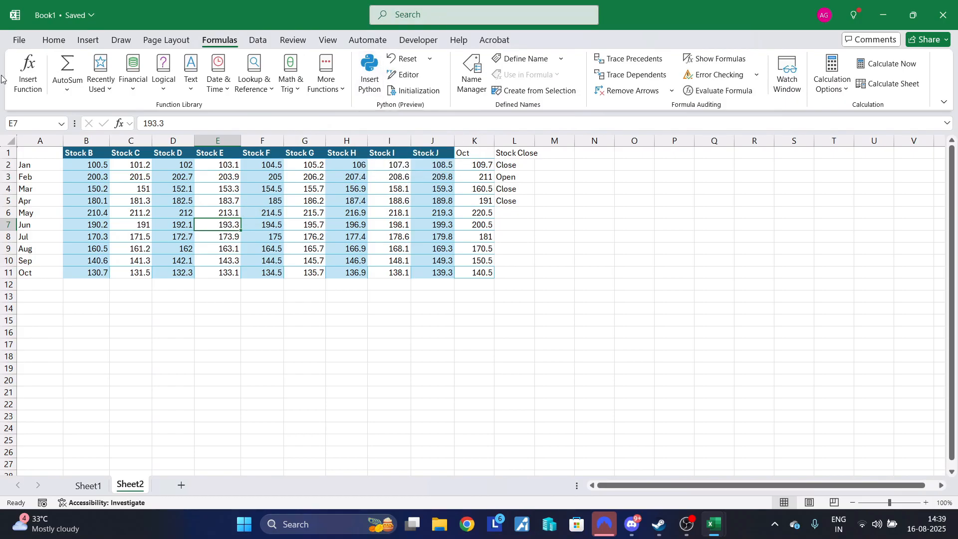
# Use AutoSum to total the Stock C values in C2:C11 in cell C14
pyautogui.click(132, 306)
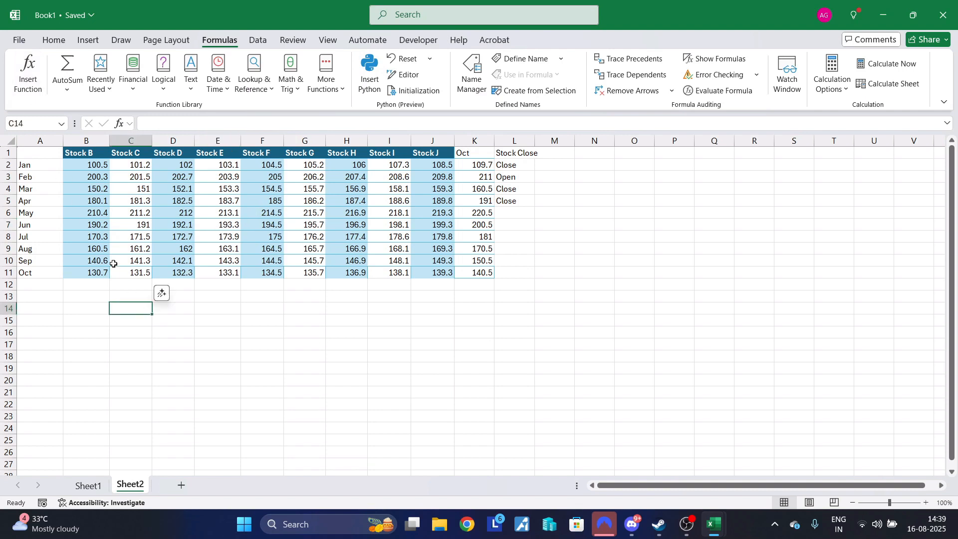
pyautogui.click(74, 92)
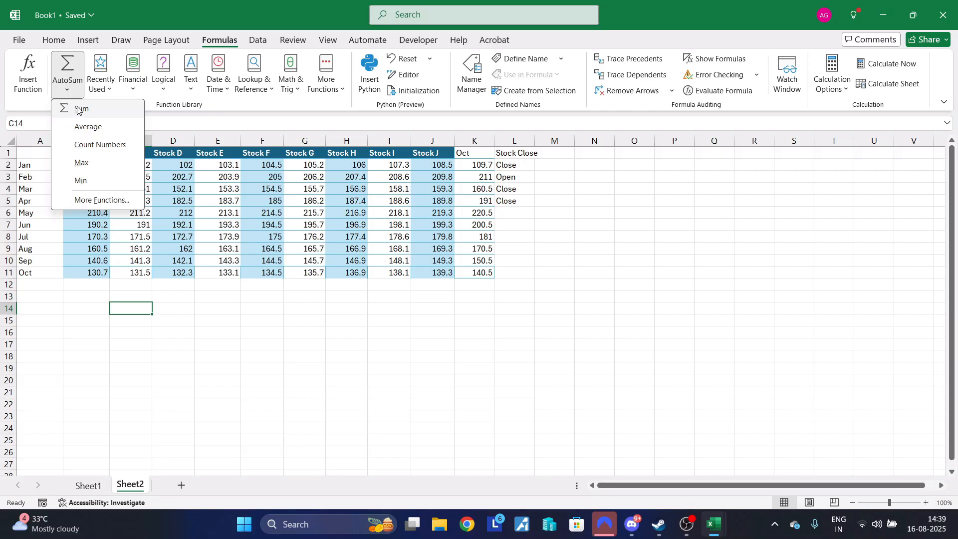
pyautogui.click(78, 109)
pyautogui.moveTo(137, 164); pyautogui.dragTo(135, 271)
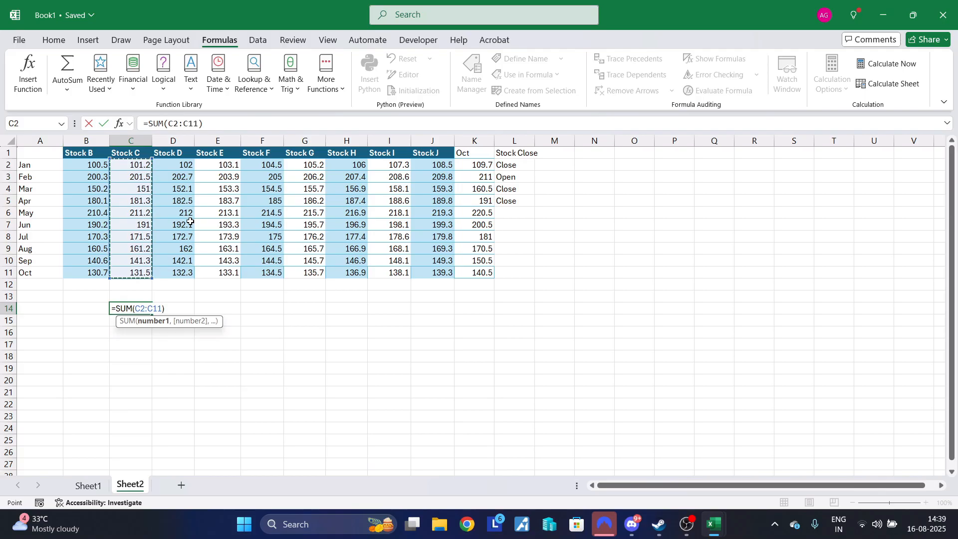
pyautogui.press('Return')
pyautogui.click(135, 307)
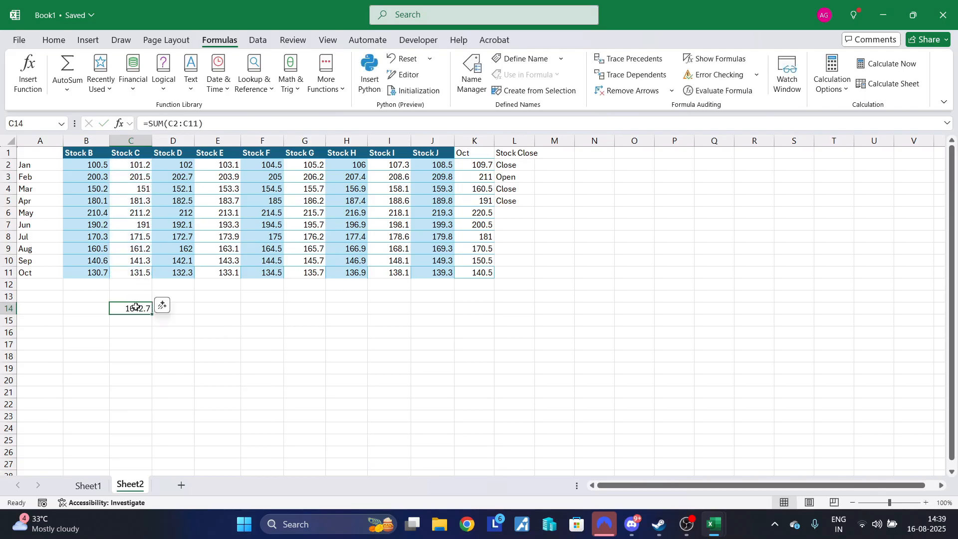
# Compare the Stock C total with the sum of the selected range C2:C11, and clear cell C14
pyautogui.moveTo(139, 167); pyautogui.dragTo(140, 274)
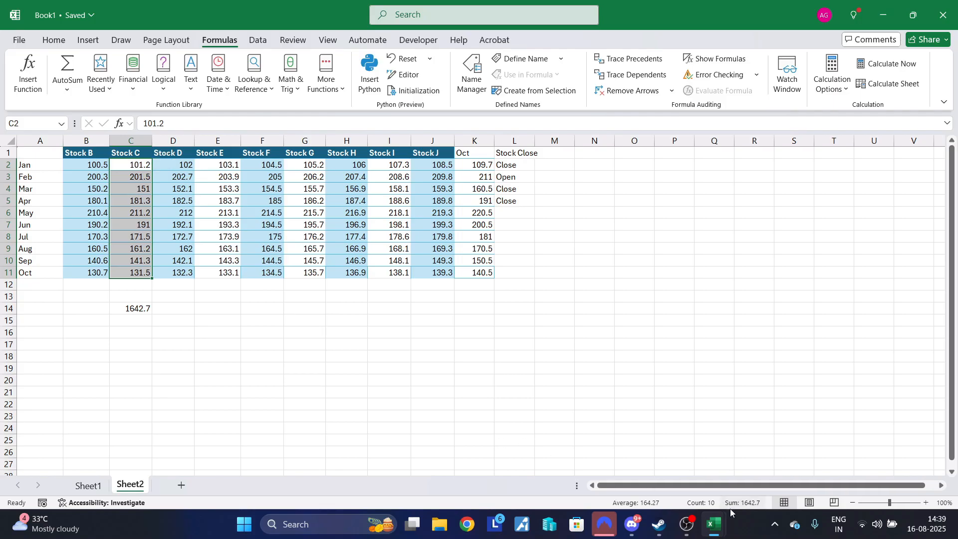
pyautogui.click(144, 308)
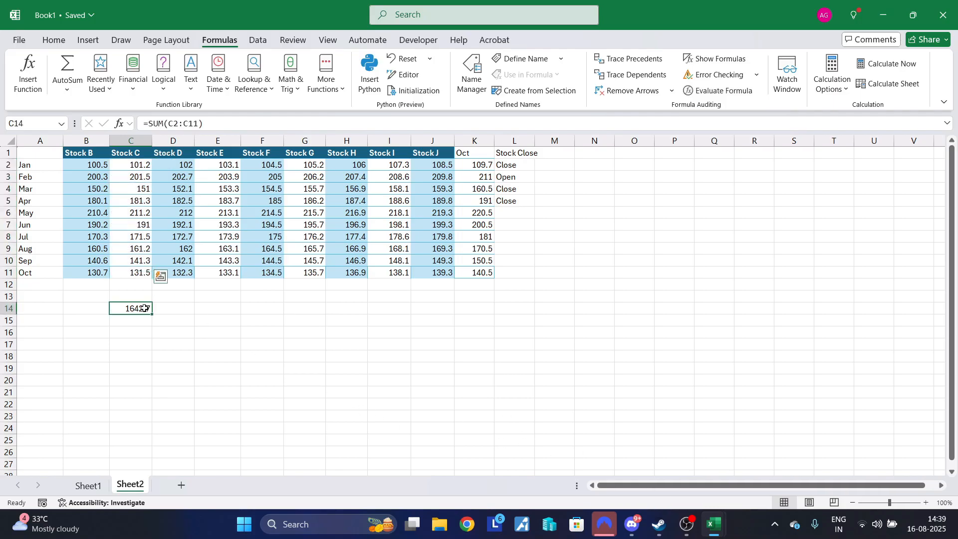
pyautogui.press('Delete')
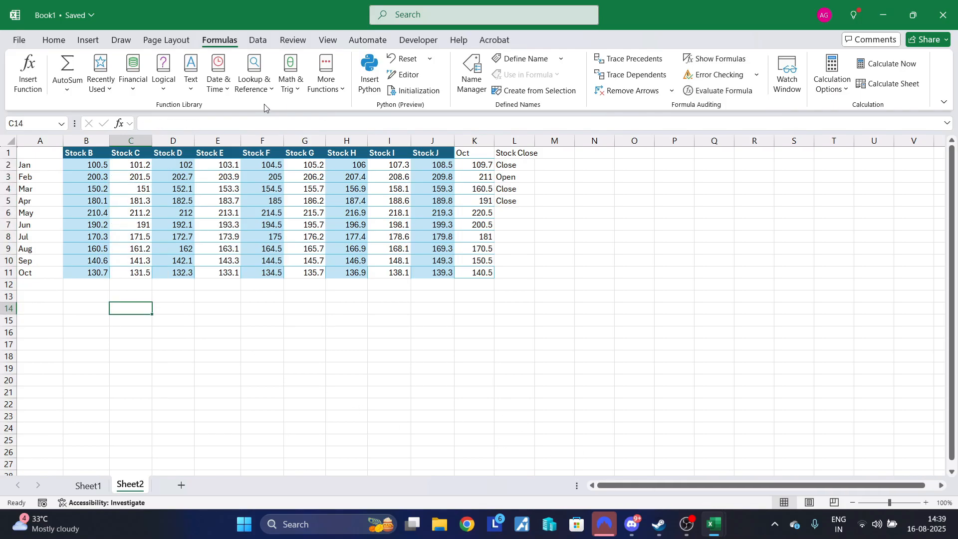
# Find the maximum of the Stock D values in D2:D11 with MAX in cell C14, and clear the result
pyautogui.click(58, 90)
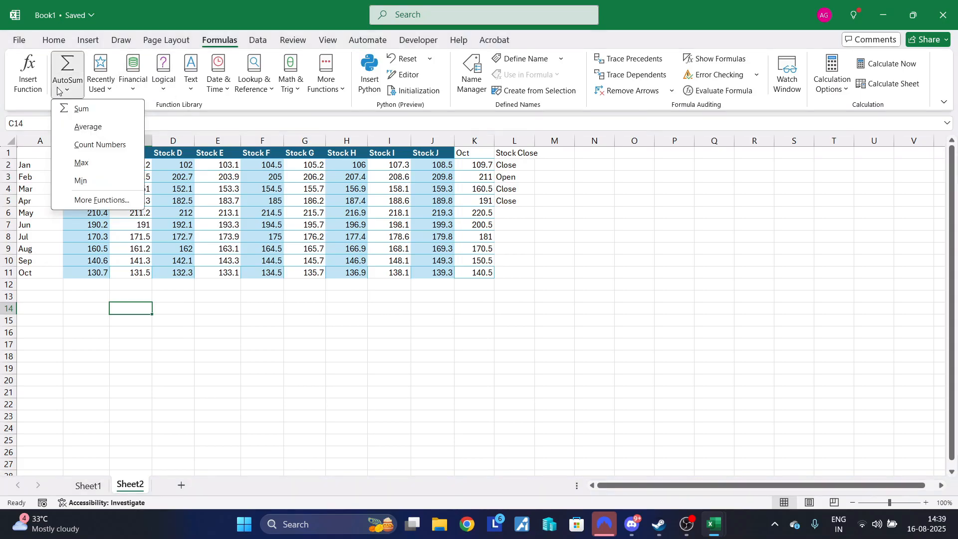
pyautogui.click(83, 162)
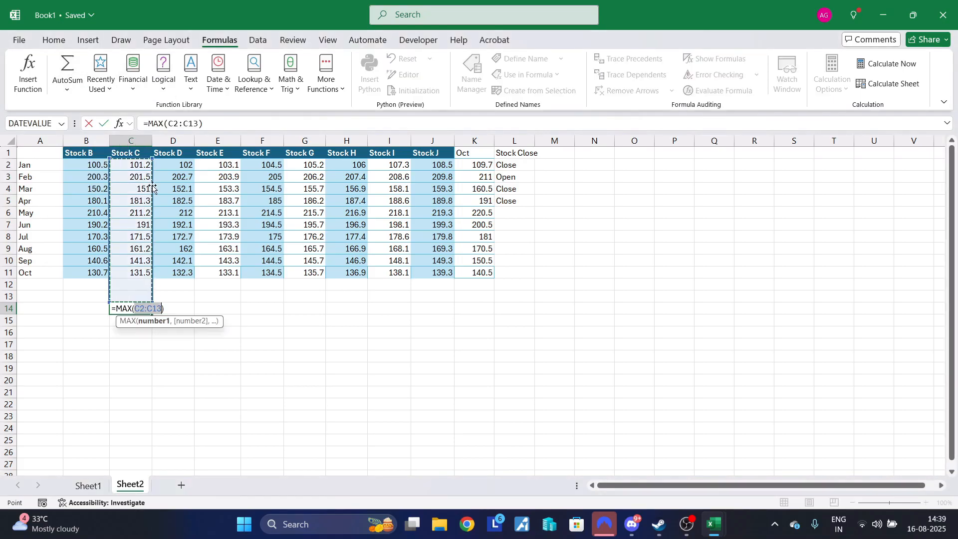
pyautogui.moveTo(172, 168); pyautogui.dragTo(191, 273)
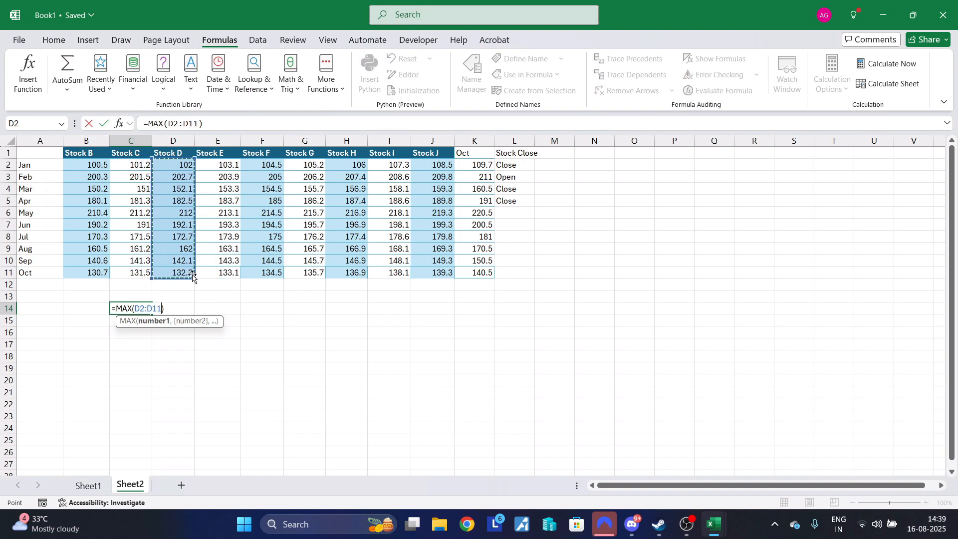
pyautogui.press('Return')
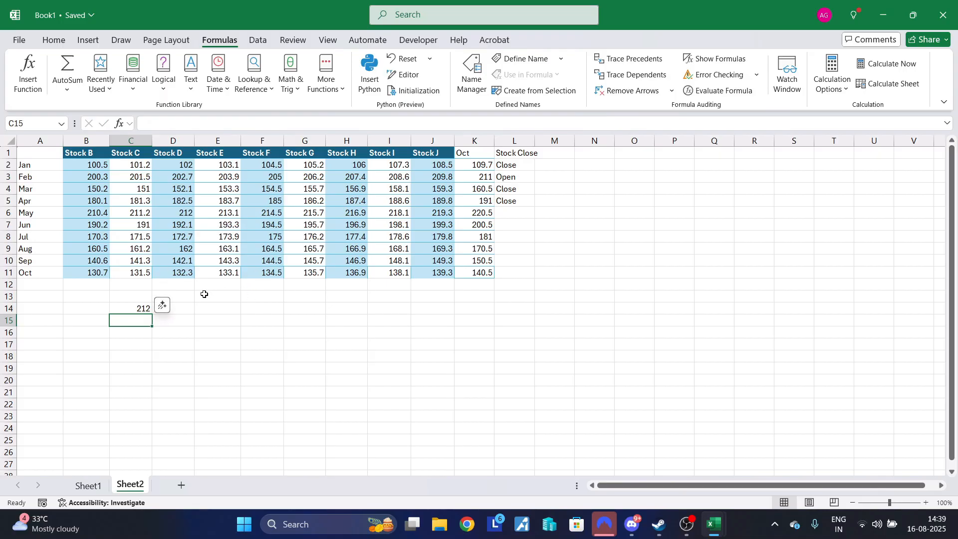
pyautogui.click(133, 306)
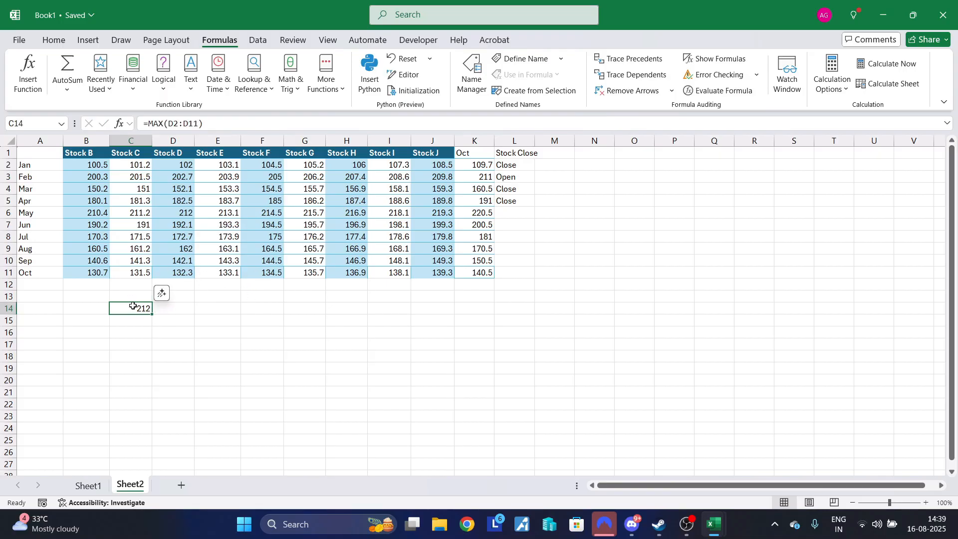
pyautogui.press('Delete')
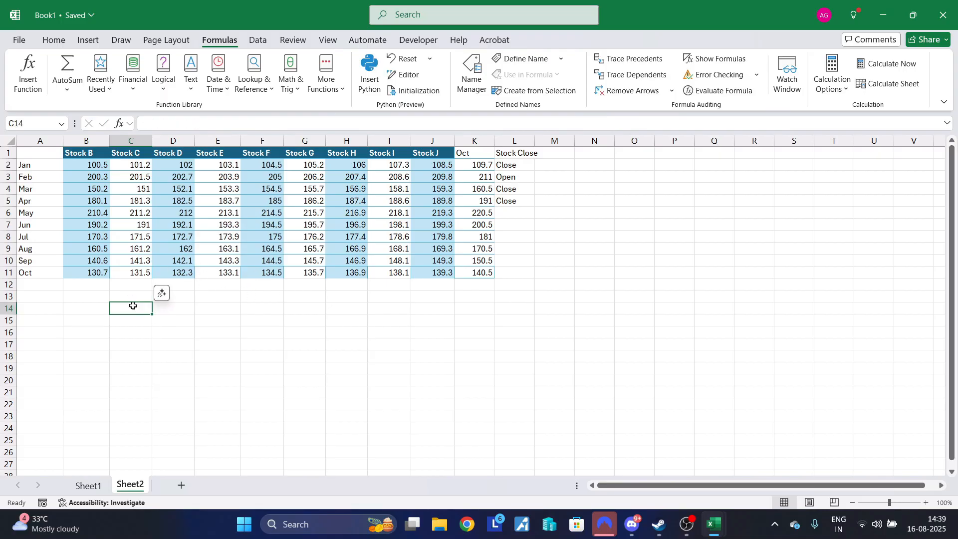
# Calculate the average of the Stock G values in G2:G11 in cell C14 with AVERAGE
pyautogui.click(75, 95)
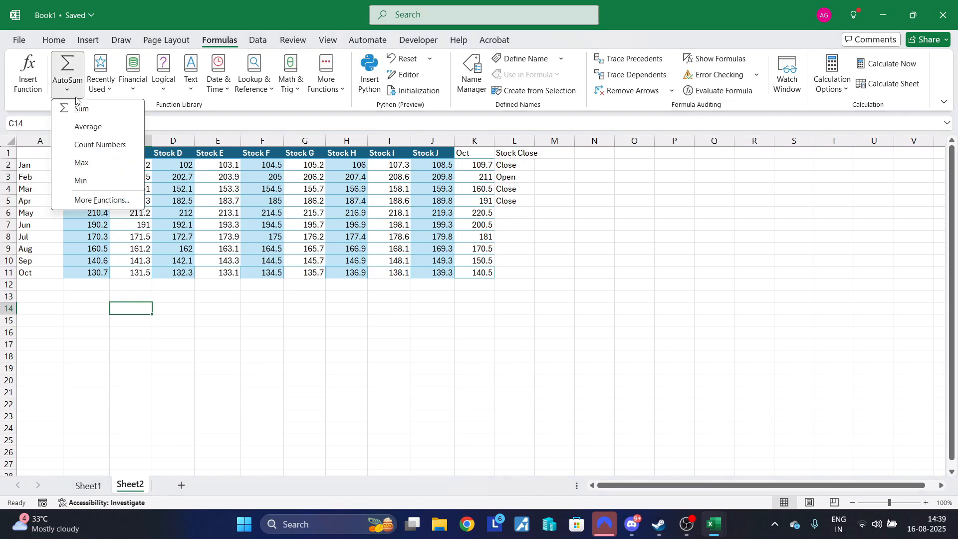
pyautogui.click(106, 127)
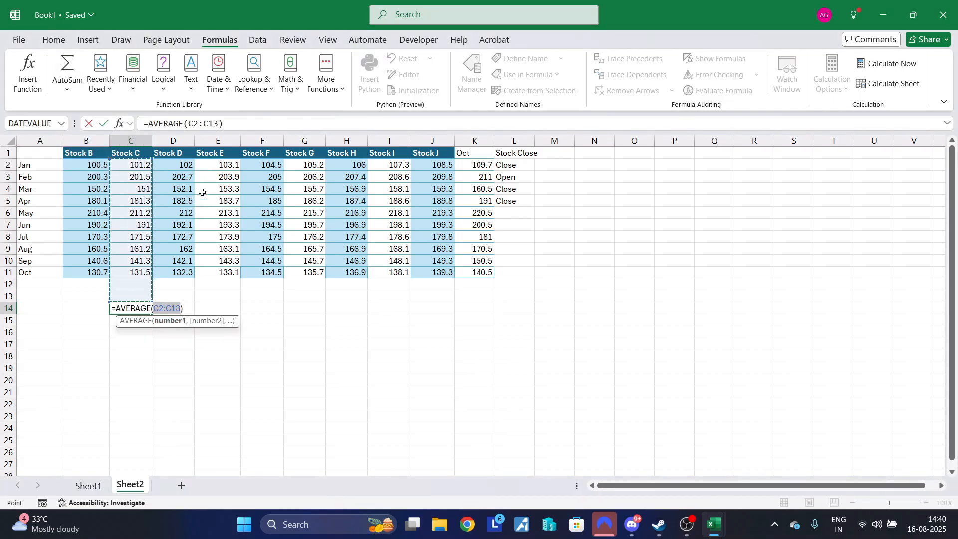
pyautogui.moveTo(305, 167); pyautogui.dragTo(309, 269)
pyautogui.press('Return')
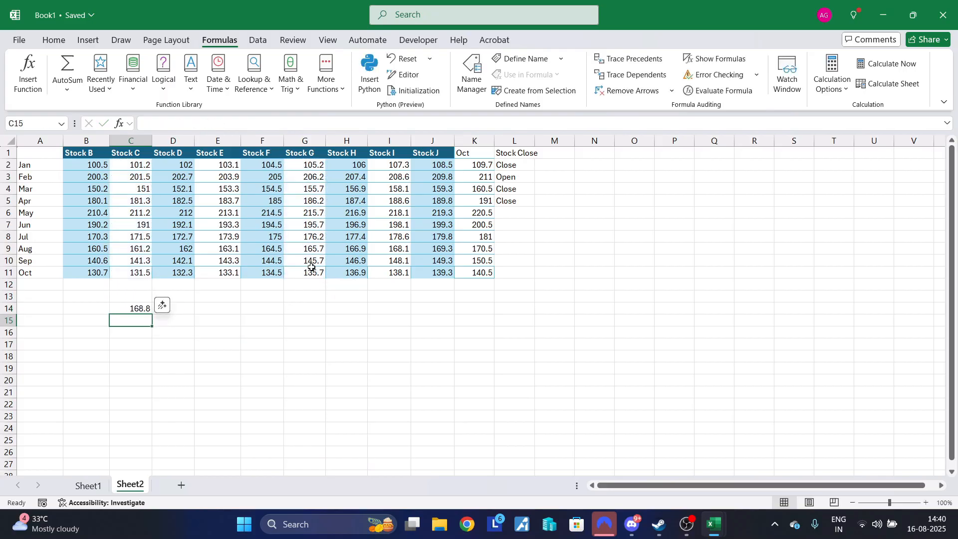
# Enter the formula =sum(G2:G11)/10 in cell E14 to work out the Stock G average manually
pyautogui.click(236, 309)
pyautogui.write('=s')
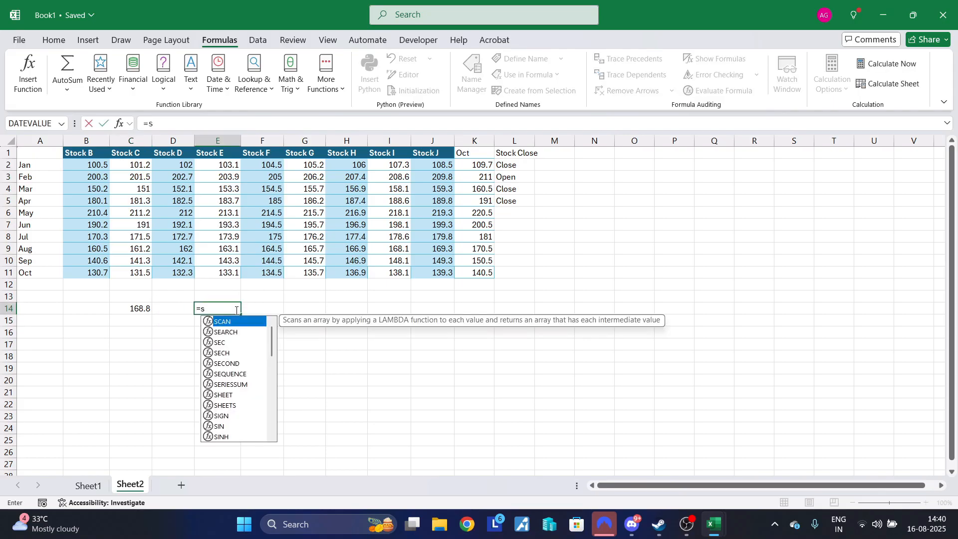
pyautogui.write('um(')
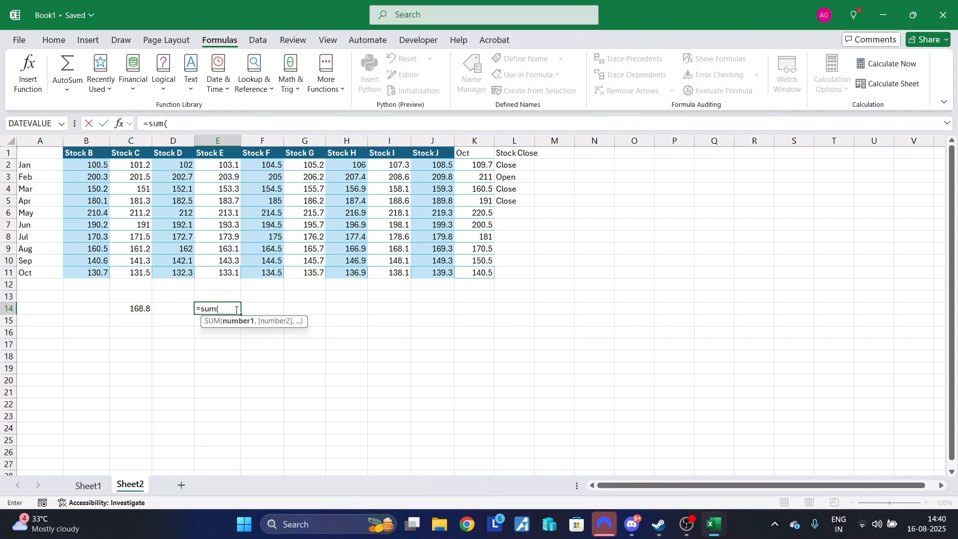
pyautogui.moveTo(317, 167); pyautogui.dragTo(317, 269)
pyautogui.write(')/10')
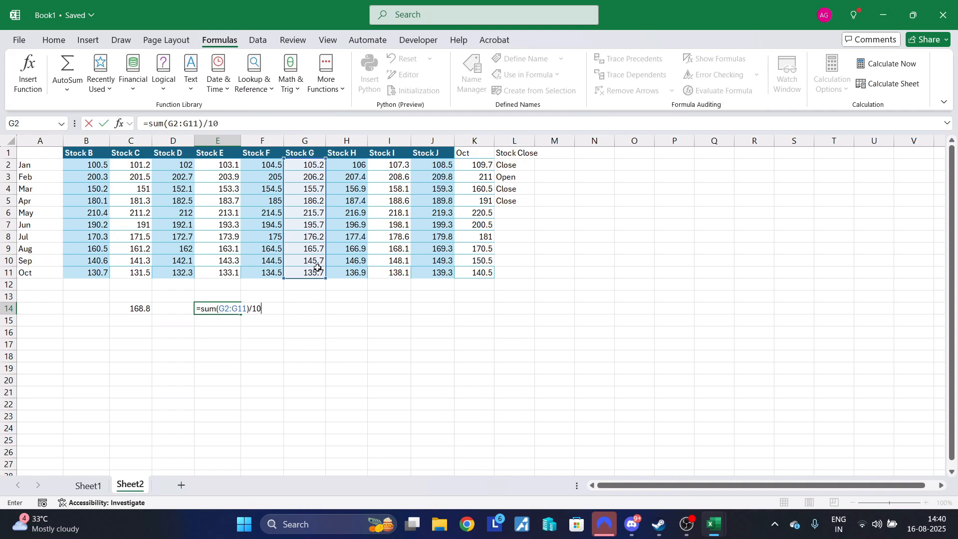
pyautogui.press('Return')
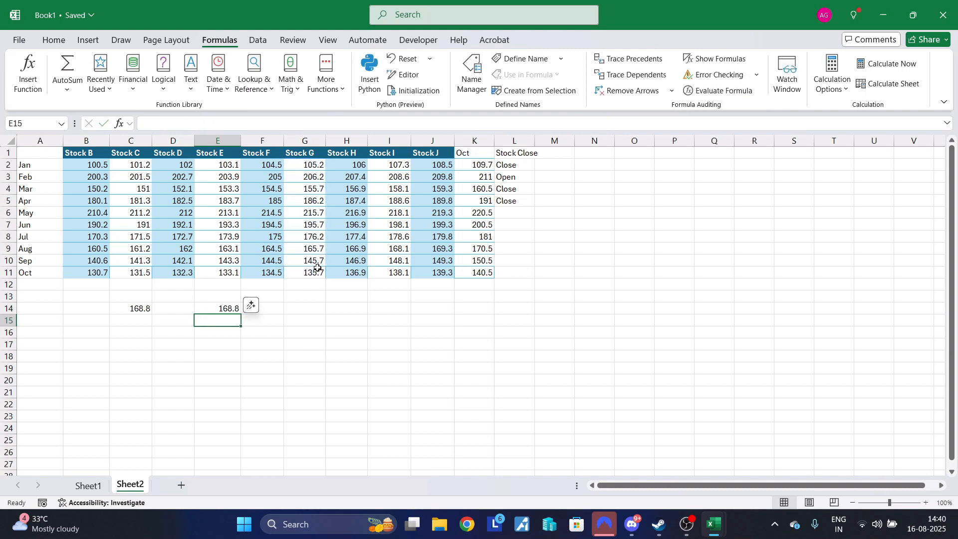
# Clear the two average formulas from cells E14 and C14
pyautogui.click(230, 307)
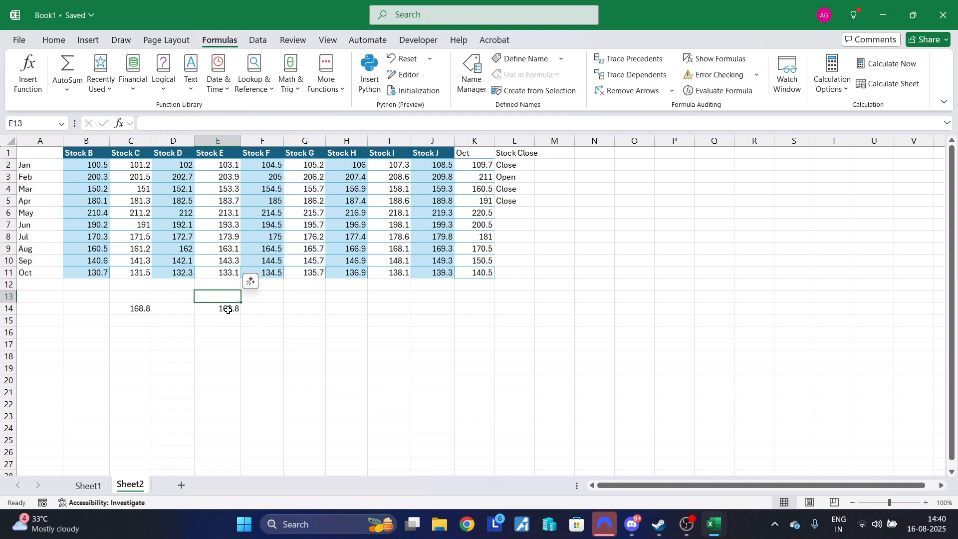
pyautogui.press('Delete')
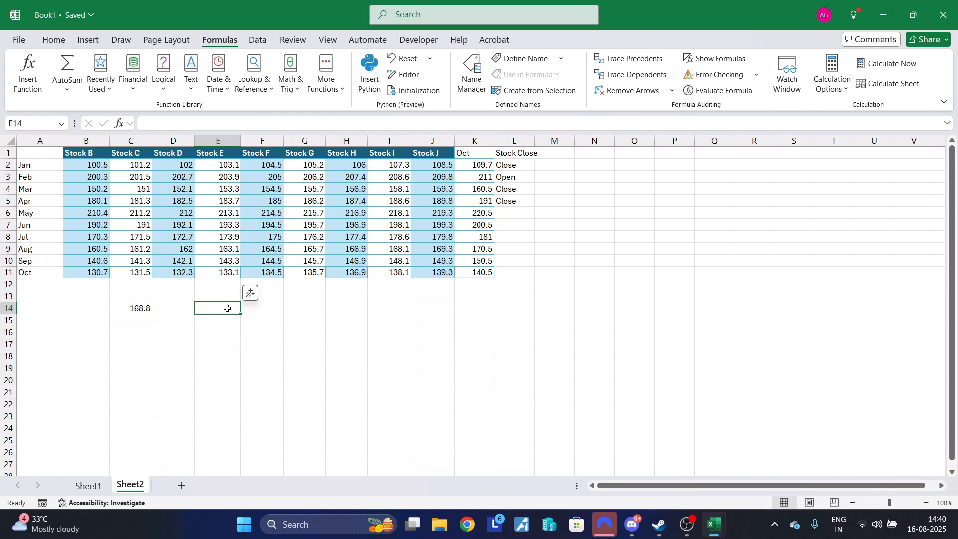
pyautogui.click(132, 308)
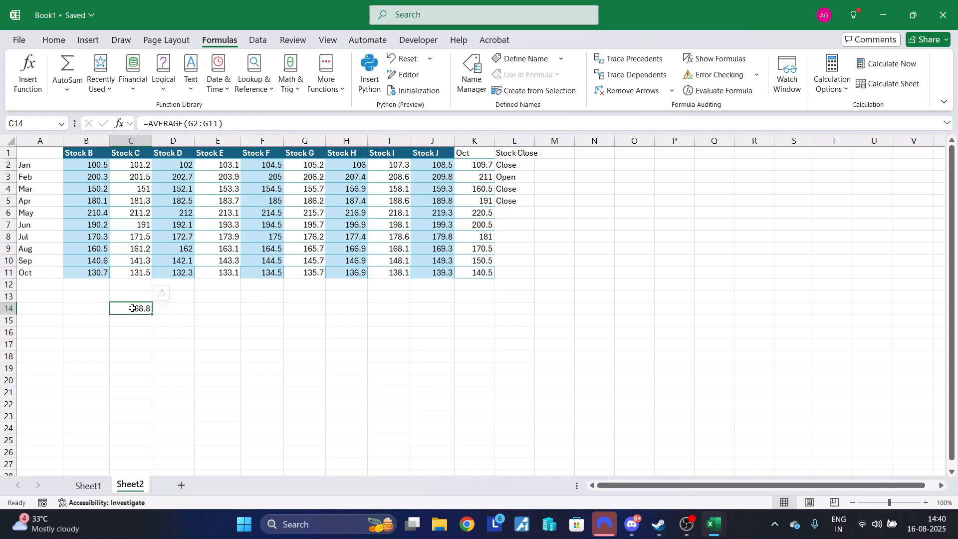
pyautogui.press('Delete')
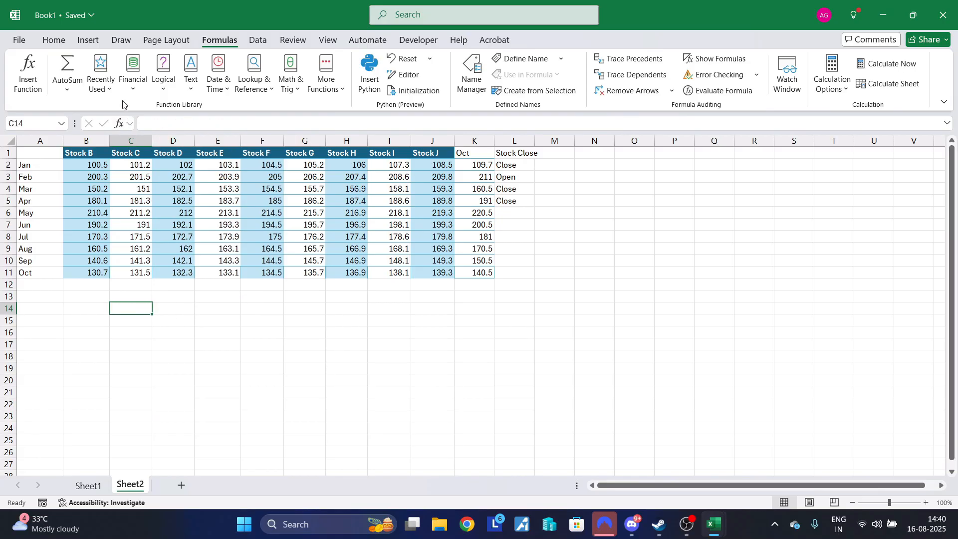
# Look through the recently used functions and the full list of financial functions
pyautogui.click(100, 89)
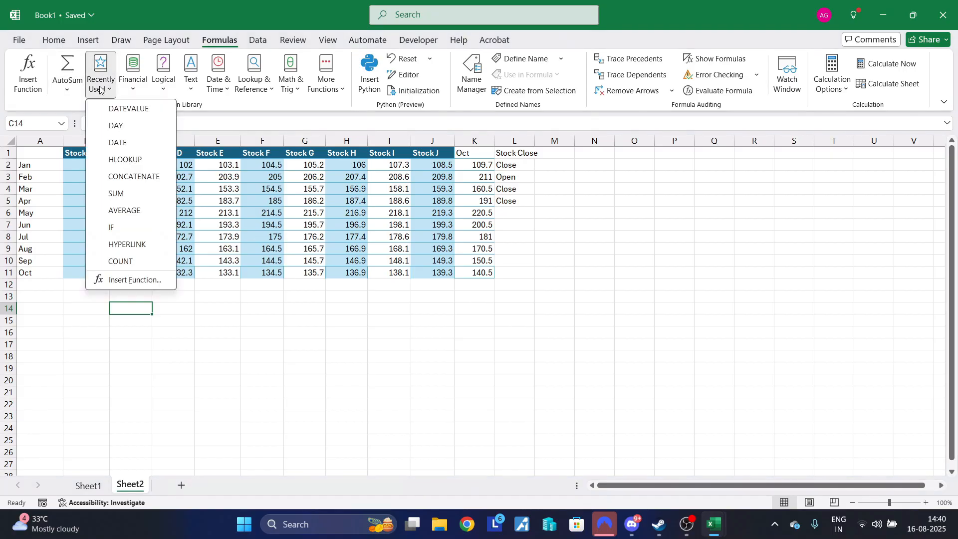
pyautogui.click(134, 77)
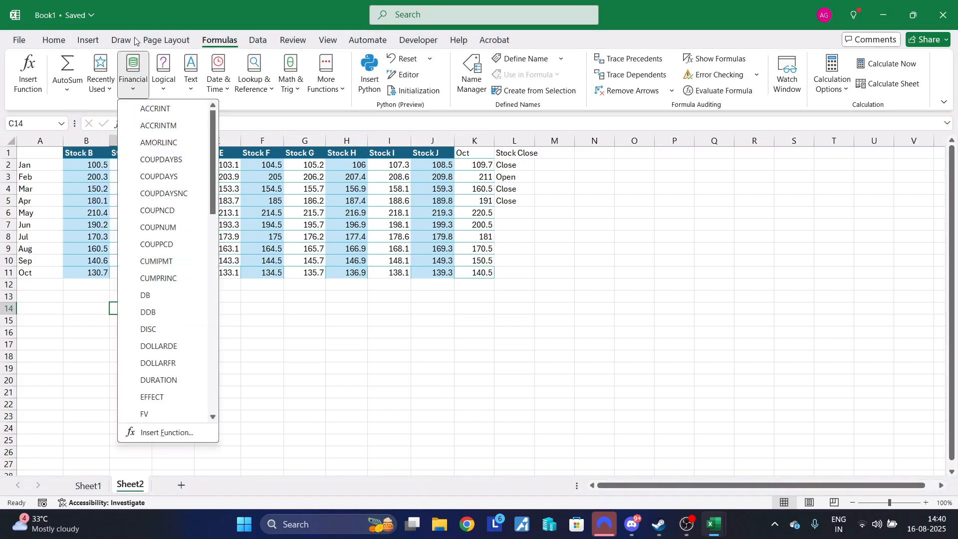
pyautogui.scroll(-9, 164, 133)
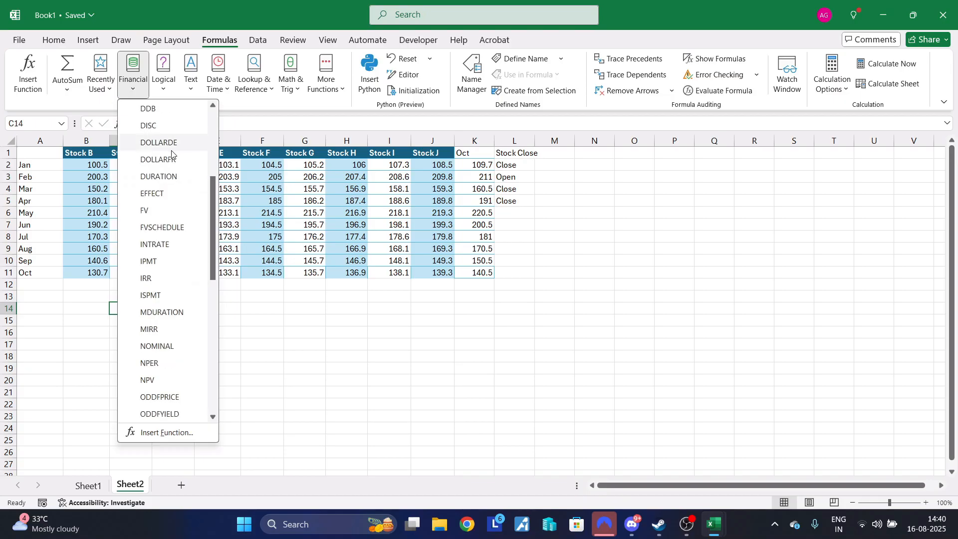
pyautogui.scroll(-3, 177, 180)
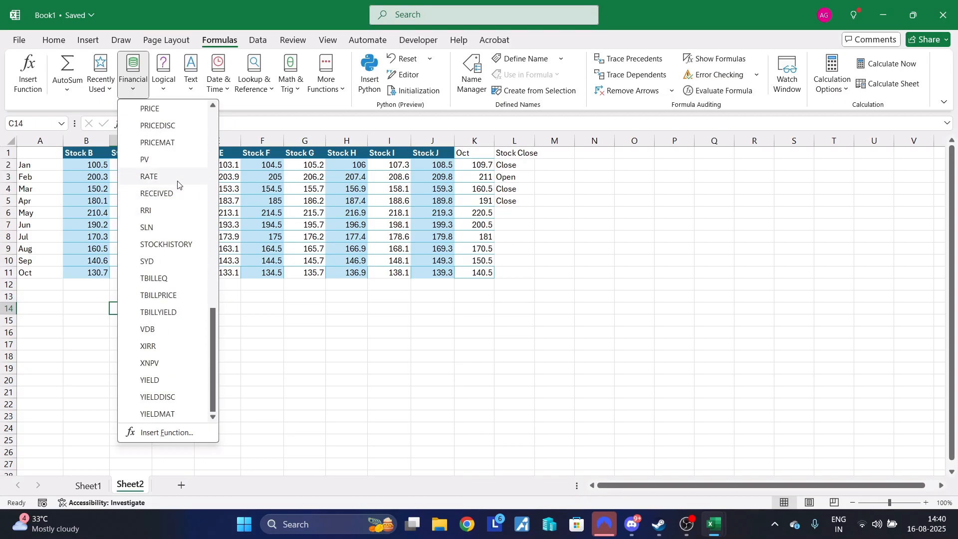
pyautogui.scroll(4, 178, 172)
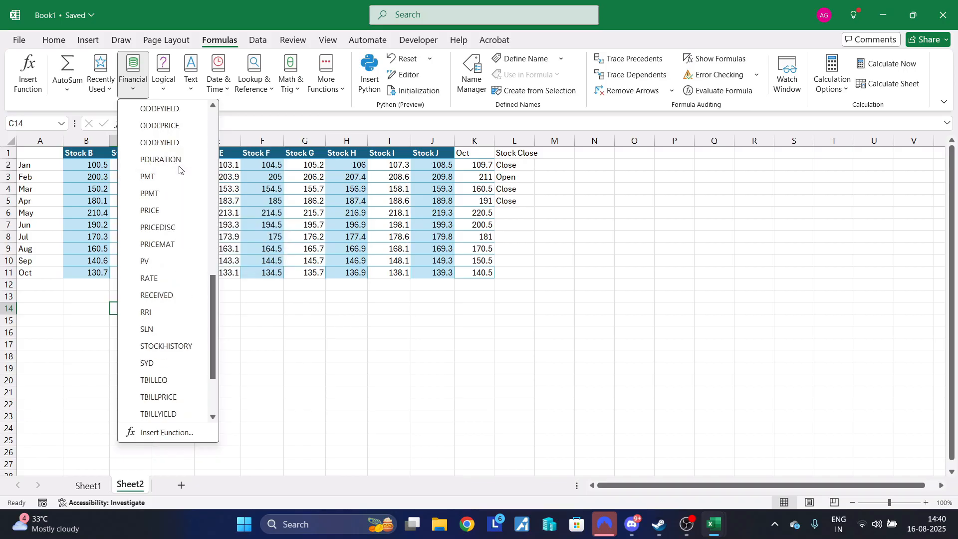
pyautogui.scroll(4, 178, 170)
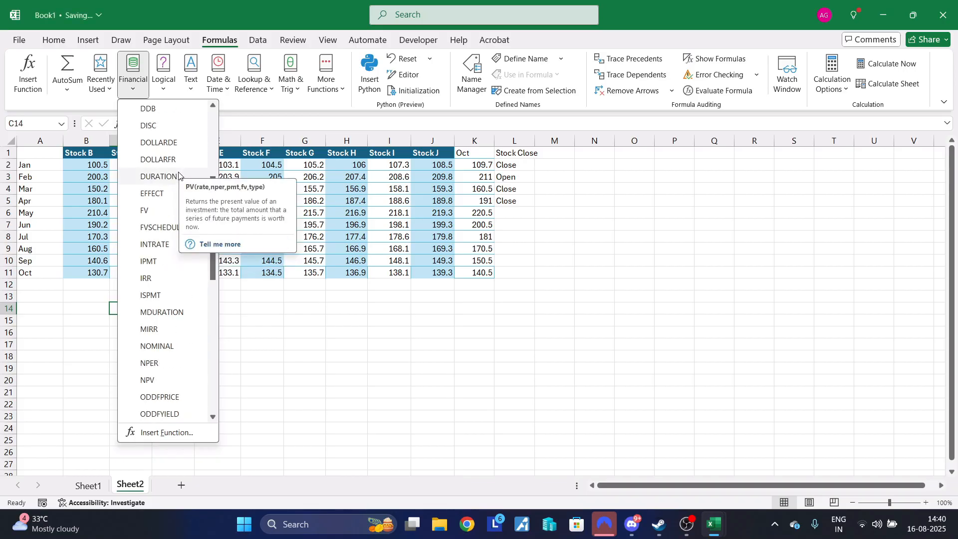
pyautogui.scroll(1, 178, 176)
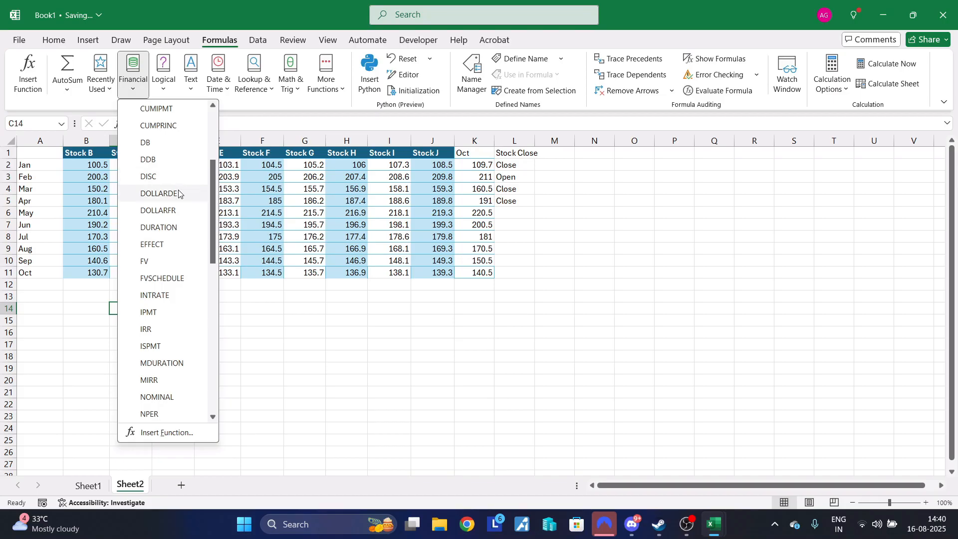
pyautogui.scroll(2, 178, 190)
pyautogui.scroll(1, 178, 194)
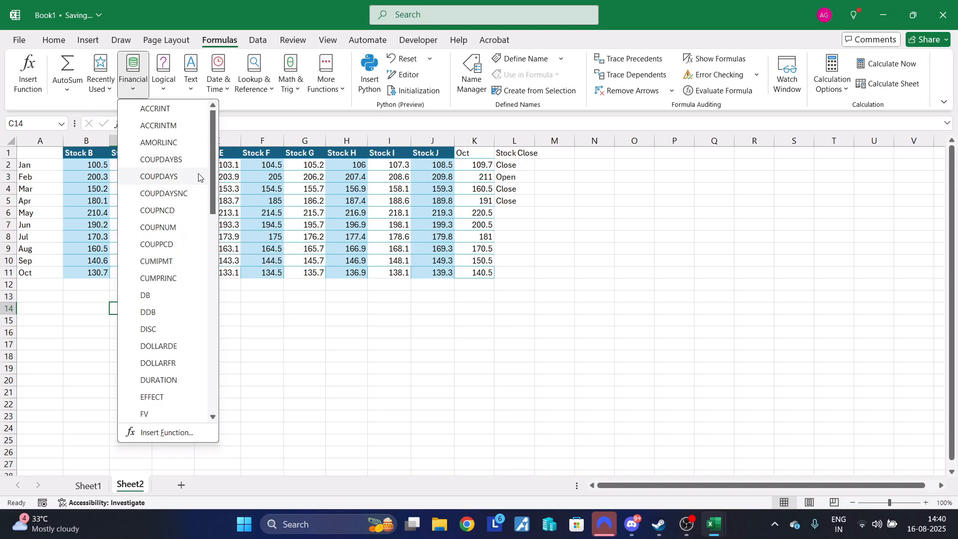
# Calculate a nominal interest rate in cell C14 with NOMINAL, using effective rate 0.5 and 4 periods per year, and clear the result
pyautogui.moveTo(209, 172); pyautogui.dragTo(207, 269)
pyautogui.click(182, 253)
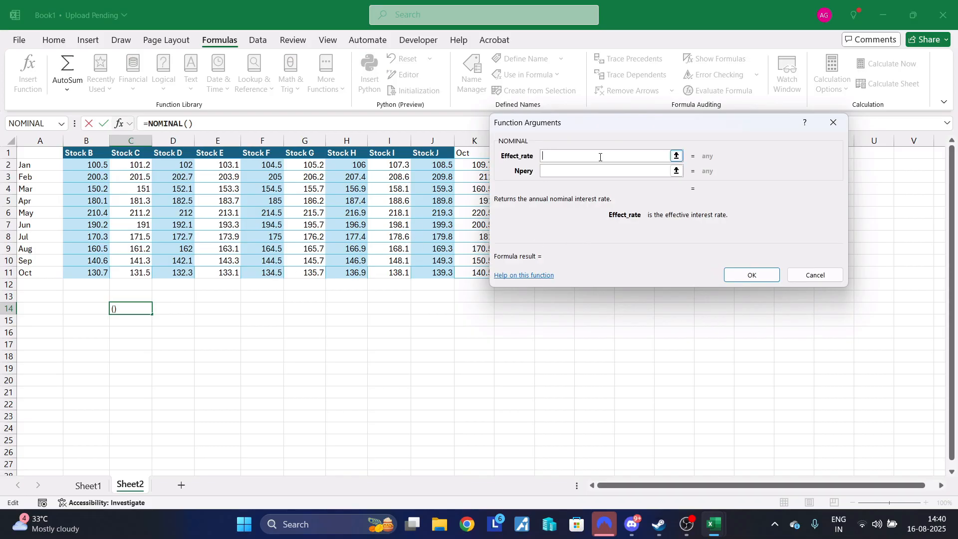
pyautogui.write('0.5')
pyautogui.click(601, 171)
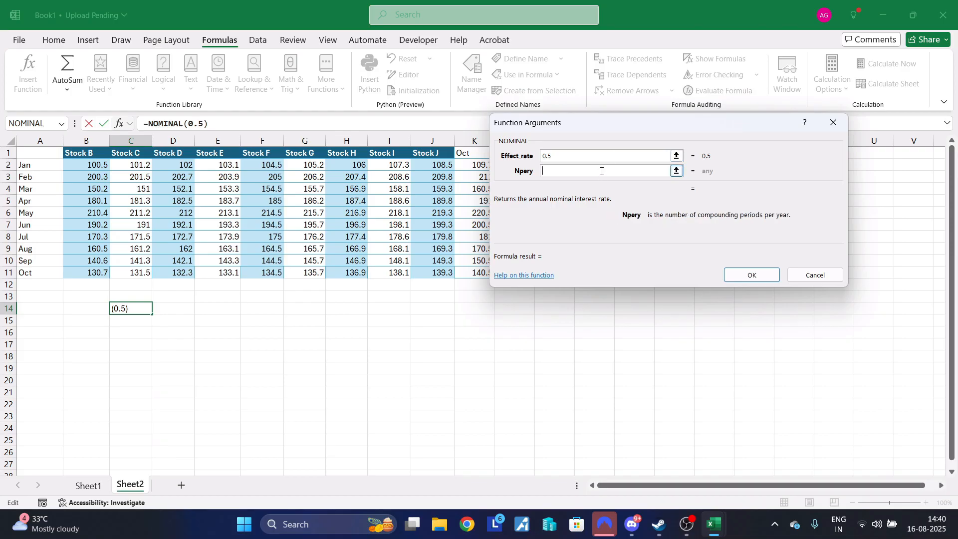
pyautogui.write('4')
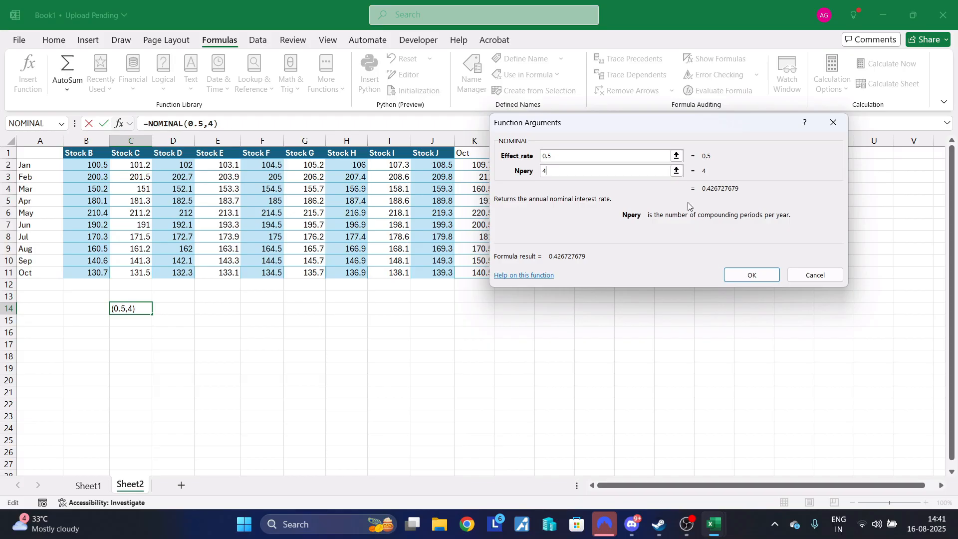
pyautogui.click(648, 155)
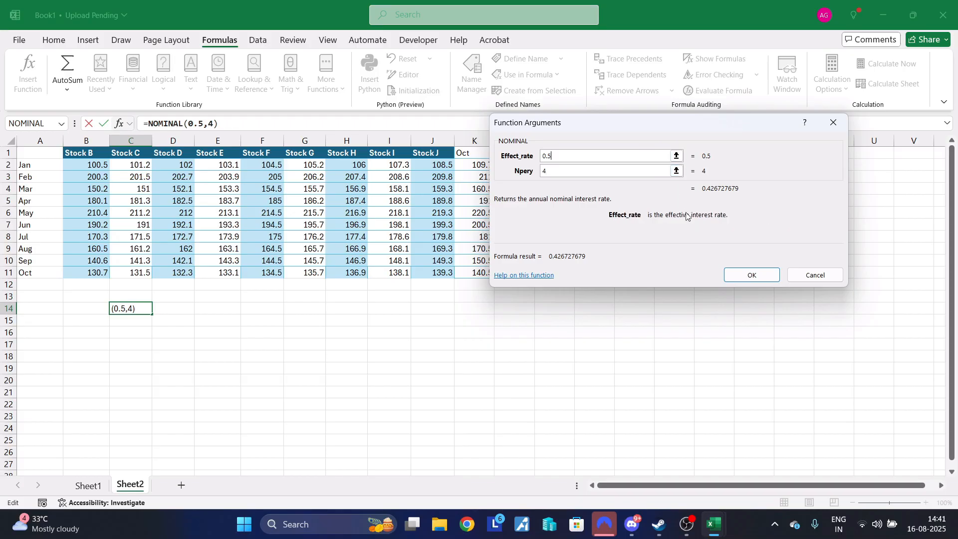
pyautogui.click(746, 275)
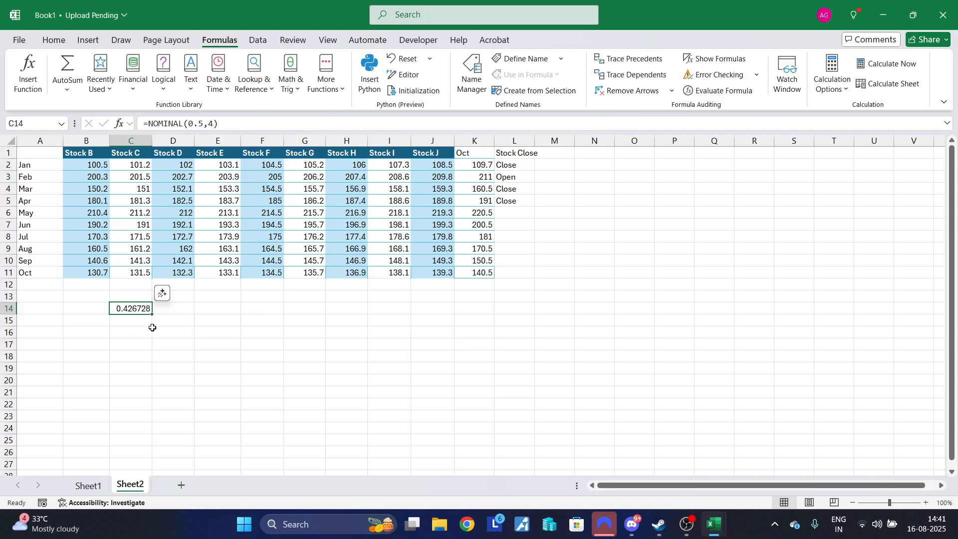
pyautogui.press('Delete')
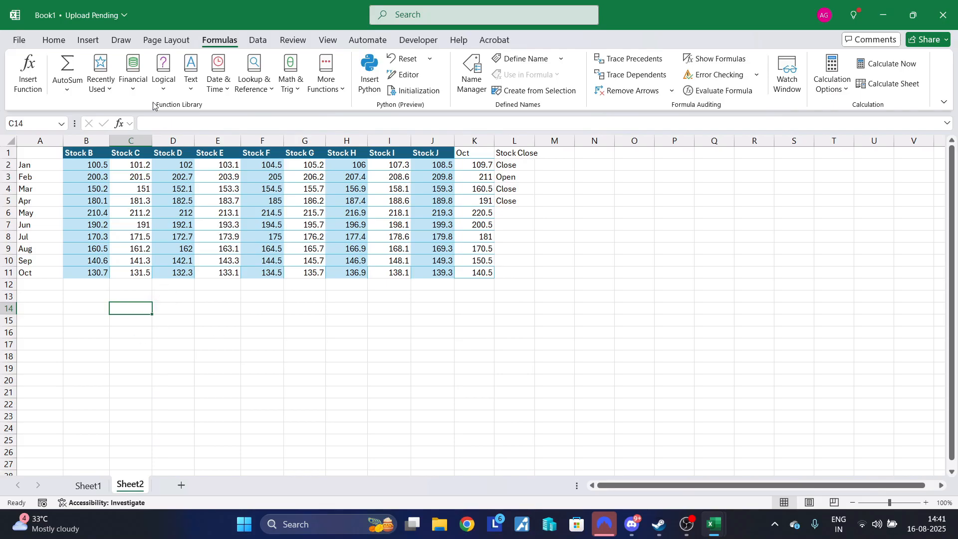
# Start a PRICE function in cell C14 with settlement 2000 and maturity 2027
pyautogui.click(134, 85)
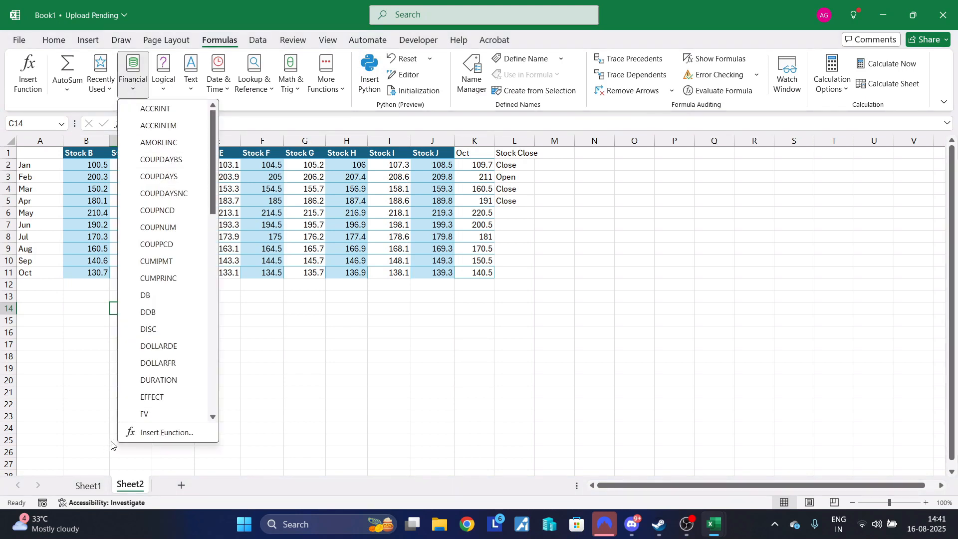
pyautogui.scroll(-6, 168, 318)
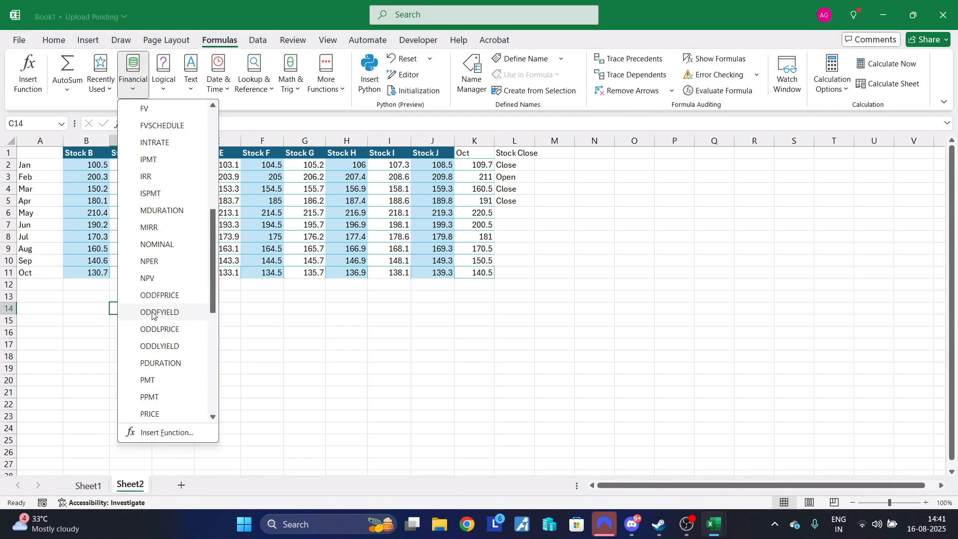
pyautogui.click(194, 410)
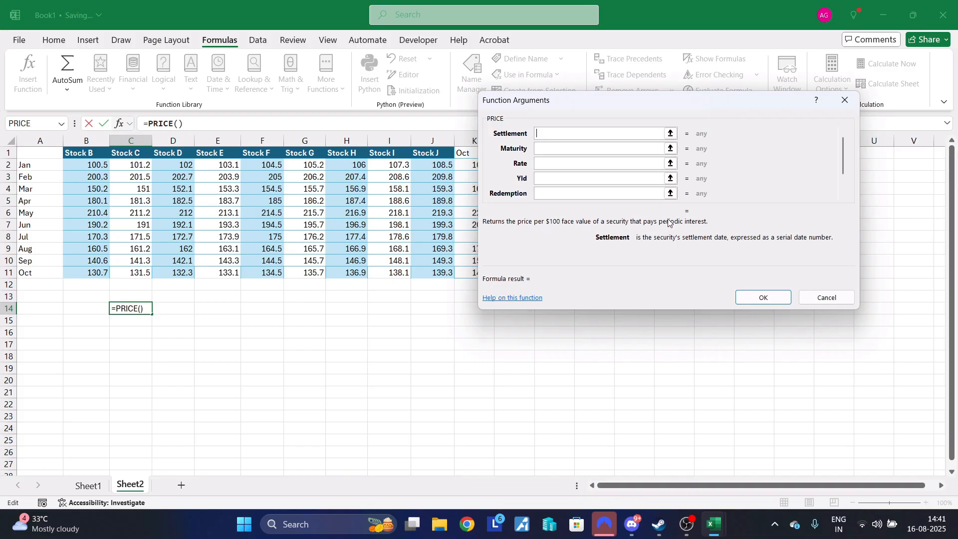
pyautogui.write('2000')
pyautogui.press('Tab')
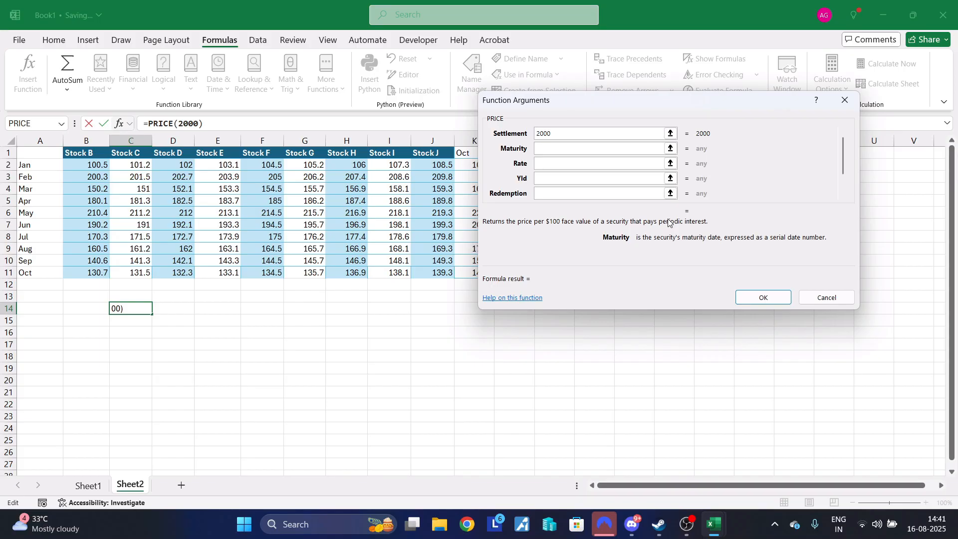
pyautogui.write('2027')
pyautogui.press('Tab')
# Try to complete the PRICE function with rate 0.5, yield 2 and redemption 102, and discard the formula
pyautogui.write('0.5')
pyautogui.press('Tab')
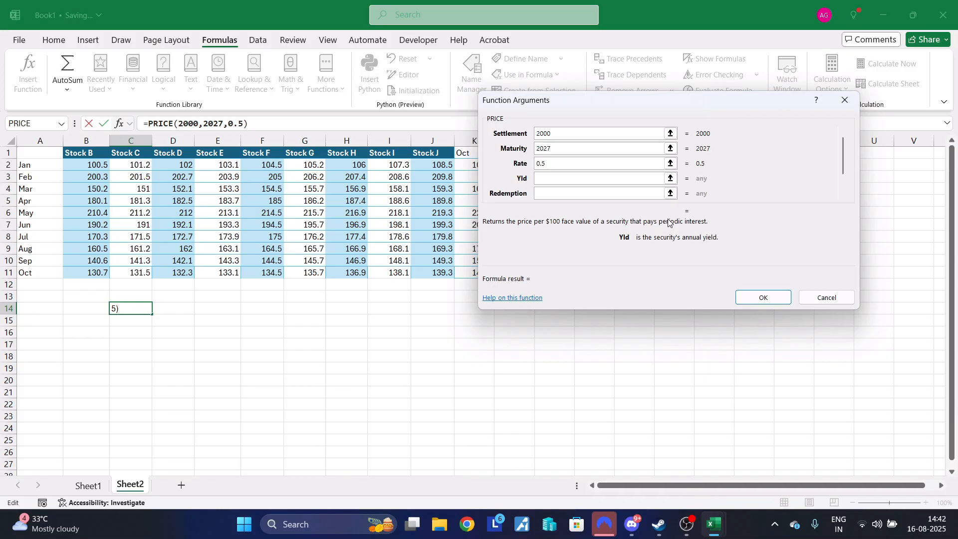
pyautogui.write('2')
pyautogui.press('Tab')
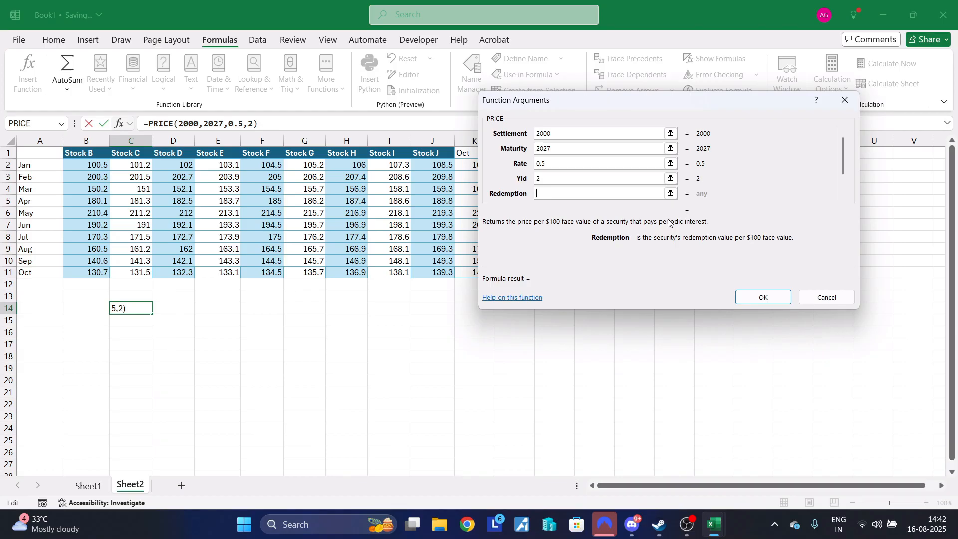
pyautogui.write('102')
pyautogui.click(763, 301)
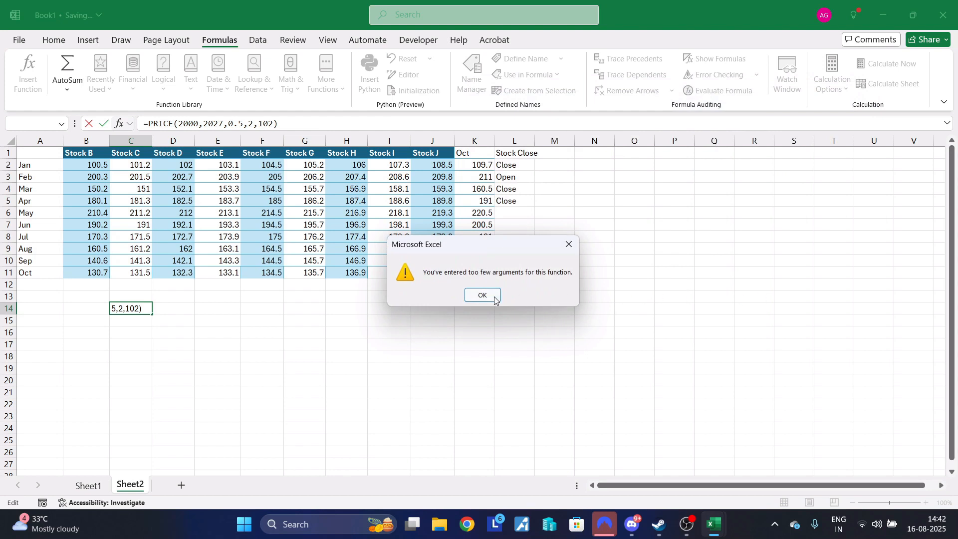
pyautogui.click(496, 299)
pyautogui.click(232, 319)
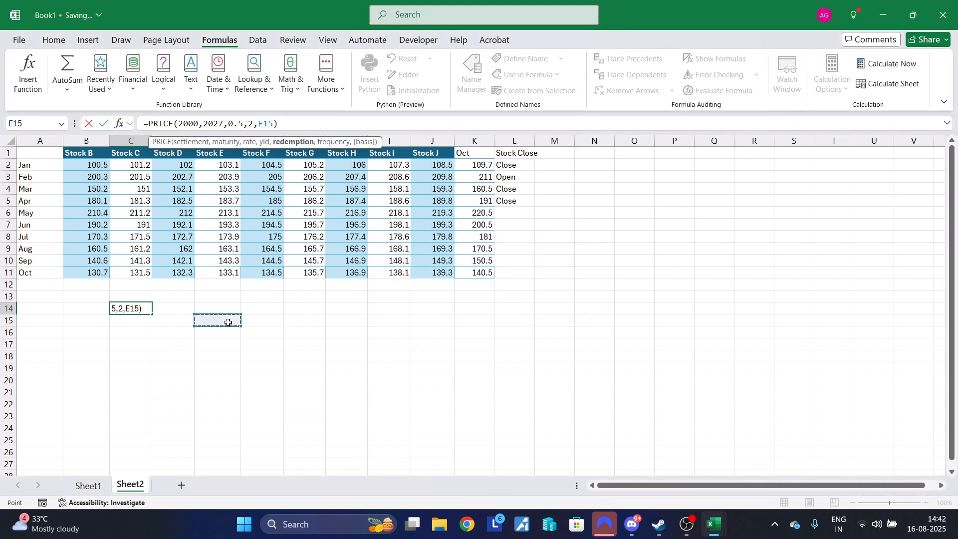
pyautogui.press('Escape')
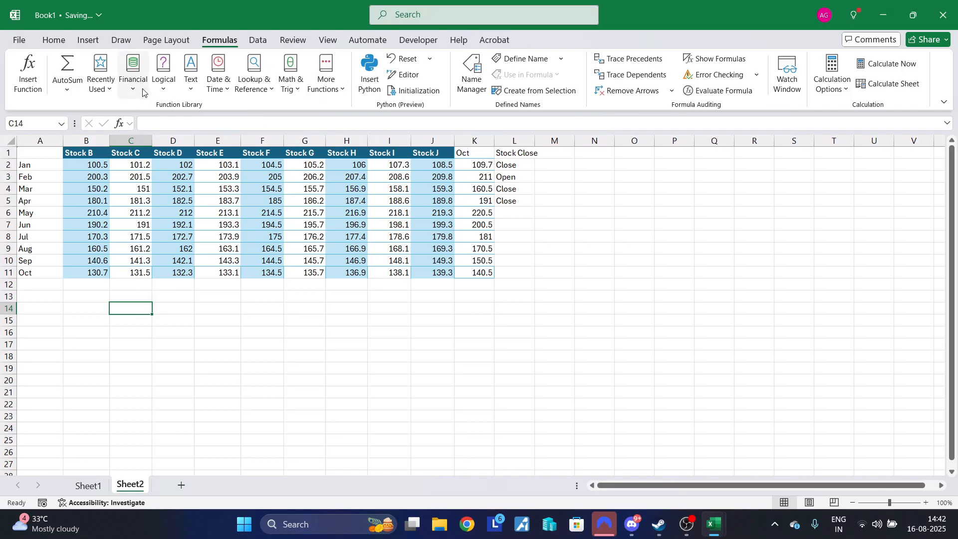
# Start a logical AND function in cell C14 with D2=E2 as its first condition
pyautogui.click(132, 75)
pyautogui.scroll(-12, 178, 242)
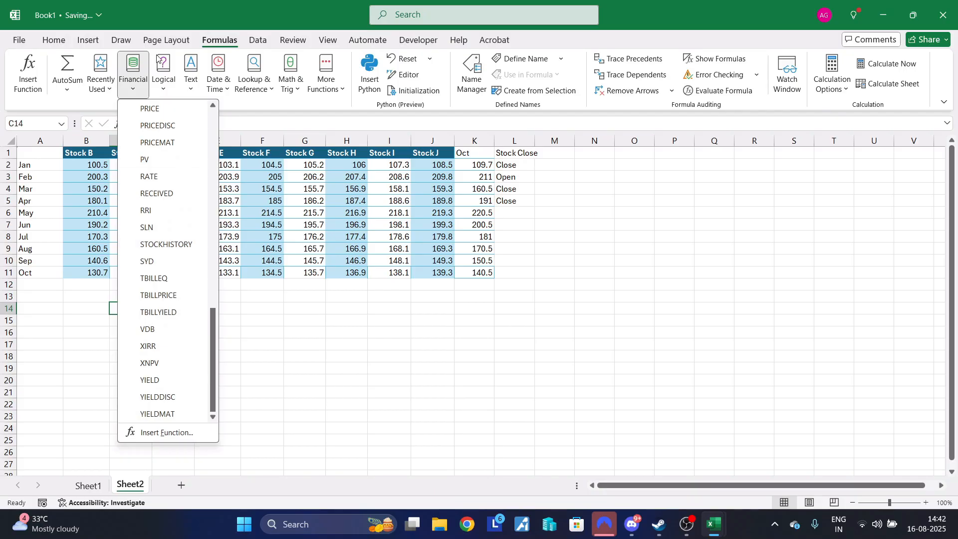
pyautogui.click(163, 77)
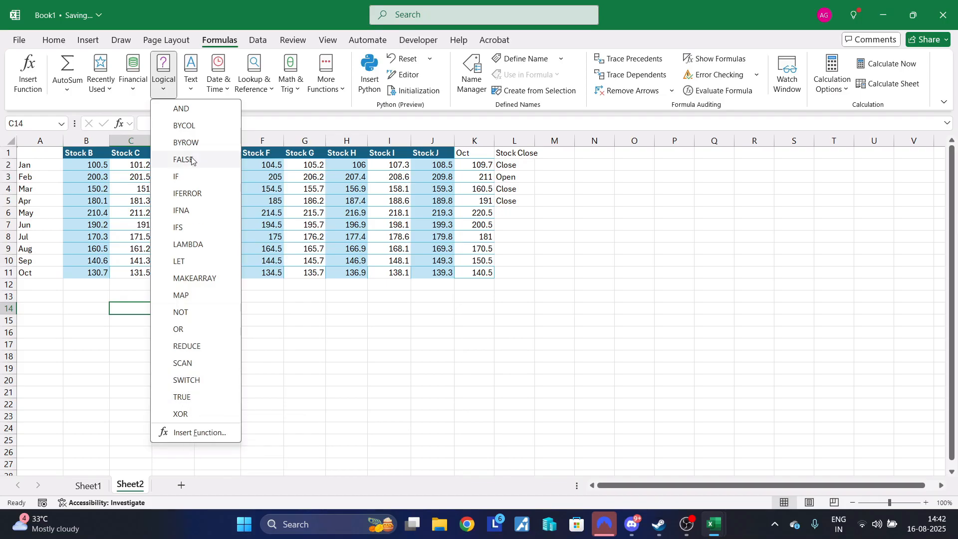
pyautogui.click(194, 113)
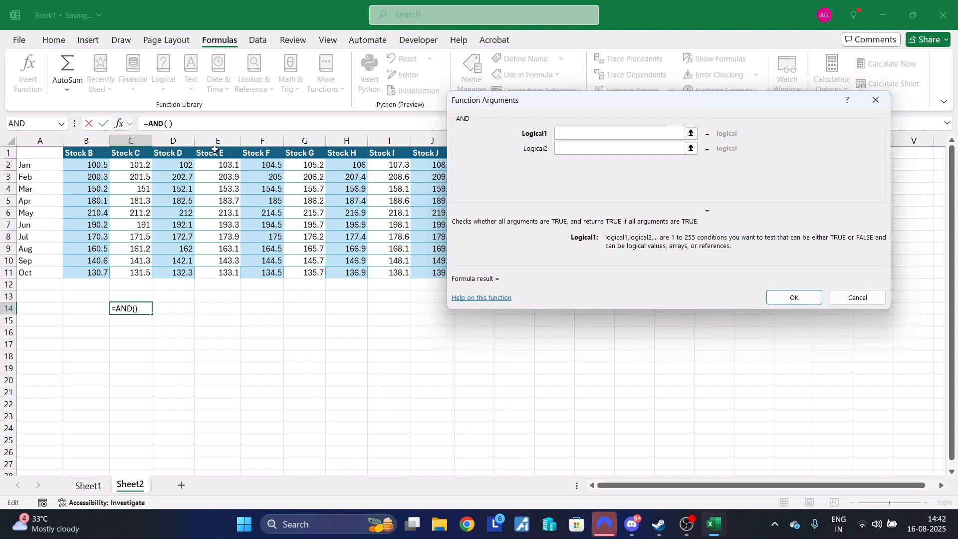
pyautogui.click(189, 163)
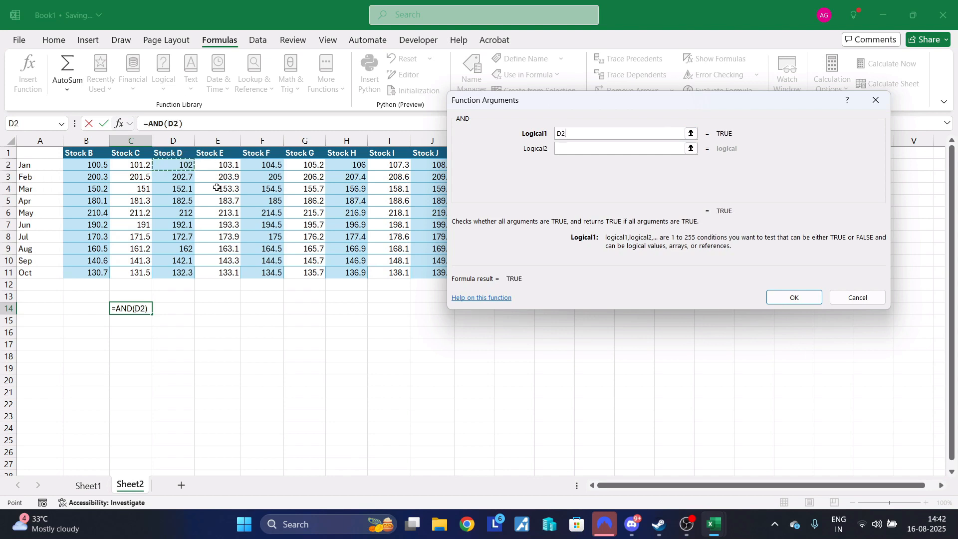
pyautogui.write('=')
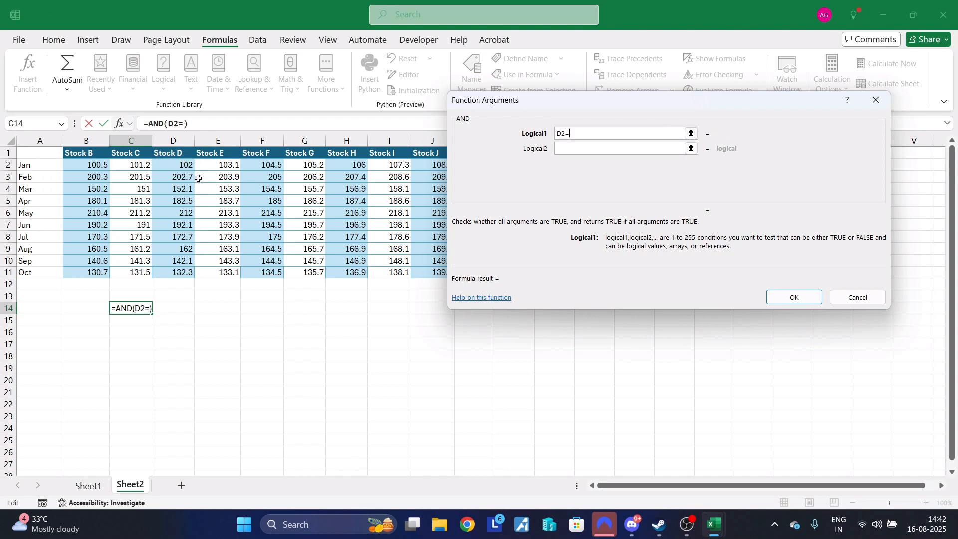
pyautogui.click(222, 164)
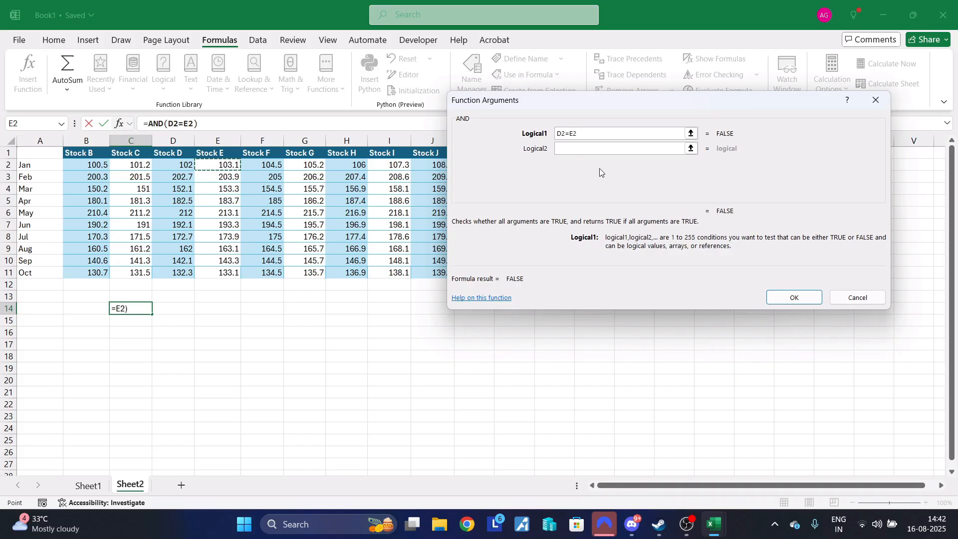
# Try D6-C6=0.8 as the second condition of the AND function, and clear that condition
pyautogui.click(604, 148)
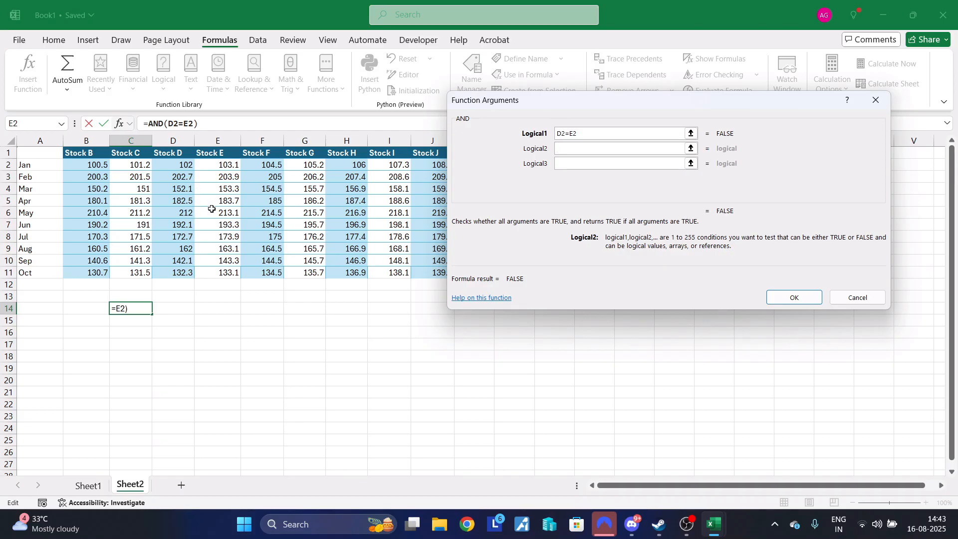
pyautogui.click(180, 214)
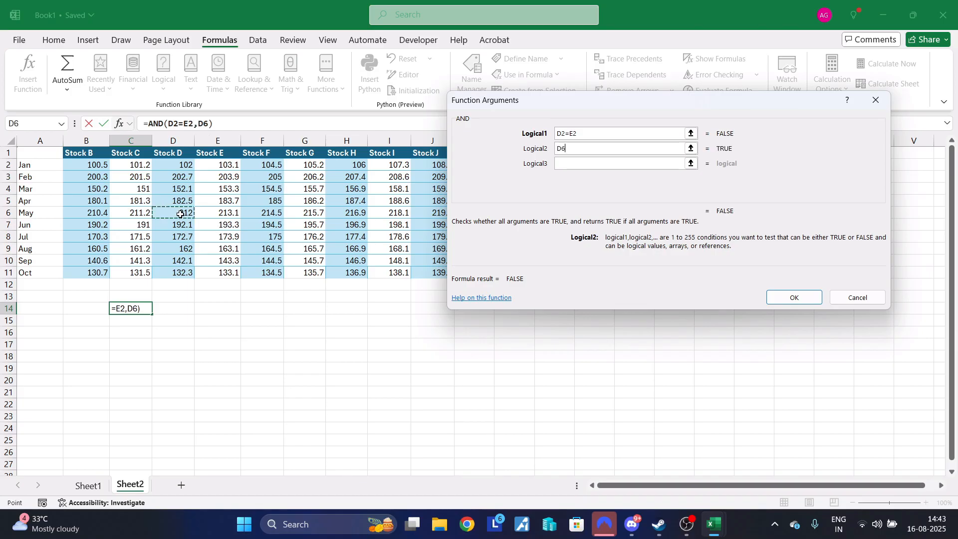
pyautogui.write('-')
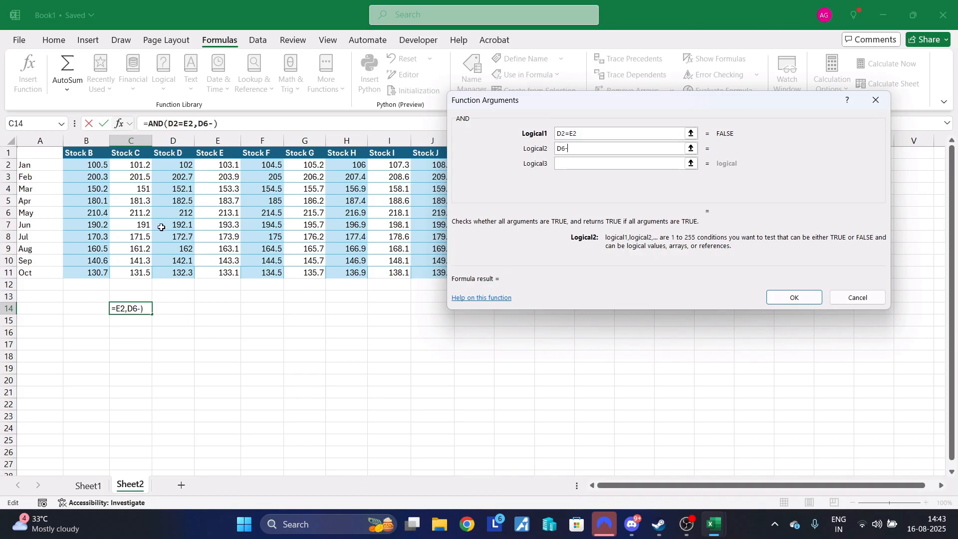
pyautogui.click(138, 213)
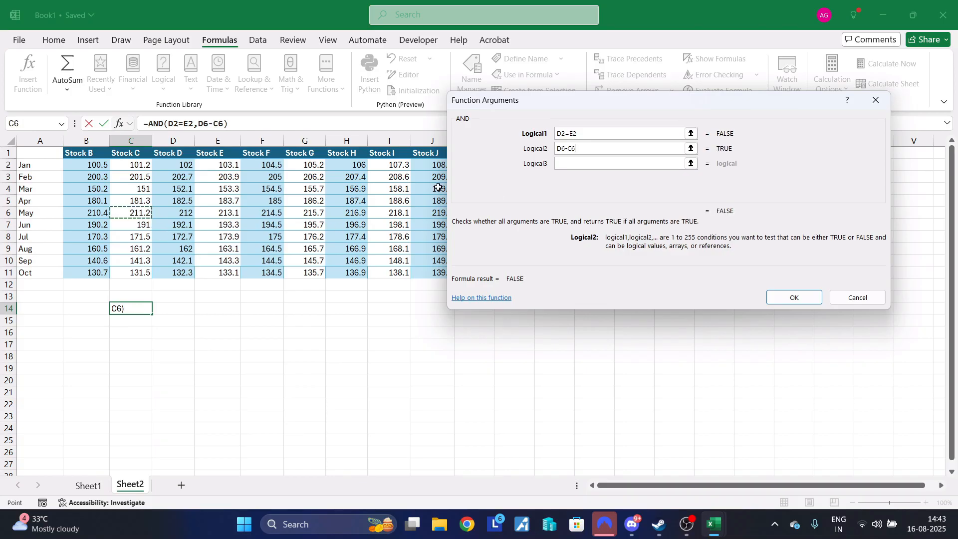
pyautogui.write('=')
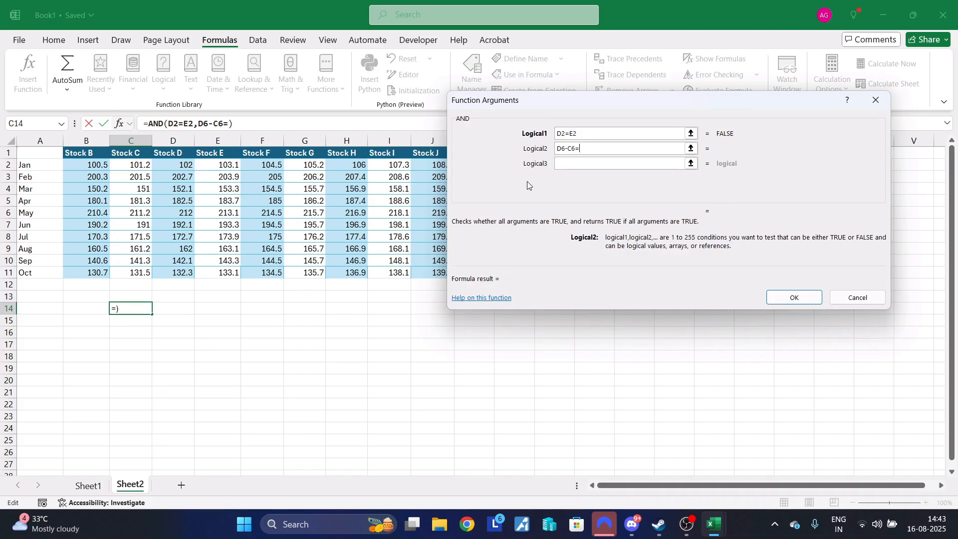
pyautogui.write('0/8')
pyautogui.press('BackSpace')
pyautogui.press('BackSpace')
pyautogui.write('.8')
pyautogui.moveTo(594, 147); pyautogui.dragTo(522, 148)
pyautogui.press('BackSpace')
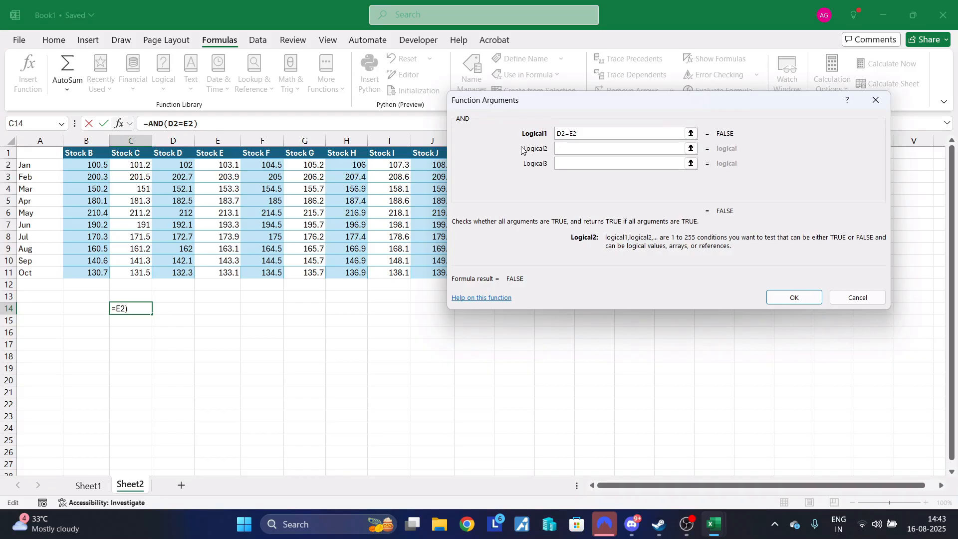
# Set D2<D8 as the second condition of the AND function and enter the formula in cell C14
pyautogui.click(168, 164)
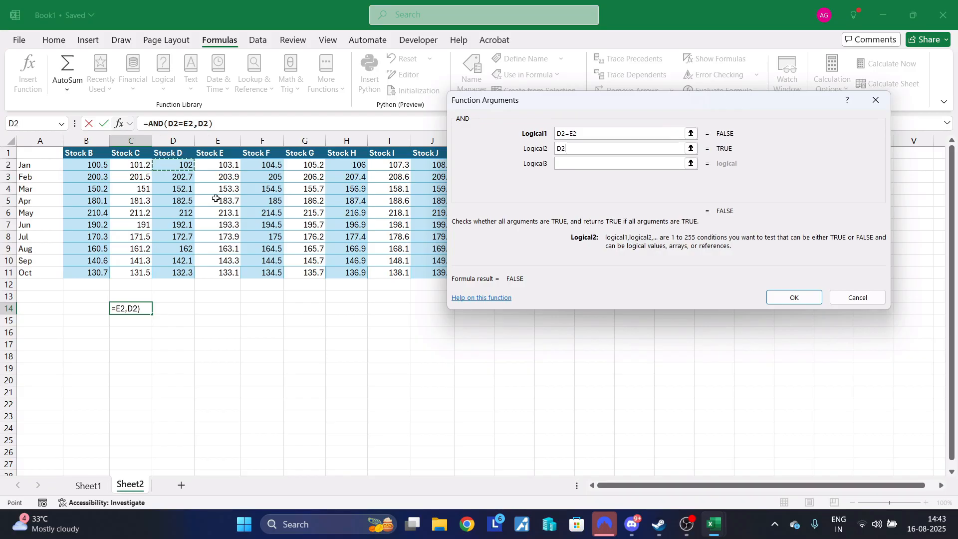
pyautogui.write('>')
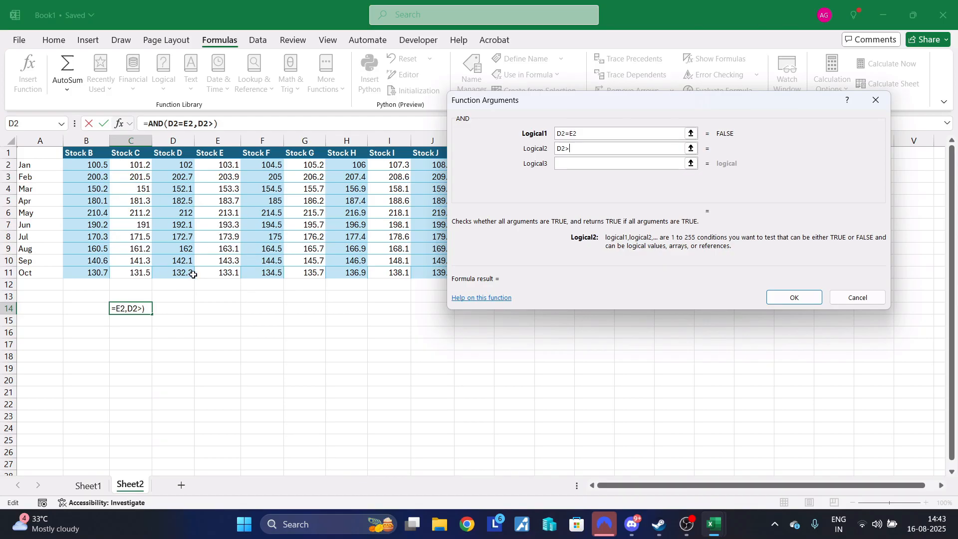
pyautogui.press('BackSpace')
pyautogui.write('<')
pyautogui.click(190, 237)
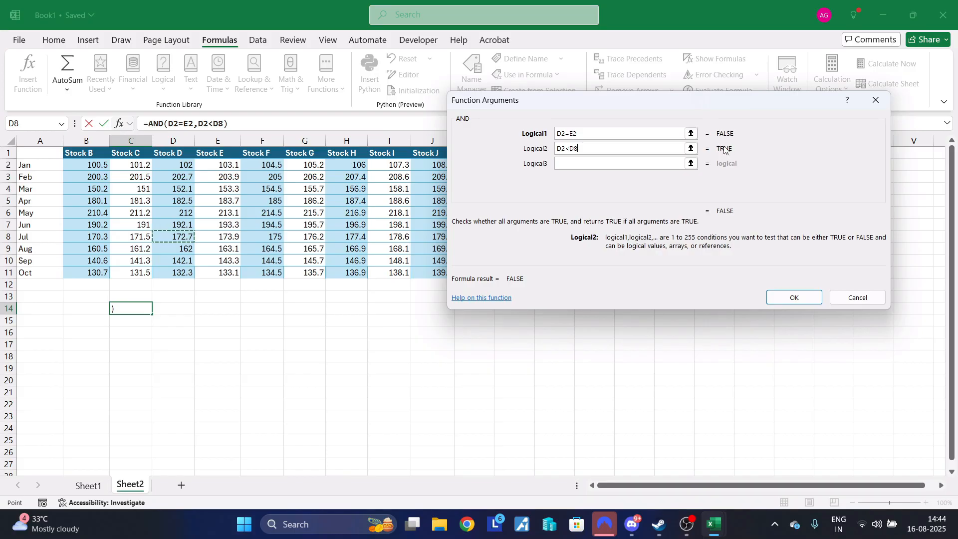
pyautogui.click(817, 295)
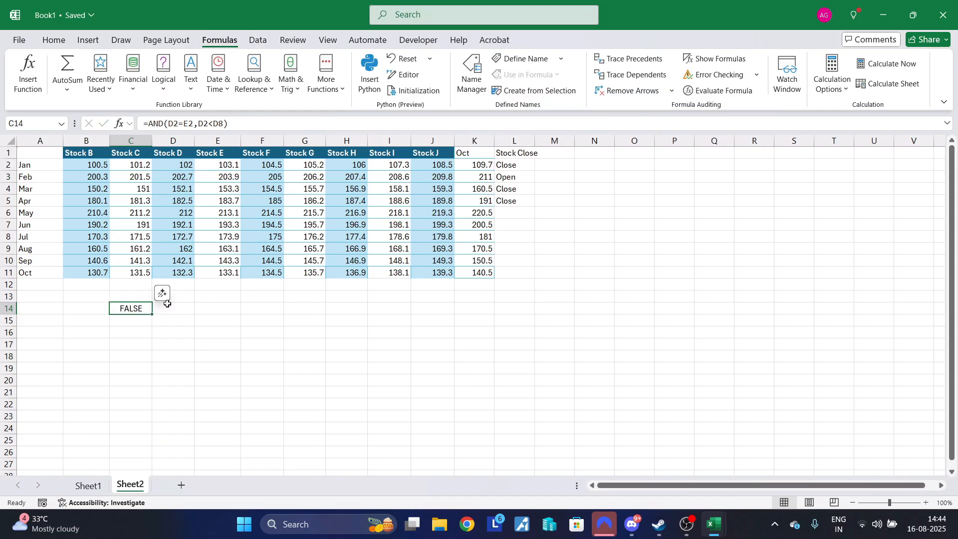
# Add an OR function to the formula in cell C14 with E2<D2 as its first condition
pyautogui.click(170, 96)
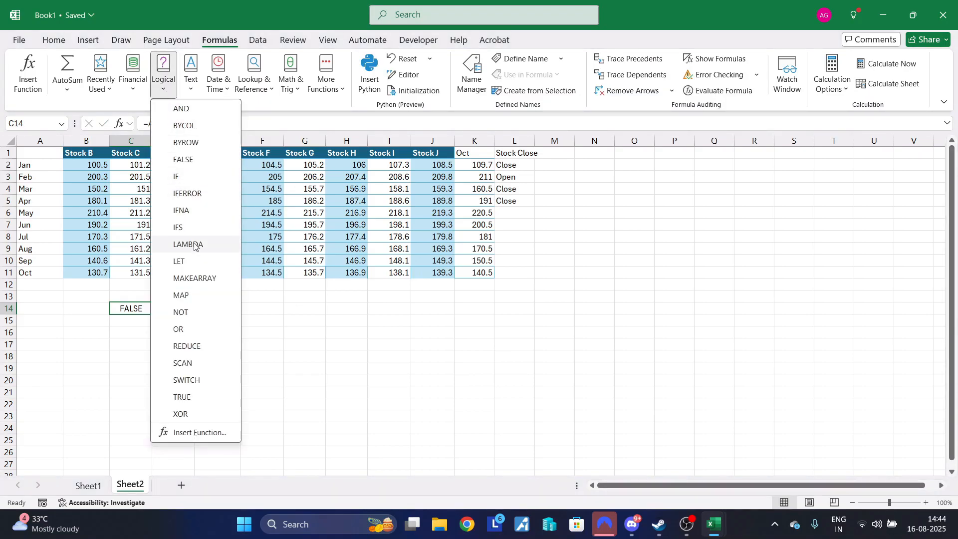
pyautogui.click(179, 330)
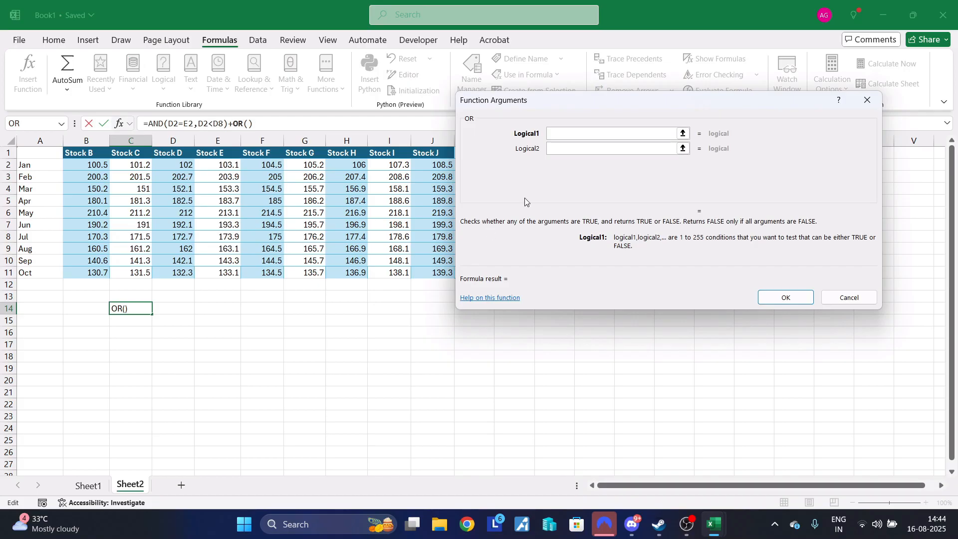
pyautogui.click(230, 167)
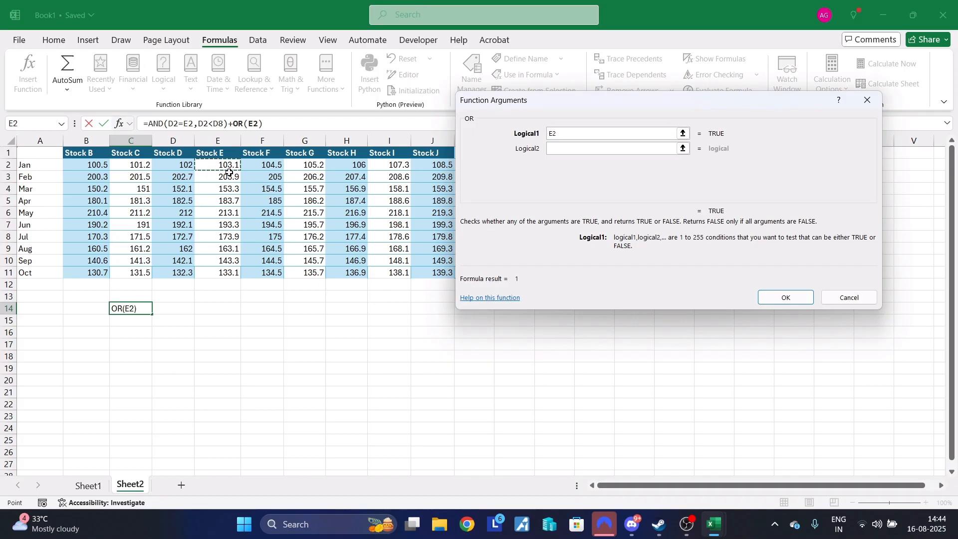
pyautogui.write('<')
pyautogui.click(185, 164)
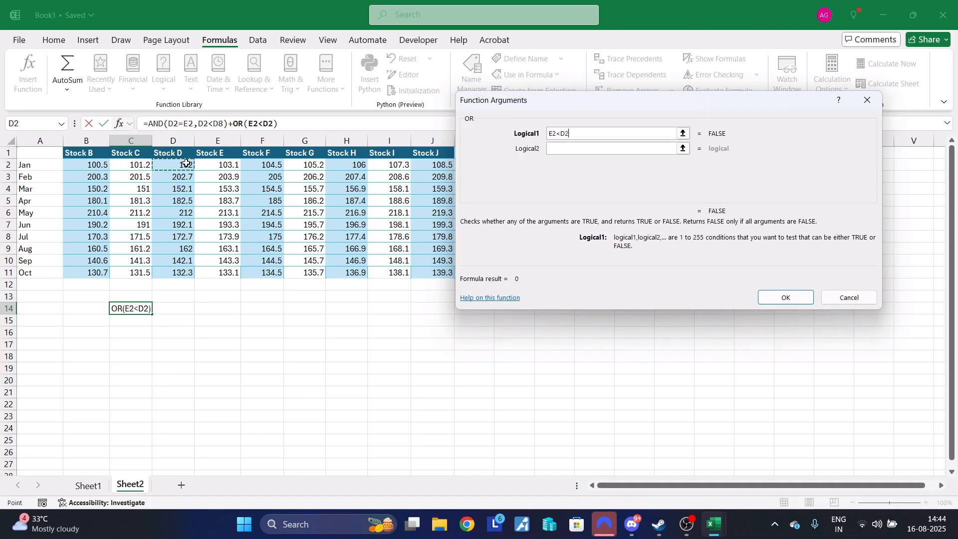
# Set F3>E4 as the second condition of the OR function and enter the combined formula
pyautogui.click(577, 149)
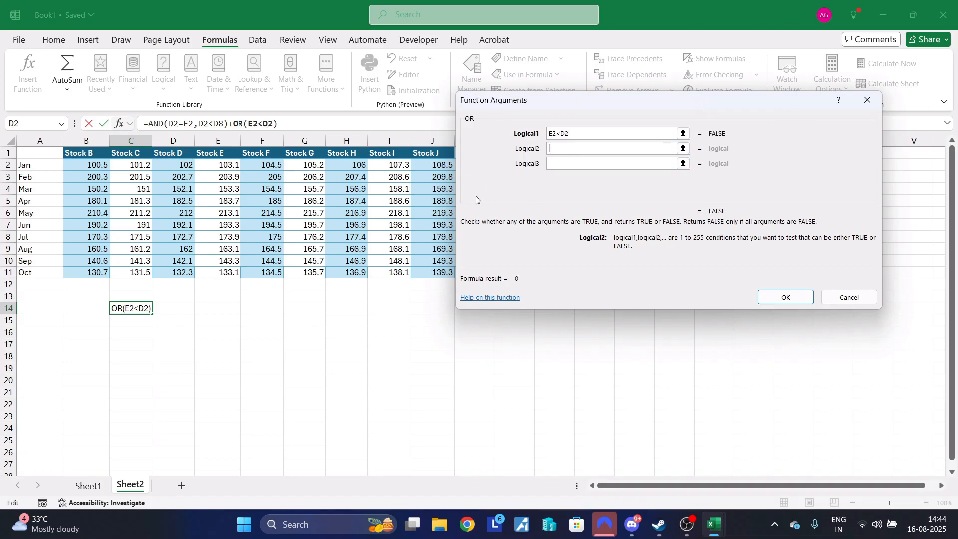
pyautogui.click(276, 175)
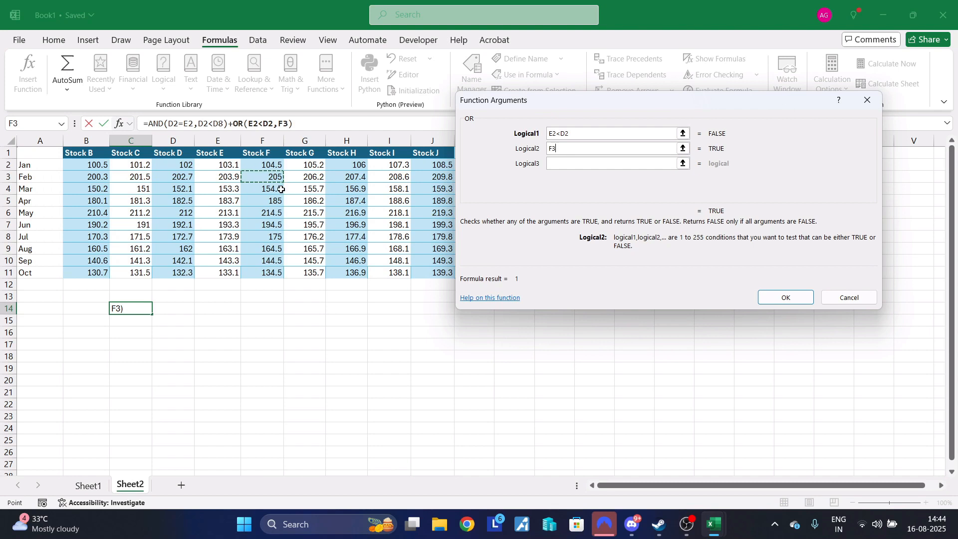
pyautogui.write('>')
pyautogui.click(225, 190)
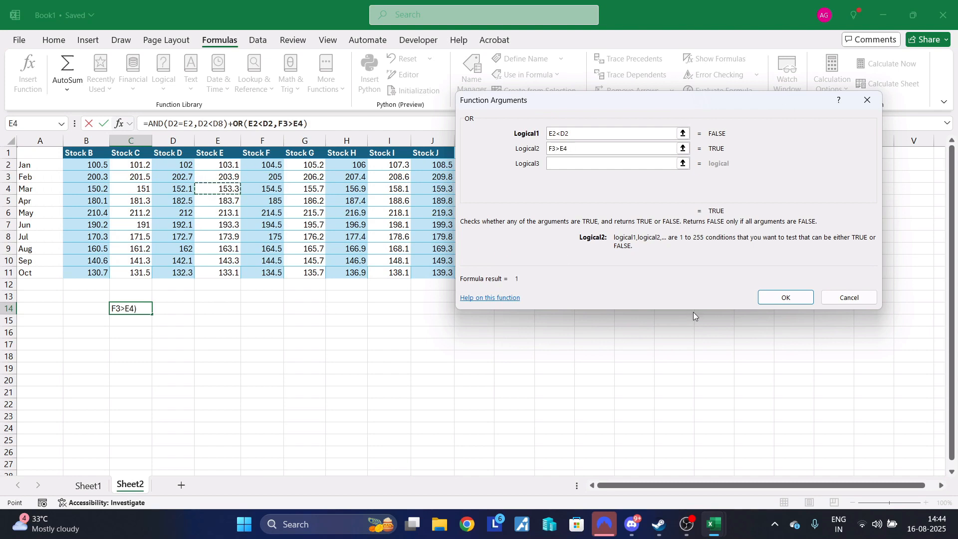
pyautogui.click(775, 299)
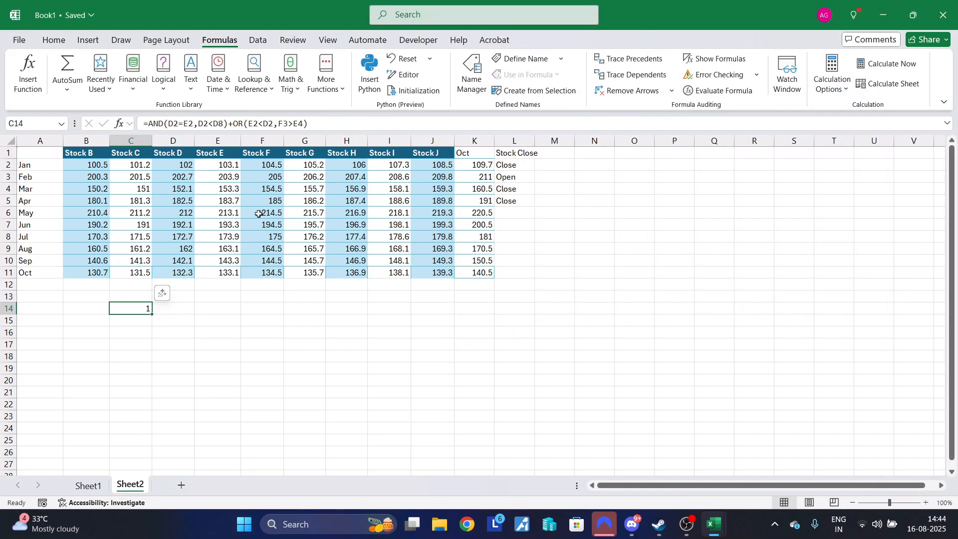
# Remove the AND part from the formula in cell C14 so it reads =OR(E2<D2,F3>E4)
pyautogui.moveTo(234, 122); pyautogui.dragTo(150, 125)
pyautogui.press('BackSpace')
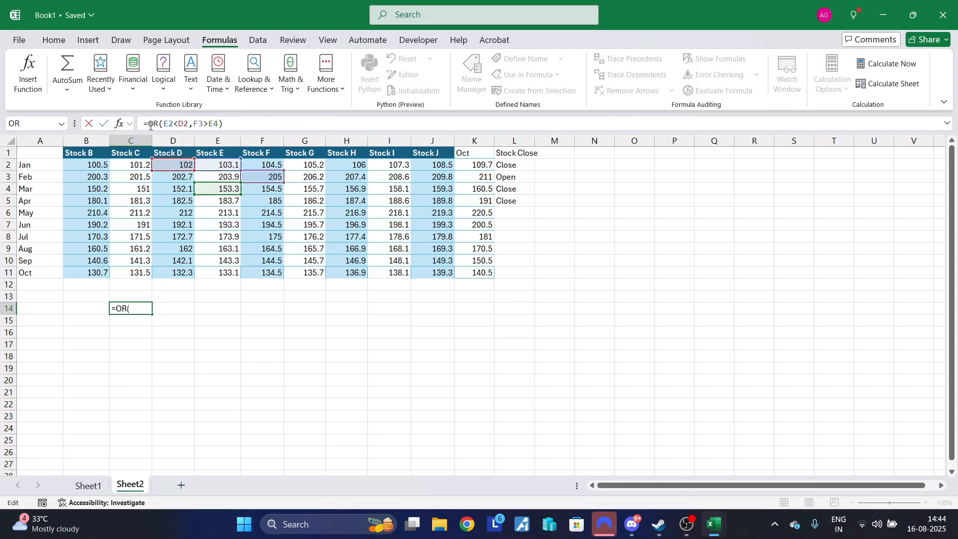
pyautogui.press('Return')
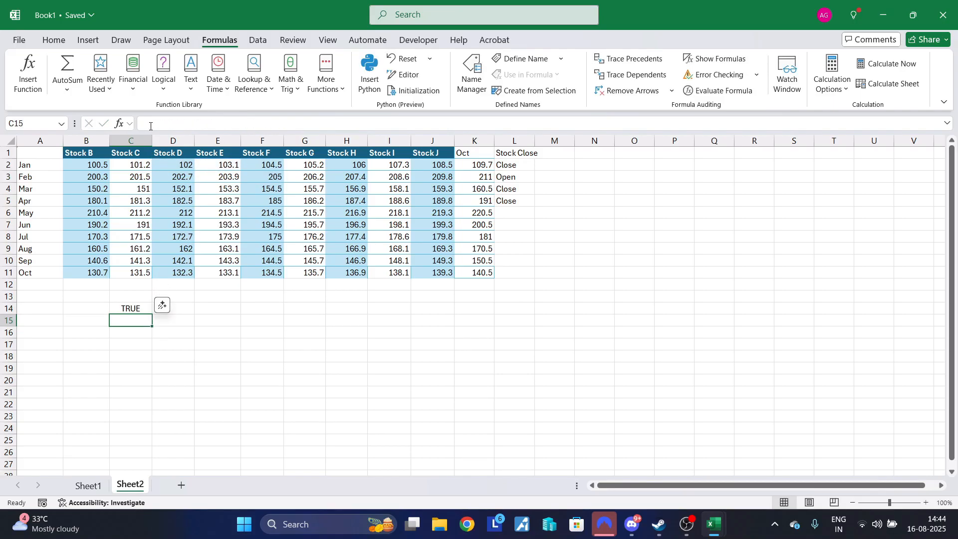
# Clear the contents of cell C14 and start a logical IF function there
pyautogui.click(130, 310)
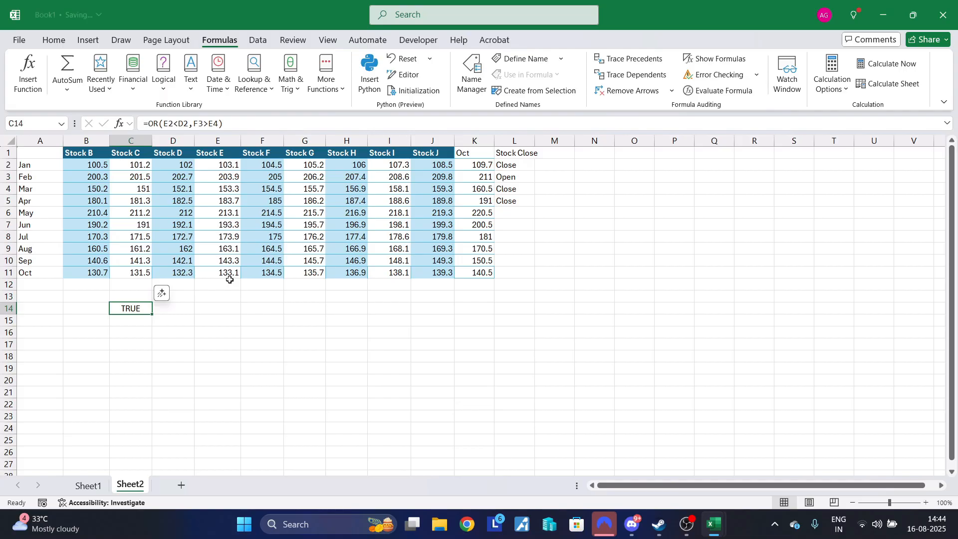
pyautogui.press('Delete')
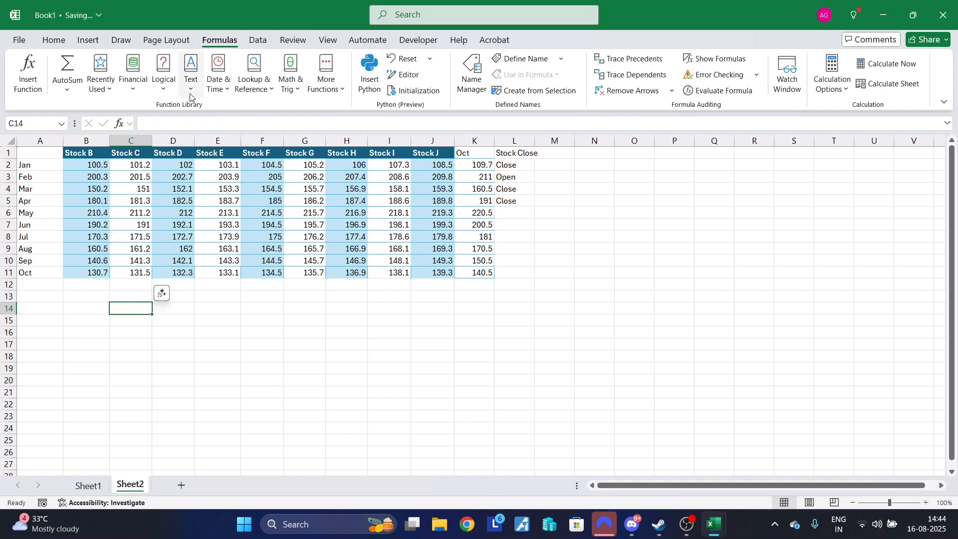
pyautogui.click(164, 79)
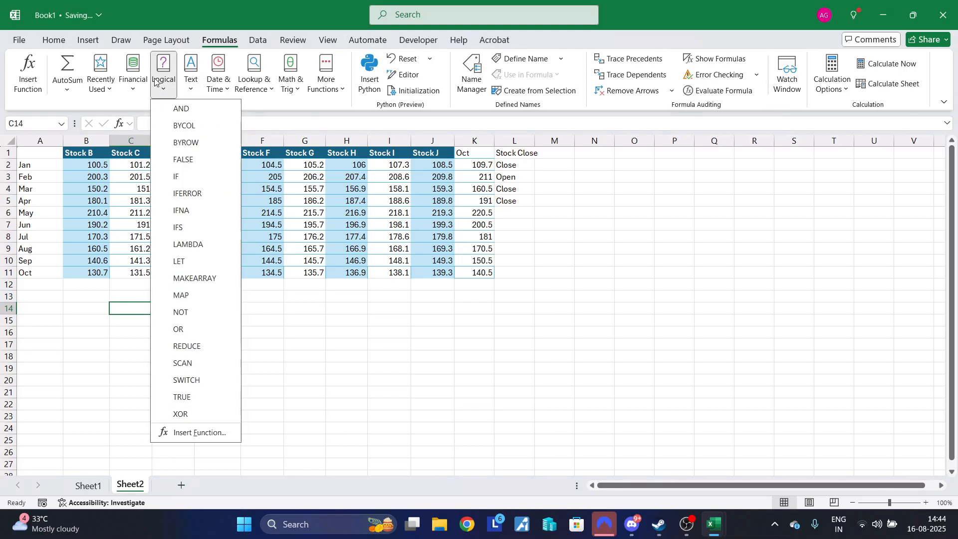
pyautogui.click(178, 178)
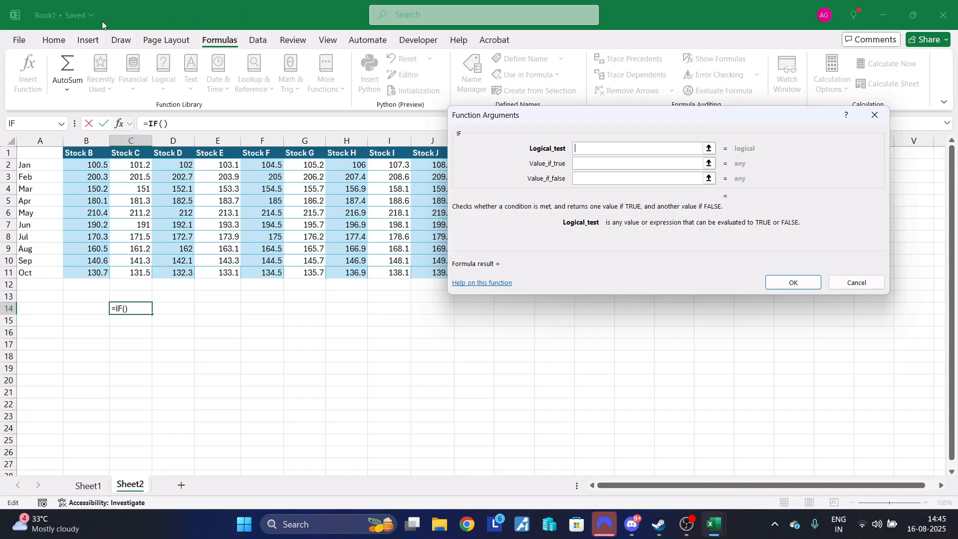
# Try G2>F2, G2>G3 and G3>G2 as the logical test of the IF function, and clear the test
pyautogui.click(303, 165)
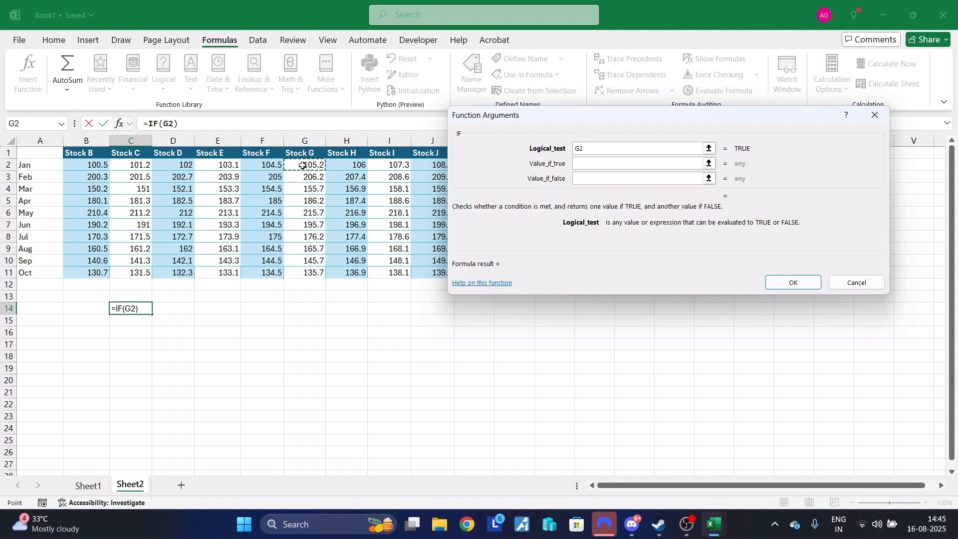
pyautogui.write('>')
pyautogui.click(272, 167)
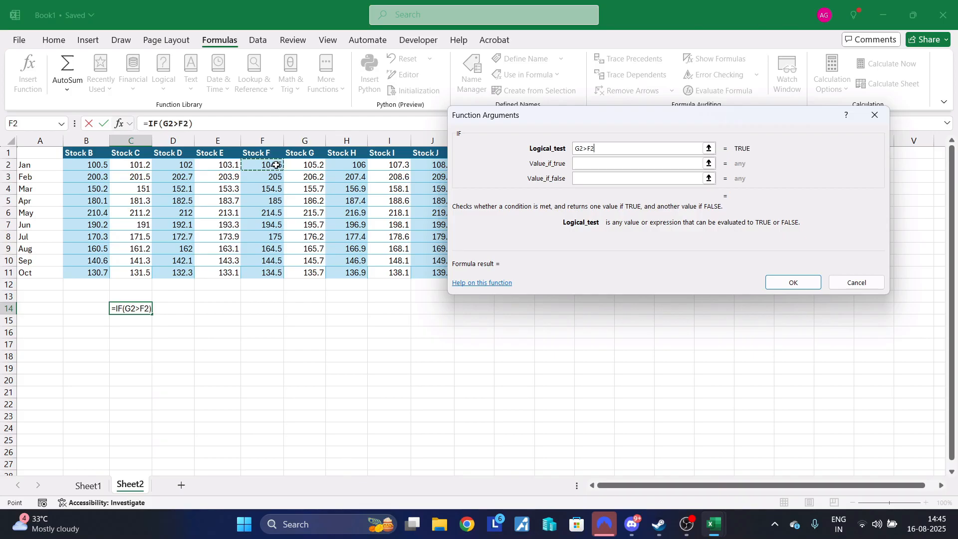
pyautogui.click(310, 178)
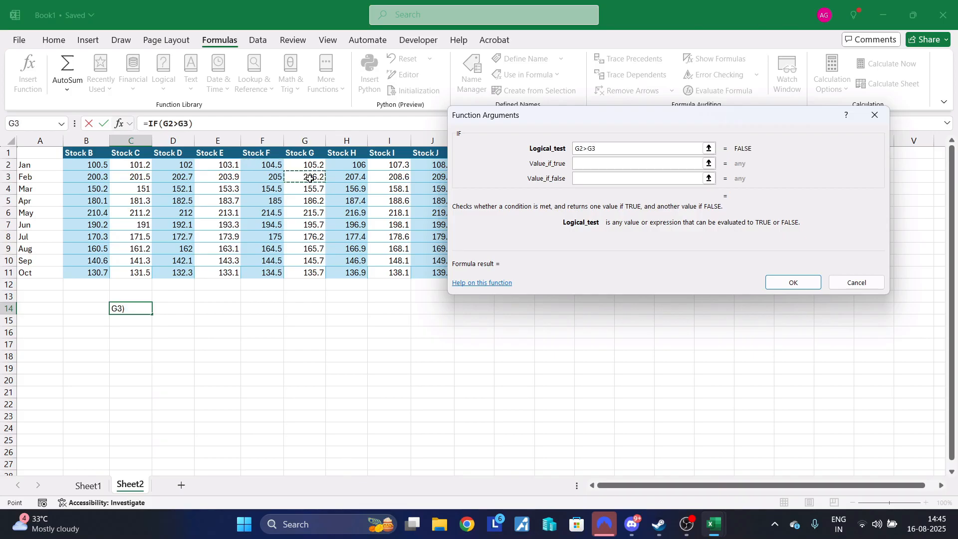
pyautogui.moveTo(600, 149); pyautogui.dragTo(518, 150)
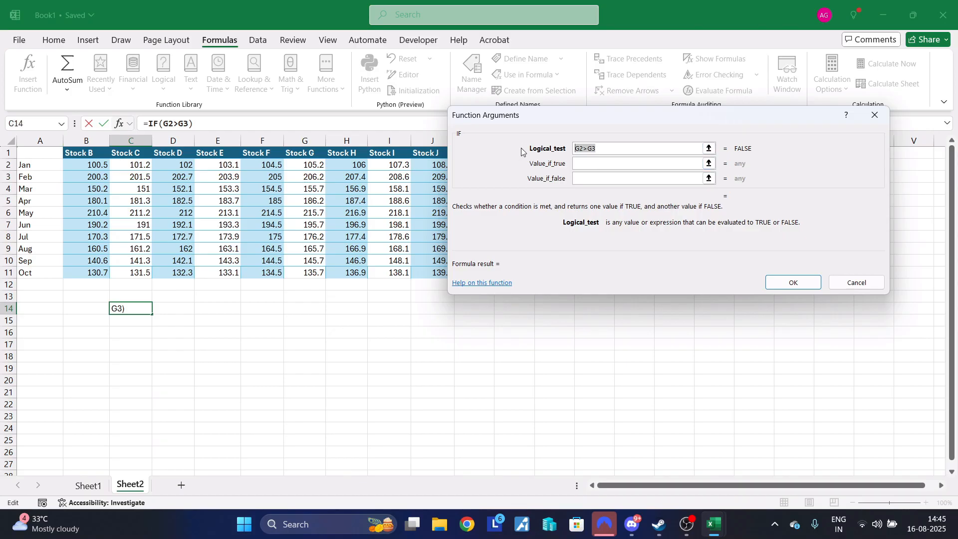
pyautogui.write('G3>')
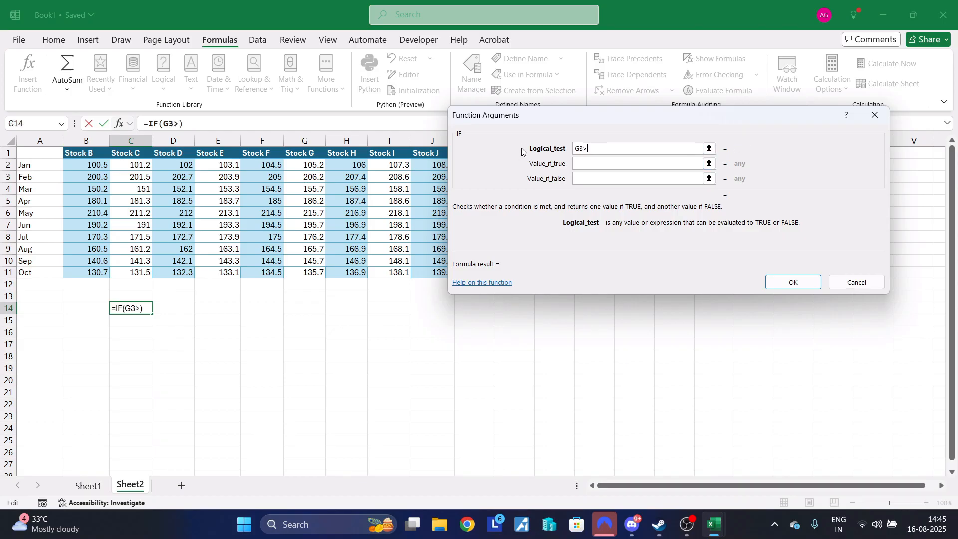
pyautogui.write('G2')
pyautogui.moveTo(601, 147); pyautogui.dragTo(483, 151)
pyautogui.press('BackSpace')
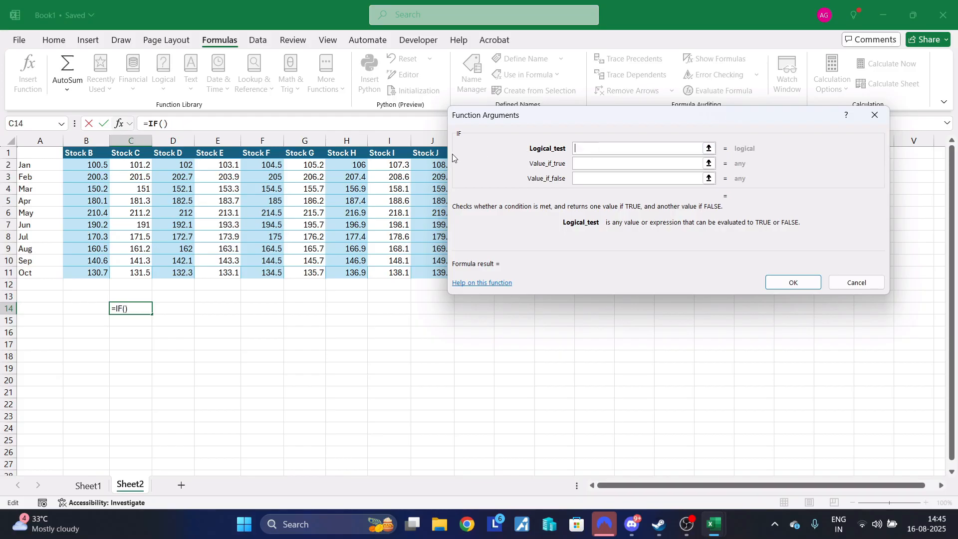
# Complete the IF function with logical test G3>G2 and "Stock Price Increased" as the value if true, and enter it in C14
pyautogui.click(314, 177)
pyautogui.write('>')
pyautogui.click(315, 167)
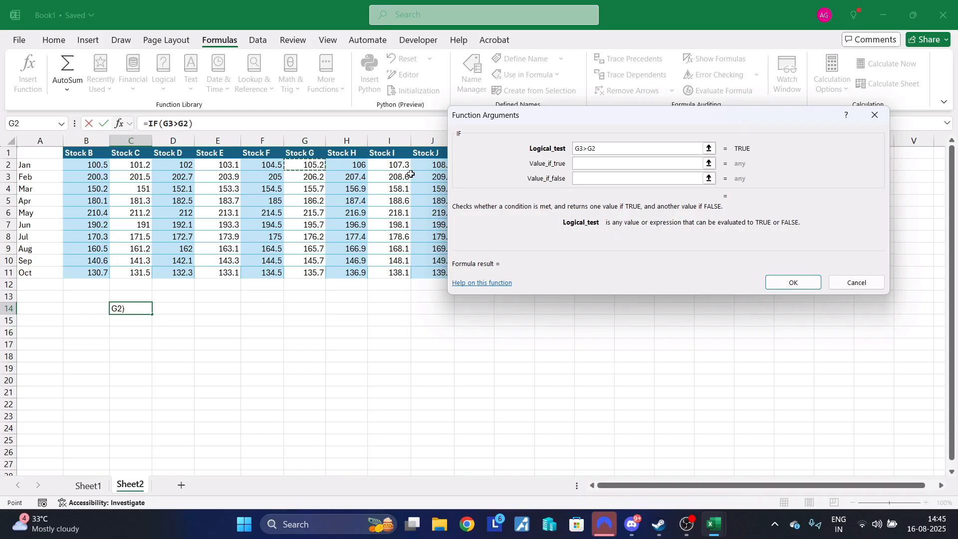
pyautogui.click(611, 161)
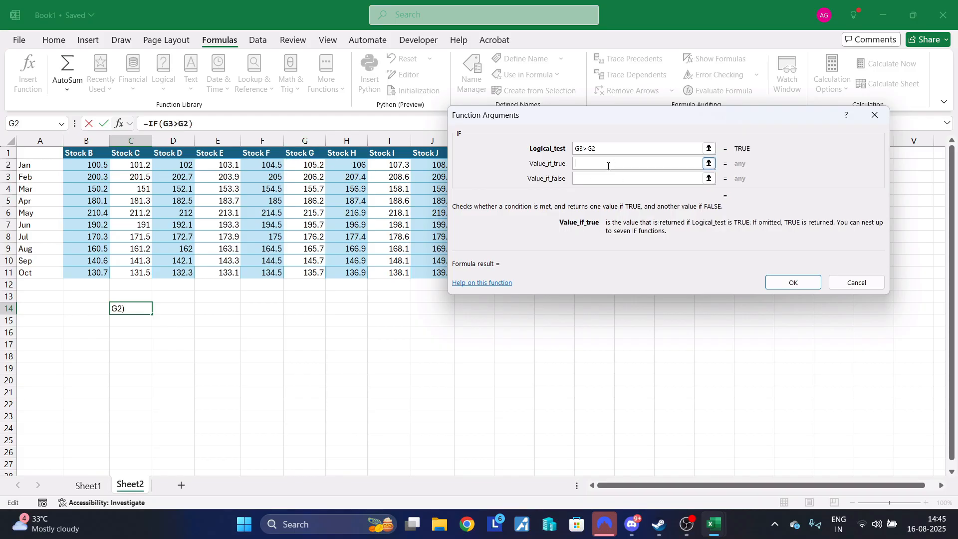
pyautogui.write('"Stock Price Increased"')
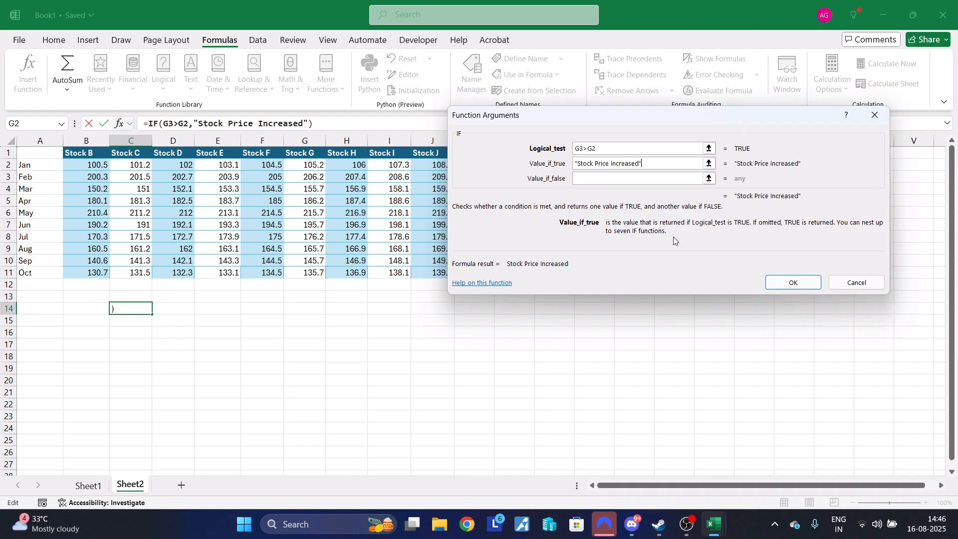
pyautogui.click(769, 287)
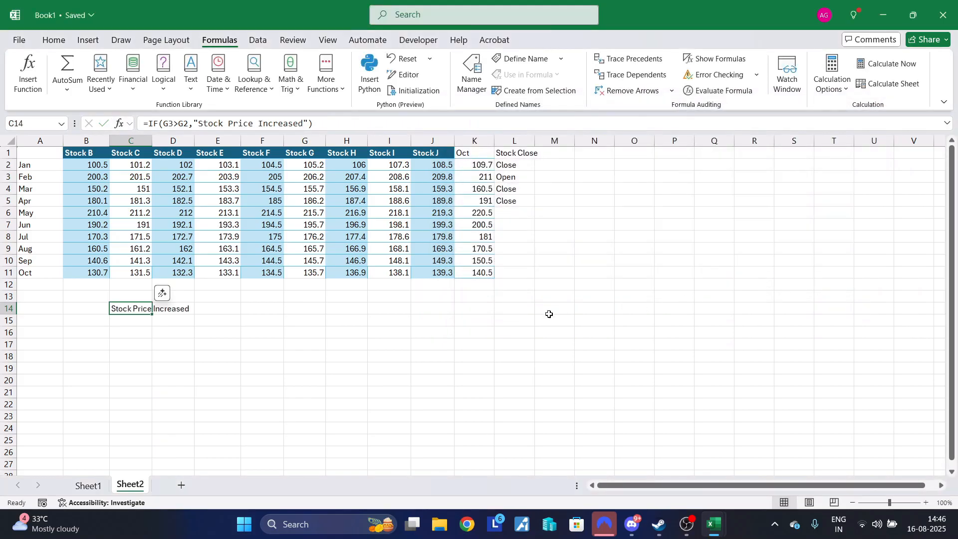
# Append a second logical IF function to the formula in cell C14, with G3>G2 as its logical test
pyautogui.rightClick(143, 312)
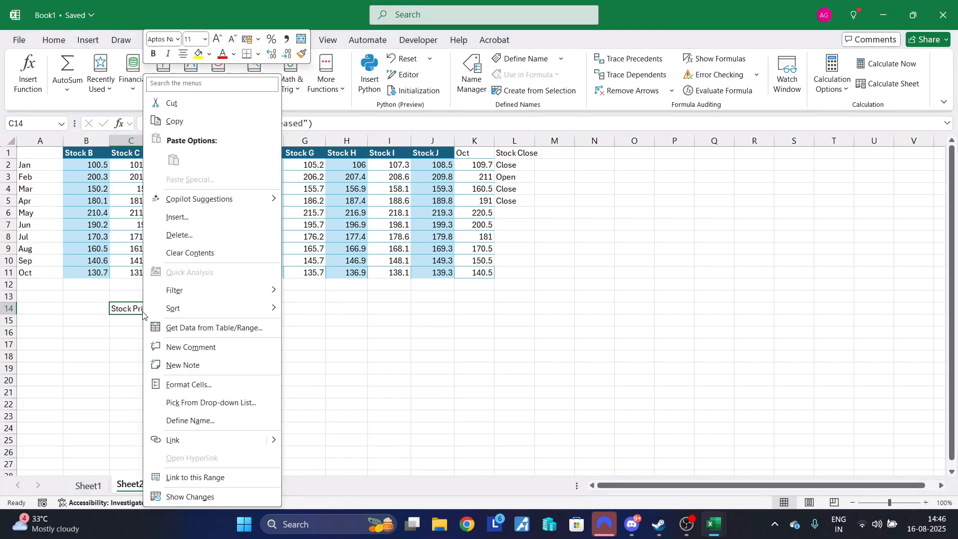
pyautogui.click(136, 310)
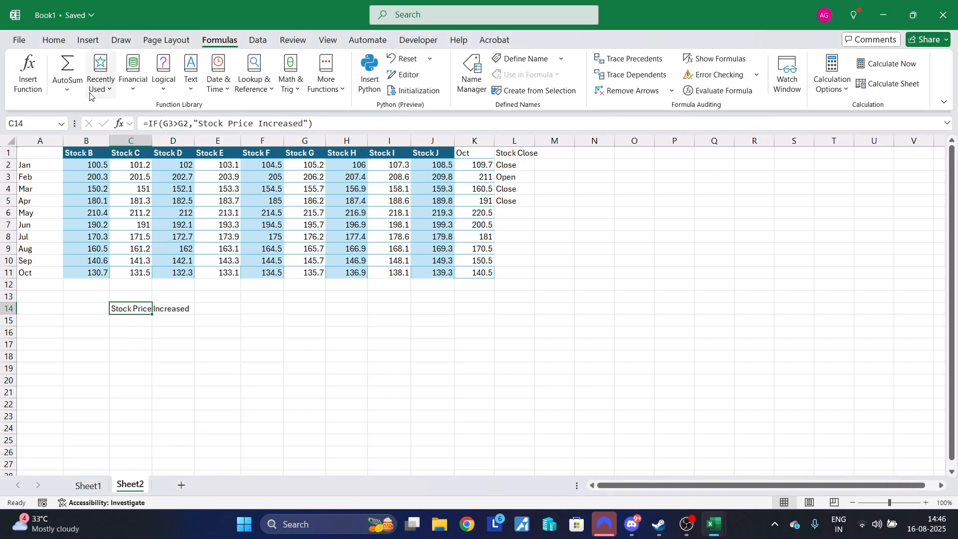
pyautogui.click(169, 89)
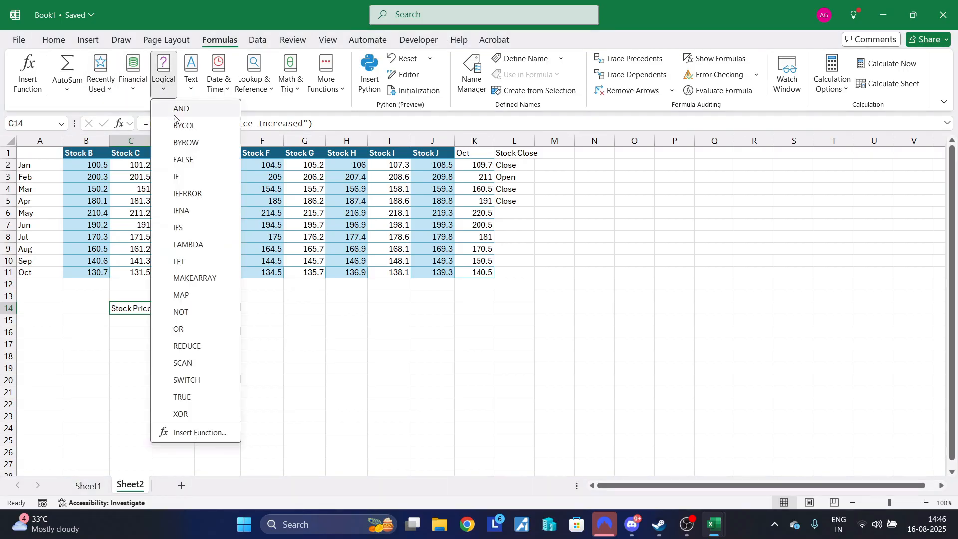
pyautogui.click(189, 177)
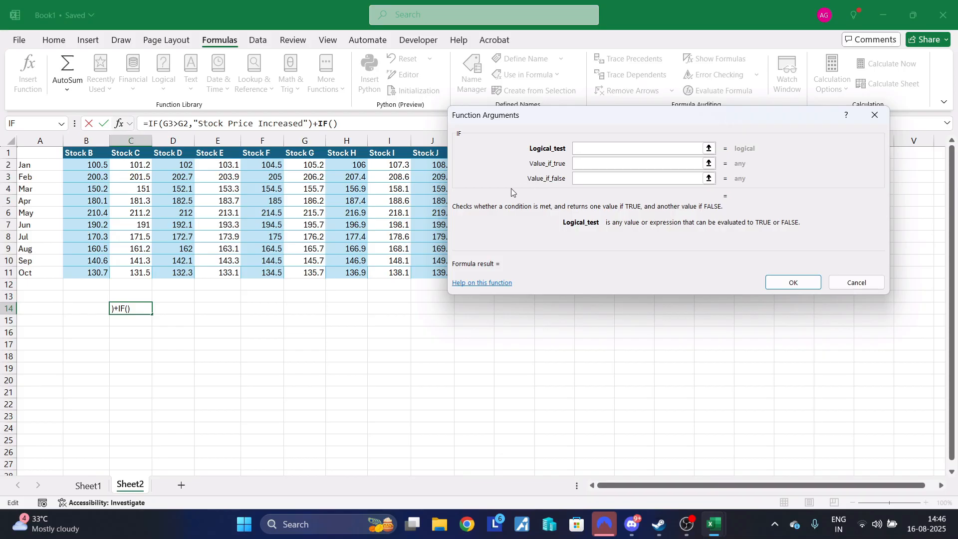
pyautogui.click(313, 177)
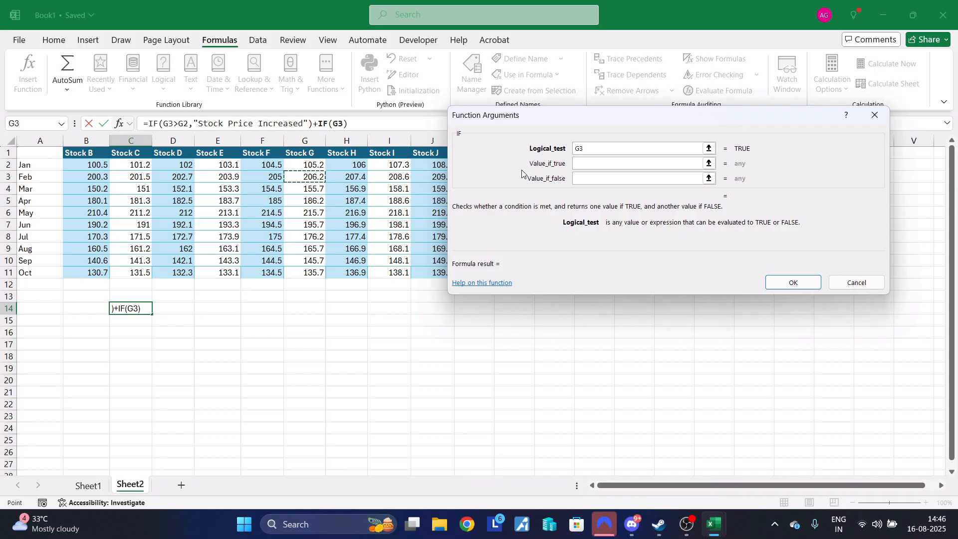
pyautogui.write('><')
pyautogui.press('BackSpace')
pyautogui.click(306, 165)
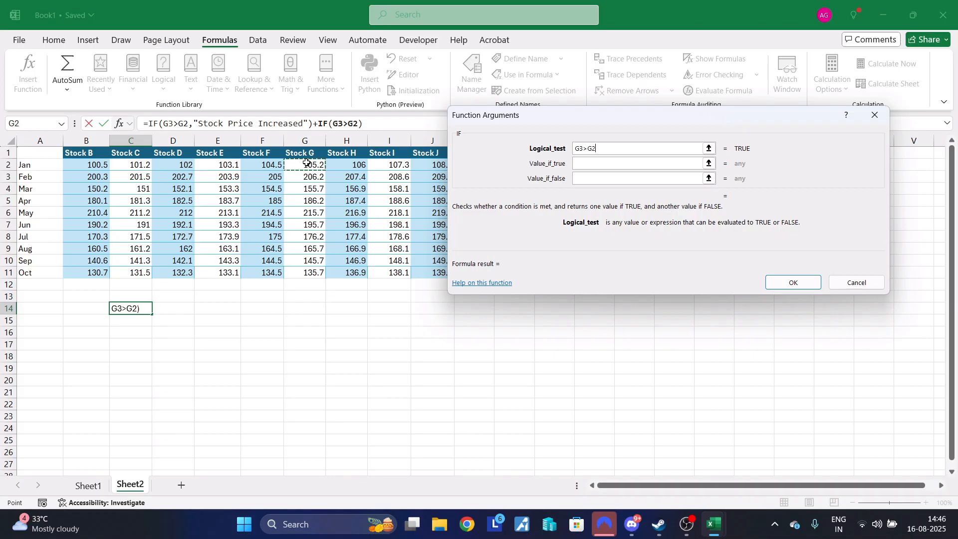
# Set the value if true to "Stock price increased" and the value if false to "Stock price decreased", and enter the function
pyautogui.click(579, 162)
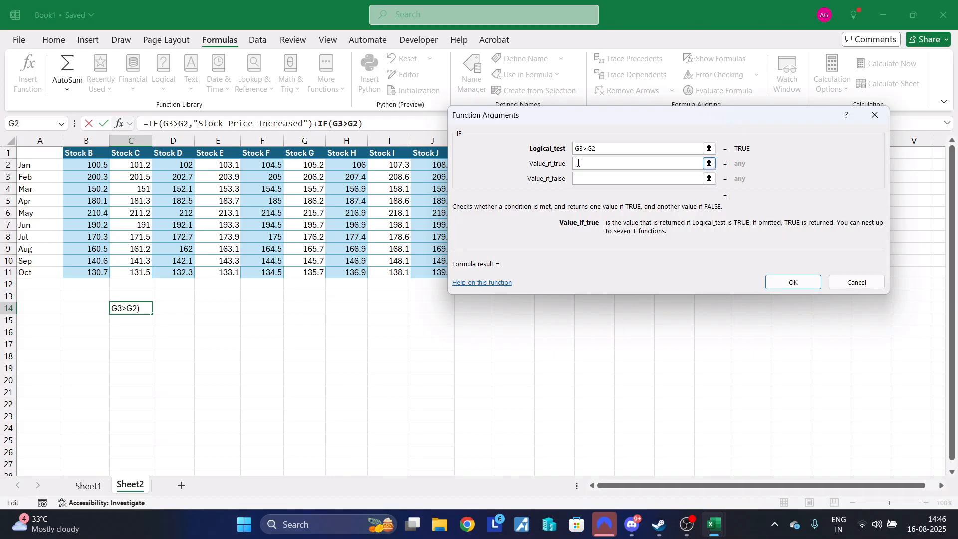
pyautogui.write('Stock price ')
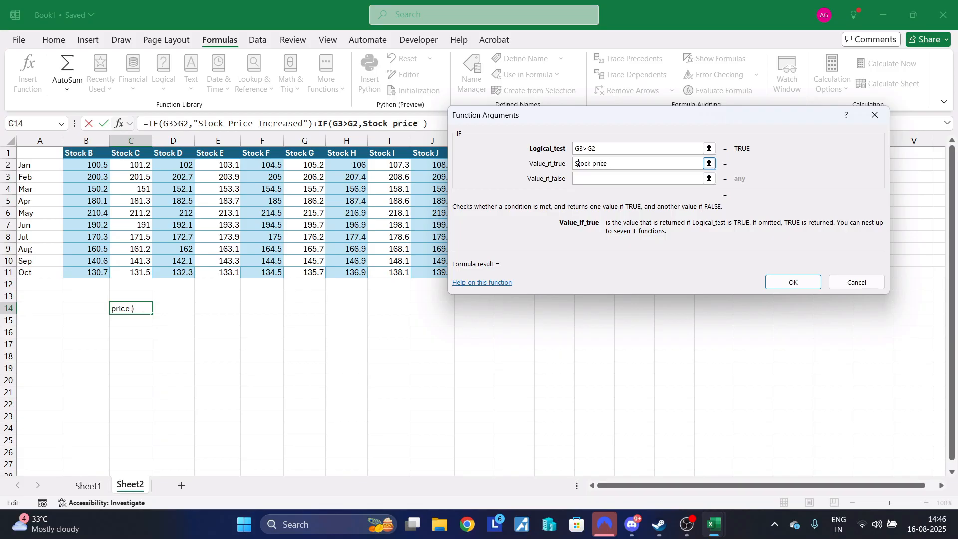
pyautogui.write('increased')
pyautogui.press('Tab')
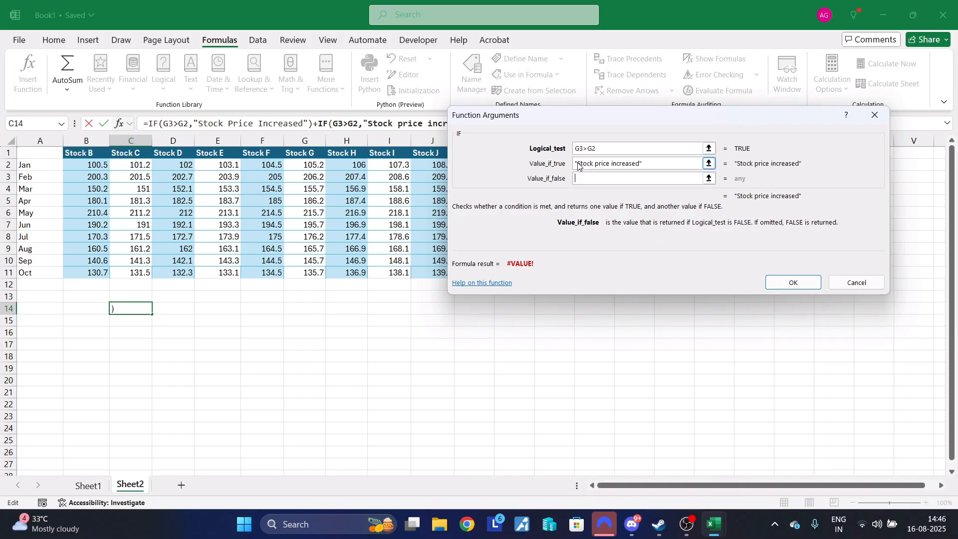
pyautogui.write('Stock price decreased')
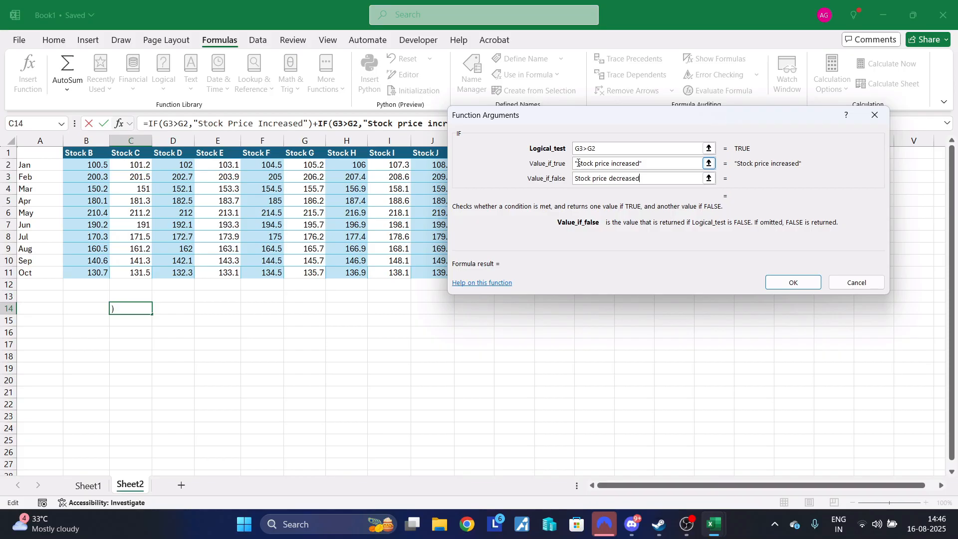
pyautogui.click(809, 284)
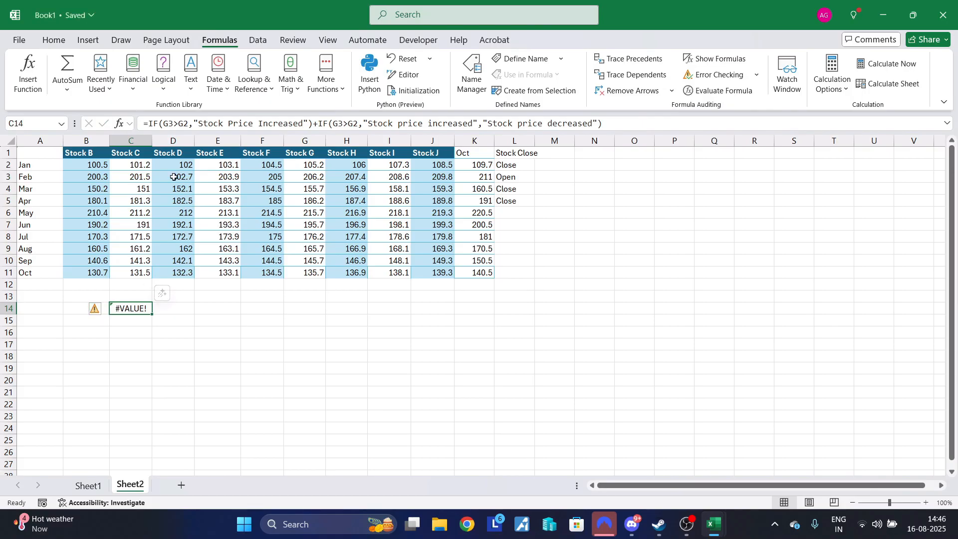
# Remove the first IF part from C14 so the formula reads =IF(G3>G2,"Stock price increased","Stock price decreased")
pyautogui.click(317, 125)
pyautogui.moveTo(316, 123); pyautogui.dragTo(29, 114)
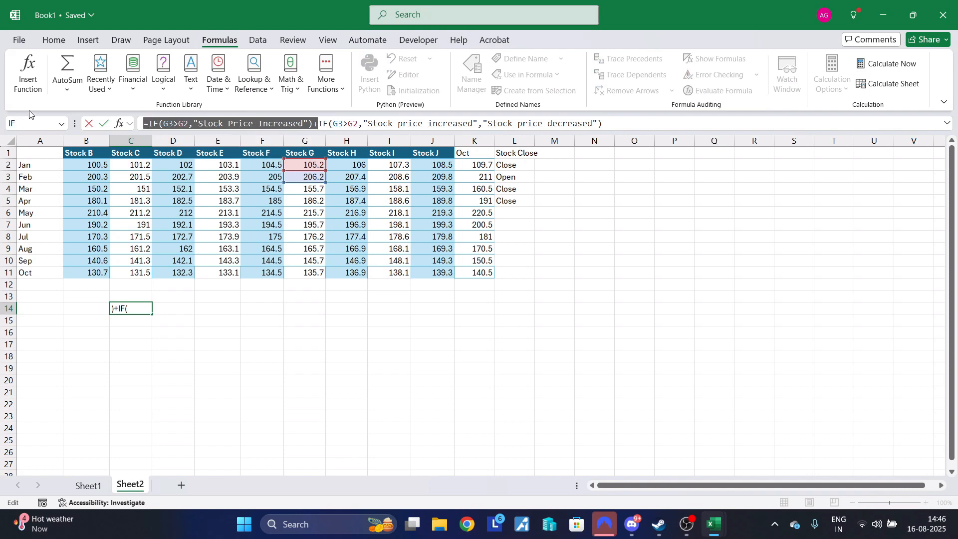
pyautogui.press('BackSpace')
pyautogui.press('Return')
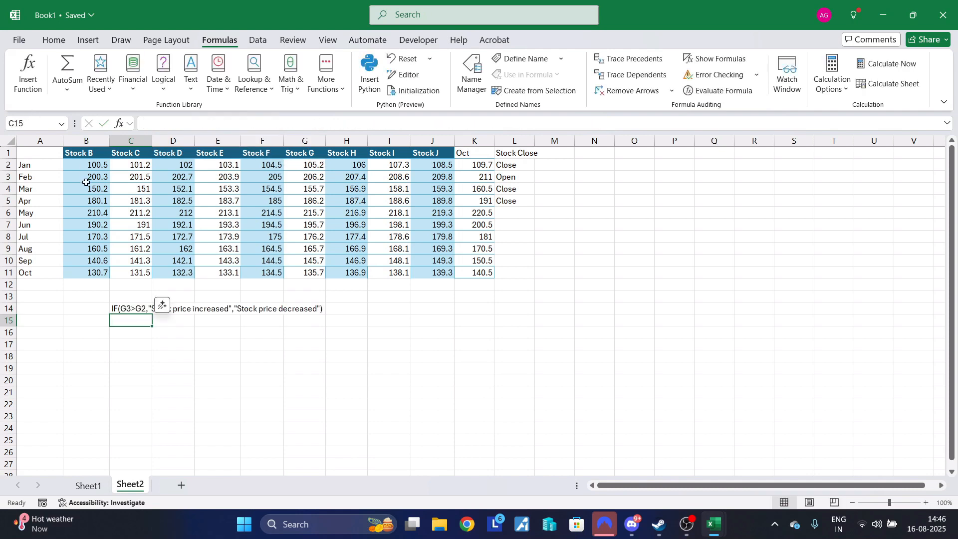
pyautogui.click(132, 309)
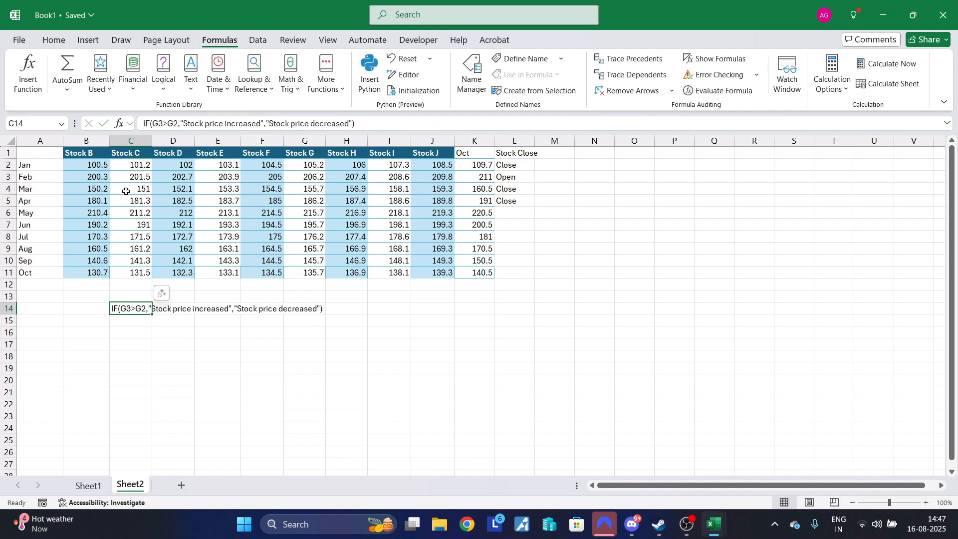
pyautogui.click(142, 123)
pyautogui.write('=')
pyautogui.press('Return')
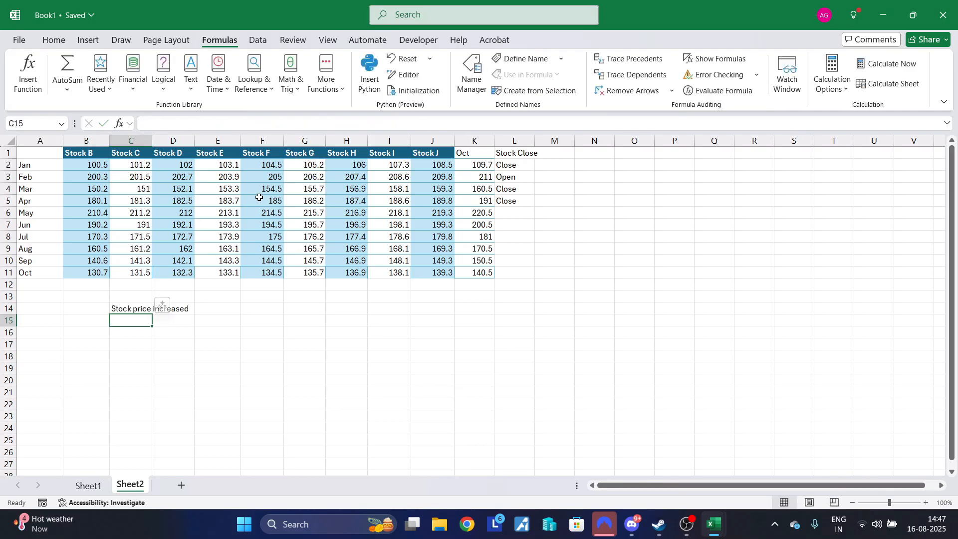
# Test the IF formula by changing the Jan value of Stock G to 209, and undo that change
pyautogui.click(315, 165)
pyautogui.click(179, 125)
pyautogui.moveTo(179, 124); pyautogui.dragTo(27, 128)
pyautogui.write('20')
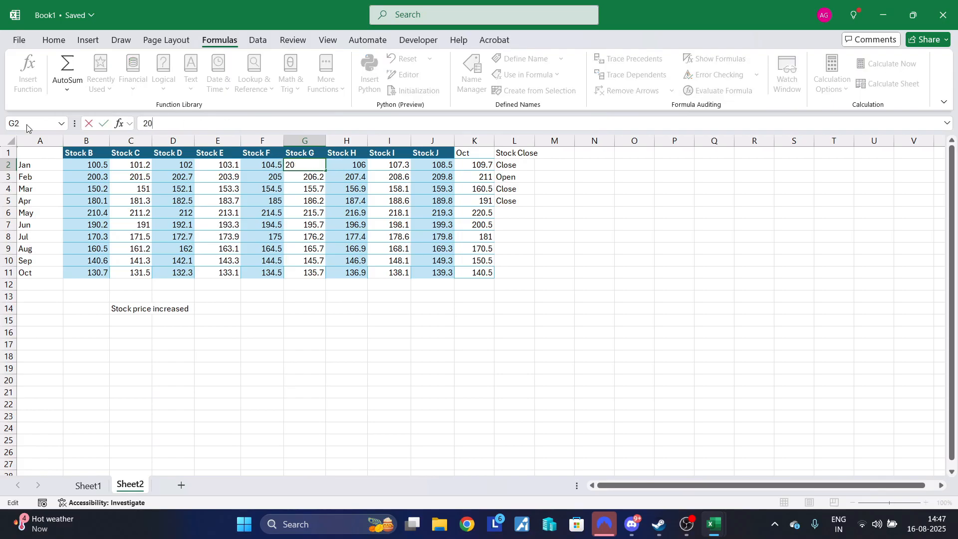
pyautogui.write('9')
pyautogui.press('Return')
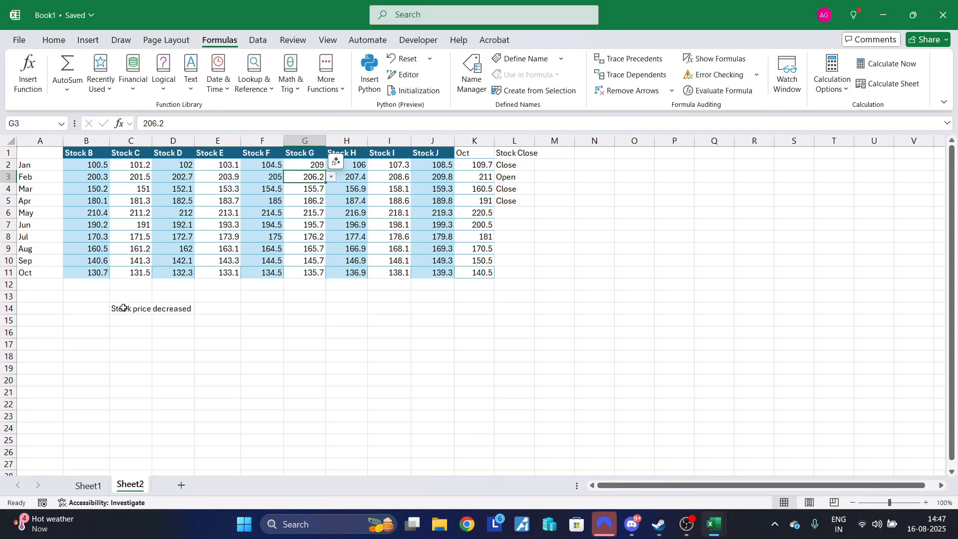
pyautogui.hotkey('ctrl', 'z')
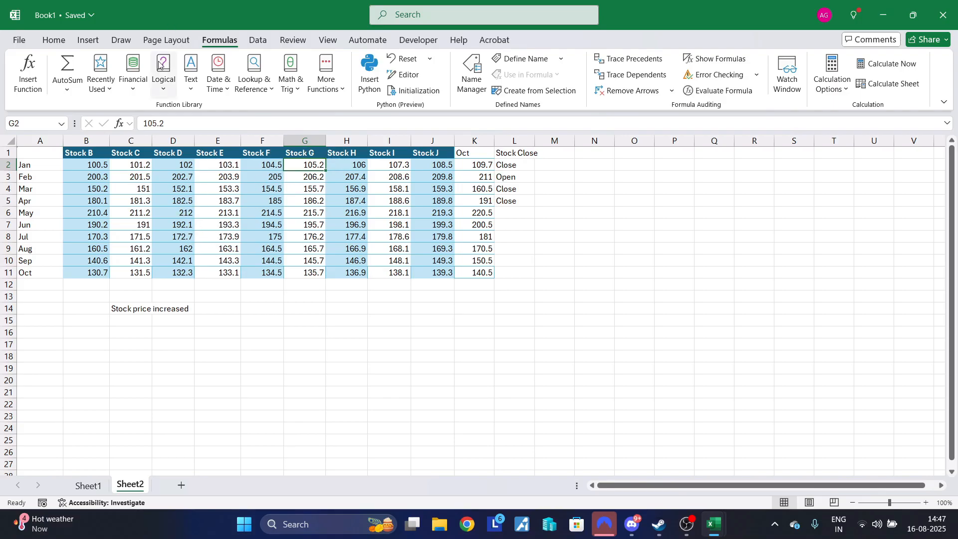
# Start a logical IFERROR function in cell G2 with vlookup(H2,I2:I11,1,false) as its value
pyautogui.click(165, 84)
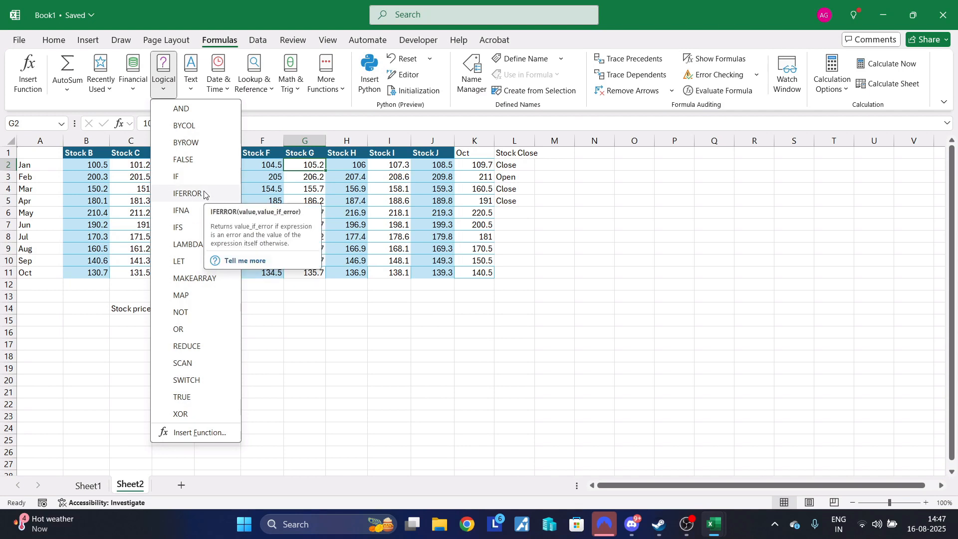
pyautogui.click(188, 193)
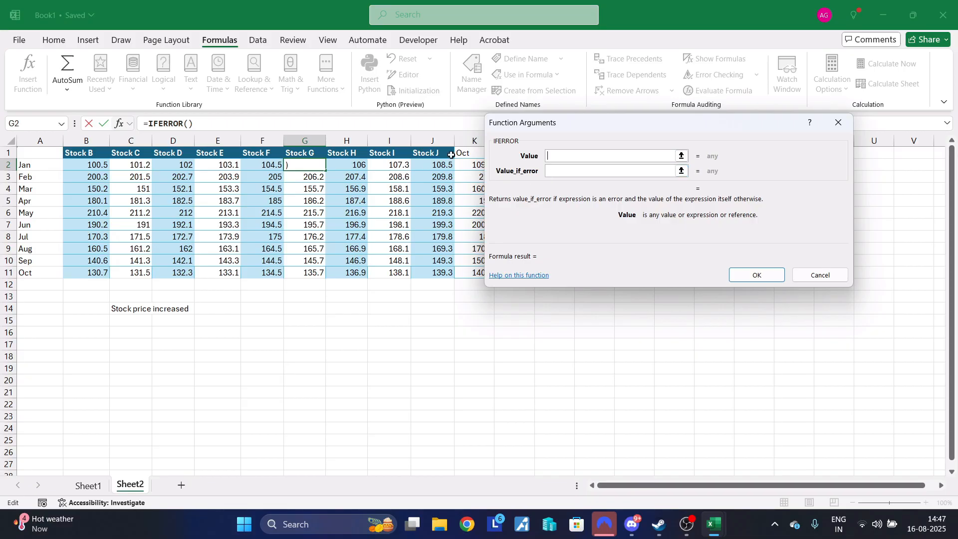
pyautogui.write('vlookp')
pyautogui.press('BackSpace')
pyautogui.write('up(H2')
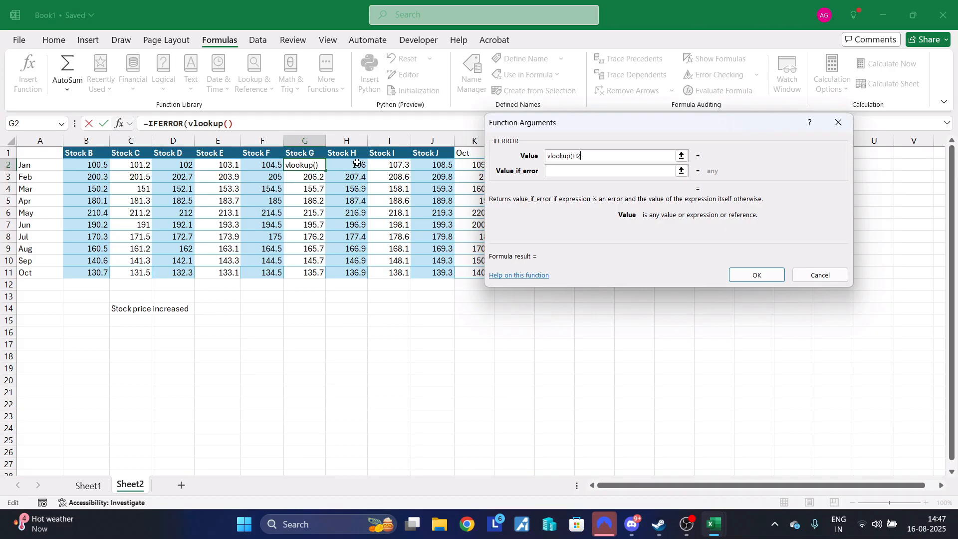
pyautogui.click(355, 160)
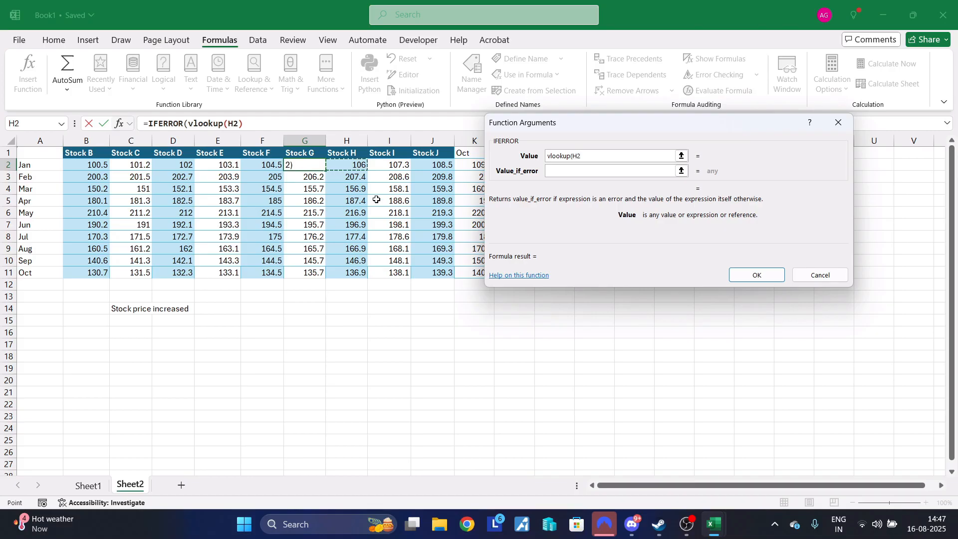
pyautogui.write(',')
pyautogui.moveTo(394, 164); pyautogui.dragTo(402, 272)
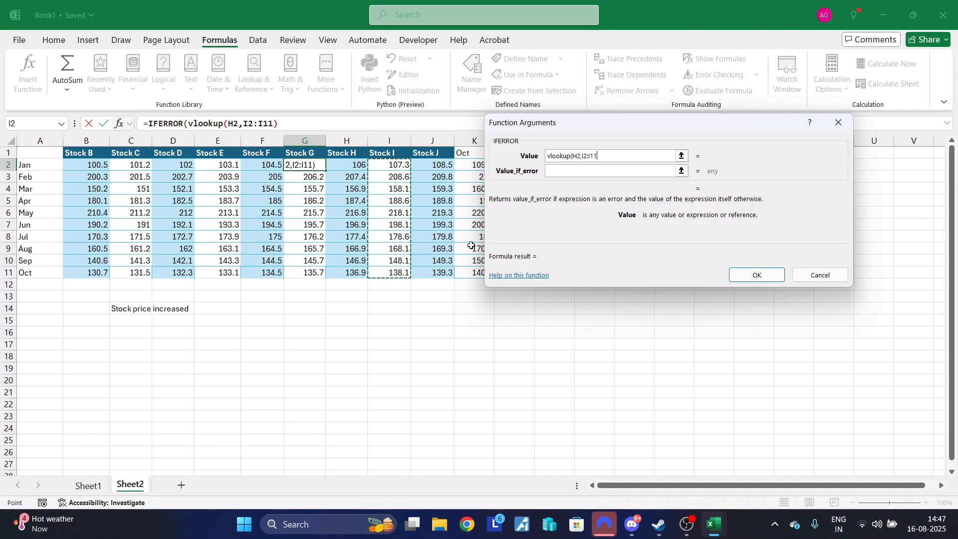
pyautogui.write(',')
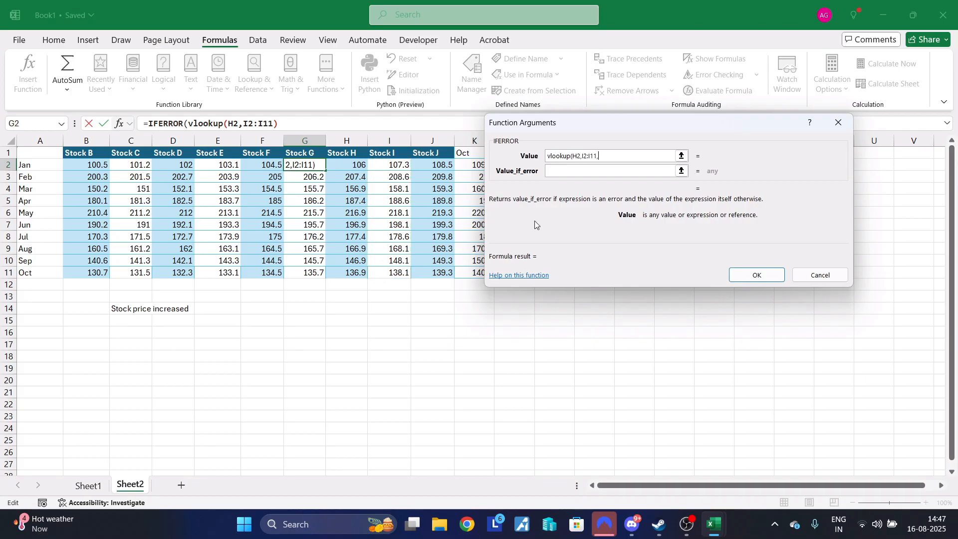
pyautogui.write('1,false)')
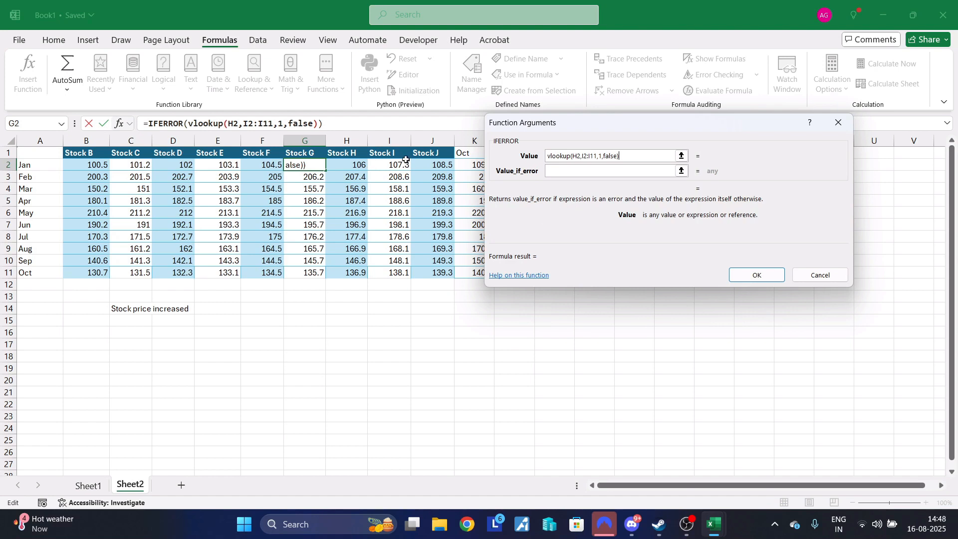
# Set the value if error to "Value not found" and enter the IFERROR function in G2
pyautogui.click(573, 169)
pyautogui.write('"Value not found')
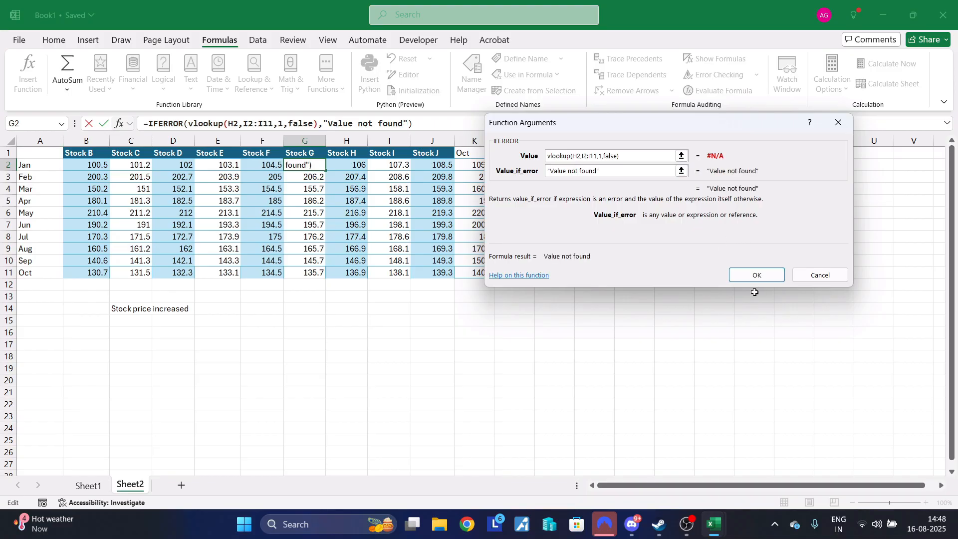
pyautogui.click(754, 276)
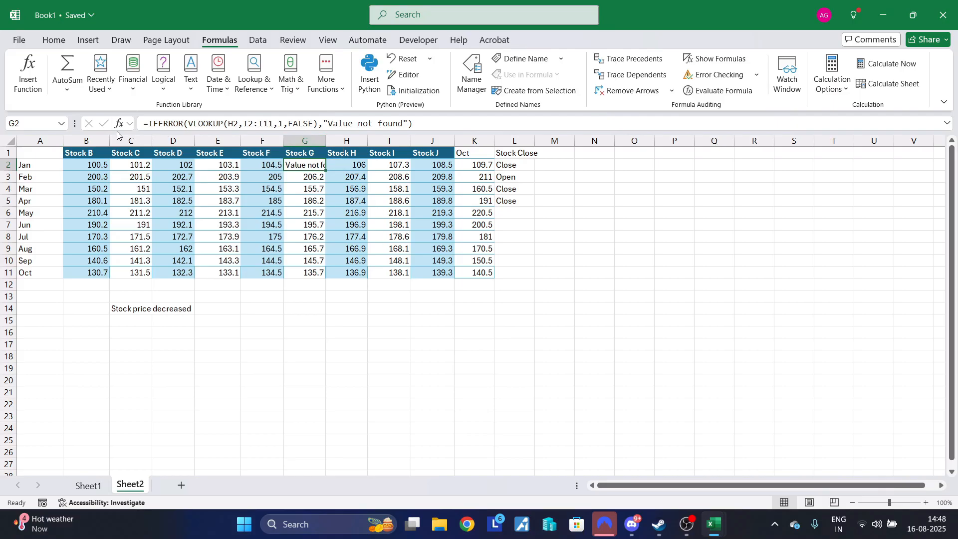
# Fit column G to the width of its contents, and undo both the widening and the IFERROR formula
pyautogui.doubleClick(325, 140)
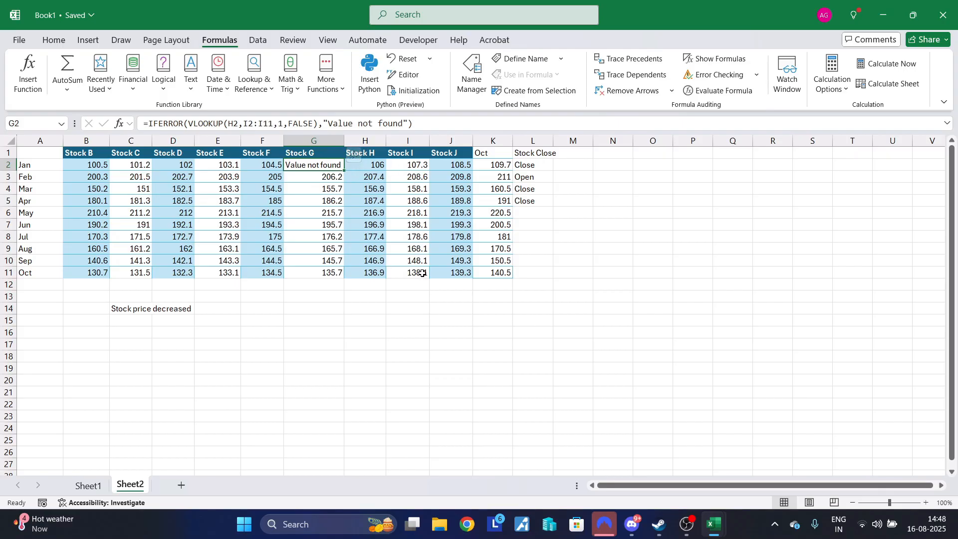
pyautogui.hotkey('ctrl', 'z')
pyautogui.hotkey('ctrl', 'z')
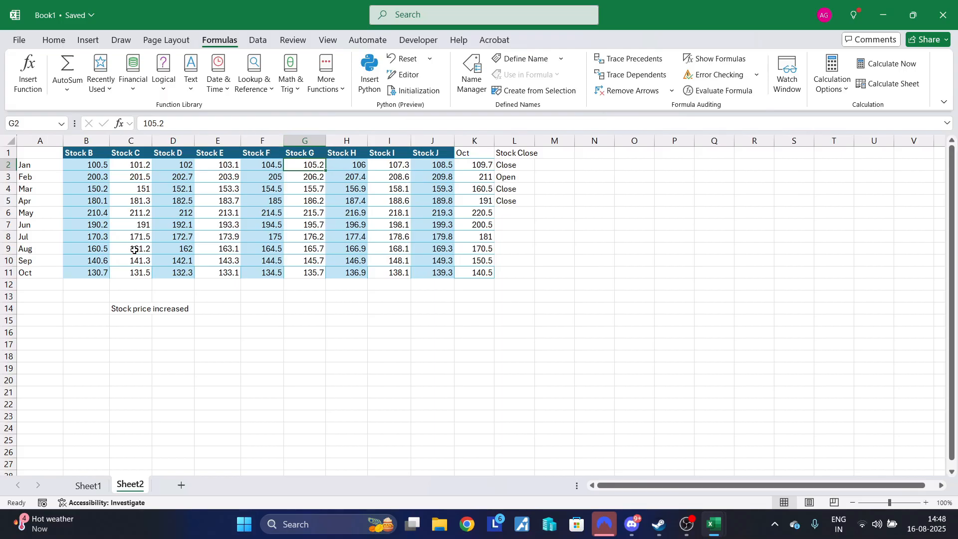
# Append a logical NOT function with the condition G5=H5 to the formula in cell C14
pyautogui.click(128, 307)
pyautogui.click(164, 80)
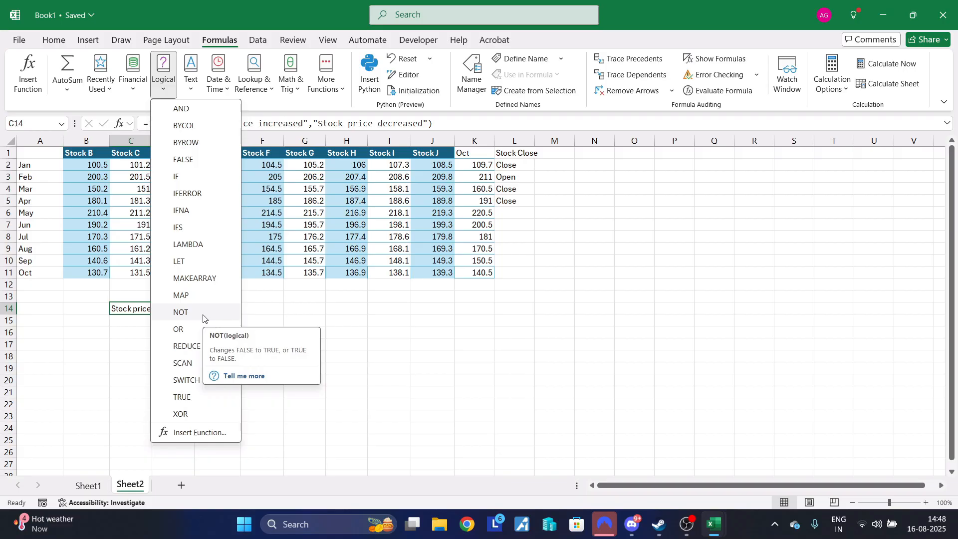
pyautogui.click(181, 312)
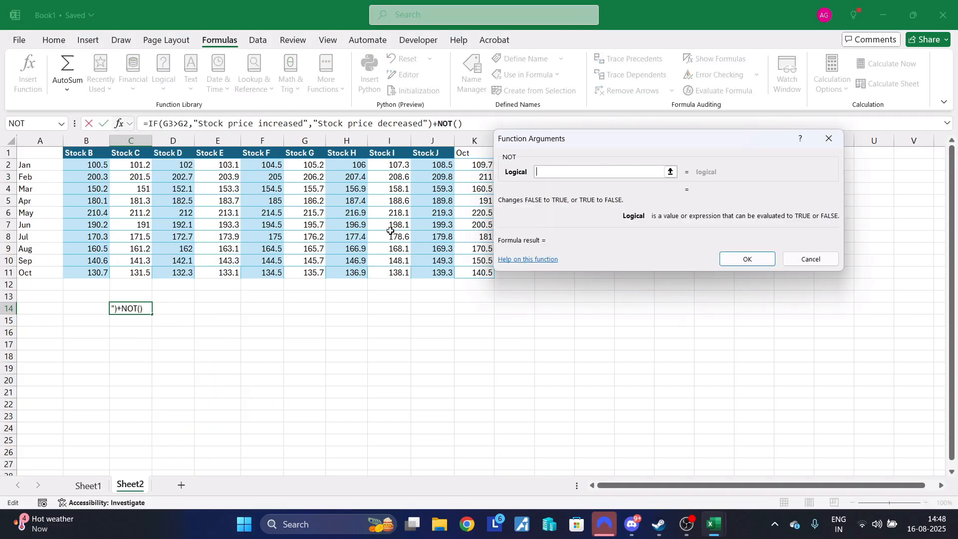
pyautogui.click(315, 202)
pyautogui.write('=')
pyautogui.click(348, 201)
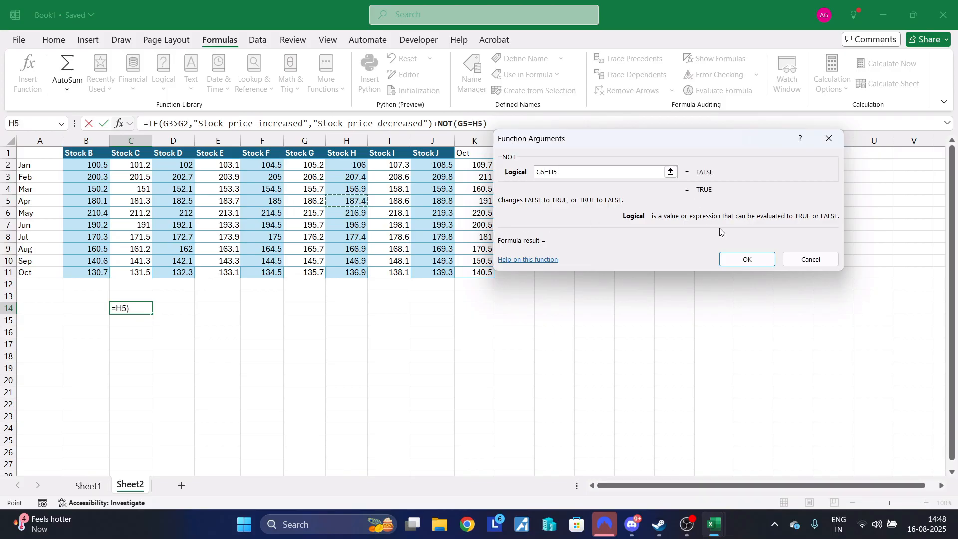
pyautogui.click(750, 259)
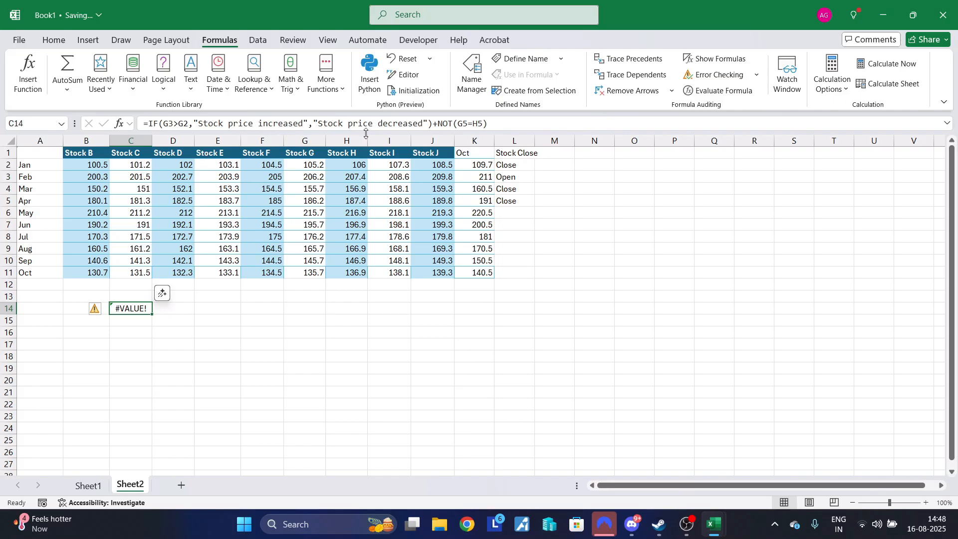
# Remove the IF part from the formula in cell C14 so it reads =NOT(G5=H5)
pyautogui.moveTo(439, 124); pyautogui.dragTo(149, 124)
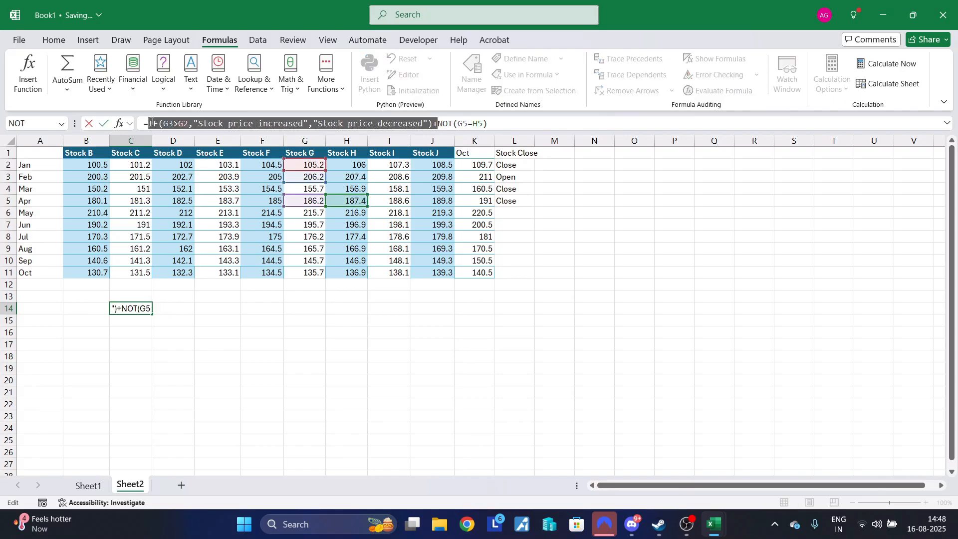
pyautogui.press('BackSpace')
pyautogui.press('Return')
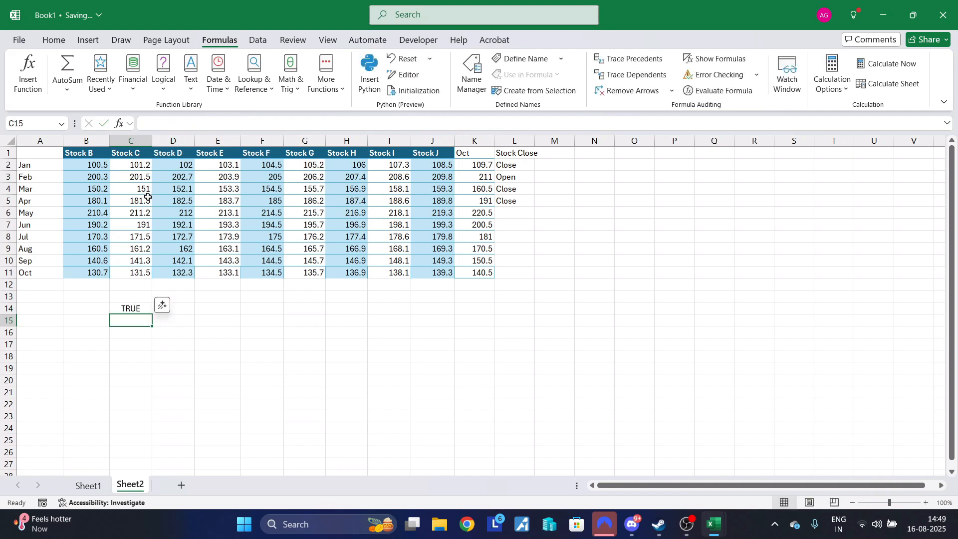
# Check cells G5 and H5 compared by the NOT formula, and clear the formula from cell C14
pyautogui.click(144, 308)
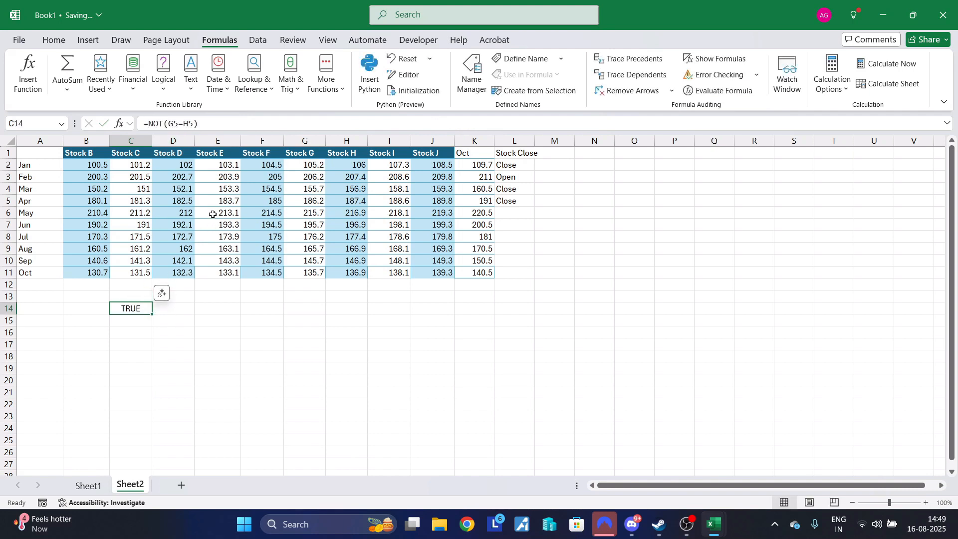
pyautogui.click(315, 203)
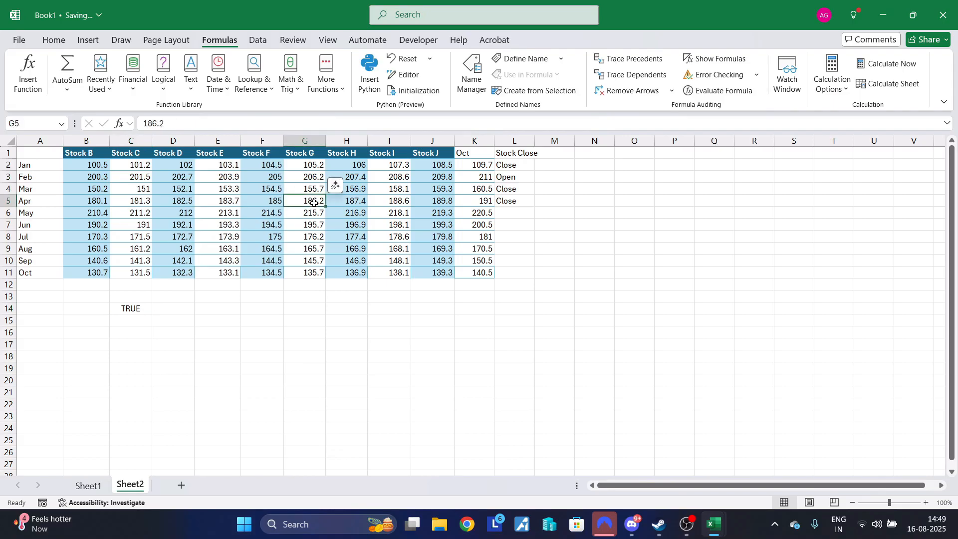
pyautogui.click(343, 198)
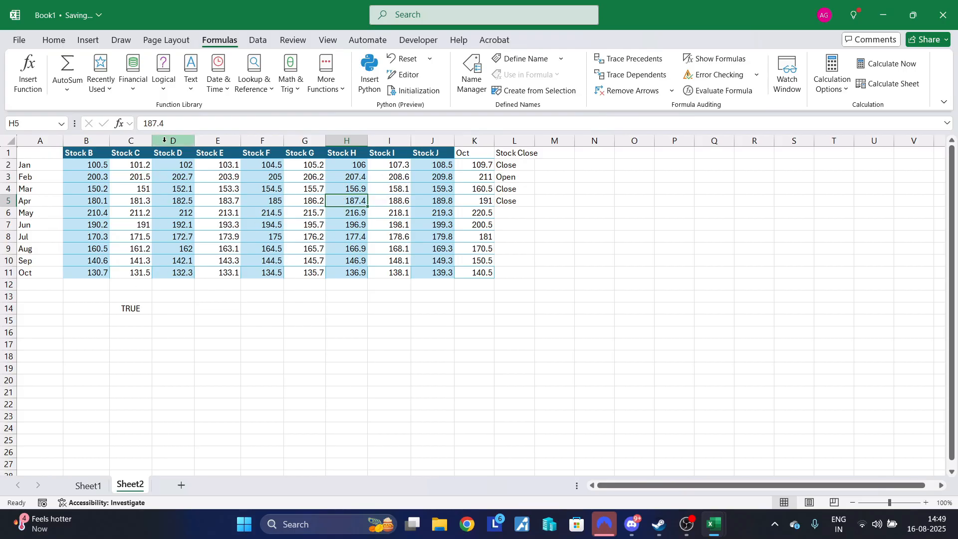
pyautogui.click(132, 308)
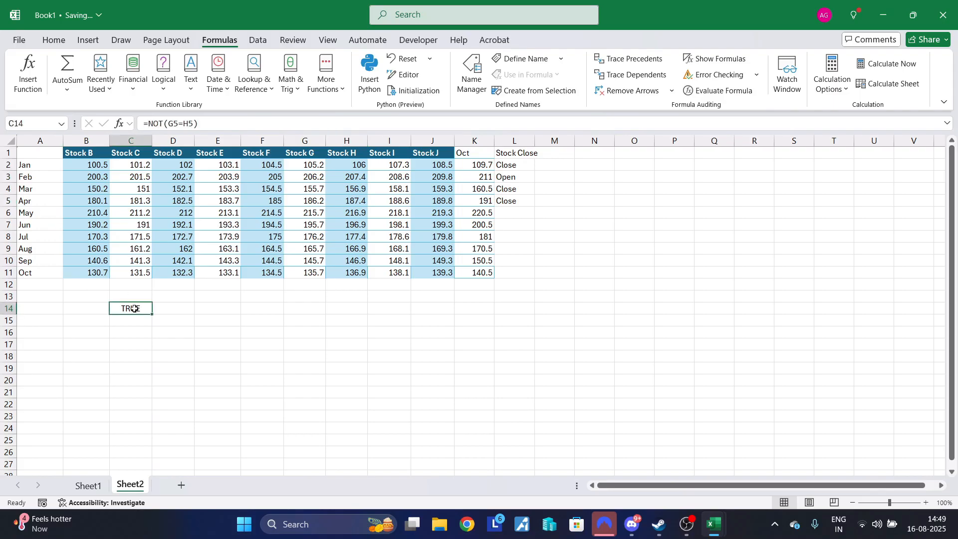
pyautogui.press('Delete')
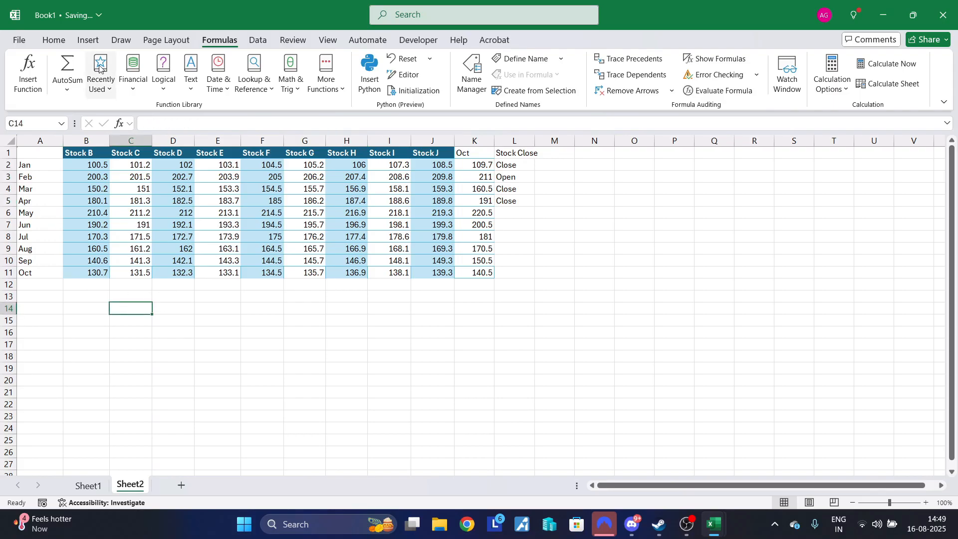
pyautogui.click(159, 75)
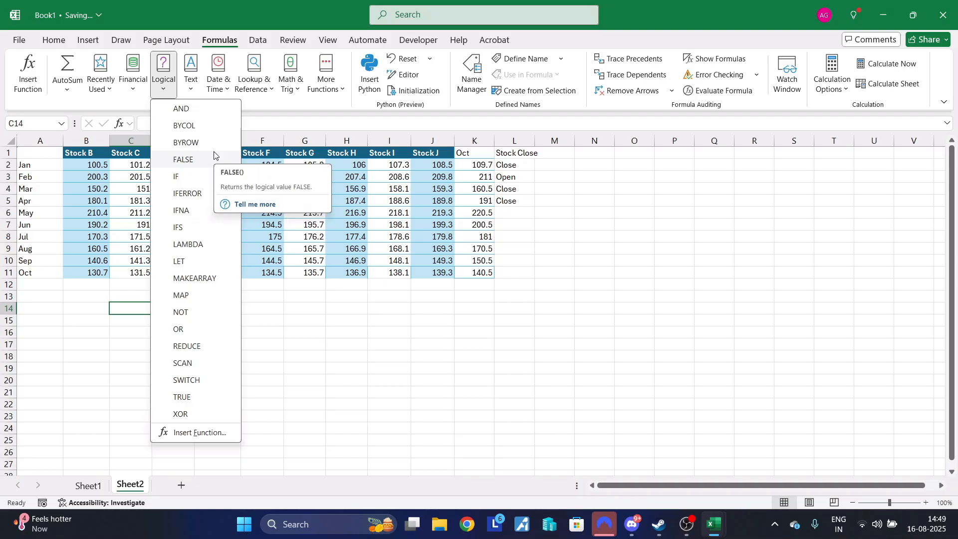
pyautogui.click(192, 88)
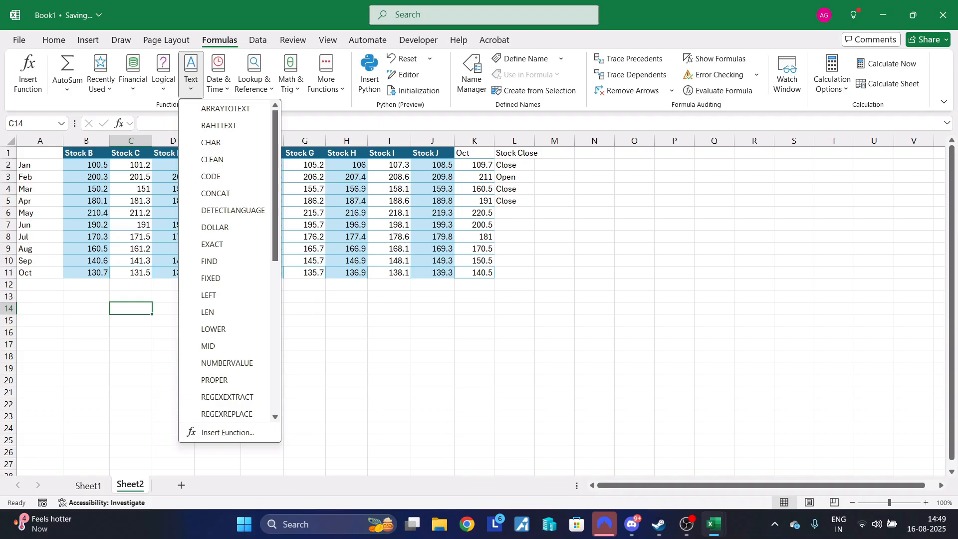
pyautogui.click(596, 300)
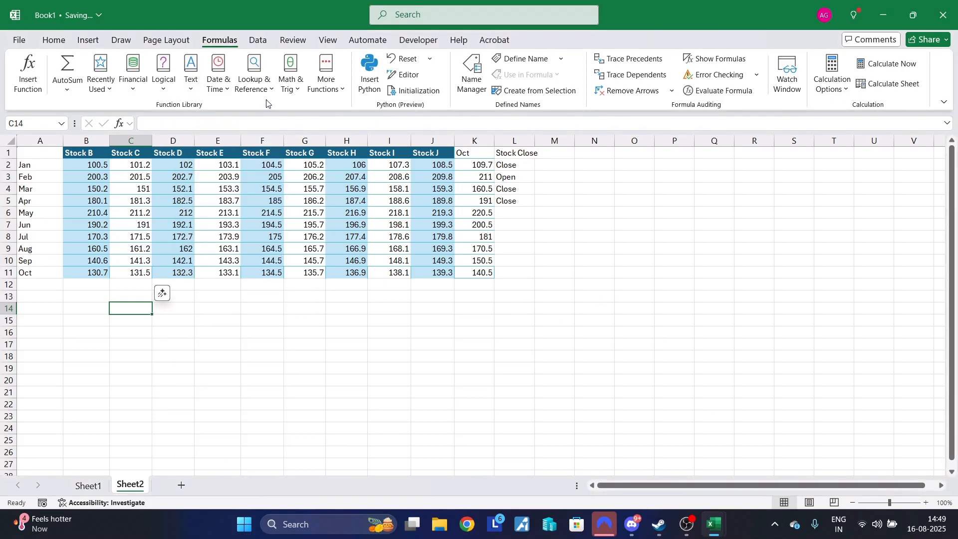
pyautogui.click(54, 308)
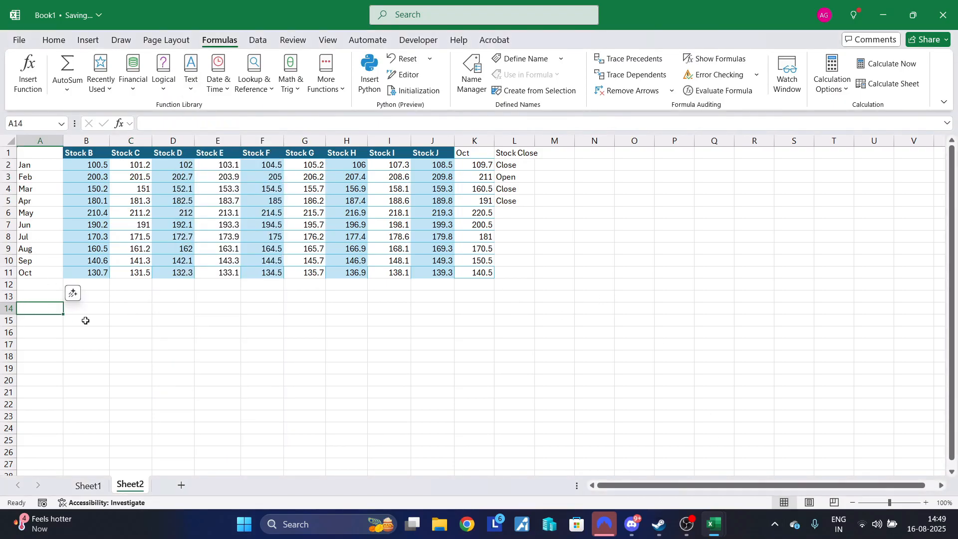
pyautogui.write('NAam')
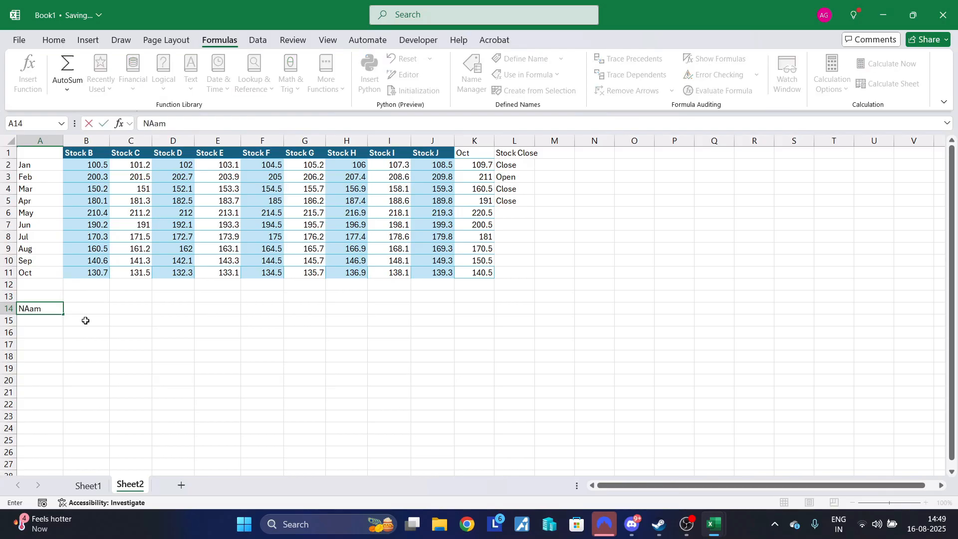
pyautogui.press('Tab')
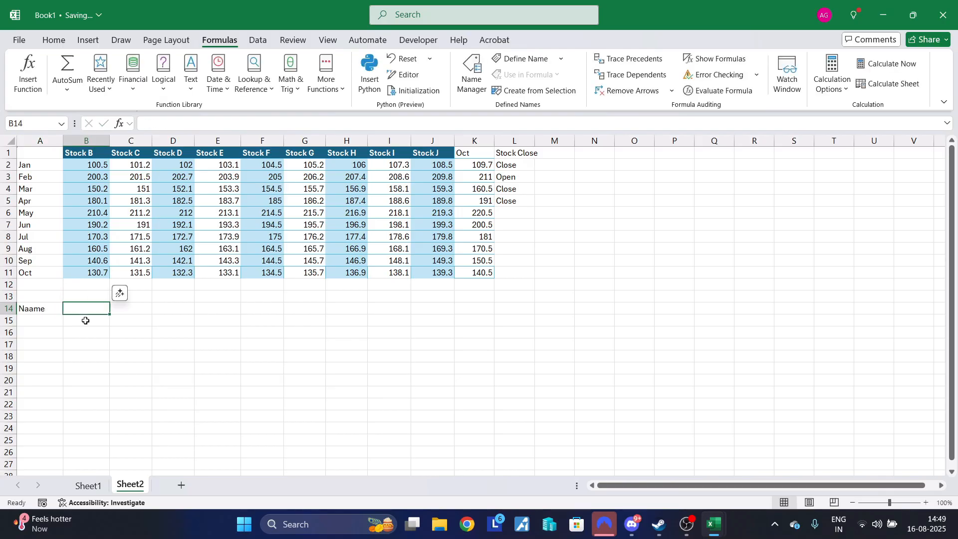
# Enter the column headers Name, City, State and Pin in cells A14 to D14
pyautogui.click(24, 309)
pyautogui.write('Name')
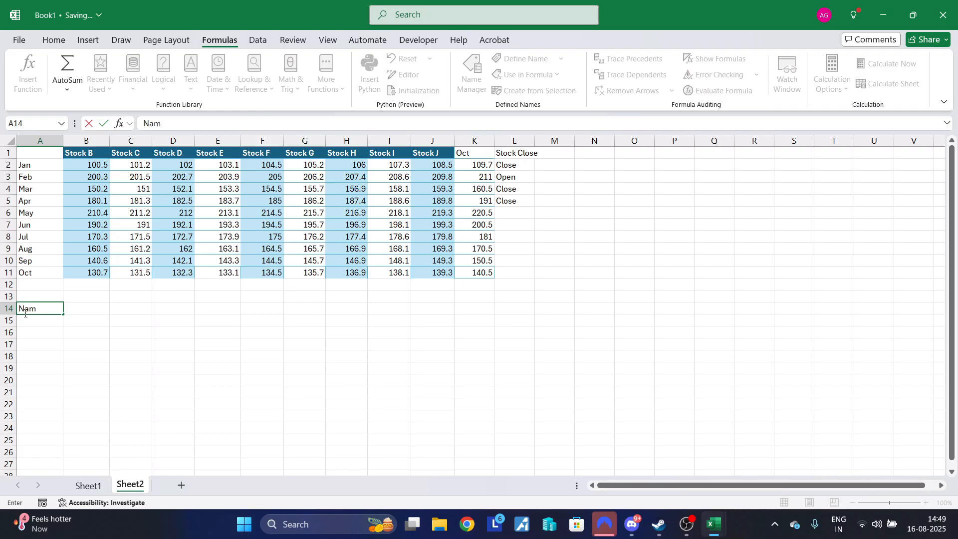
pyautogui.press('Tab')
pyautogui.write('City')
pyautogui.press('Tab')
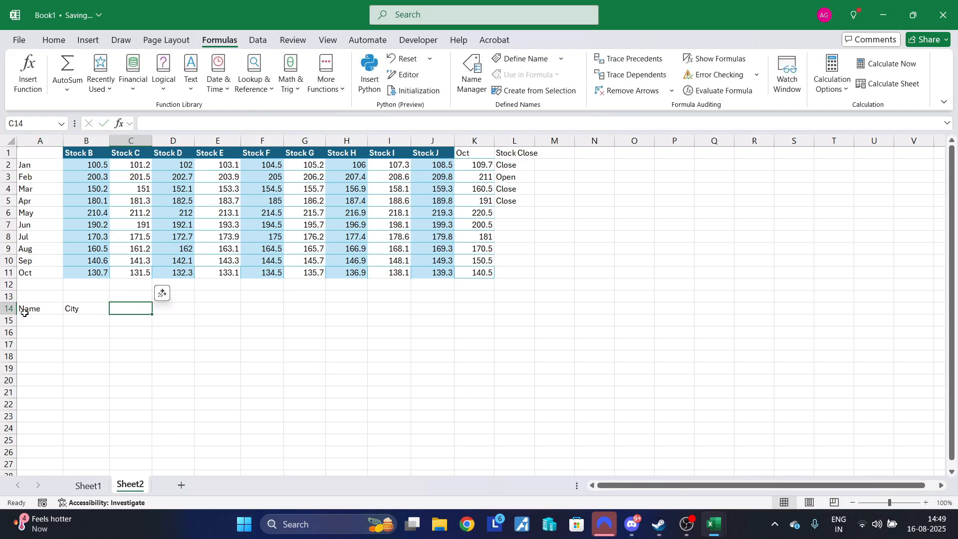
pyautogui.write('State')
pyautogui.press('Tab')
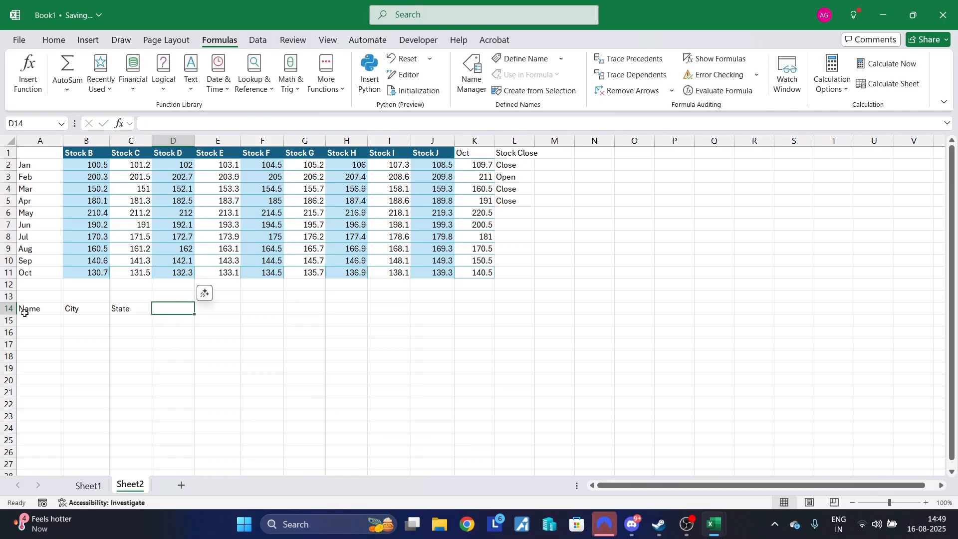
pyautogui.write('Pin')
pyautogui.press('Return')
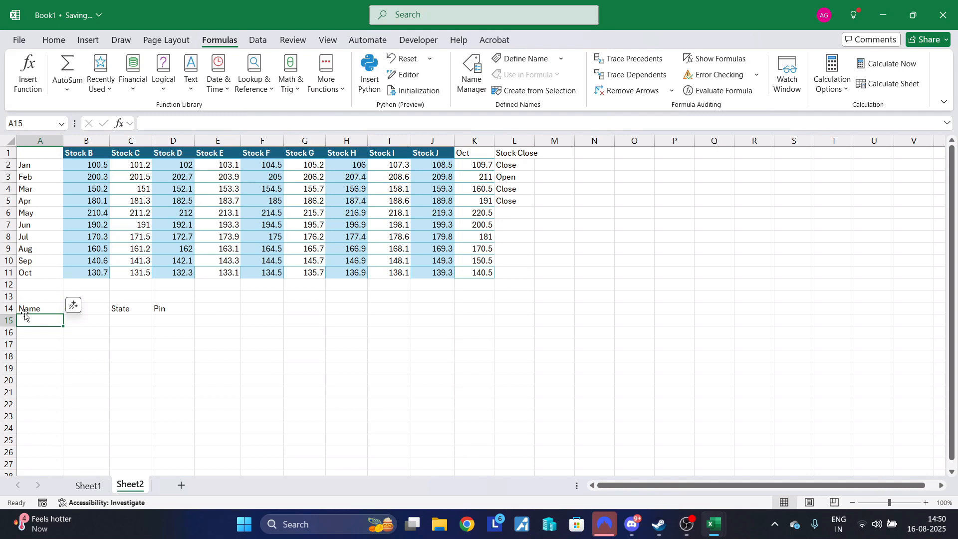
# Enter the person's first name in A15 and their city in B15
pyautogui.write('Angan')
pyautogui.press('Tab')
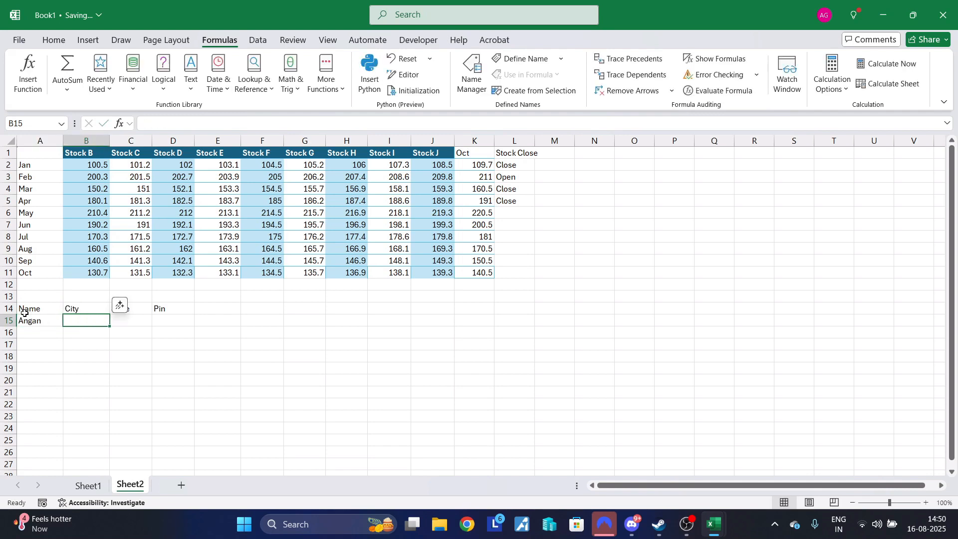
pyautogui.write('Kolara')
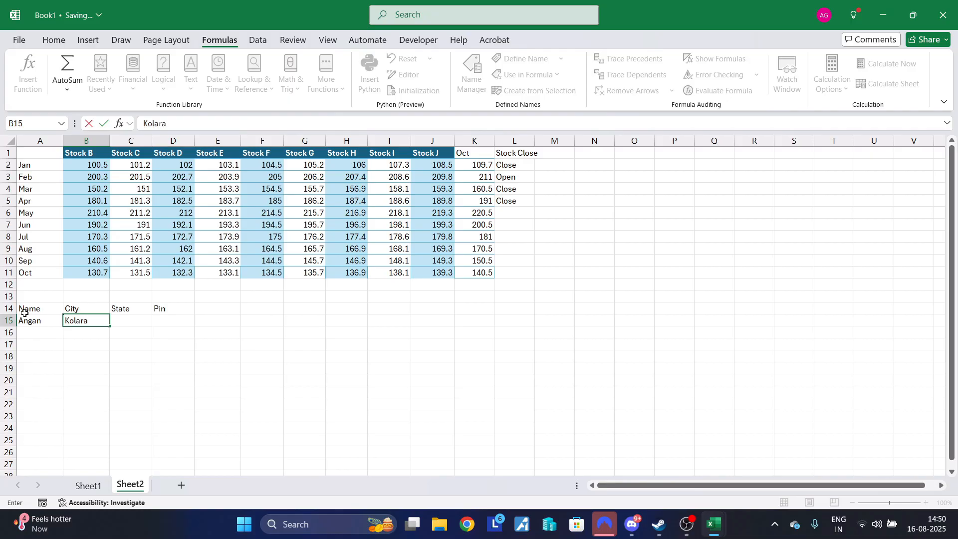
pyautogui.press('BackSpace')
pyautogui.press('BackSpace')
pyautogui.press('BackSpace')
pyautogui.write('kata')
pyautogui.press('Tab')
# Enter the person's state in C15 and their postal code in D15
pyautogui.write('West Bengal')
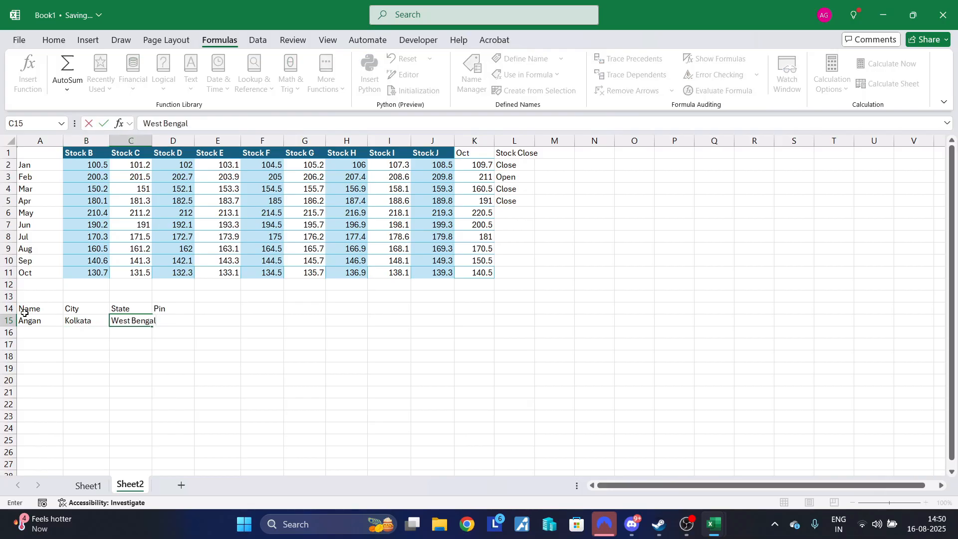
pyautogui.press('Tab')
pyautogui.write('79')
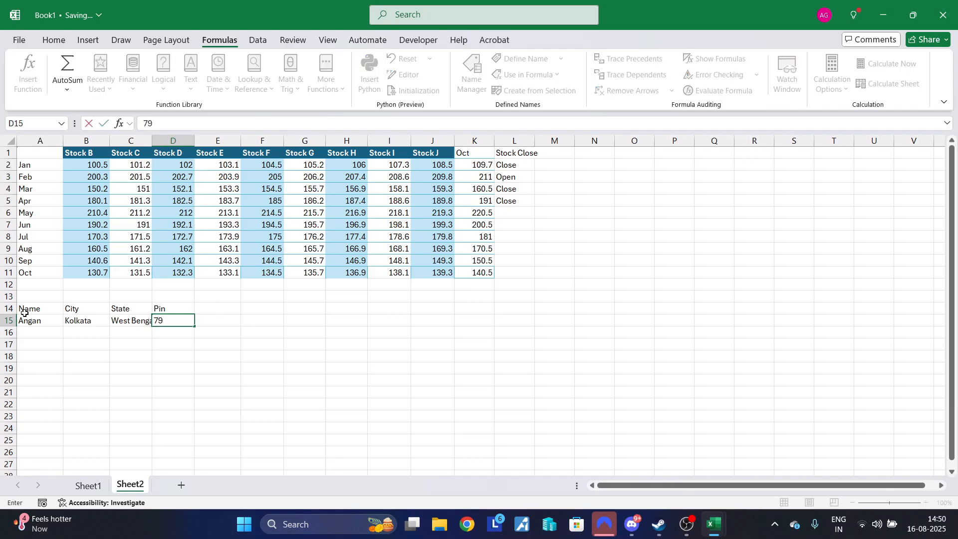
pyautogui.press('BackSpace')
pyautogui.write('00065')
pyautogui.press('Tab')
# Add a Country column header in E14 and enter India below it in E15
pyautogui.click(207, 311)
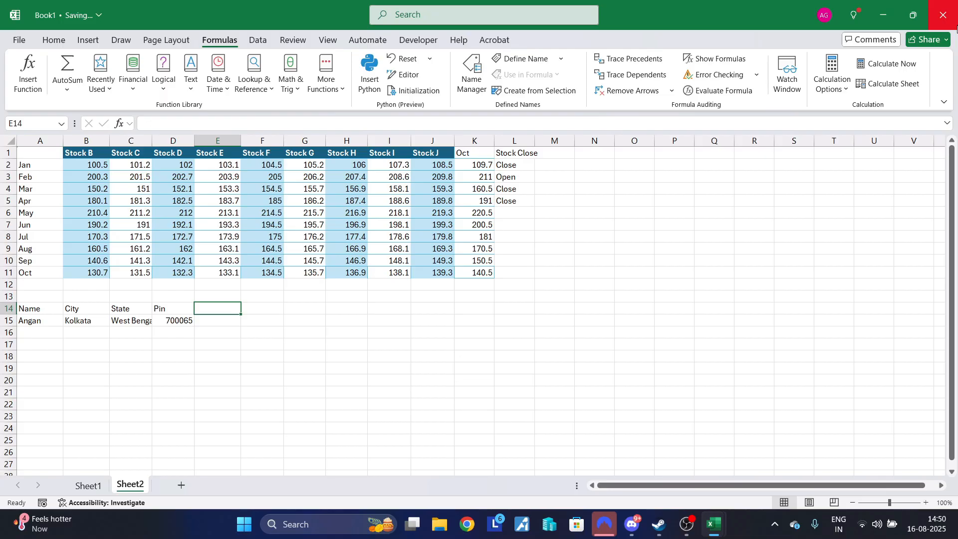
pyautogui.write('Country\\')
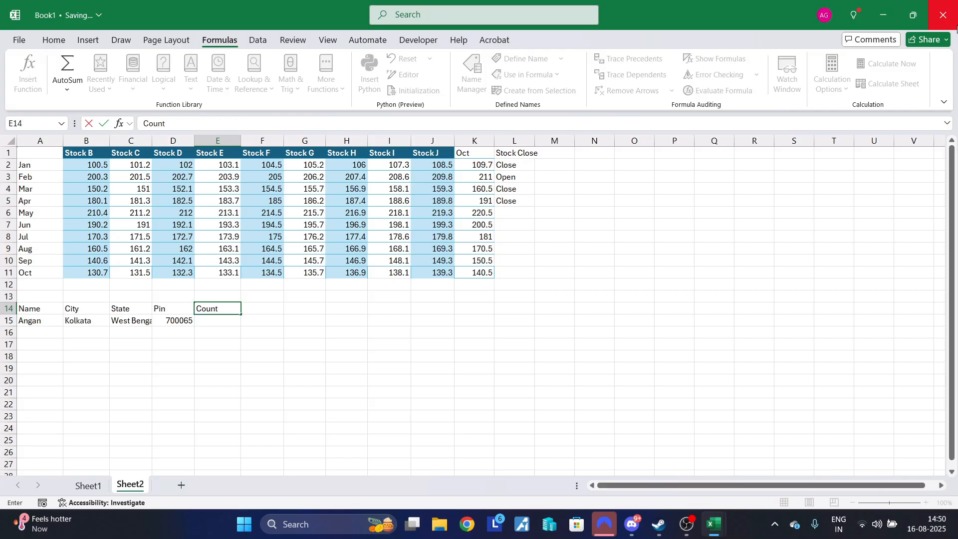
pyautogui.press('Return')
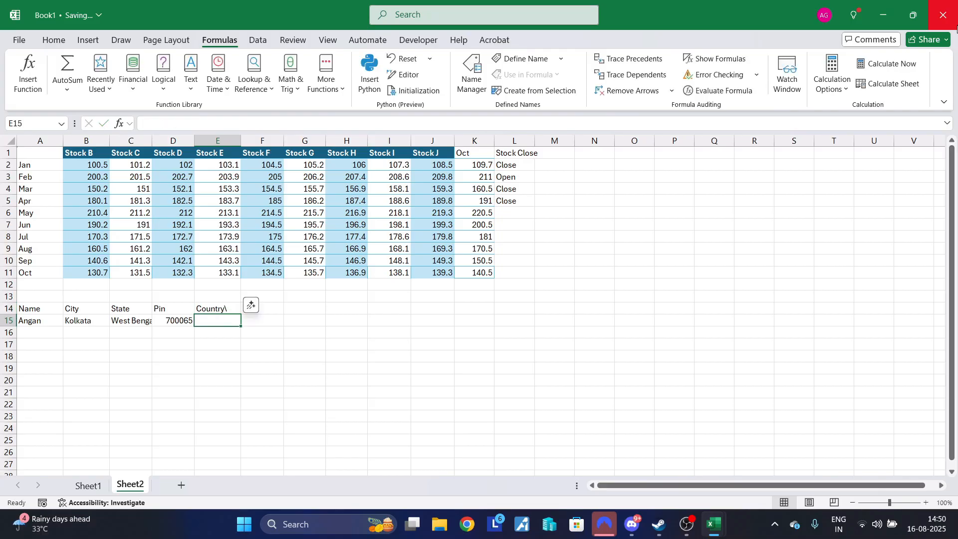
pyautogui.write('India')
pyautogui.press('Return')
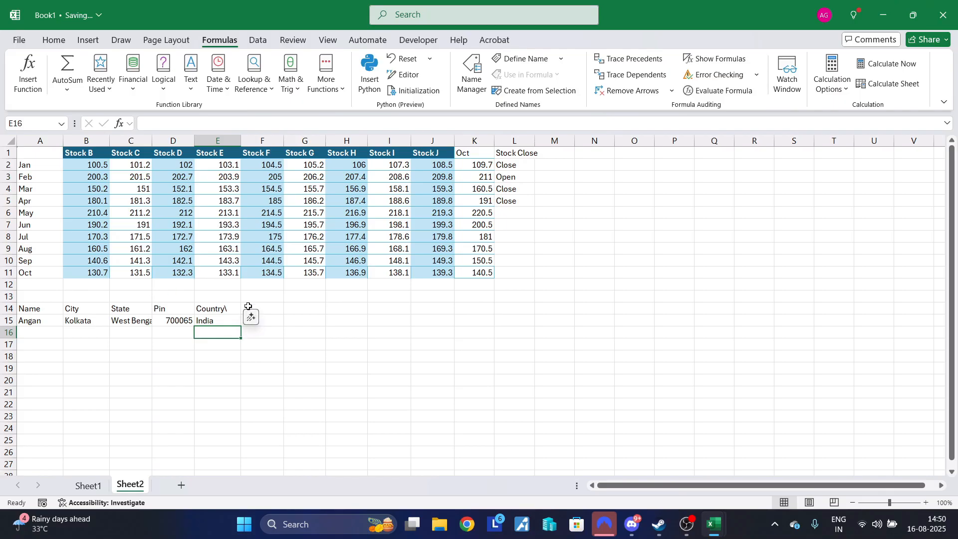
# Remove the stray backslash from the Country header in E14 and make the headers in A14:E14 bold
pyautogui.click(228, 319)
pyautogui.click(226, 304)
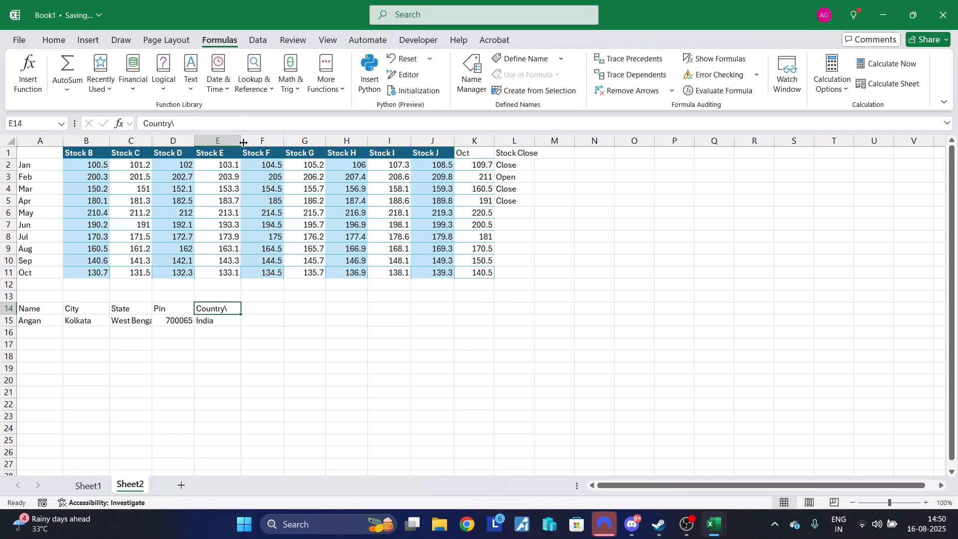
pyautogui.click(230, 126)
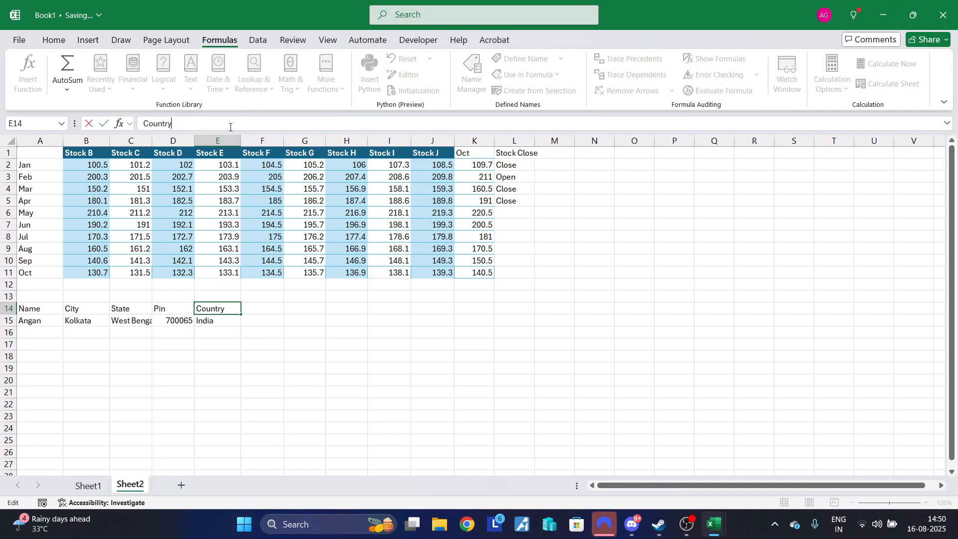
pyautogui.keyDown('shift'); pyautogui.click(53, 311); pyautogui.keyUp('shift')
pyautogui.hotkey('ctrl', 'b')
# Insert the text function CONCAT in cell E18 with the city cell B15 as its first text argument
pyautogui.click(232, 358)
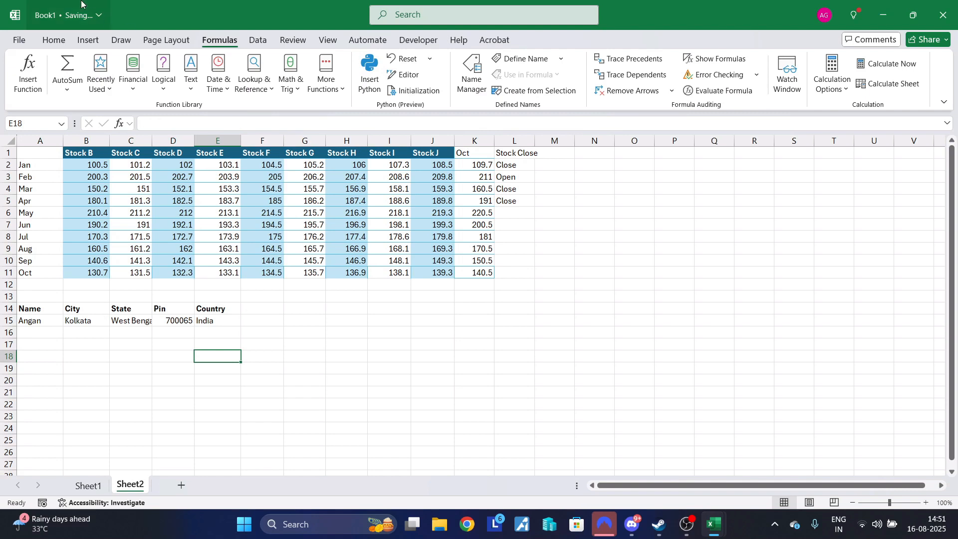
pyautogui.click(194, 92)
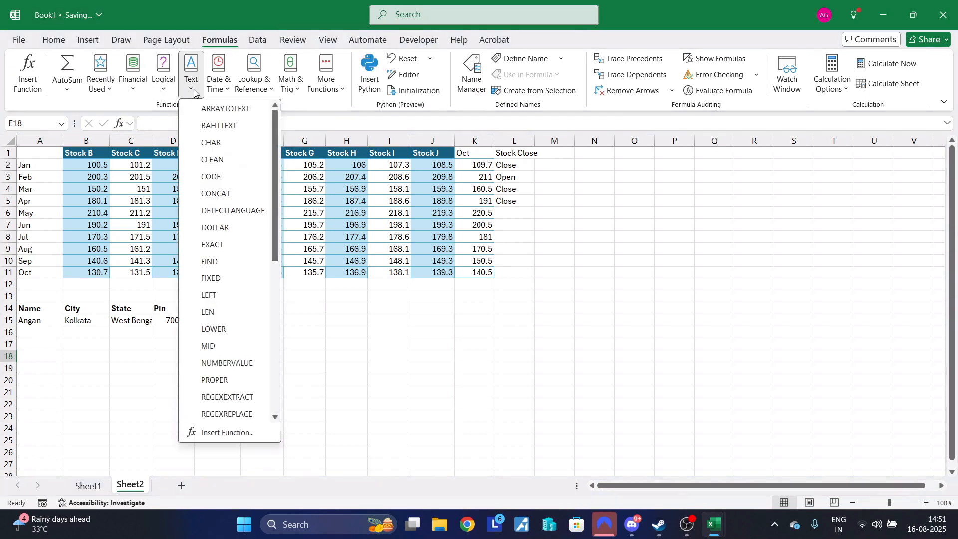
pyautogui.click(246, 195)
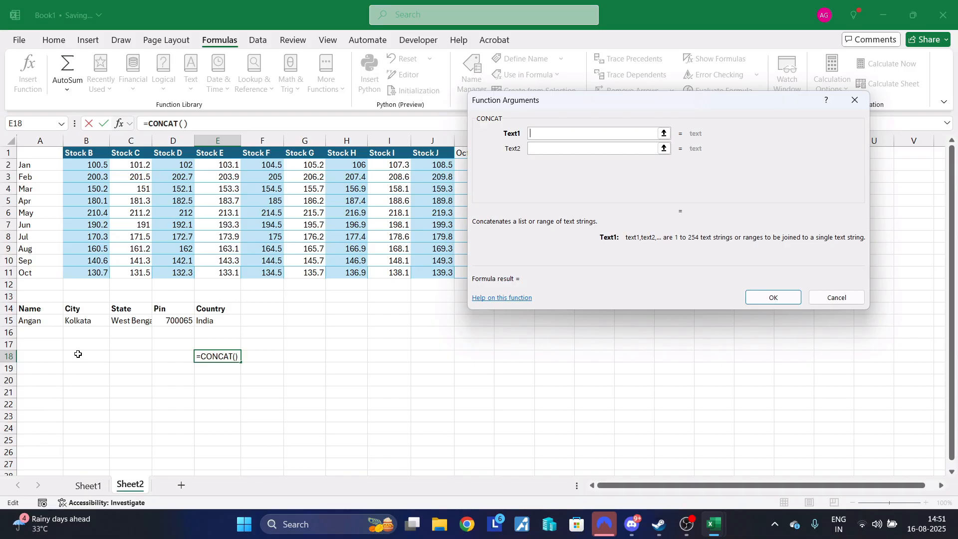
pyautogui.click(96, 321)
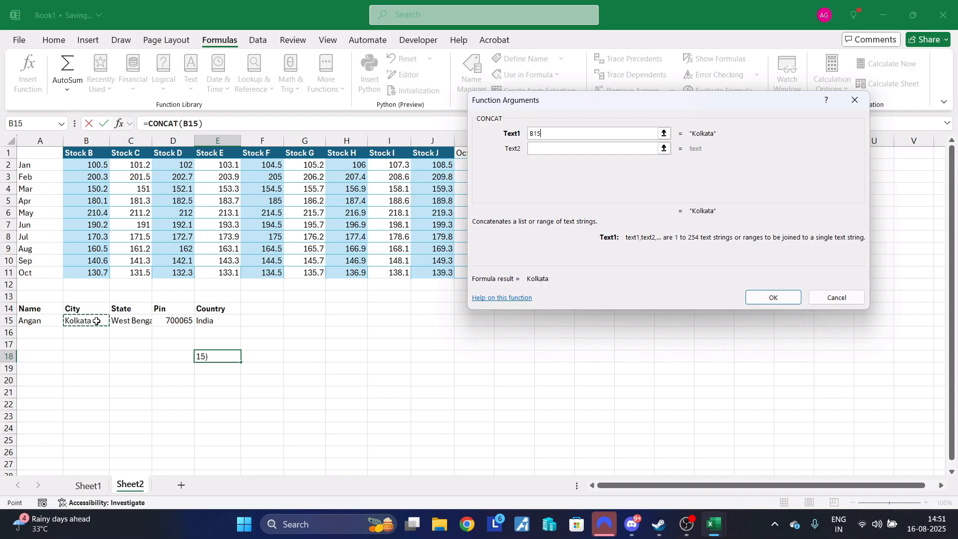
pyautogui.click(143, 322)
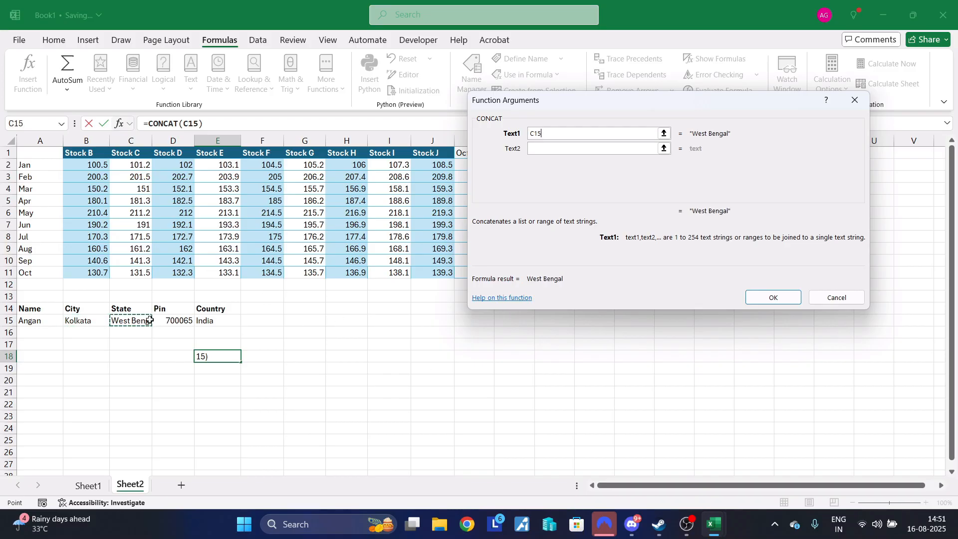
pyautogui.click(89, 323)
# Add C15 and E15 as the second and third CONCAT arguments and enter the function in E18
pyautogui.click(583, 149)
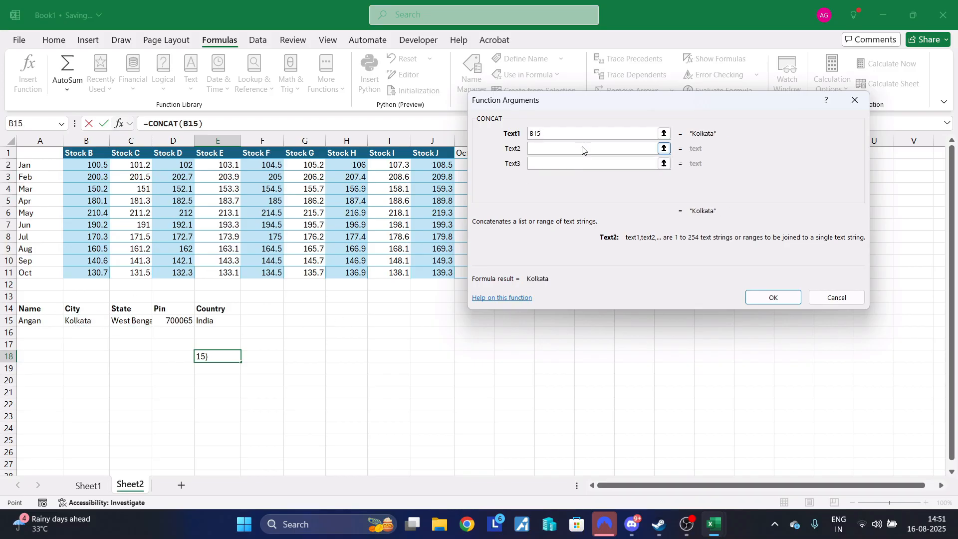
pyautogui.click(141, 322)
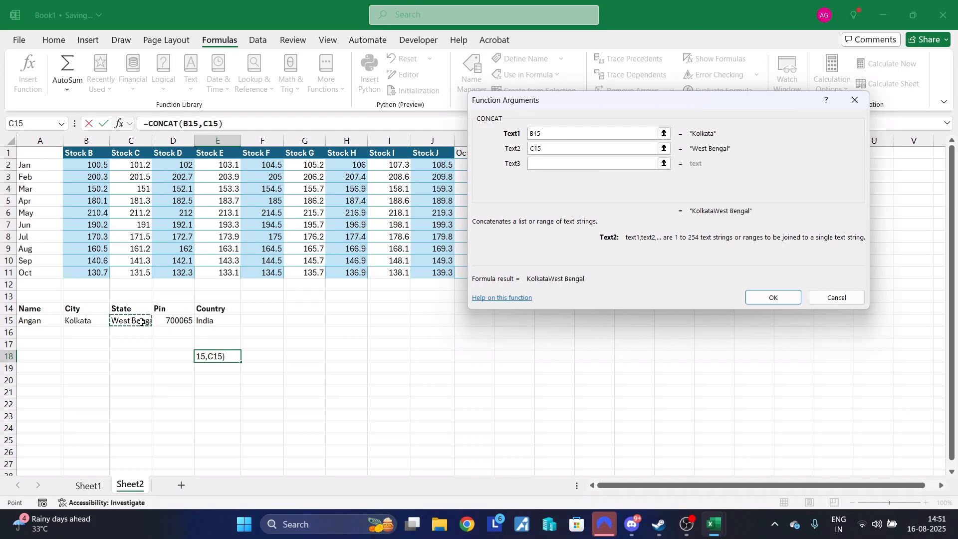
pyautogui.click(573, 163)
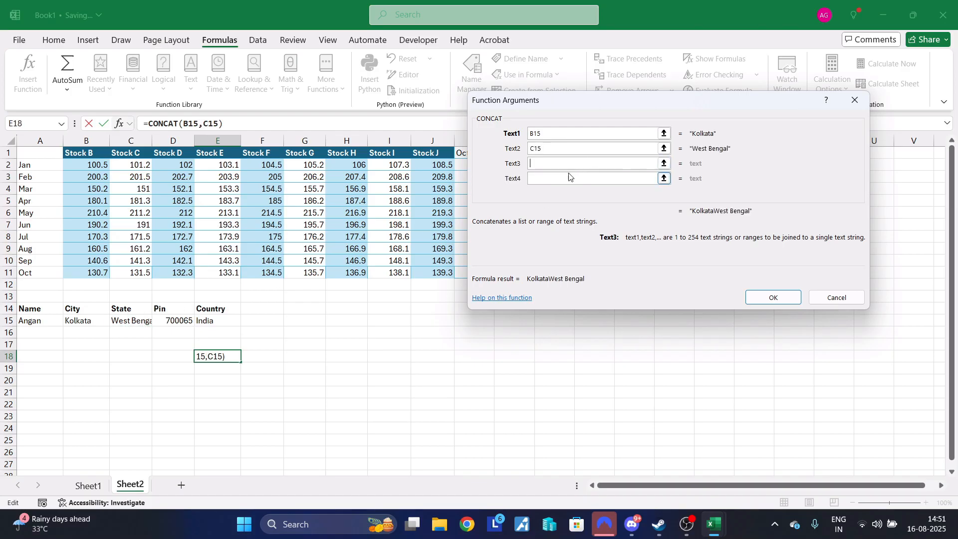
pyautogui.click(210, 323)
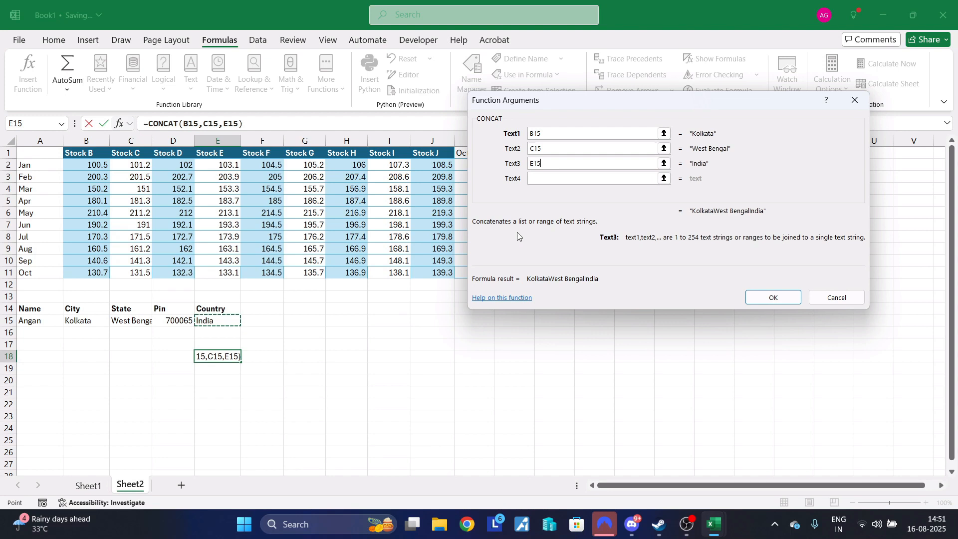
pyautogui.click(777, 299)
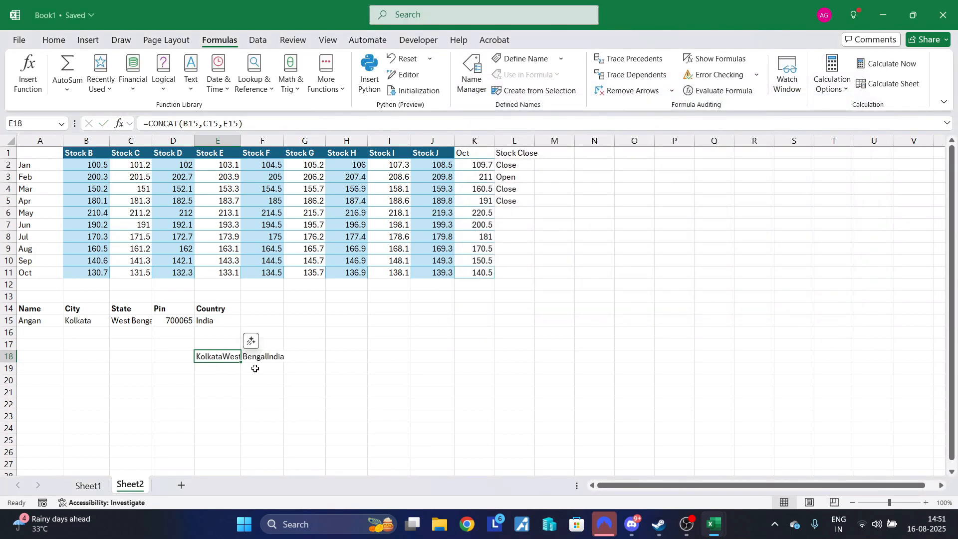
# Insert "-" separators before C15 and E15 in the CONCAT formula in E18 and try to enter it
pyautogui.click(201, 124)
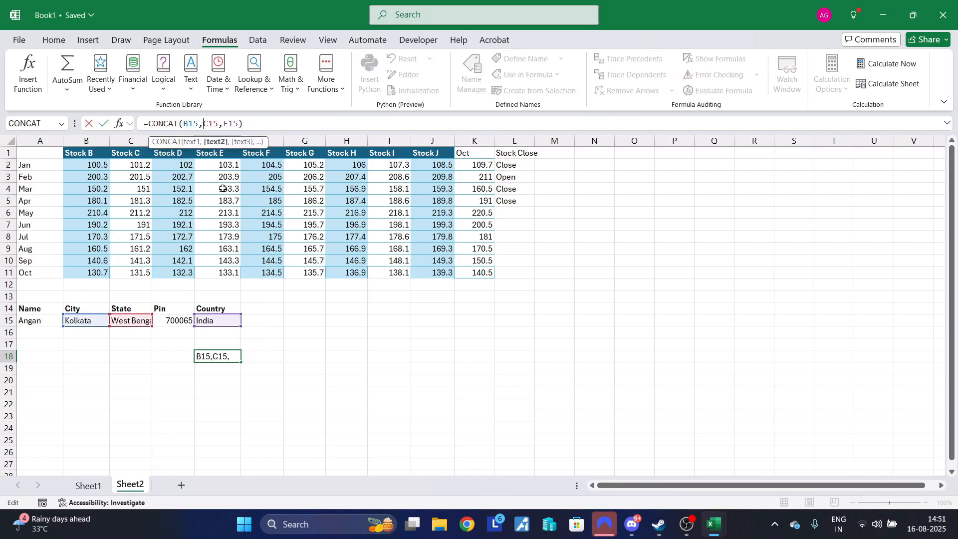
pyautogui.write('"-')
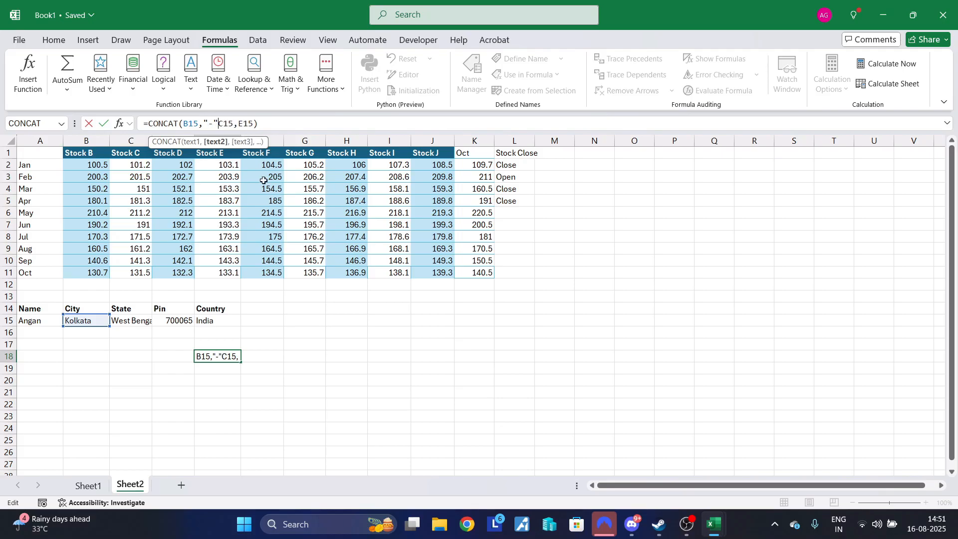
pyautogui.click(239, 123)
pyautogui.write('"-"')
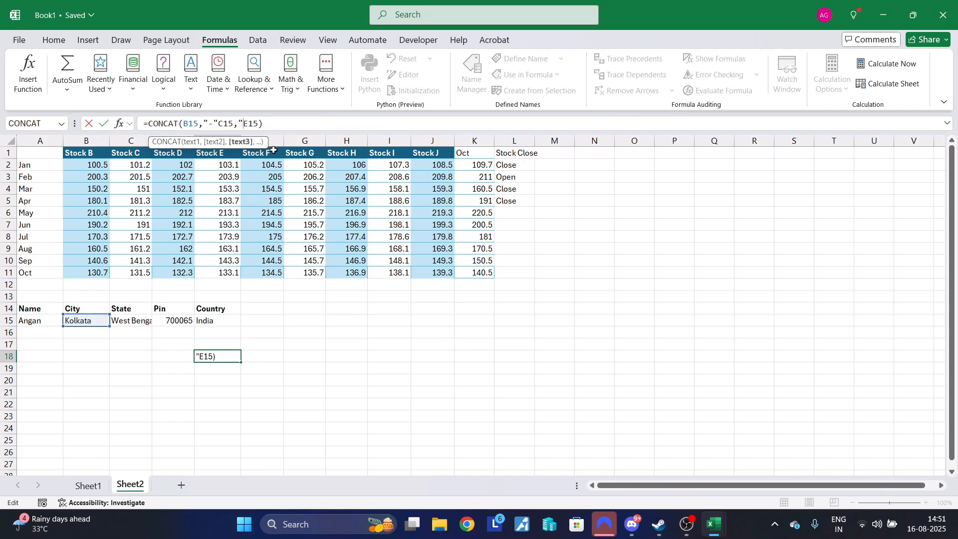
pyautogui.press('Return')
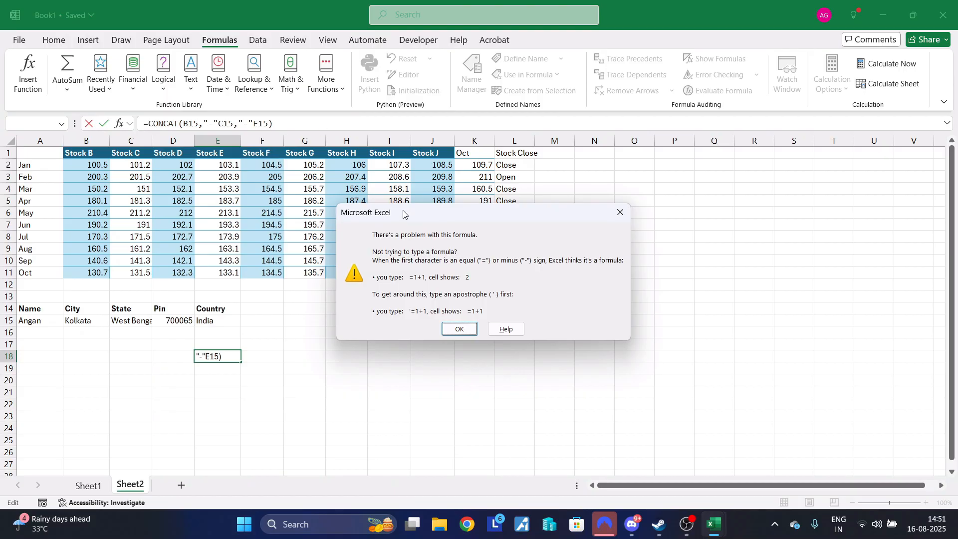
pyautogui.click(458, 327)
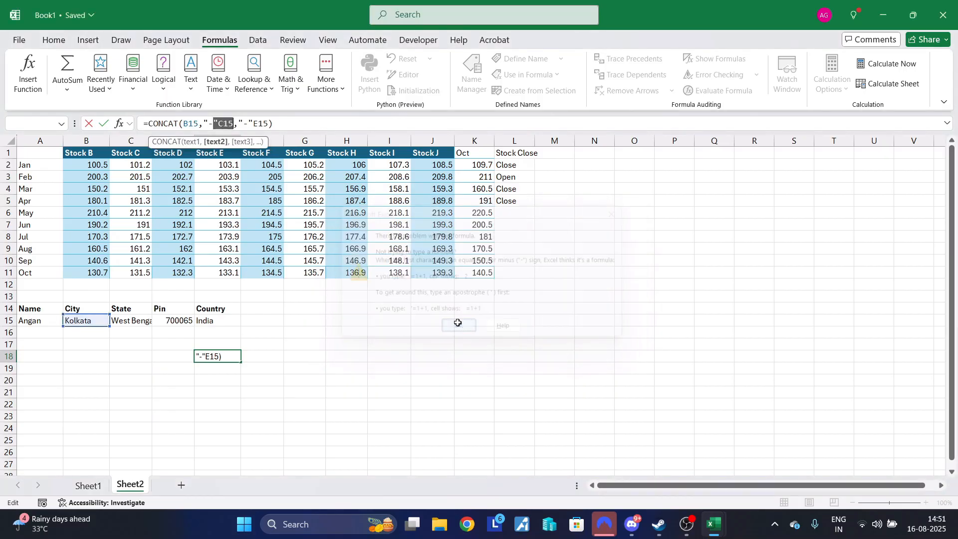
# Add the missing commas after both "-" separators in the E18 CONCAT formula and enter it
pyautogui.click(258, 125)
pyautogui.write(',')
pyautogui.press('Return')
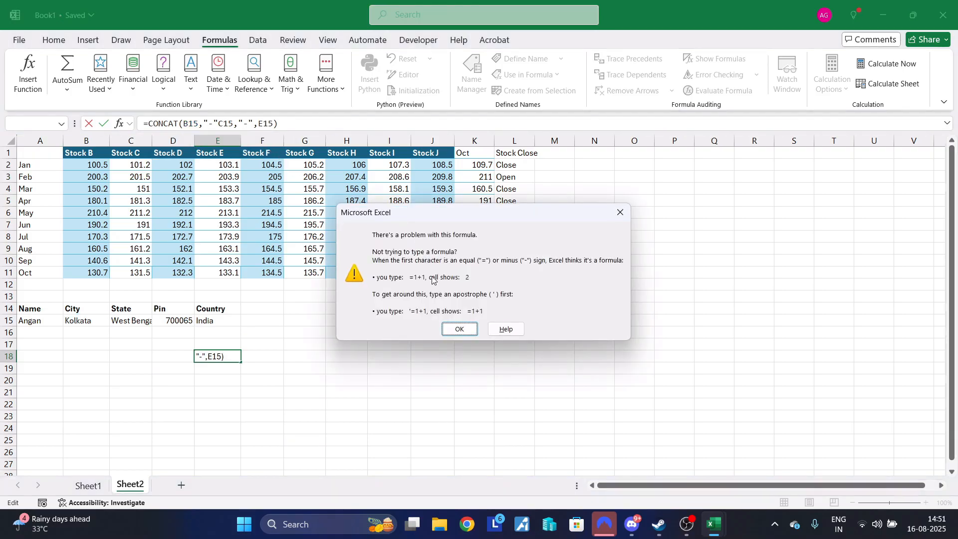
pyautogui.click(459, 328)
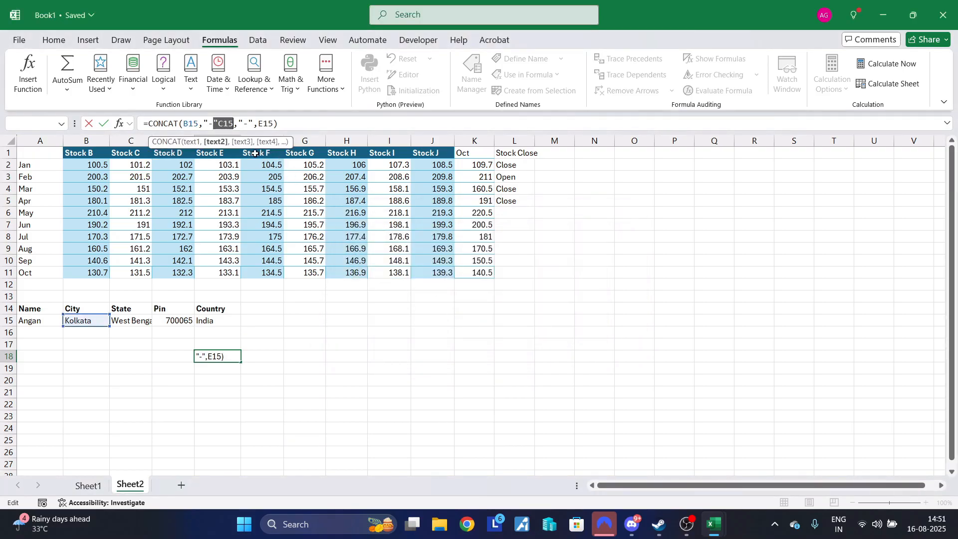
pyautogui.click(218, 123)
pyautogui.write(',')
pyautogui.press('Return')
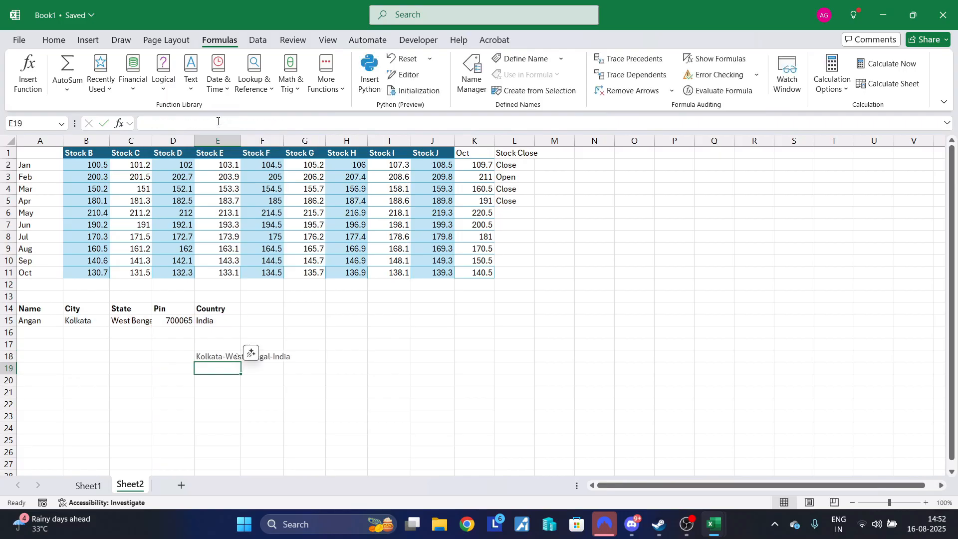
# Clear the contents of E17:F18 to remove the CONCAT result
pyautogui.click(319, 320)
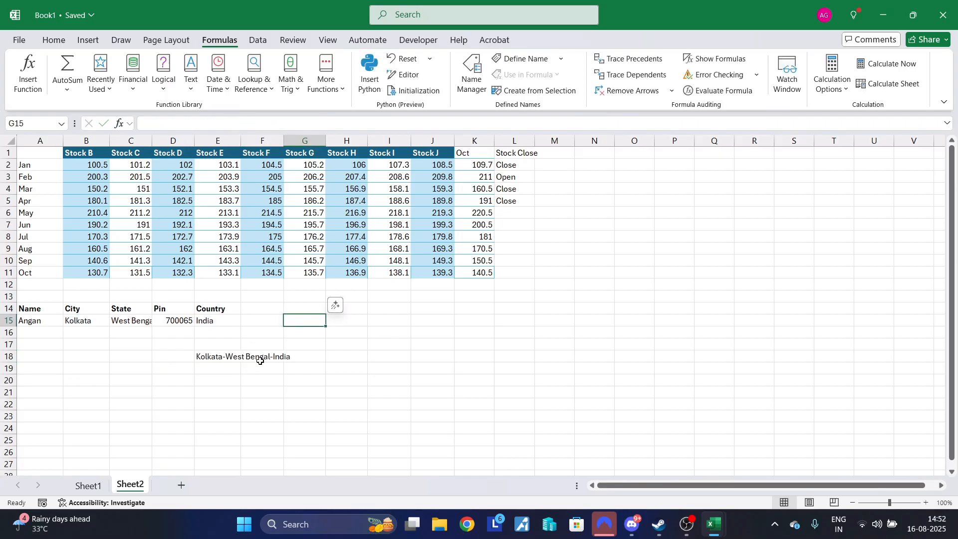
pyautogui.moveTo(268, 339); pyautogui.dragTo(222, 357)
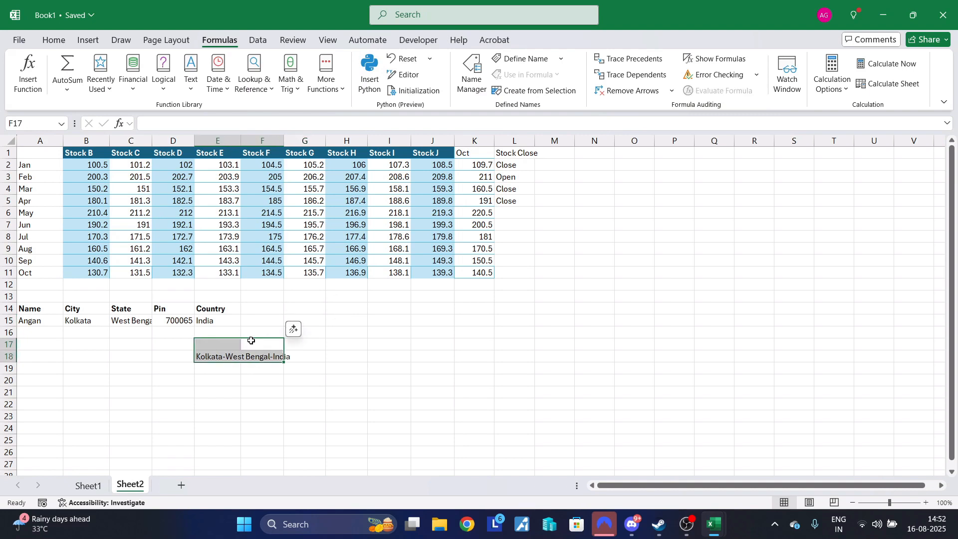
pyautogui.press('Delete')
pyautogui.click(268, 319)
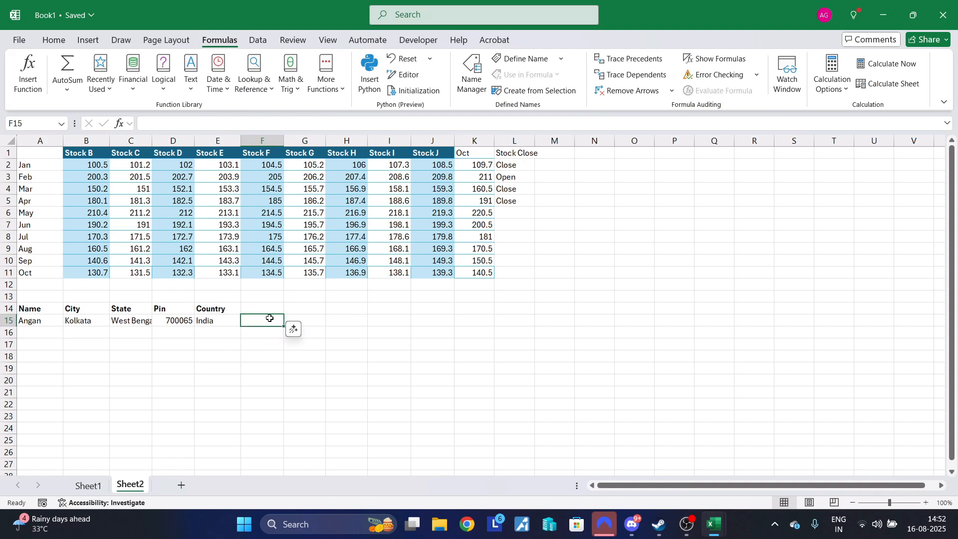
# Insert the text function FIND in G19 to look for "West" within C15, starting at character 1
pyautogui.click(287, 366)
pyautogui.click(191, 71)
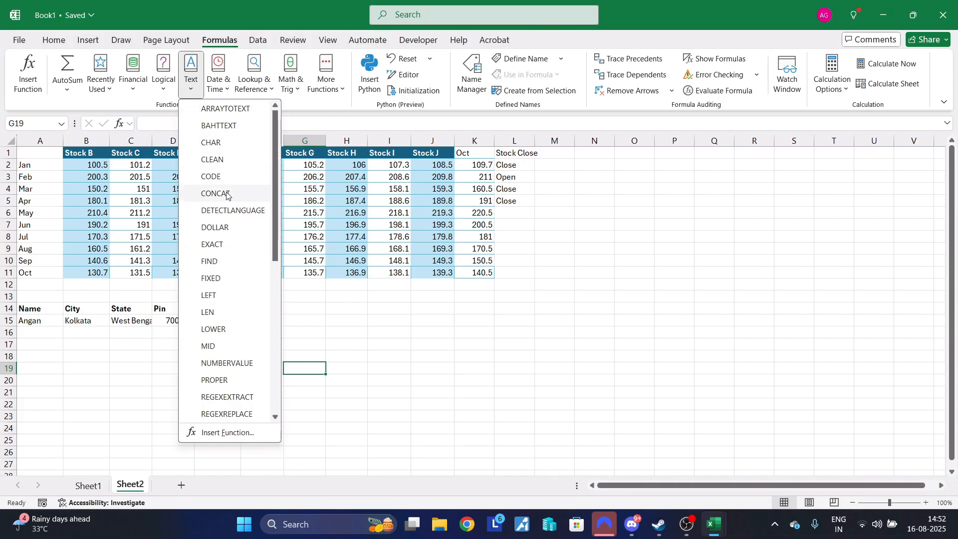
pyautogui.click(233, 262)
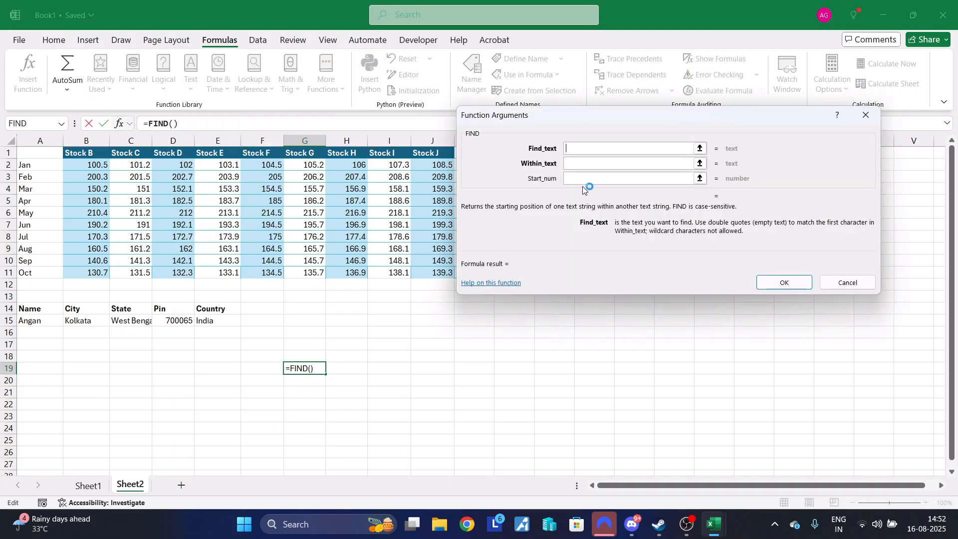
pyautogui.write('West')
pyautogui.press('Tab')
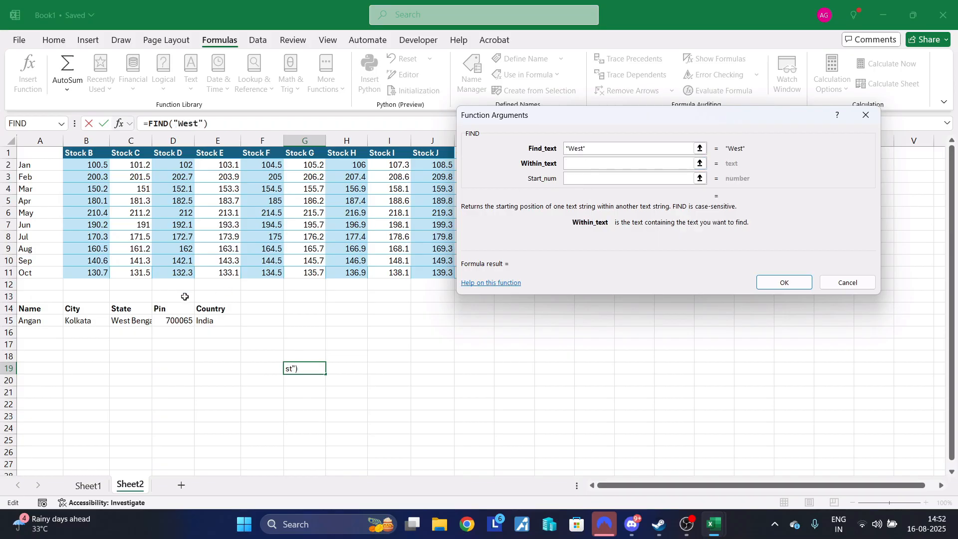
pyautogui.click(138, 322)
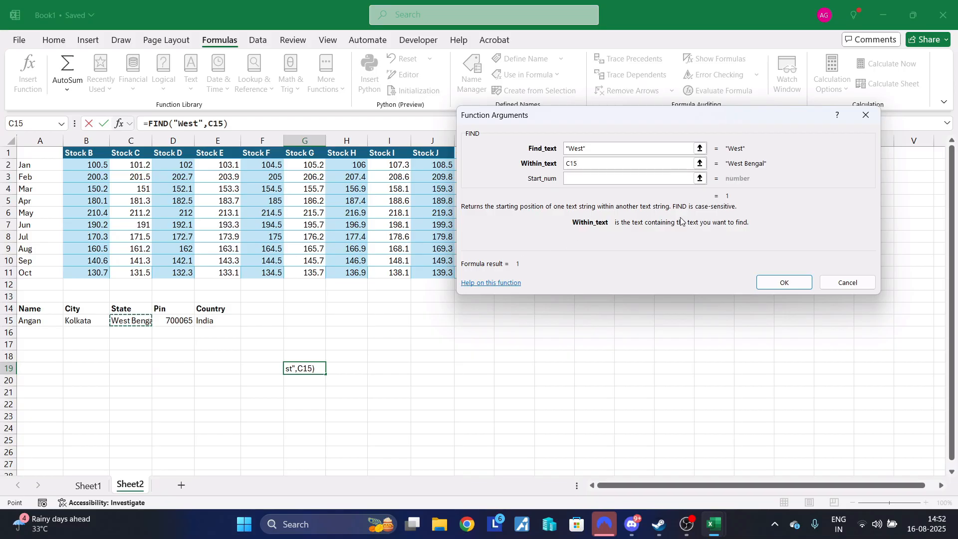
pyautogui.click(641, 180)
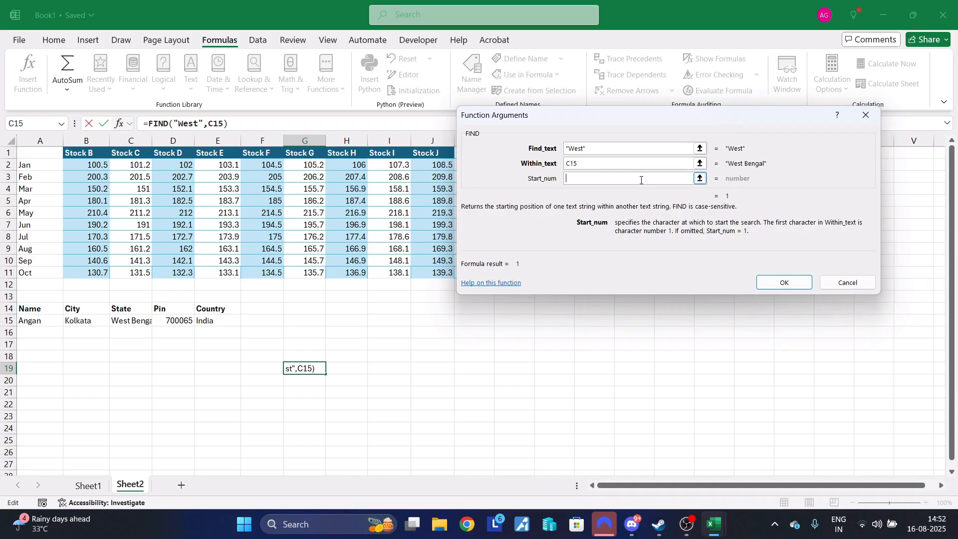
pyautogui.write('1')
pyautogui.click(782, 283)
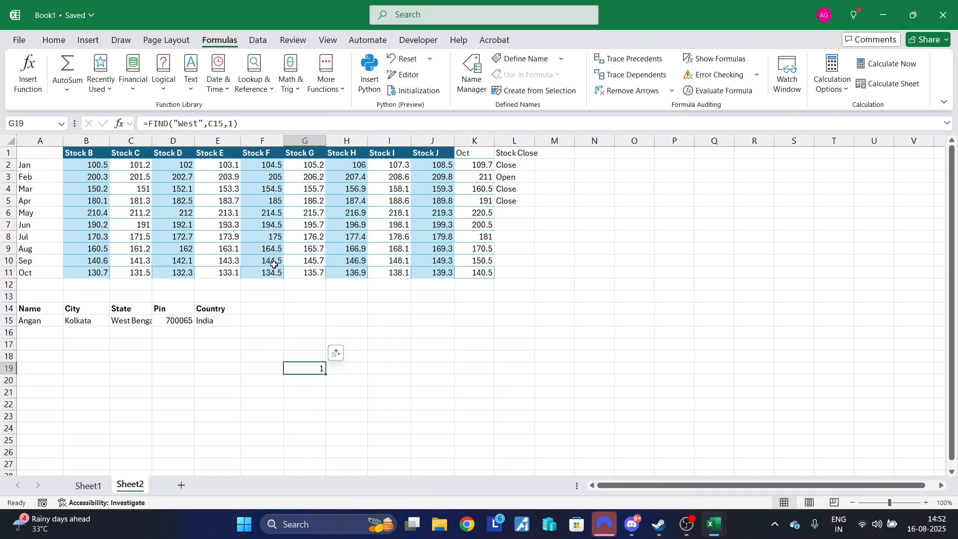
# Change the FIND search text in G19 to "Beng", enter the formula, and clear the cell after checking it
pyautogui.click(191, 123)
pyautogui.moveTo(193, 123); pyautogui.dragTo(180, 124)
pyautogui.press('BackSpace')
pyautogui.press('Delete')
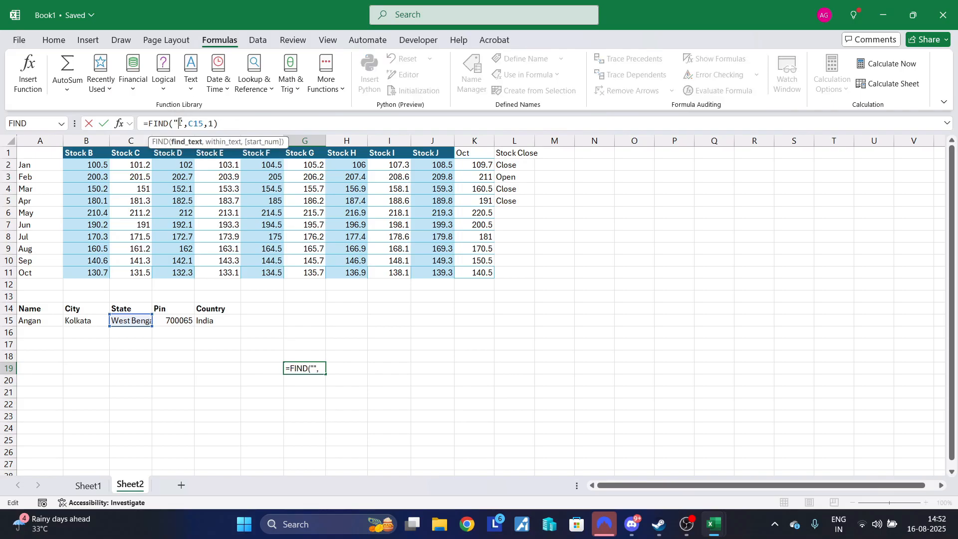
pyautogui.write('Beng')
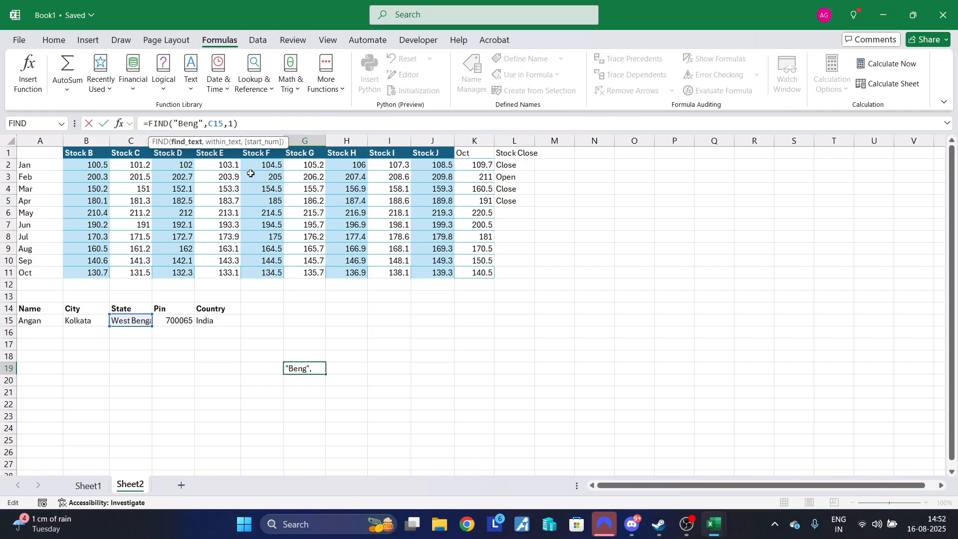
pyautogui.press('Return')
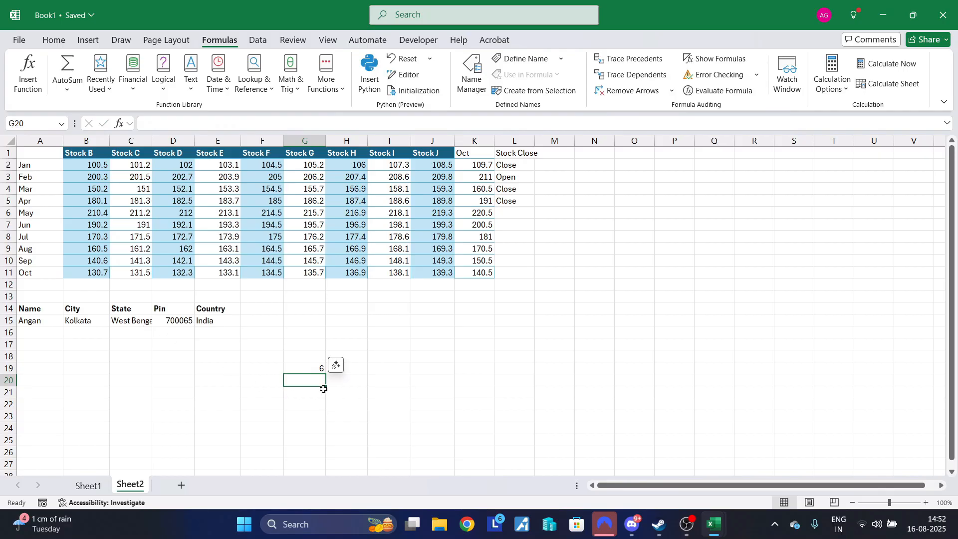
pyautogui.click(316, 366)
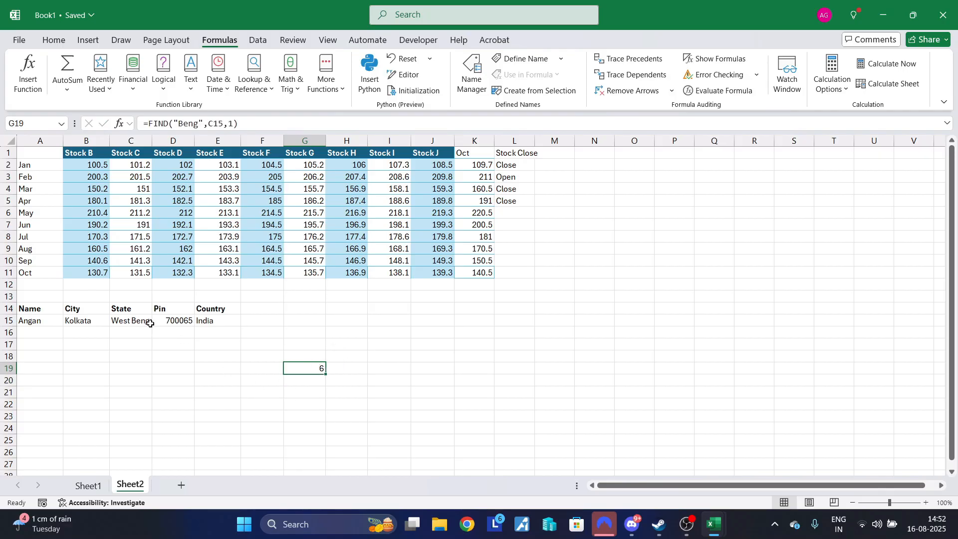
pyautogui.press('Delete')
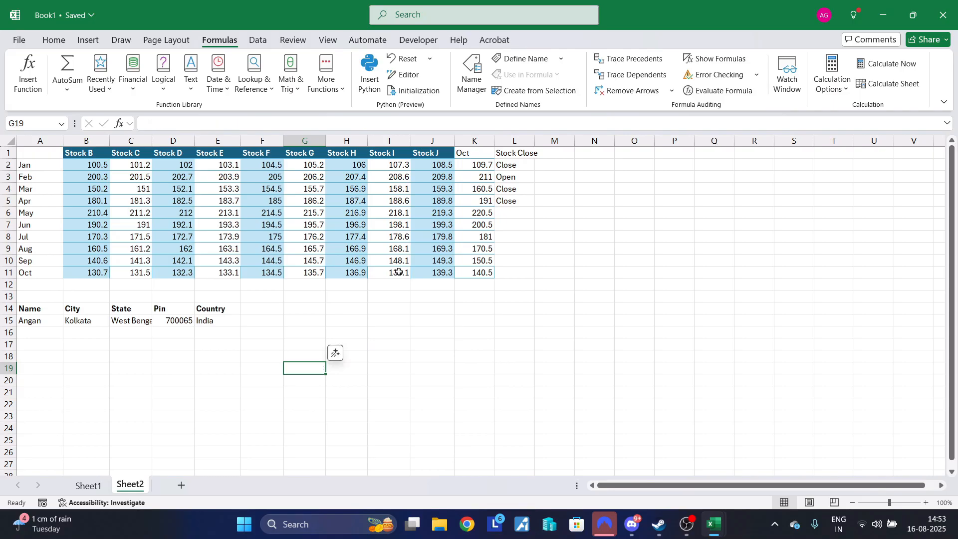
pyautogui.click(191, 75)
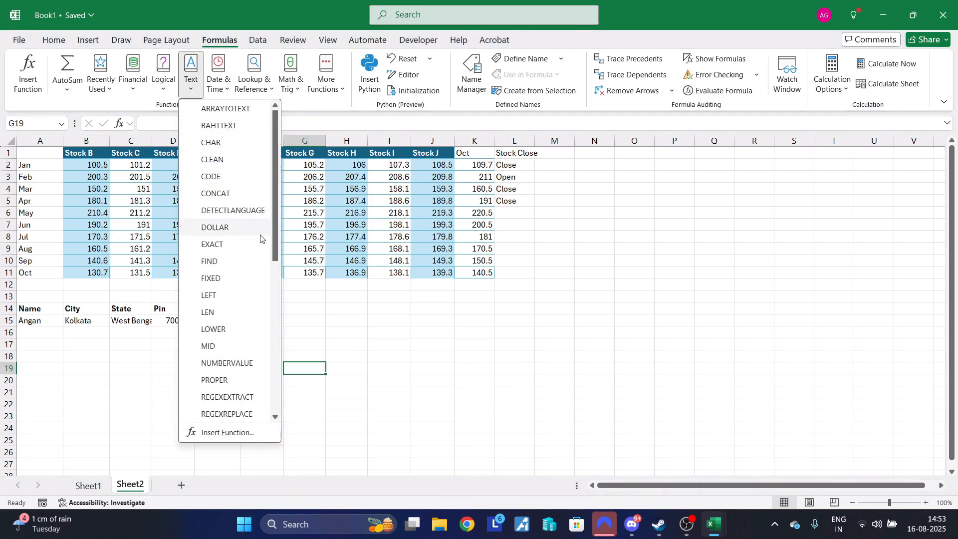
pyautogui.click(246, 297)
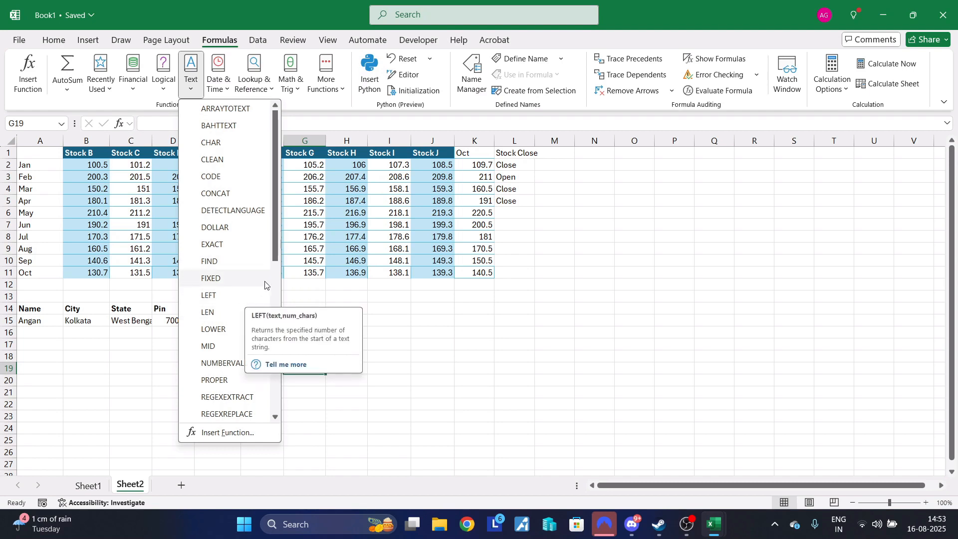
pyautogui.click(232, 298)
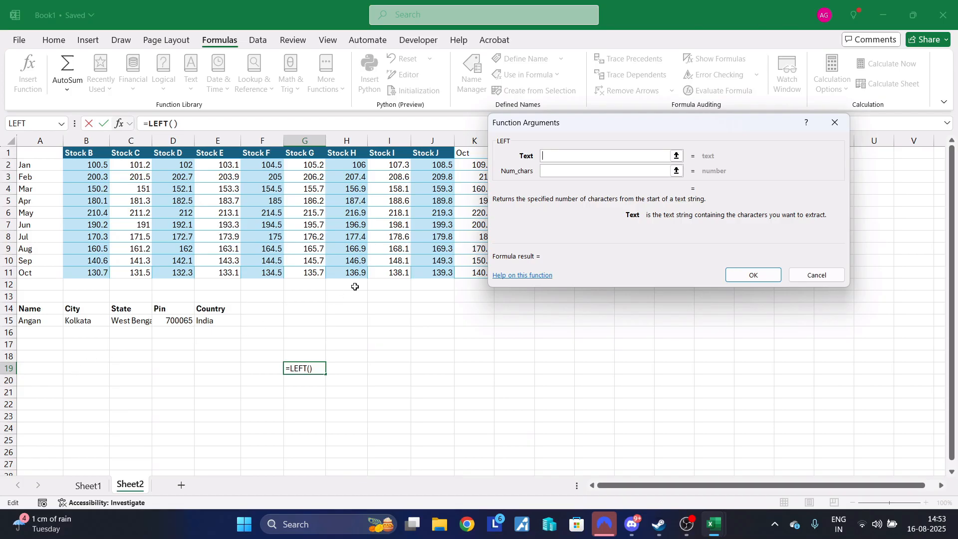
pyautogui.press('Escape')
# Add a Concate column header in F14 and begin a CONCATENATE formula in F15 below it
pyautogui.click(257, 309)
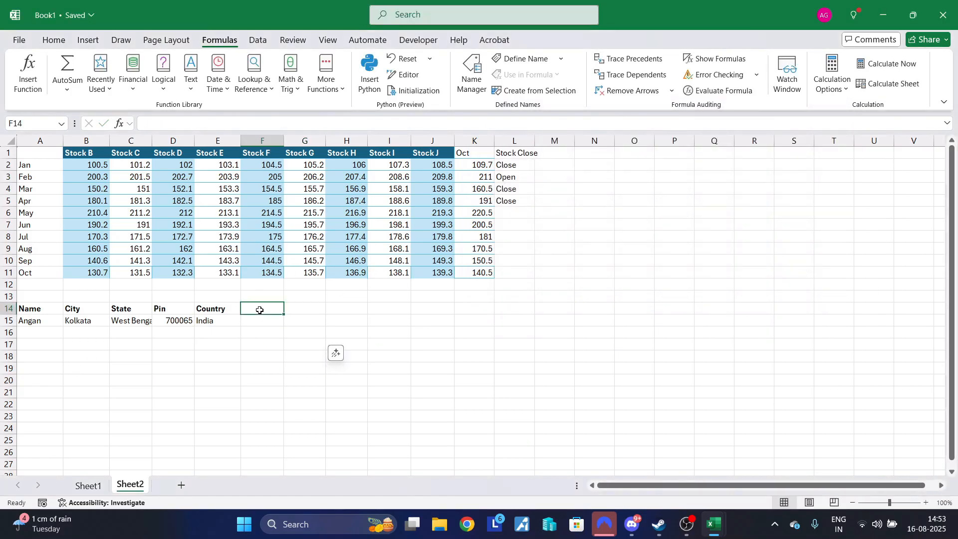
pyautogui.write('Concate')
pyautogui.press('Return')
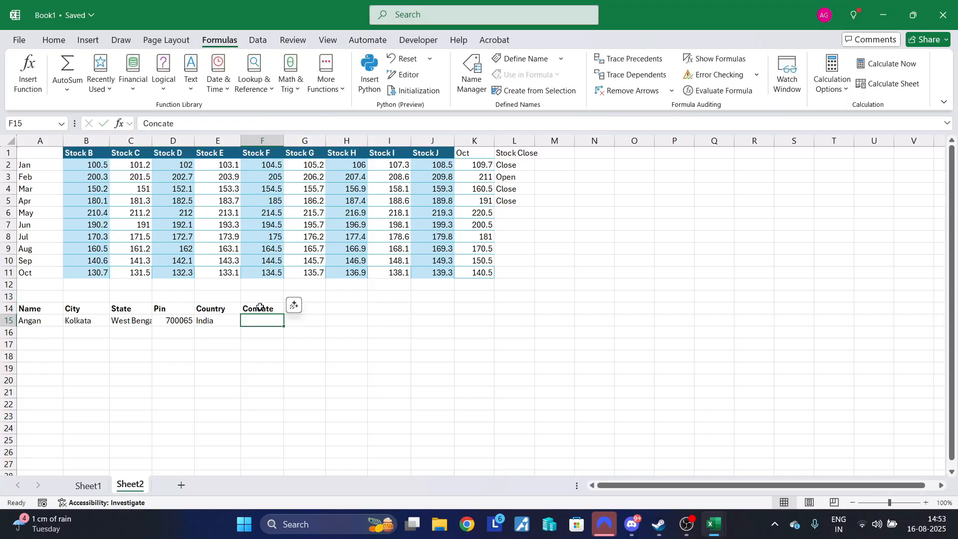
pyautogui.write('=concate')
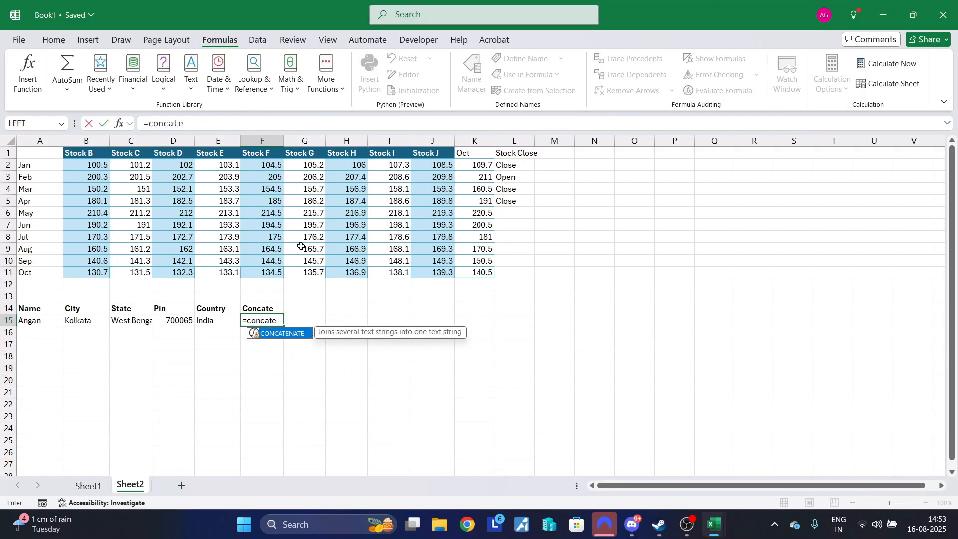
pyautogui.press('BackSpace')
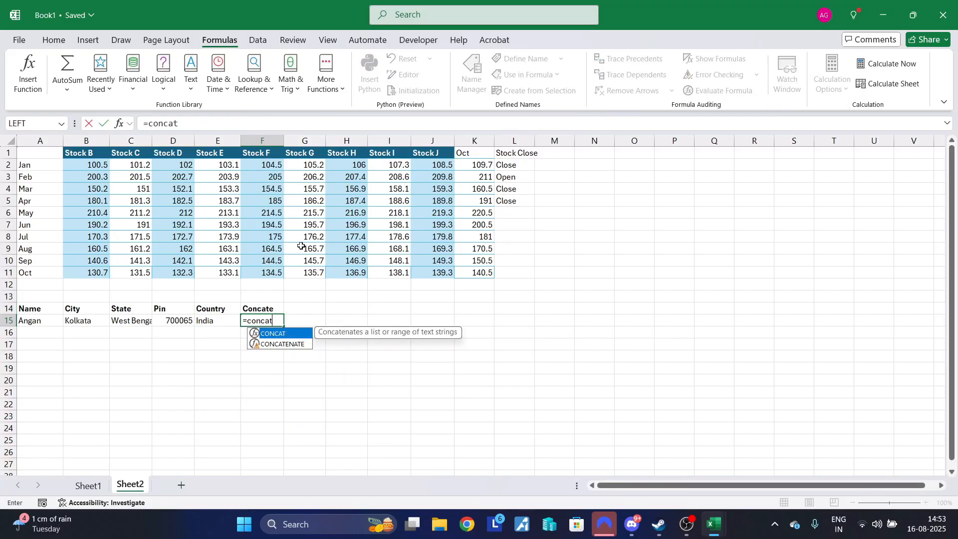
pyautogui.write('enate')
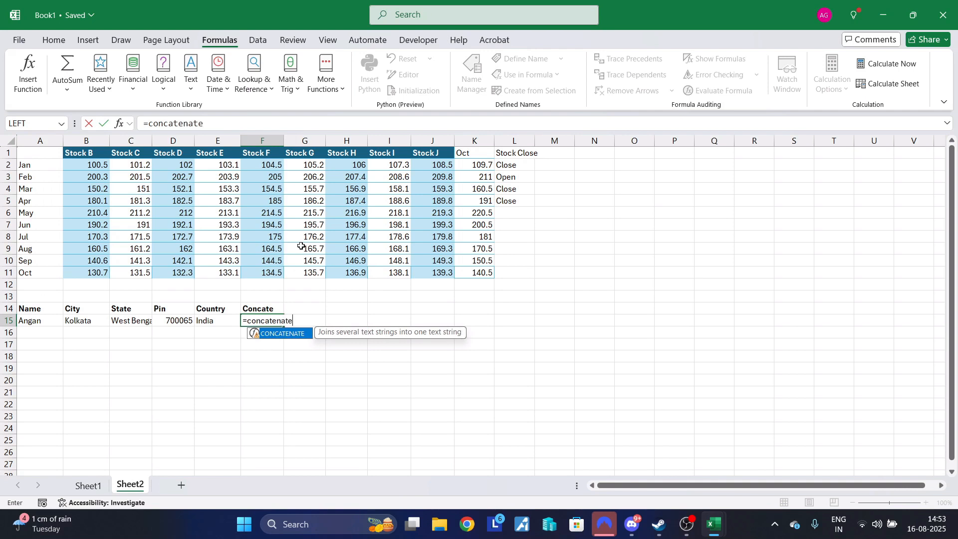
pyautogui.write('(')
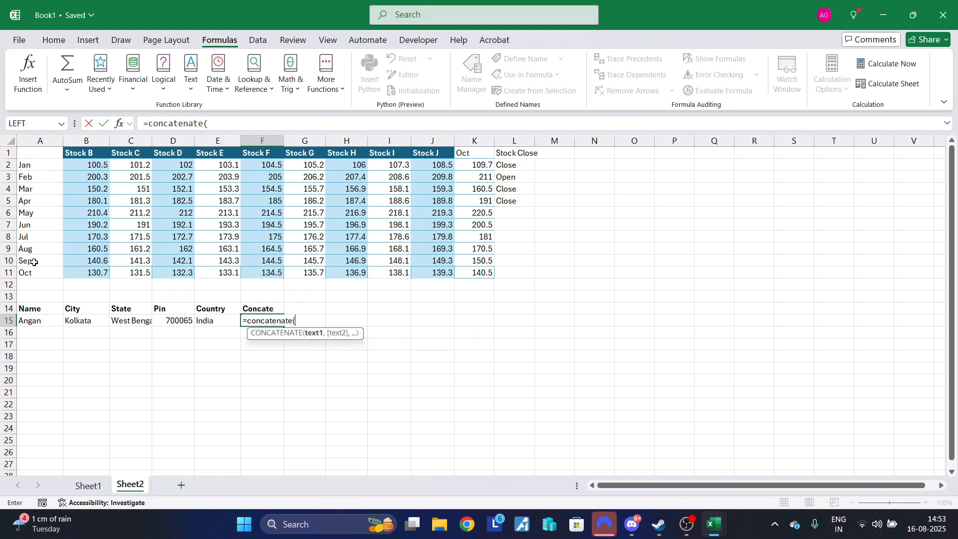
# Add A15, B15, C15, D15 and E15 as the CONCATENATE arguments in F15 and enter the formula
pyautogui.click(41, 321)
pyautogui.write(',')
pyautogui.click(86, 323)
pyautogui.write(',')
pyautogui.click(131, 328)
pyautogui.click(131, 322)
pyautogui.write(',')
pyautogui.click(169, 321)
pyautogui.write(',')
pyautogui.click(210, 321)
pyautogui.write(',')
pyautogui.press('BackSpace')
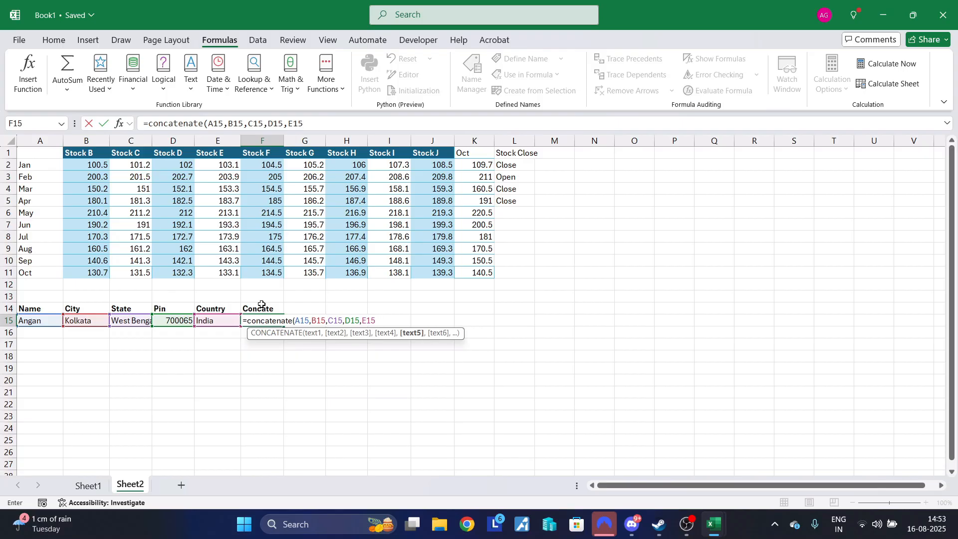
pyautogui.write(')')
pyautogui.press('Return')
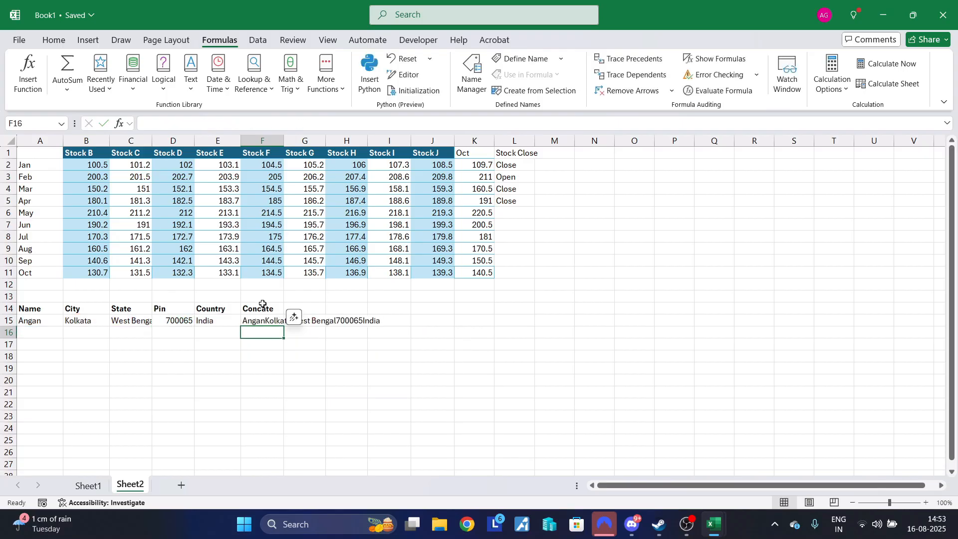
pyautogui.click(264, 320)
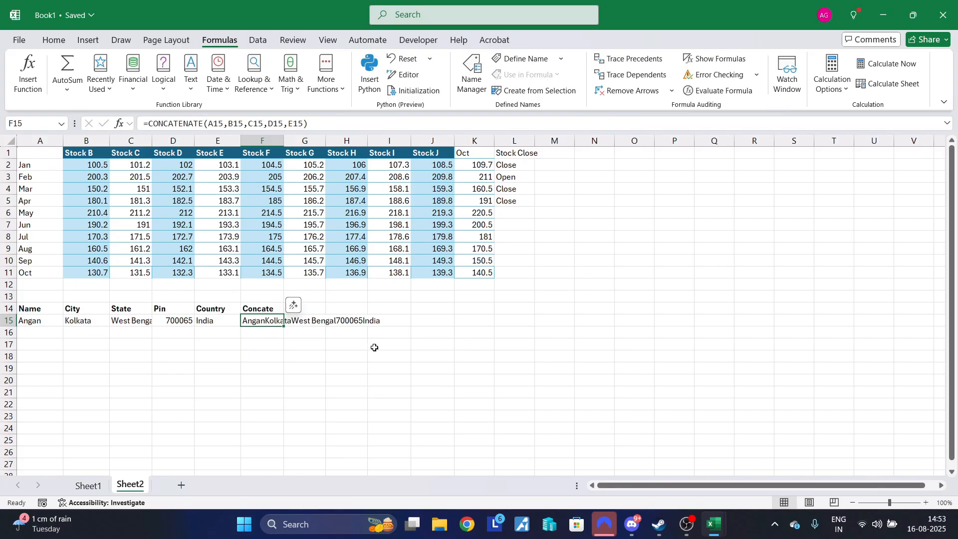
pyautogui.click(354, 372)
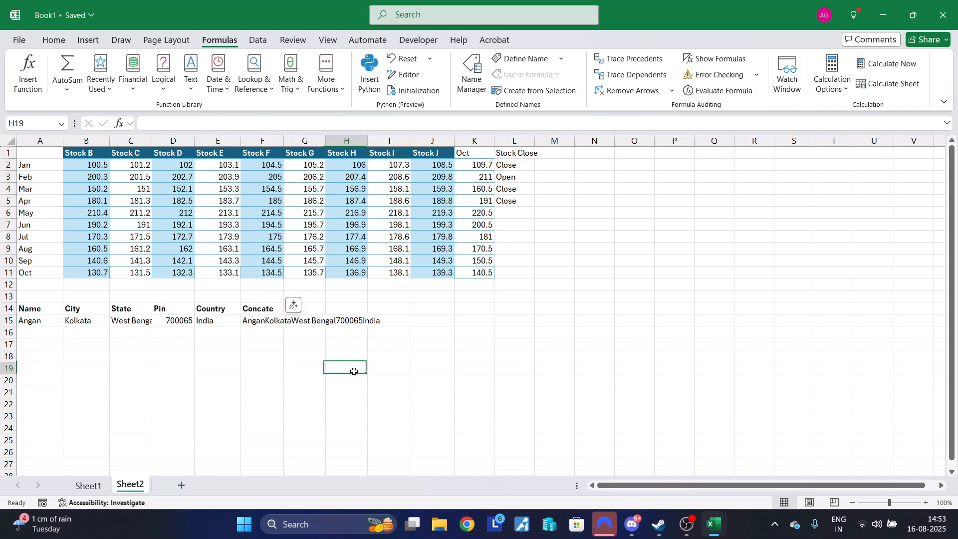
# Use the LEFT function in F18 to extract the first 12 characters of F15, and clear the cell after checking it
pyautogui.click(270, 356)
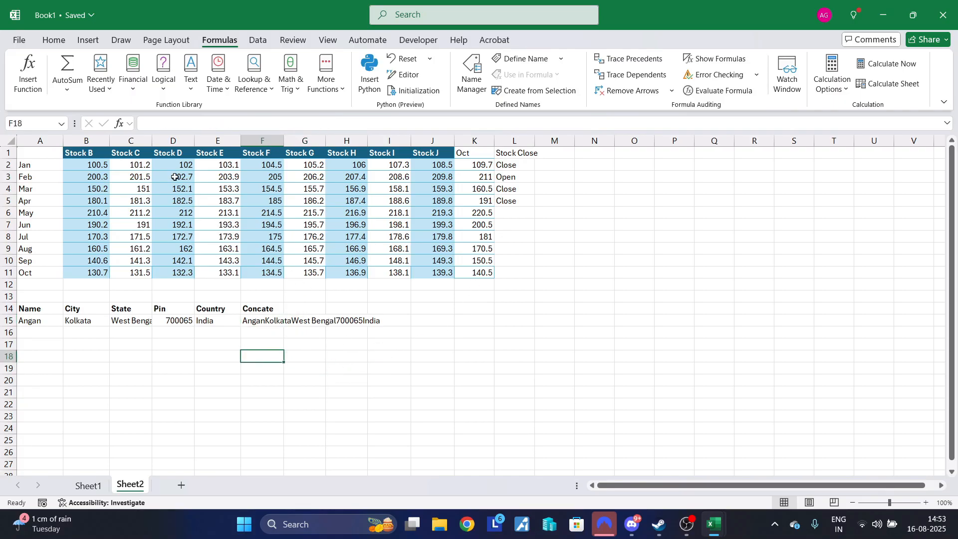
pyautogui.click(192, 80)
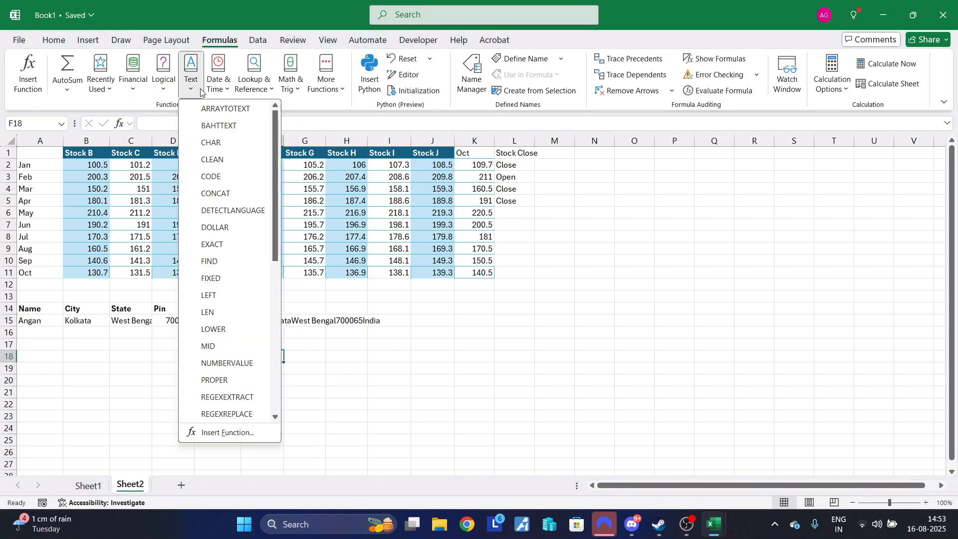
pyautogui.click(232, 296)
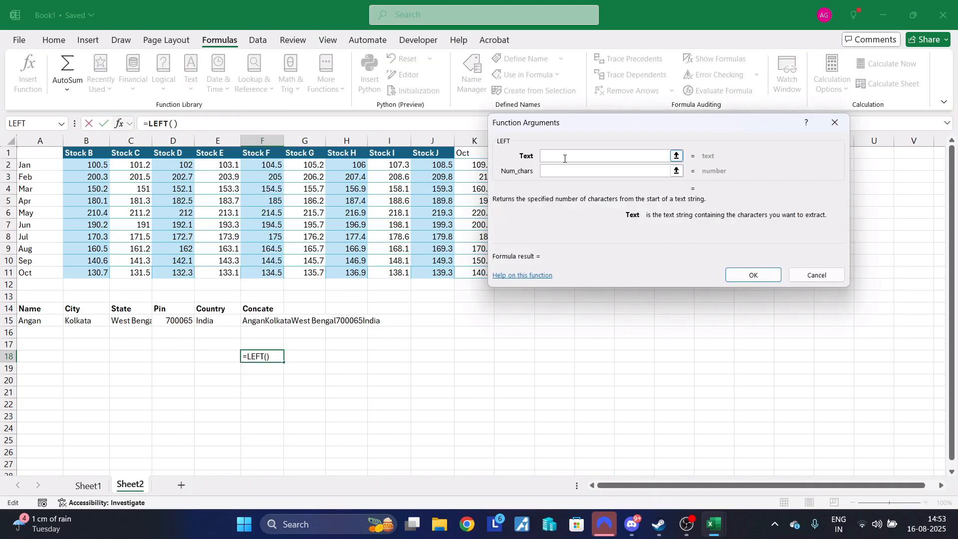
pyautogui.click(275, 321)
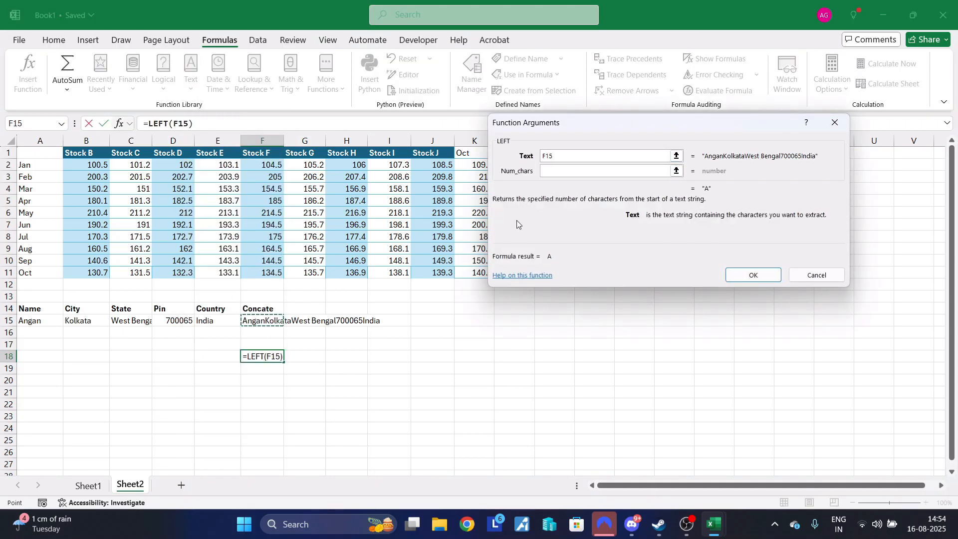
pyautogui.click(584, 170)
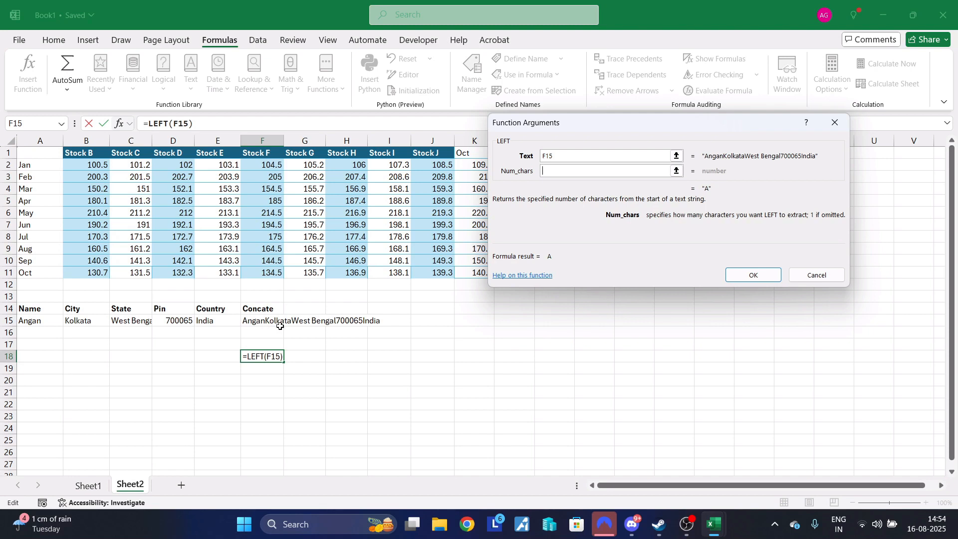
pyautogui.write('12')
pyautogui.click(752, 274)
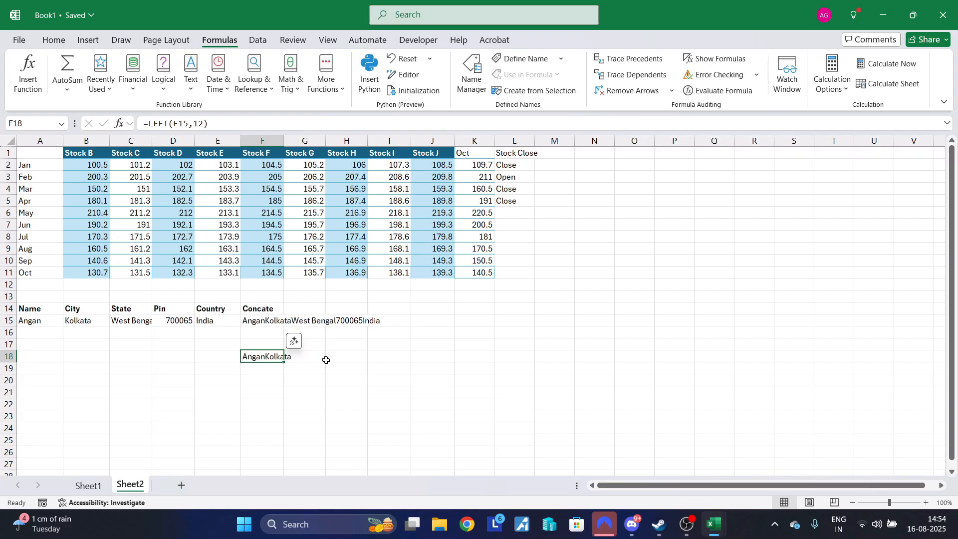
pyautogui.press('Delete')
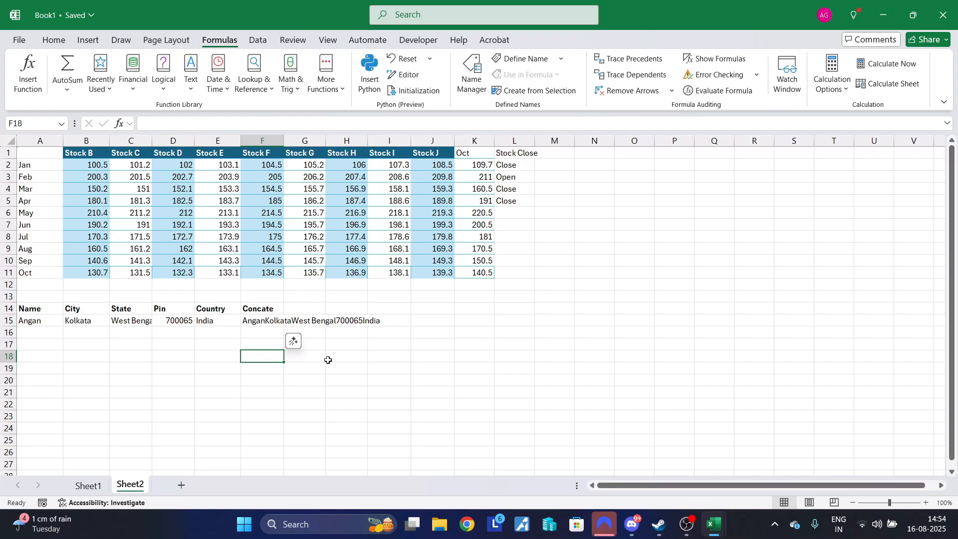
# Use the RIGHT function in F18 to extract the last 11 characters of F15, and clear the cell after checking it
pyautogui.click(196, 81)
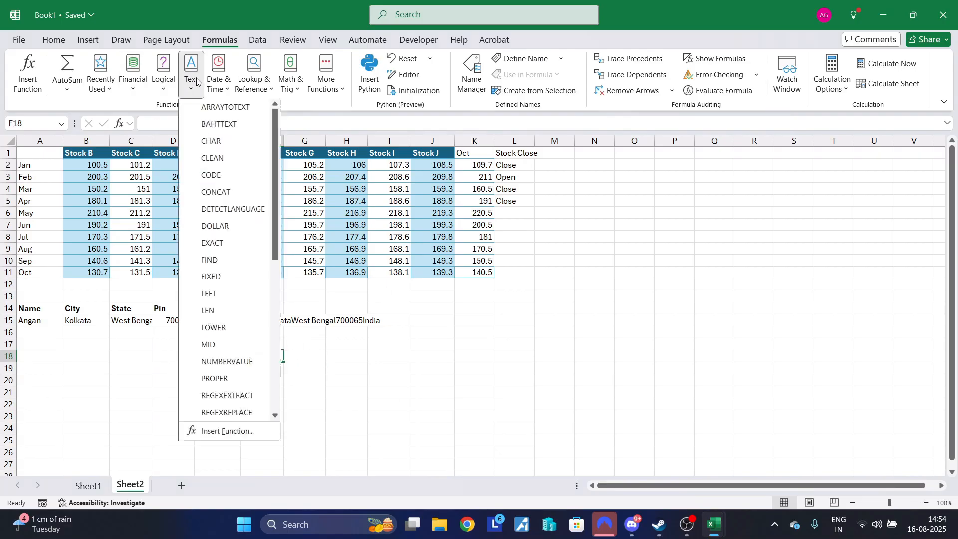
pyautogui.scroll(-5, 234, 355)
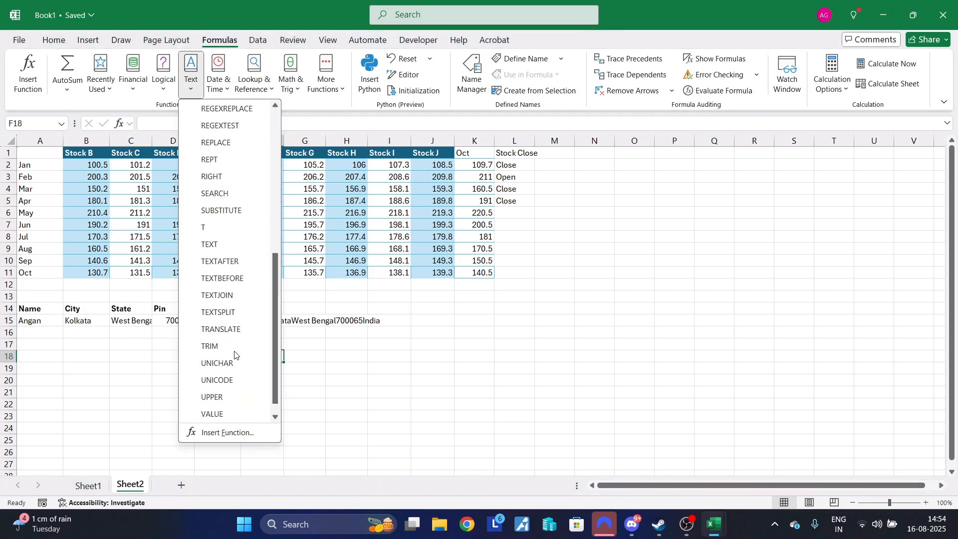
pyautogui.scroll(-1, 235, 355)
pyautogui.scroll(6, 234, 355)
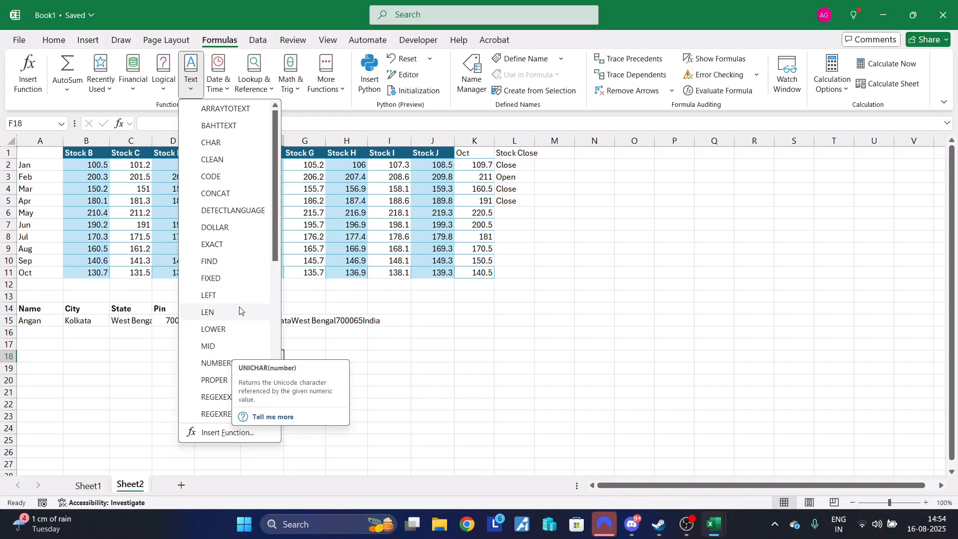
pyautogui.scroll(-3, 237, 315)
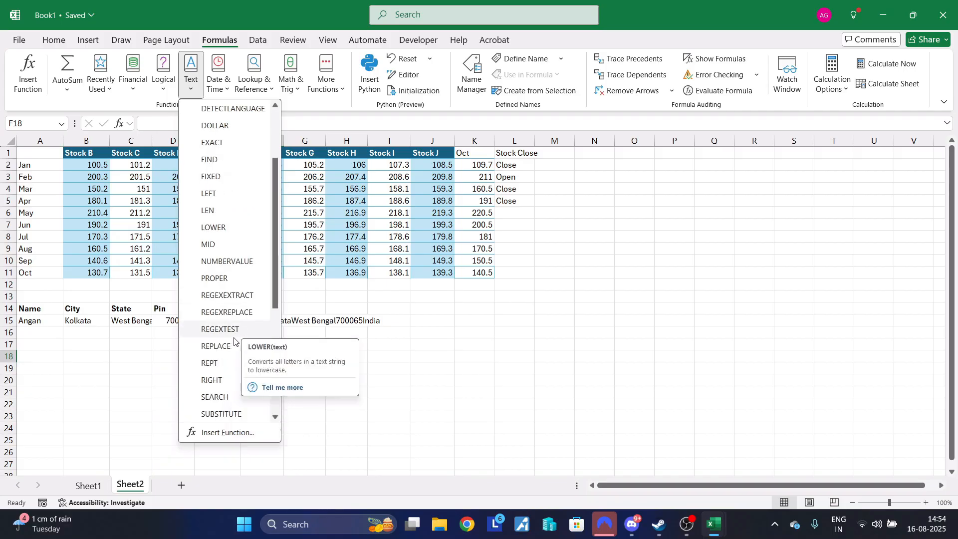
pyautogui.click(227, 379)
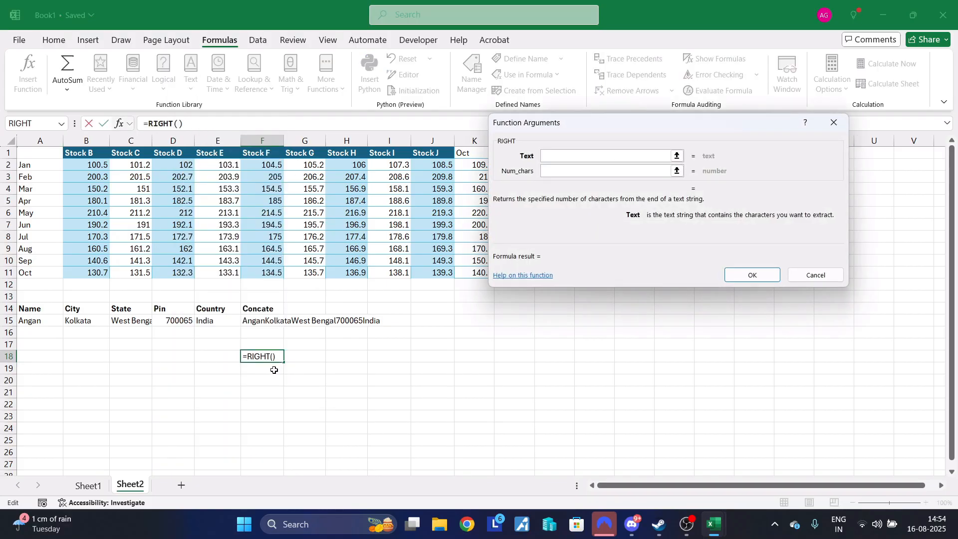
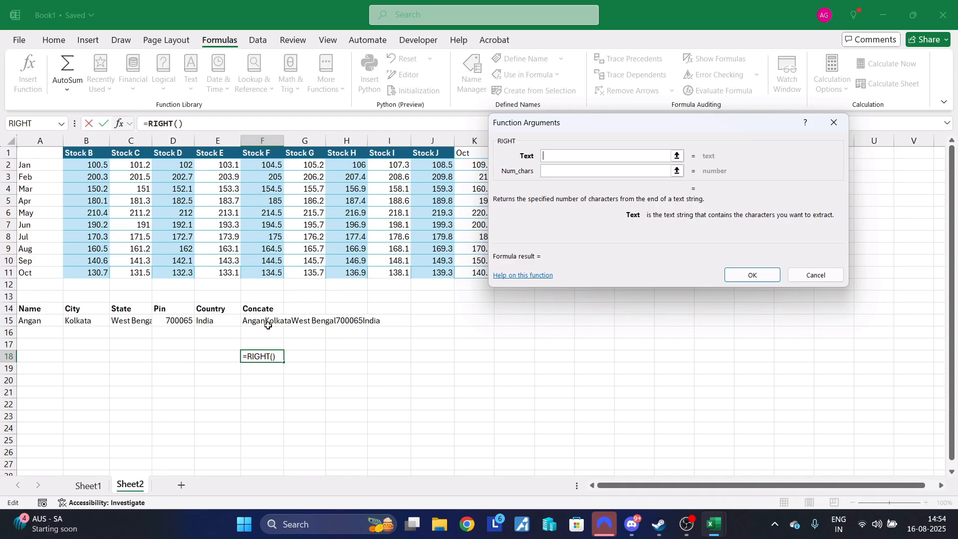
pyautogui.click(268, 322)
pyautogui.click(571, 171)
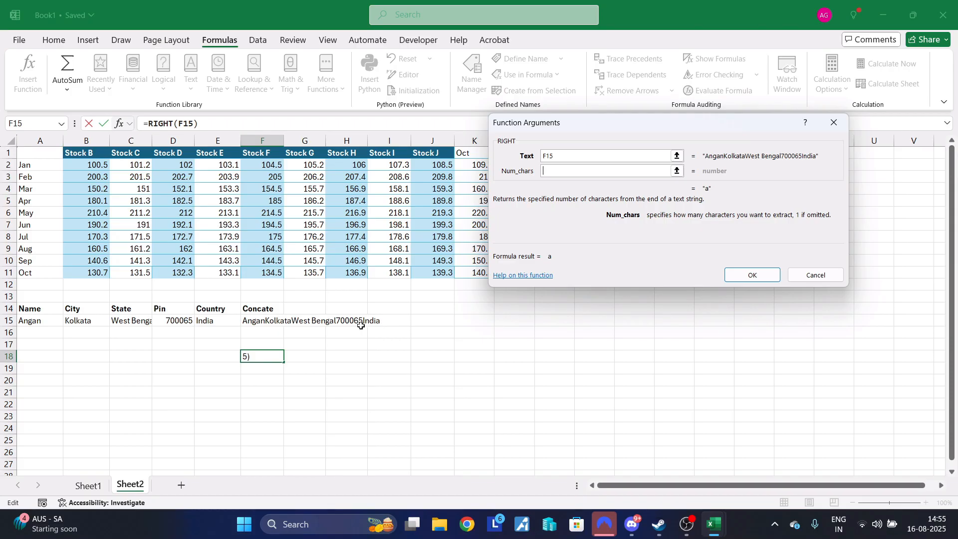
pyautogui.write('22')
pyautogui.write('11')
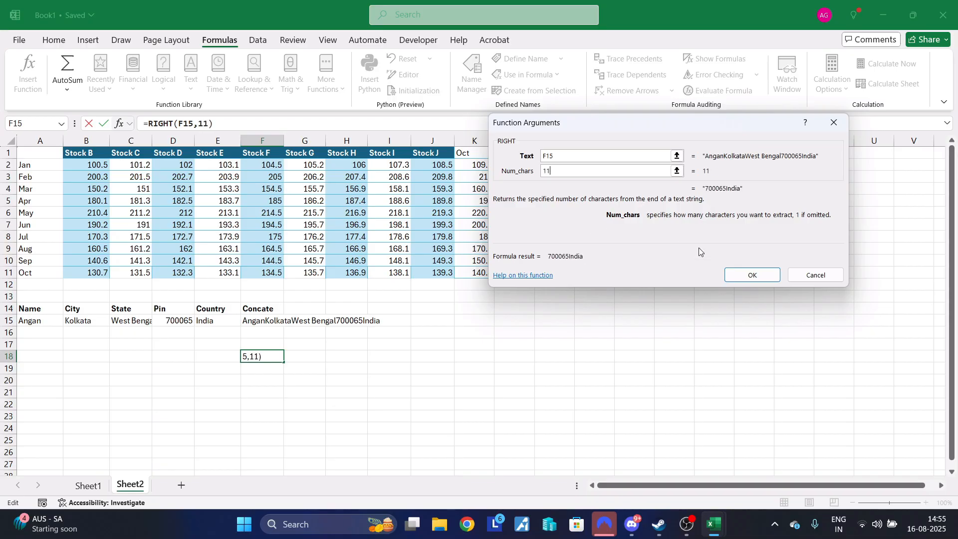
pyautogui.click(751, 274)
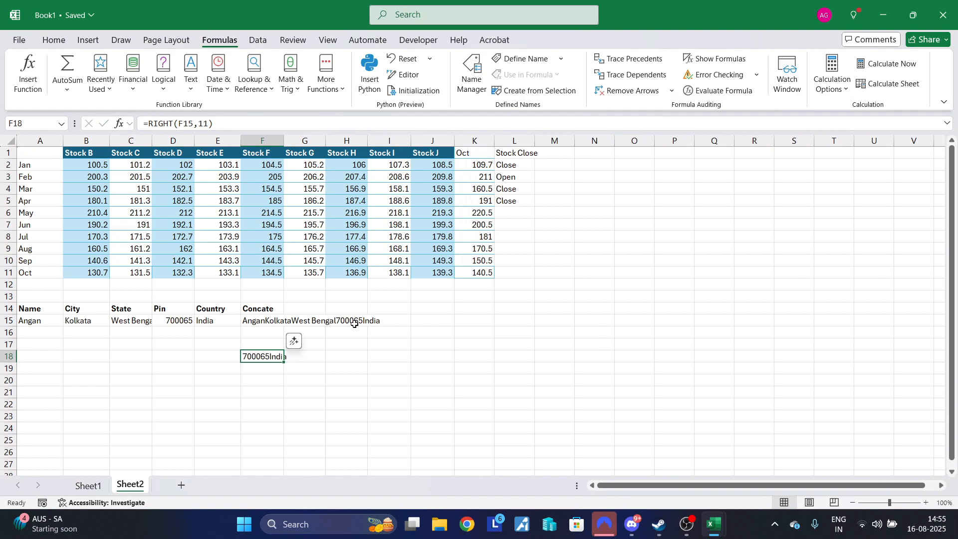
pyautogui.press('Delete')
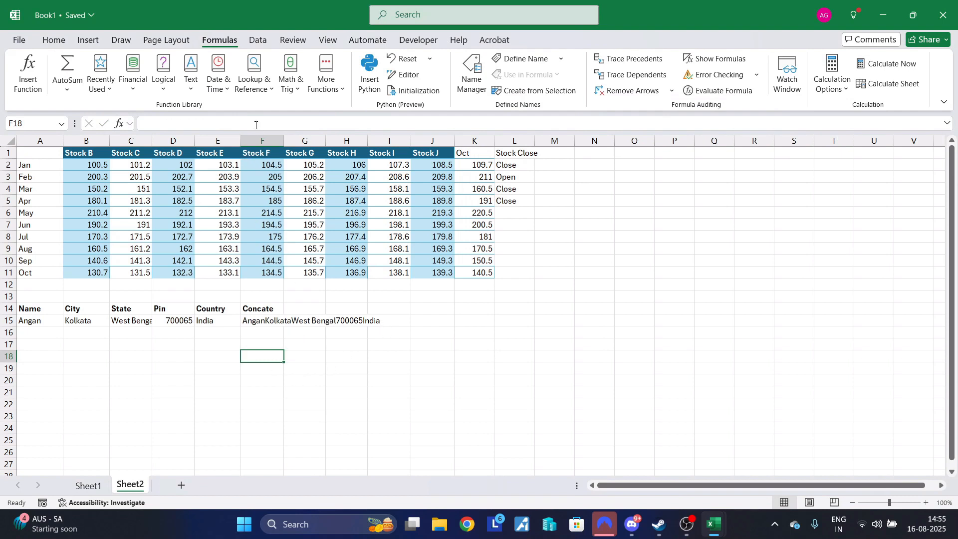
# Use the MID function in F18 to extract 18 characters of F15 starting at character 6, and clear the cell after checking it
pyautogui.click(191, 86)
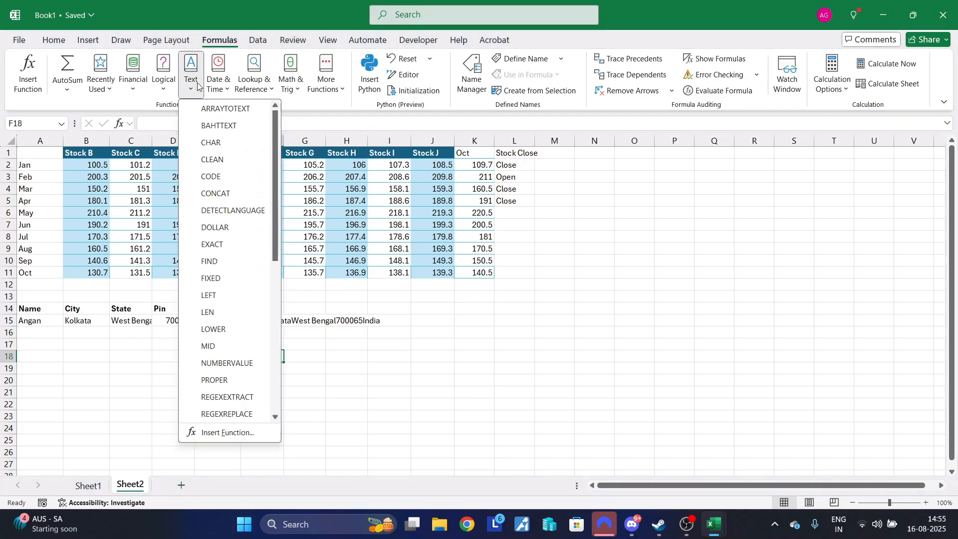
pyautogui.click(219, 346)
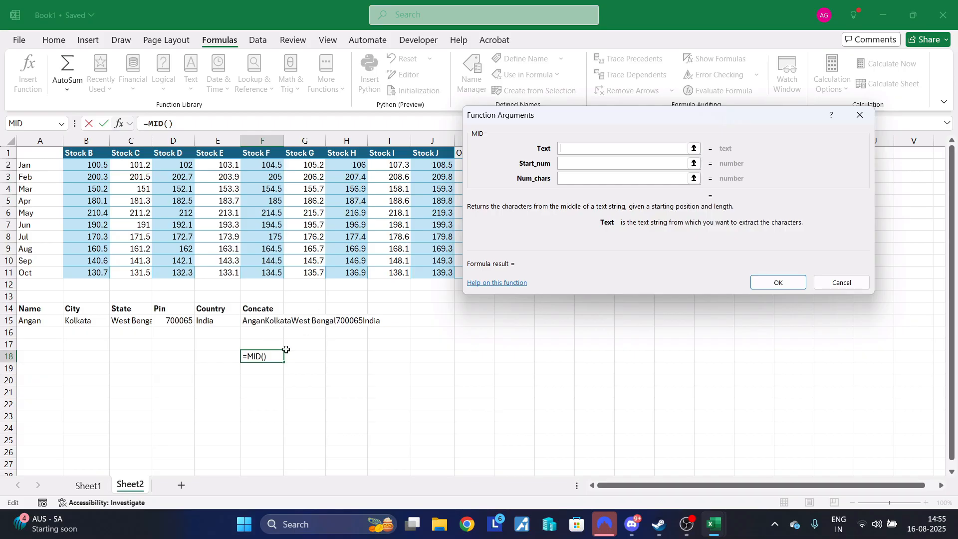
pyautogui.click(266, 322)
pyautogui.click(599, 163)
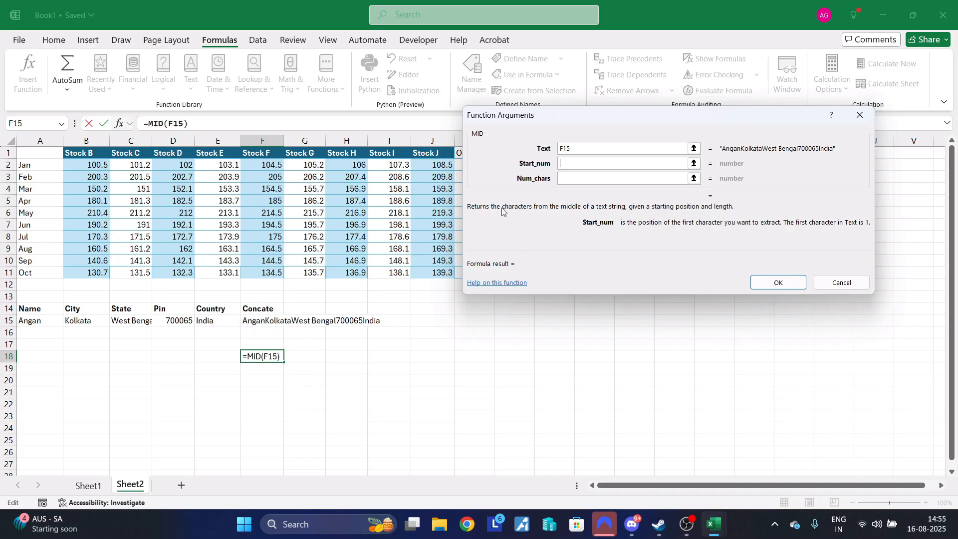
pyautogui.write('6')
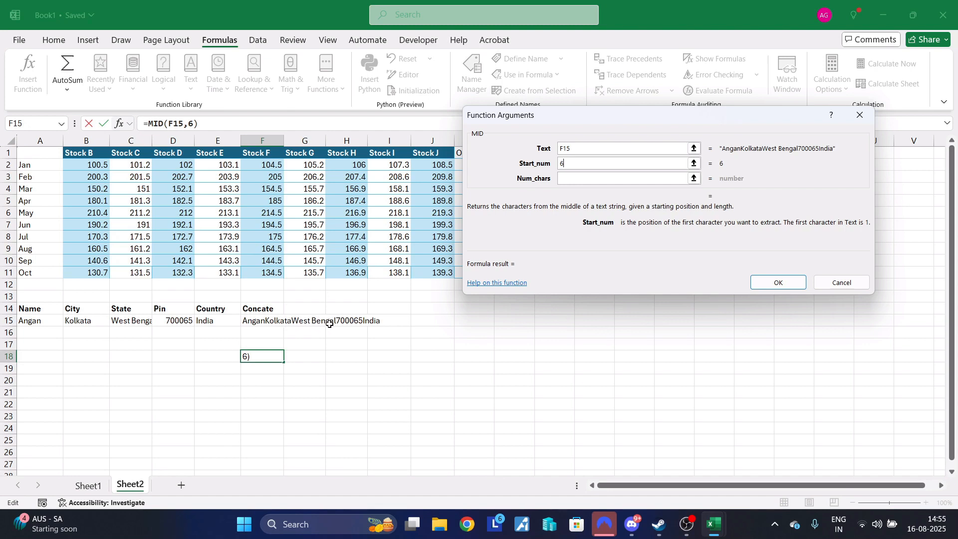
pyautogui.click(590, 176)
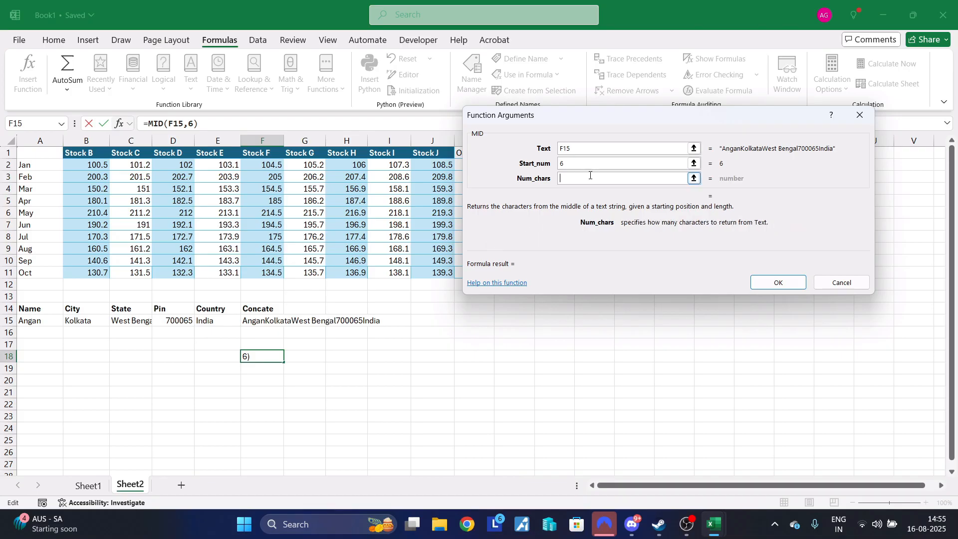
pyautogui.write('18')
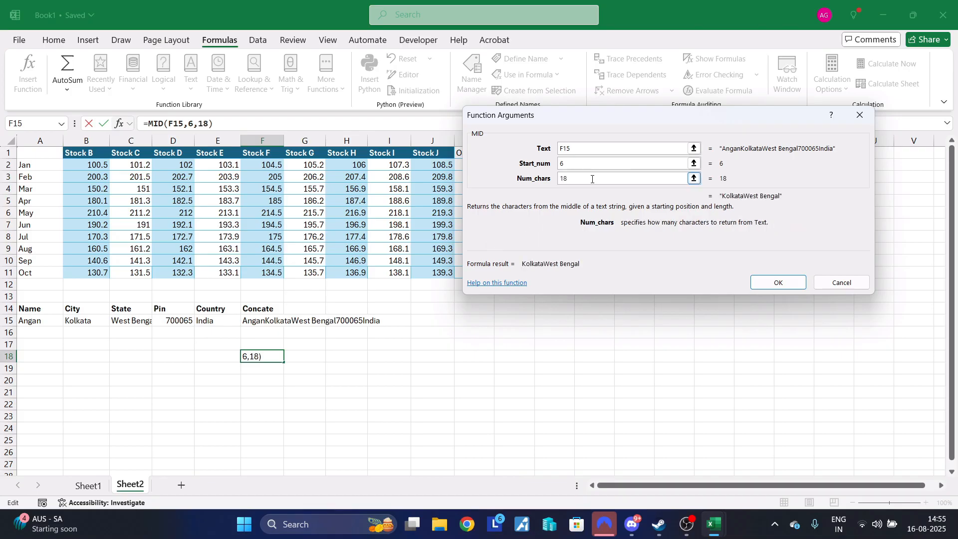
pyautogui.click(786, 283)
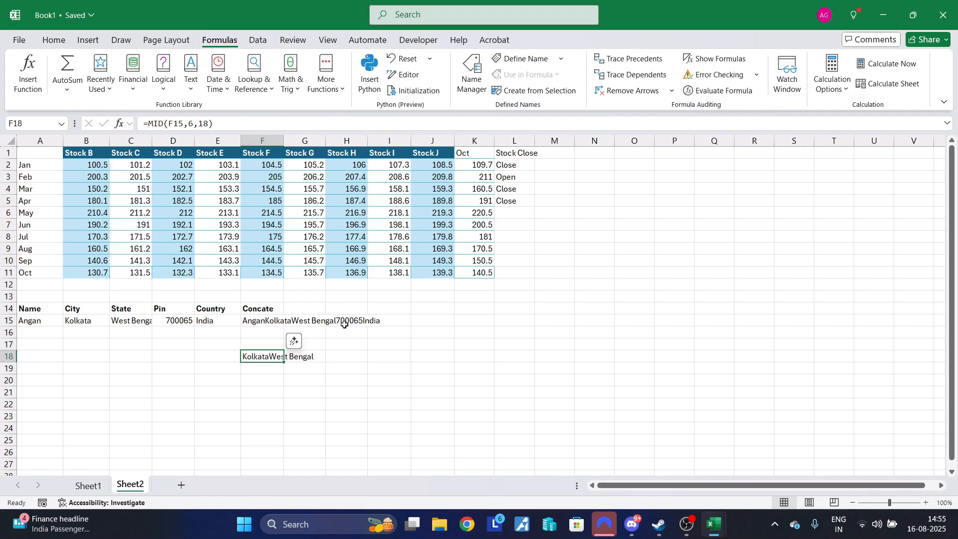
pyautogui.press('Delete')
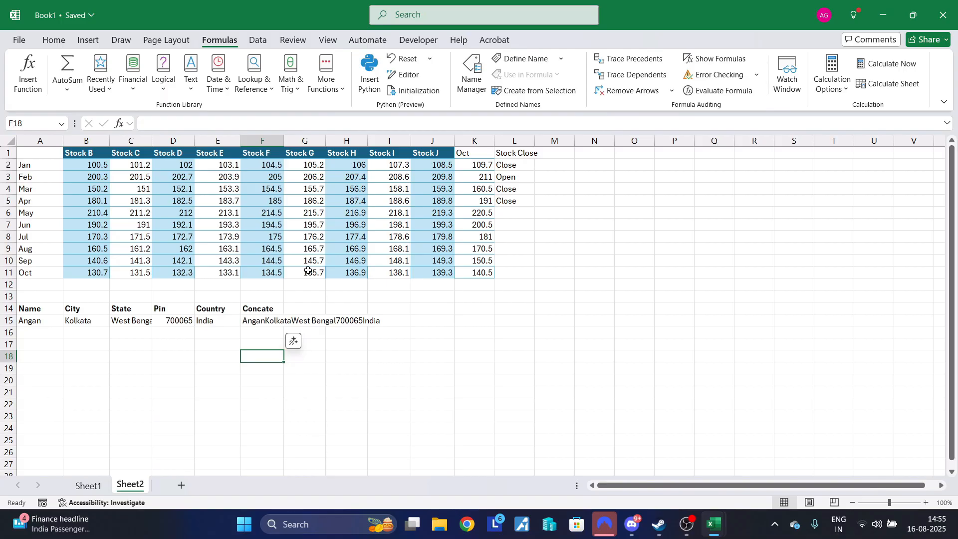
# Insert the text function LOWER in F18 to convert the concatenated text in F15 to lowercase
pyautogui.click(191, 96)
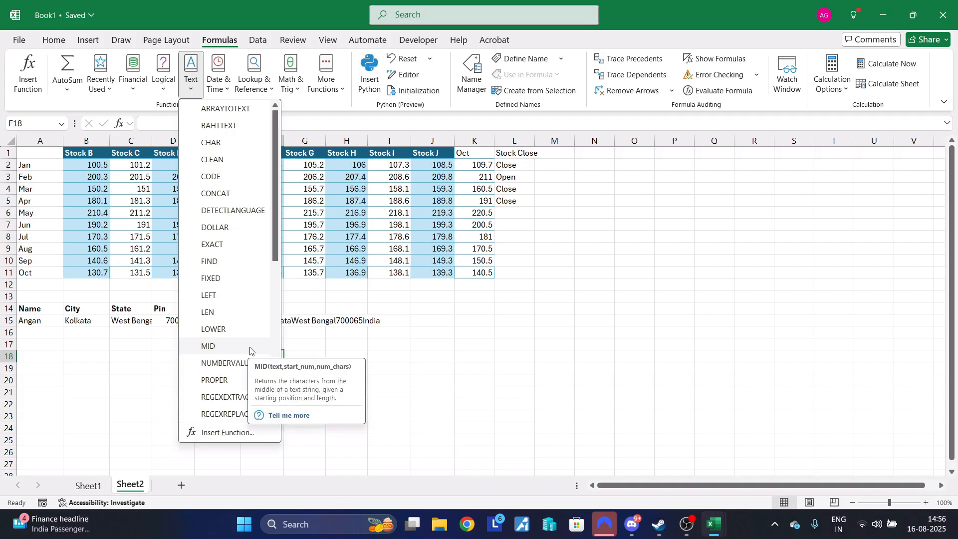
pyautogui.scroll(-3, 249, 349)
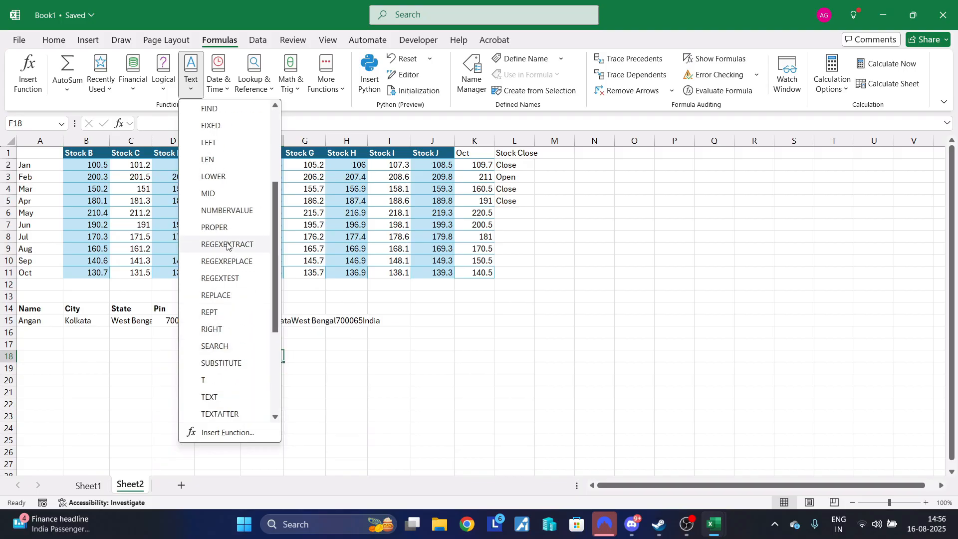
pyautogui.click(237, 177)
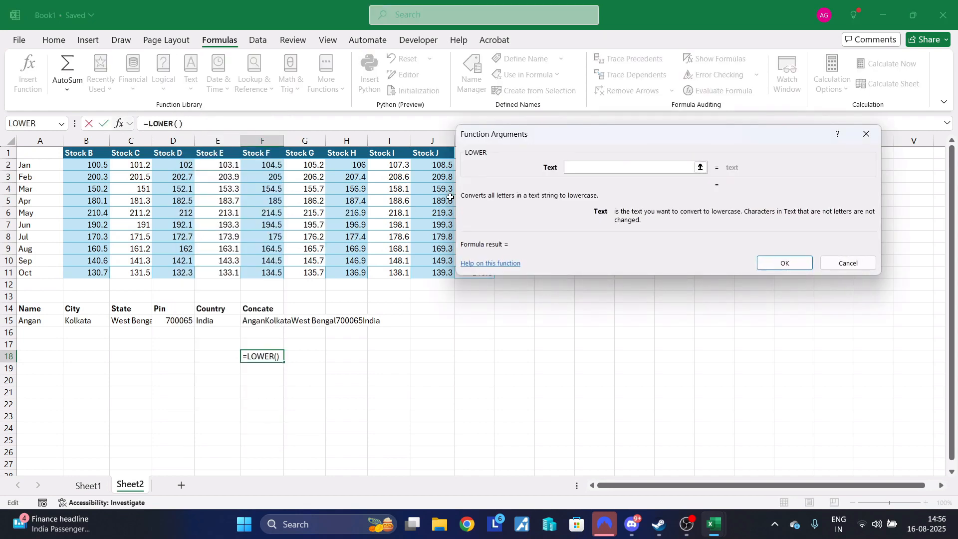
pyautogui.click(264, 323)
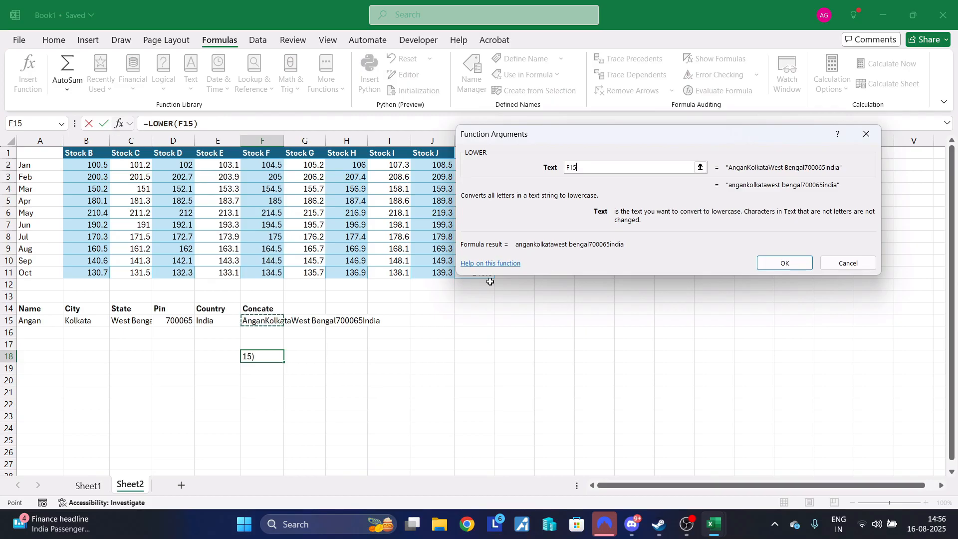
pyautogui.click(766, 260)
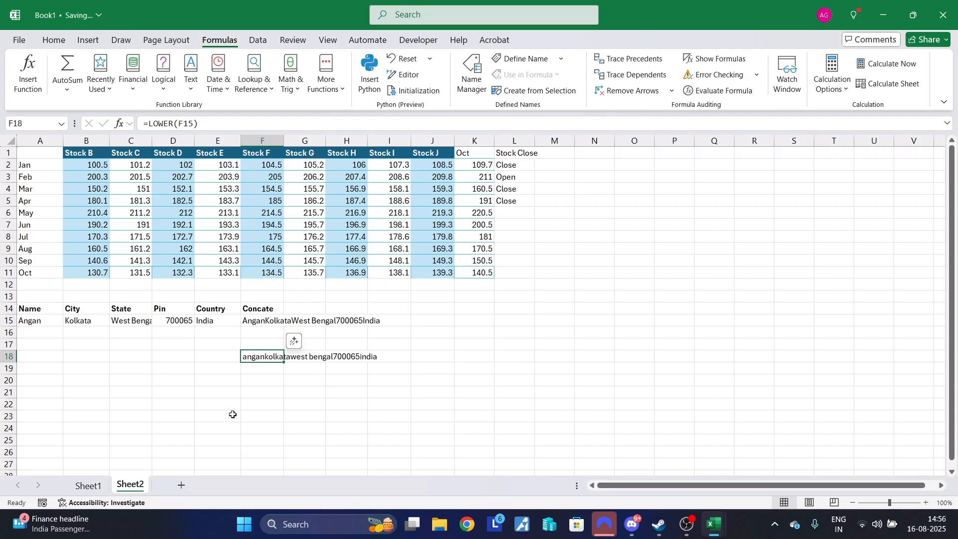
# Insert the text function UPPER into the existing F18 formula, using F15 as its text
pyautogui.click(188, 89)
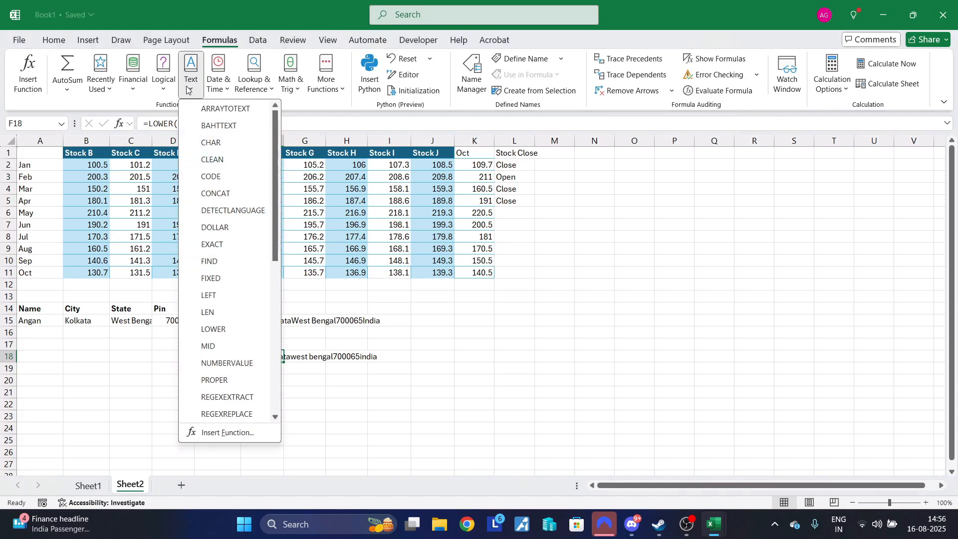
pyautogui.scroll(-6, 234, 384)
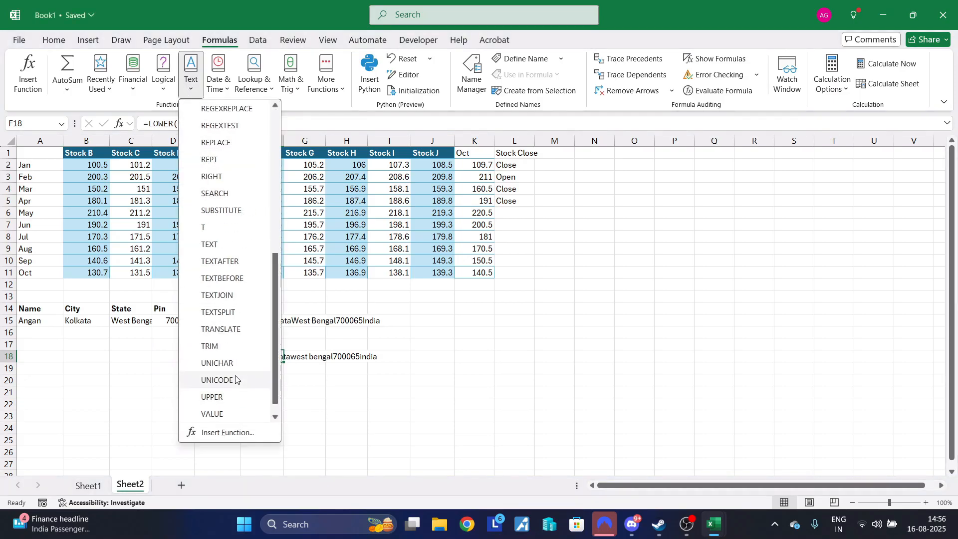
pyautogui.scroll(-1, 234, 381)
pyautogui.scroll(3, 234, 349)
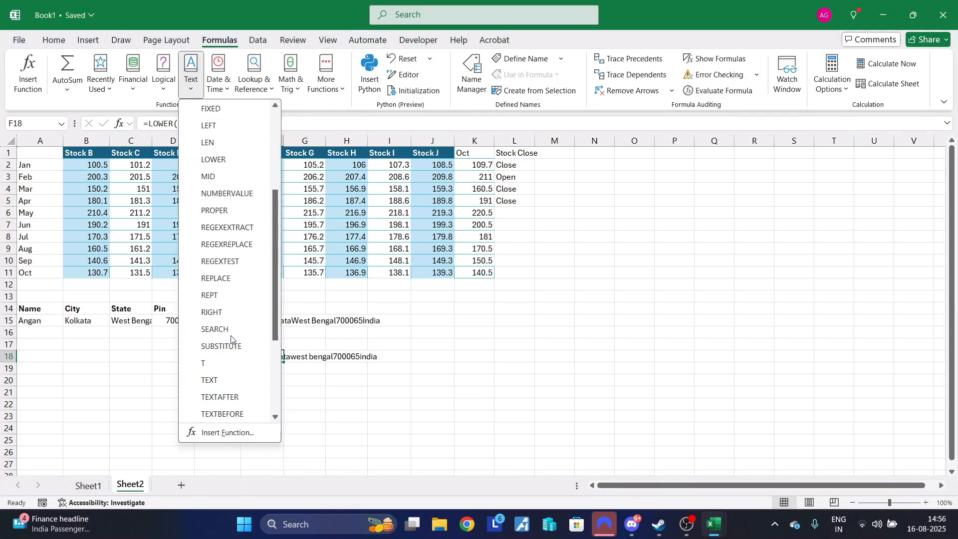
pyautogui.scroll(3, 227, 373)
pyautogui.scroll(1, 227, 373)
pyautogui.scroll(-6, 227, 365)
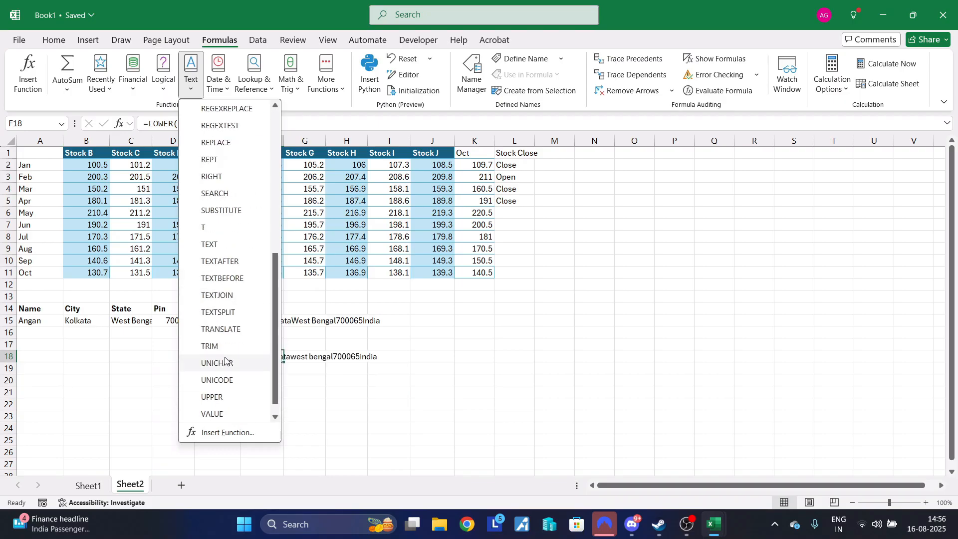
pyautogui.click(230, 380)
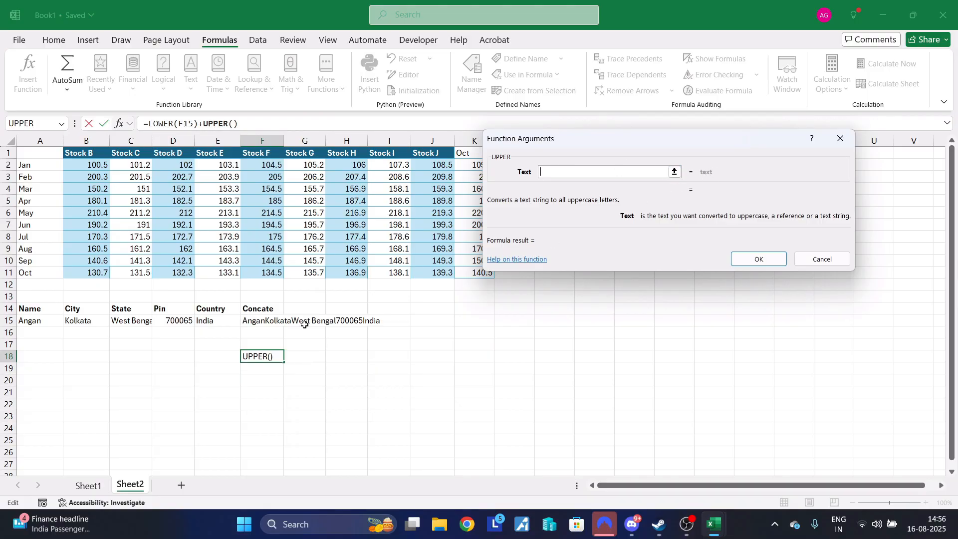
pyautogui.click(268, 319)
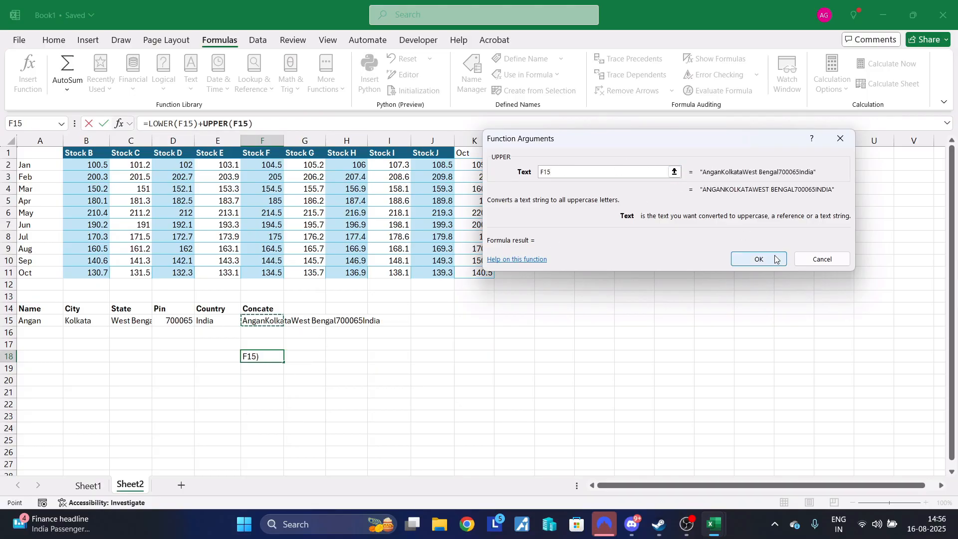
pyautogui.click(758, 258)
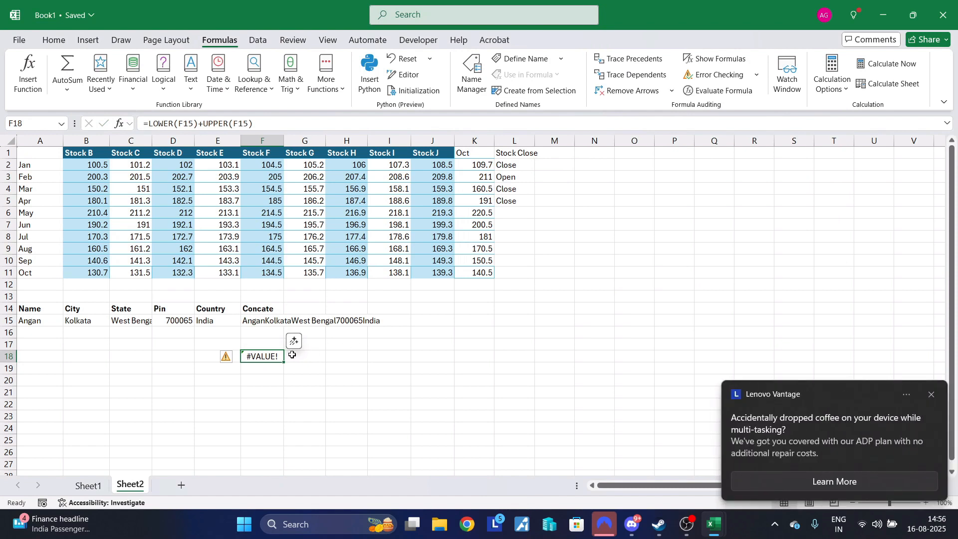
# Remove the LOWER part from the F18 formula so it reads =UPPER(F15), and clear the cell after checking it
pyautogui.moveTo(202, 125); pyautogui.dragTo(152, 129)
pyautogui.press('BackSpace')
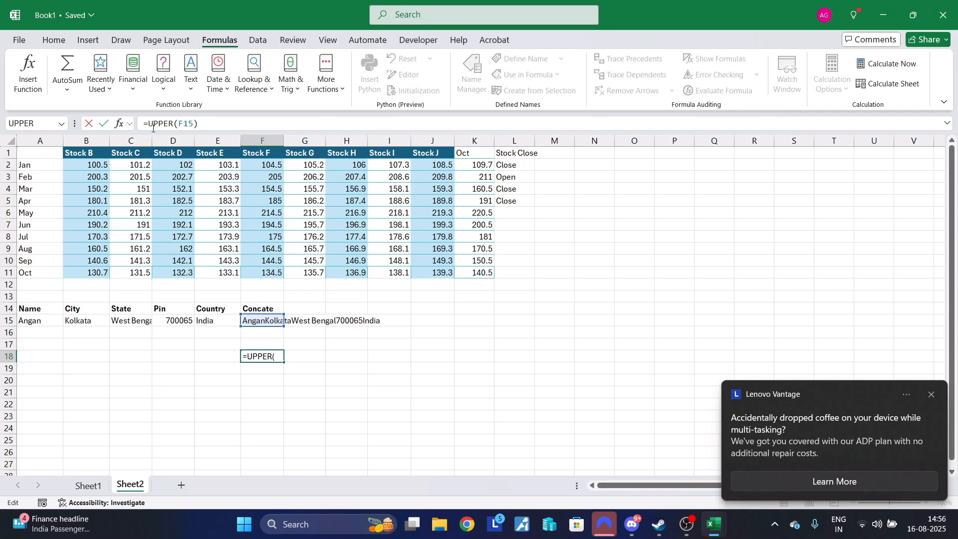
pyautogui.press('Return')
pyautogui.click(269, 357)
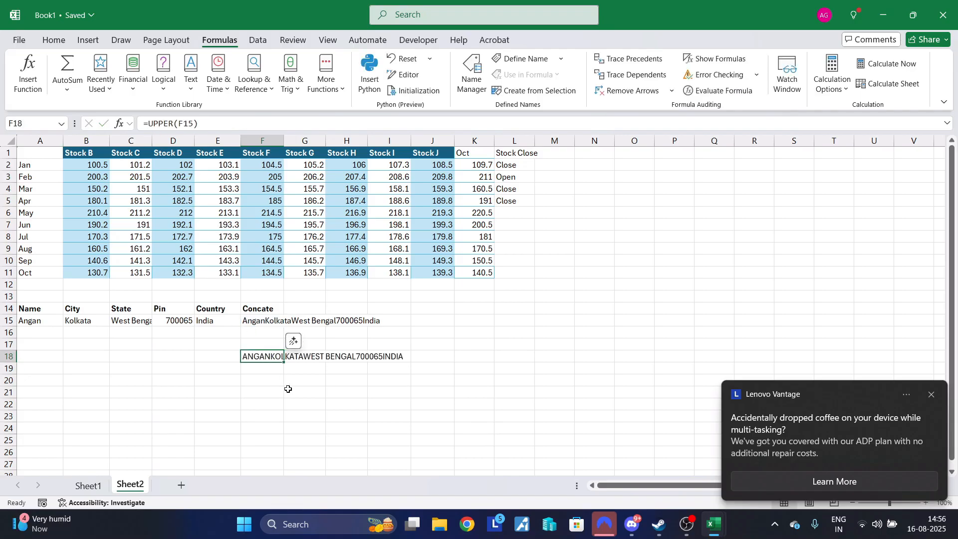
pyautogui.press('Delete')
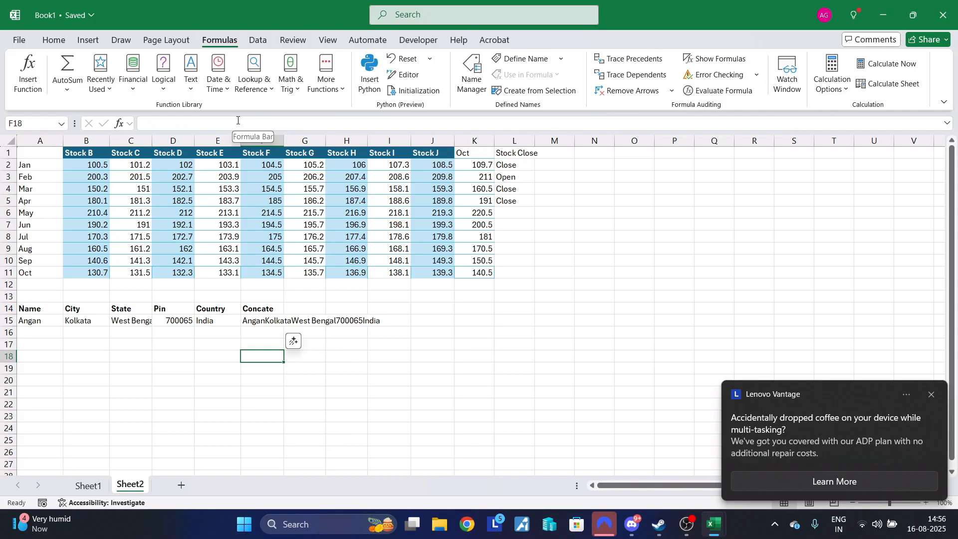
pyautogui.click(194, 88)
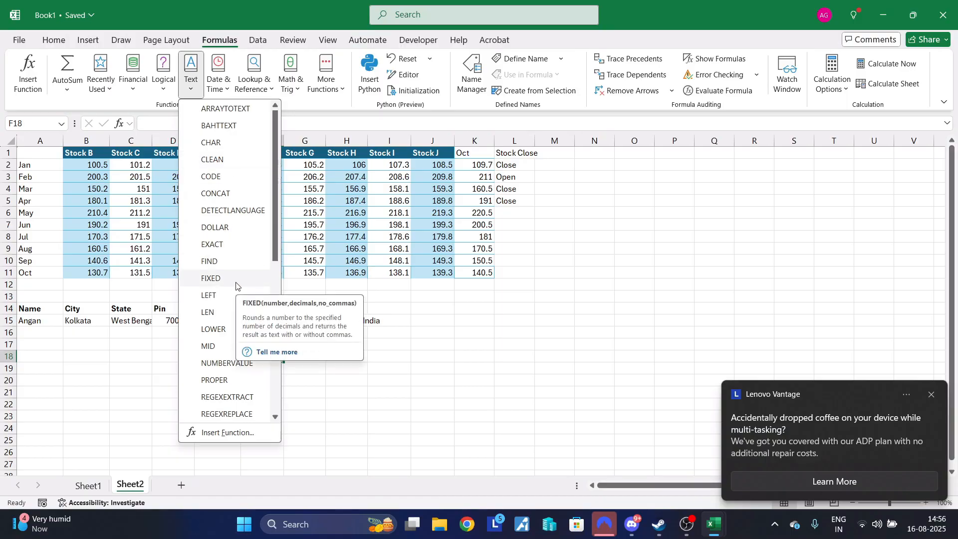
pyautogui.scroll(-6, 237, 284)
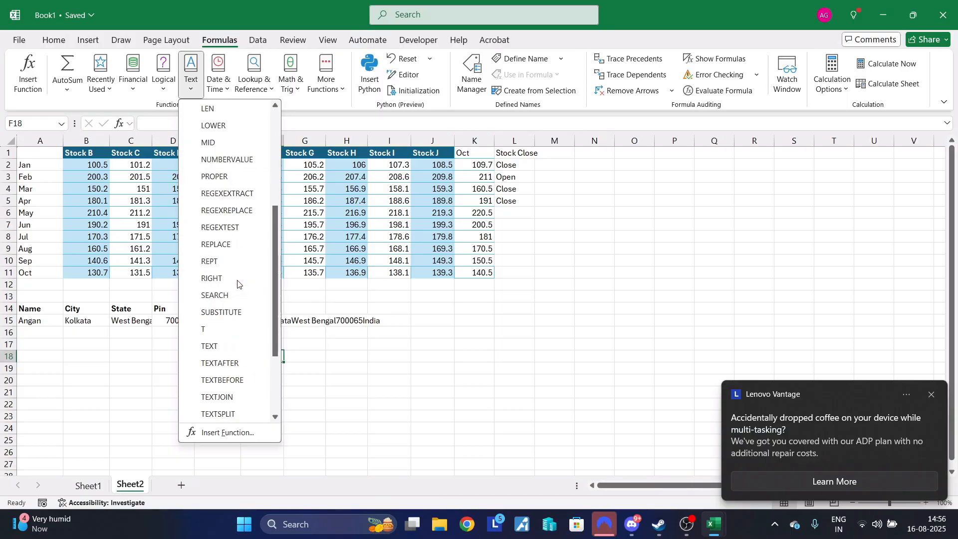
pyautogui.scroll(-1, 237, 283)
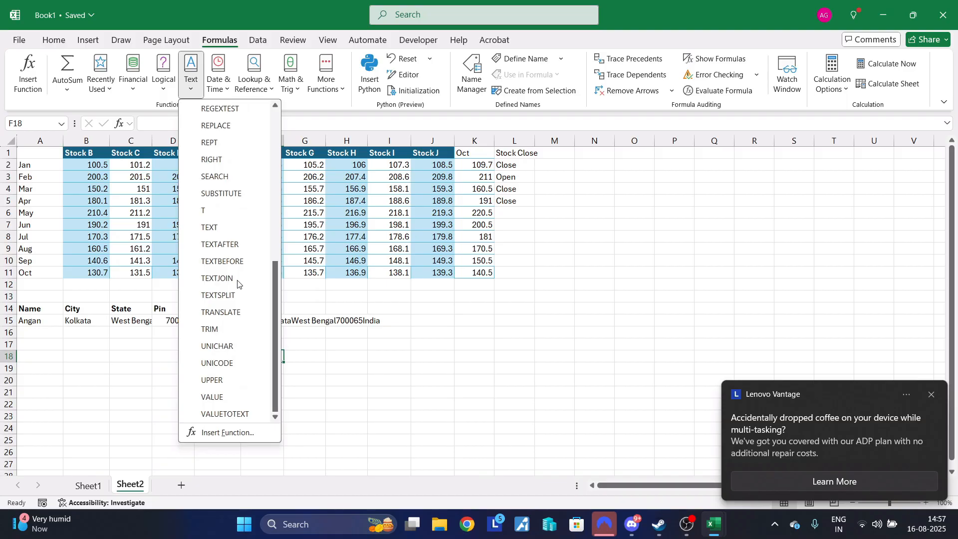
pyautogui.click(230, 330)
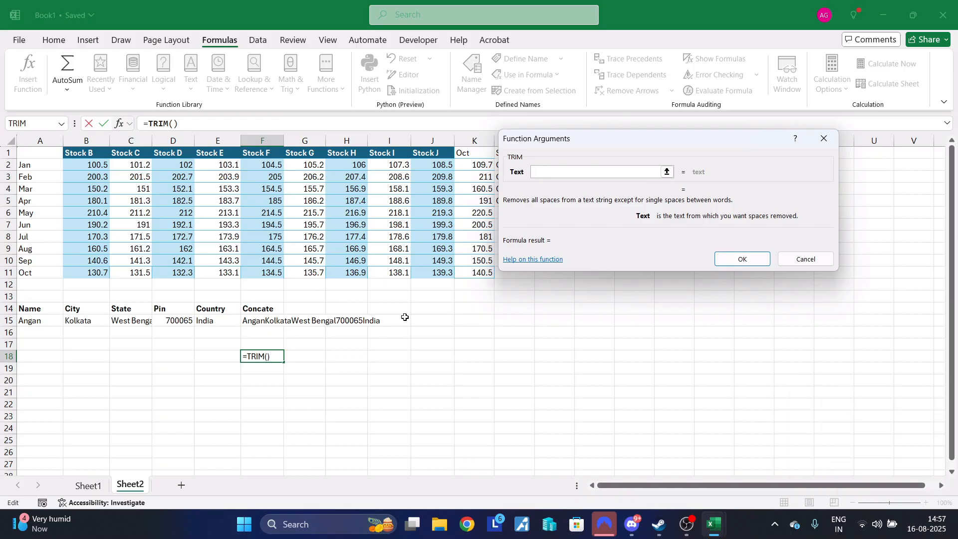
pyautogui.press('Escape')
# Add a " " argument between A15 and B15 in the CONCATENATE formula of F15
pyautogui.click(276, 318)
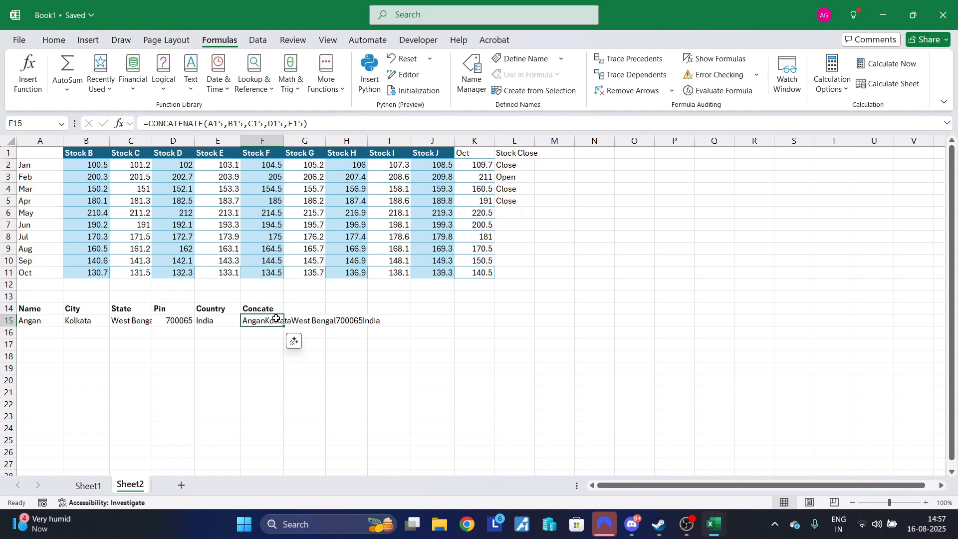
pyautogui.click(226, 123)
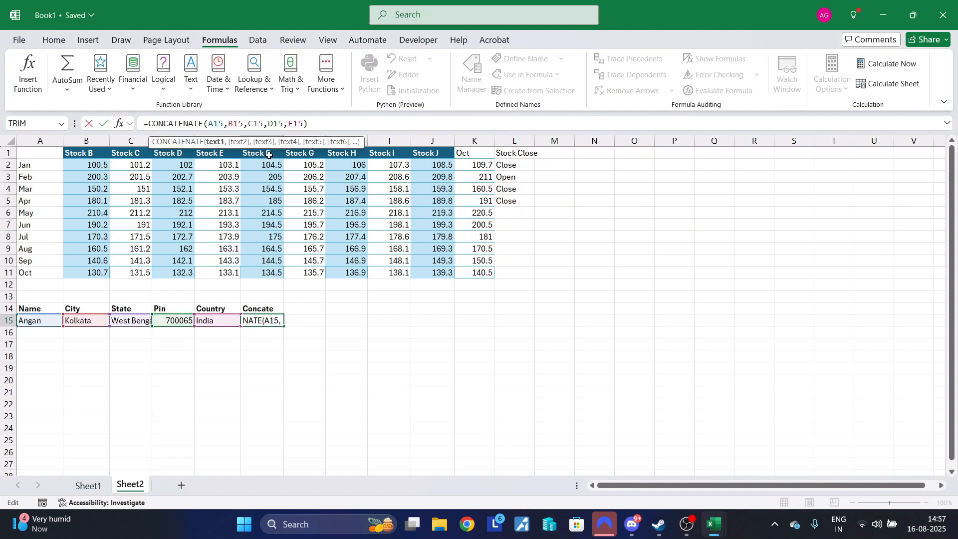
pyautogui.write('" "')
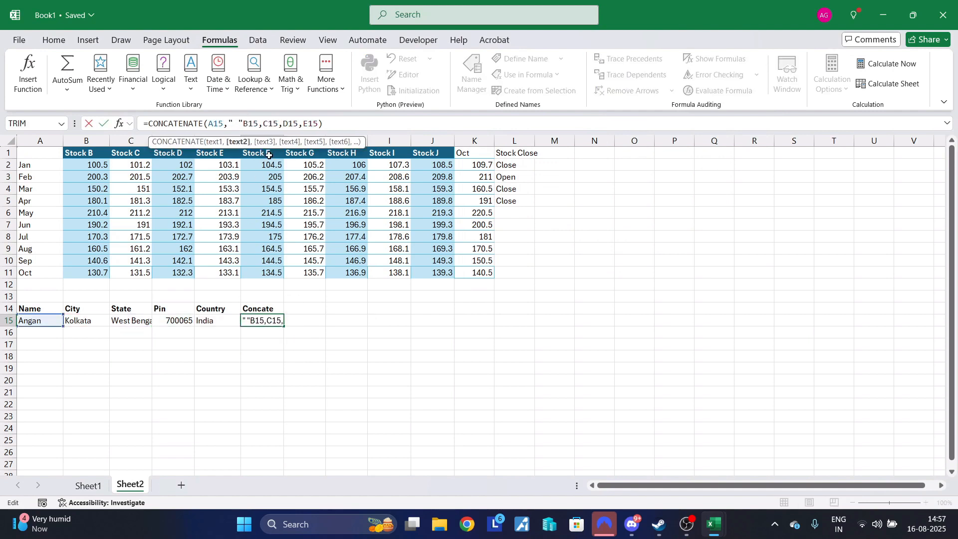
pyautogui.write(',')
# Add a " " argument between B15 and C15 in the F15 formula, remove the extra comma, and commit it
pyautogui.press('Right')
pyautogui.press('Right')
pyautogui.press('Right')
pyautogui.press('Right')
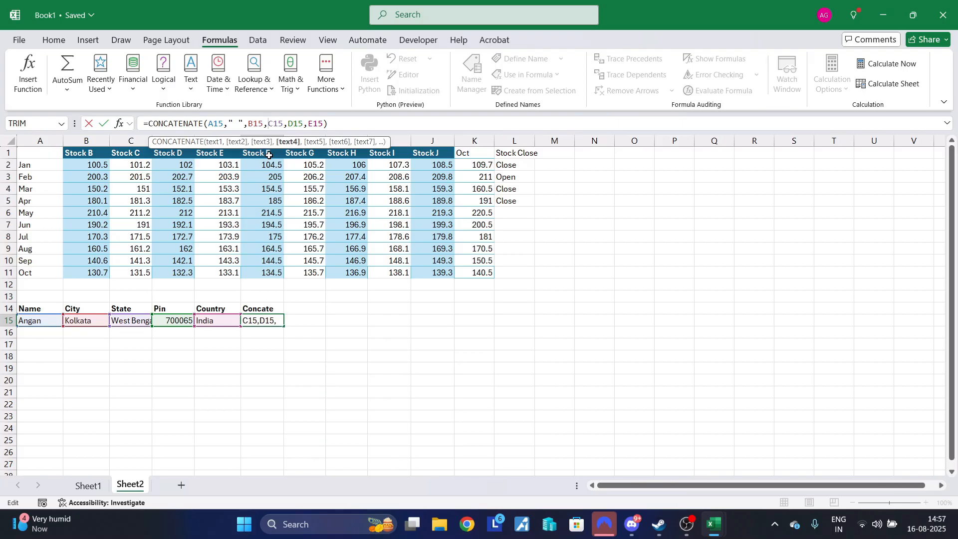
pyautogui.write('," "')
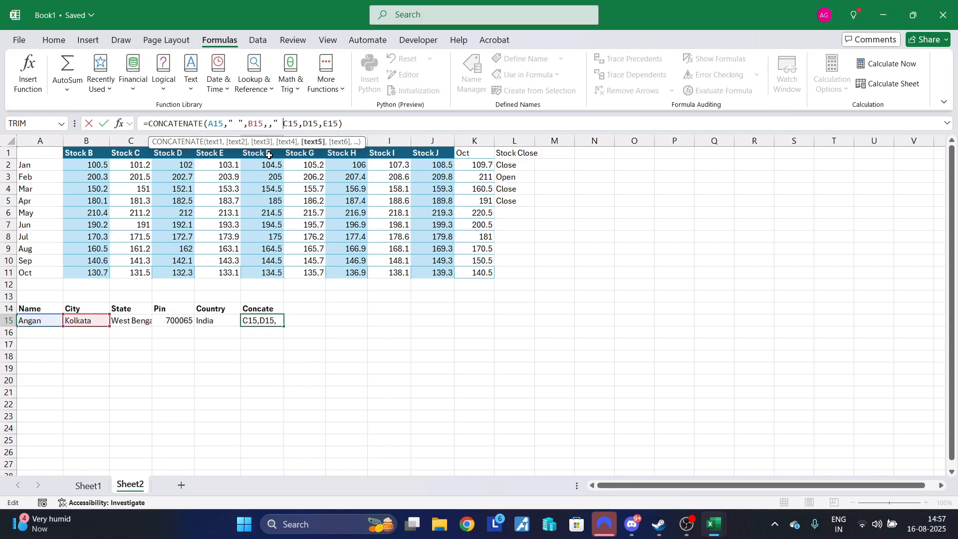
pyautogui.write(',')
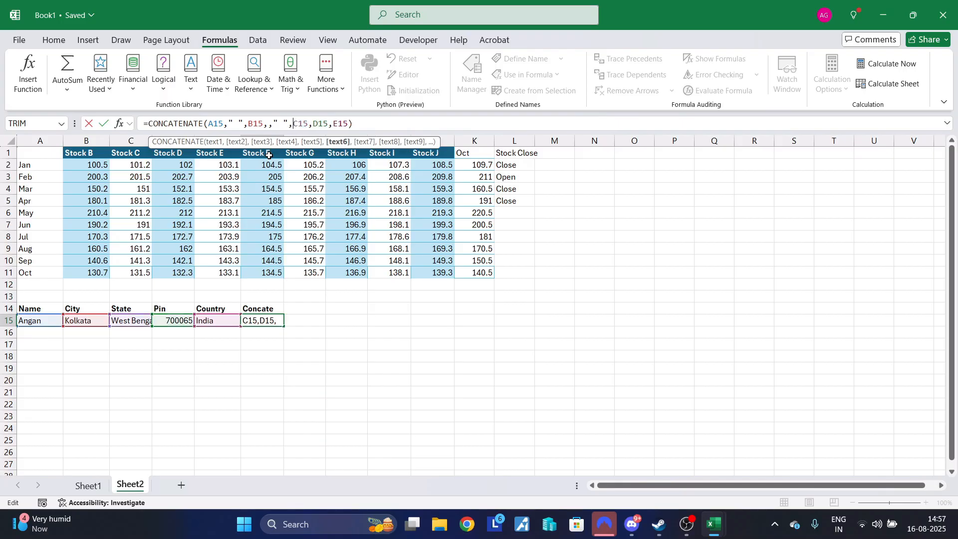
pyautogui.click(272, 126)
pyautogui.press('BackSpace')
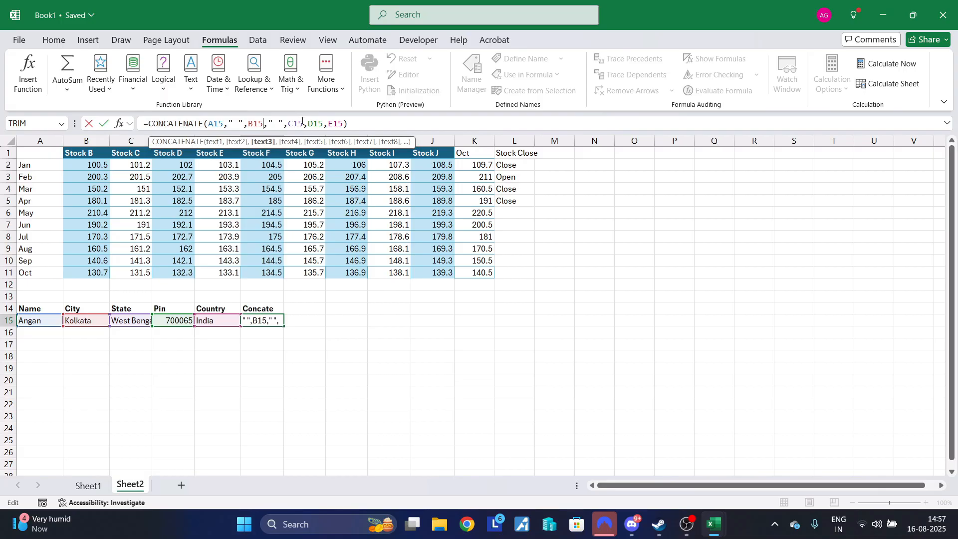
pyautogui.press('Return')
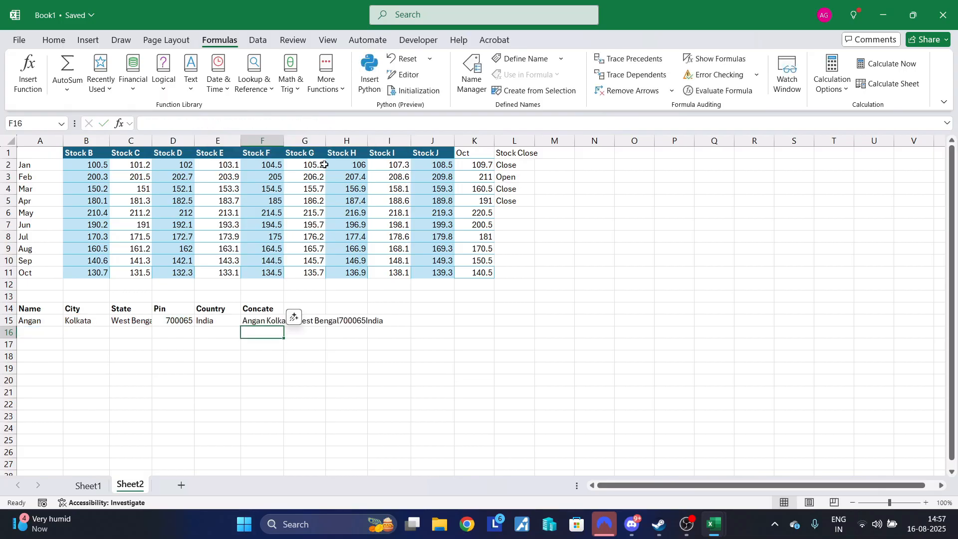
# Insert the text function TRIM in F18 to remove extra spaces from the concatenated text in F15
pyautogui.click(406, 273)
pyautogui.click(281, 357)
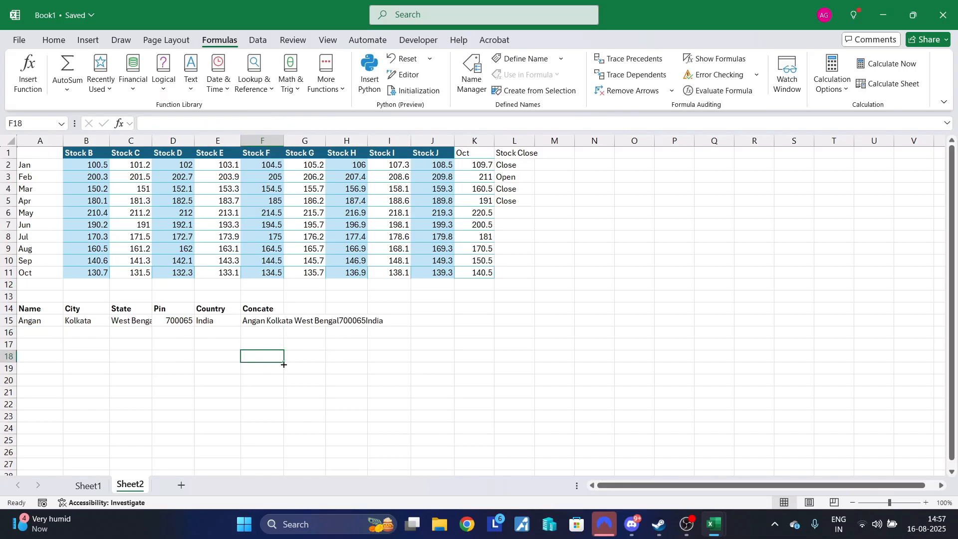
pyautogui.click(192, 90)
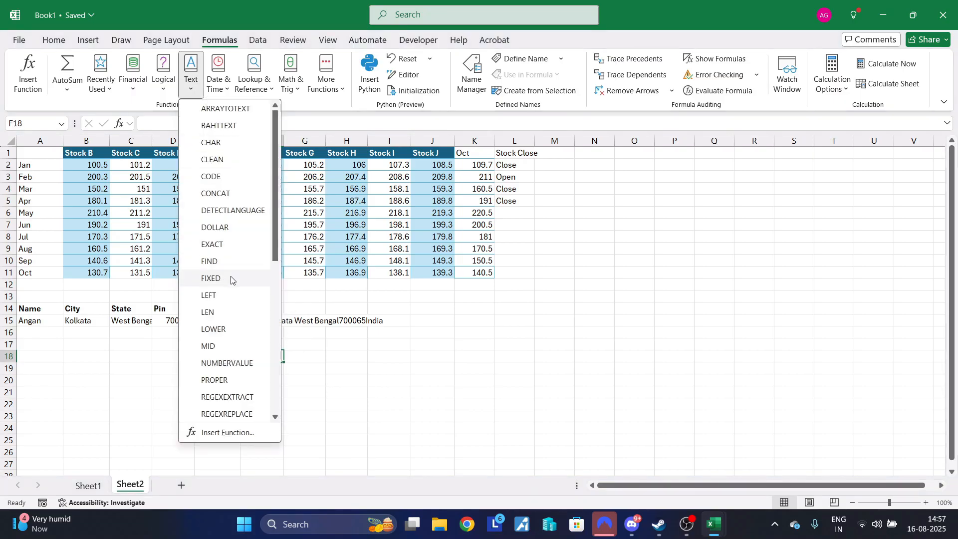
pyautogui.scroll(-2, 238, 367)
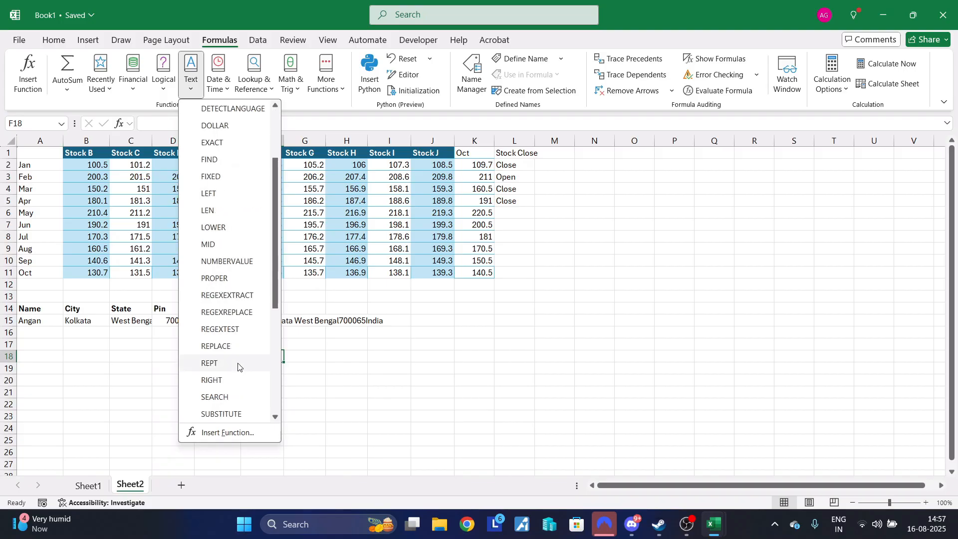
pyautogui.scroll(-2, 237, 367)
pyautogui.scroll(-3, 241, 359)
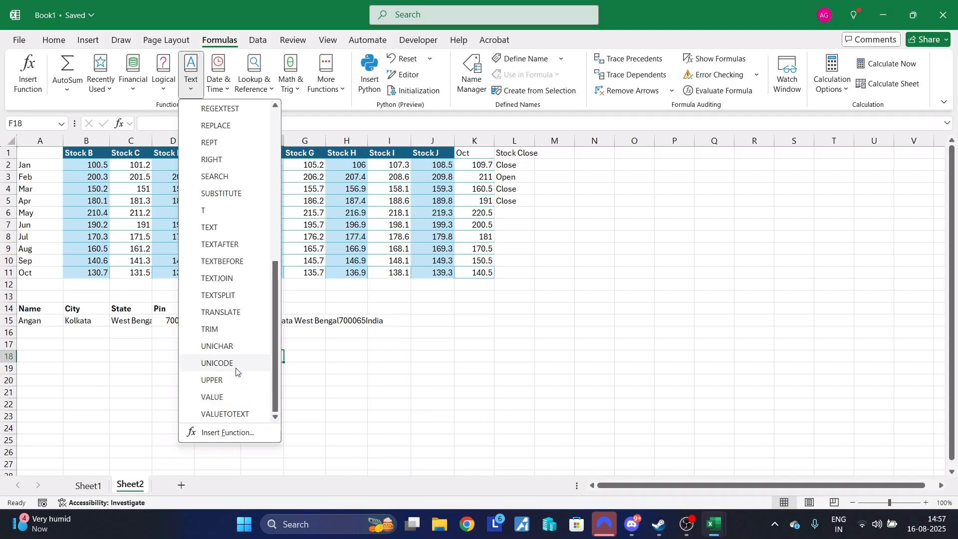
pyautogui.click(230, 334)
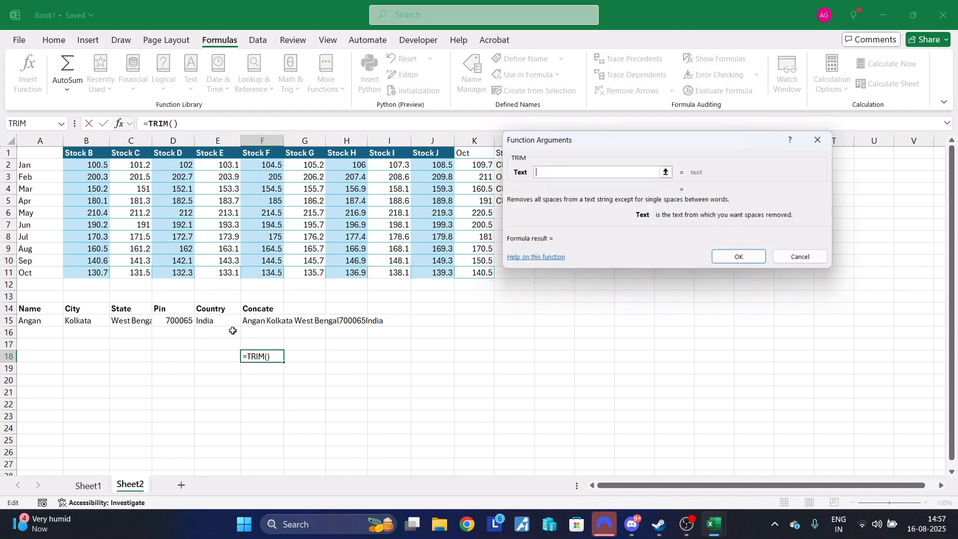
pyautogui.click(263, 321)
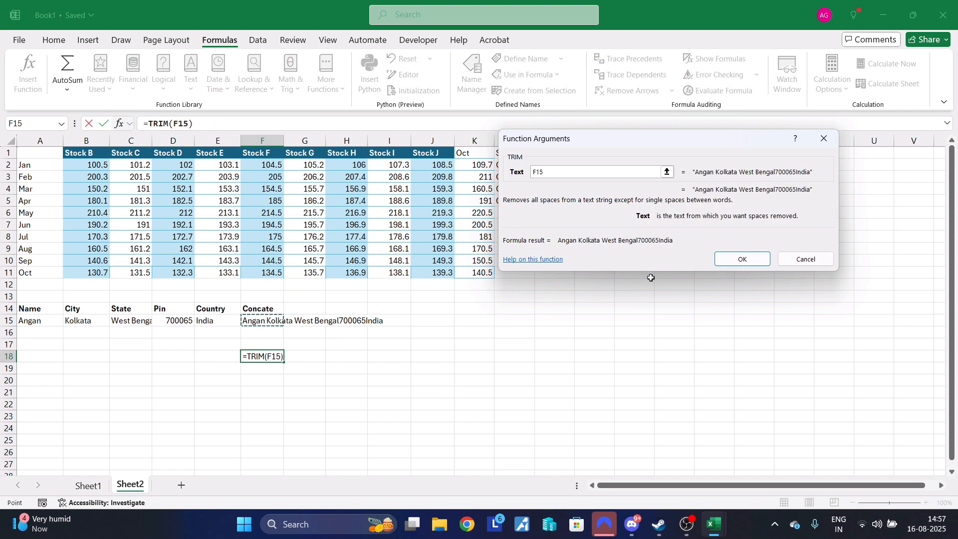
pyautogui.click(741, 259)
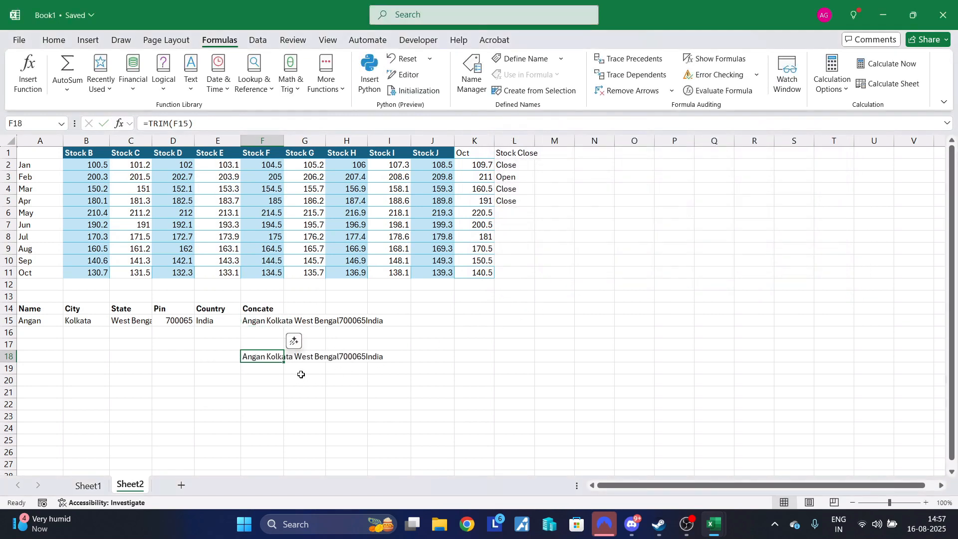
# Add a " " before A15 and another after E15 in the CONCATENATE formula of F15
pyautogui.click(272, 322)
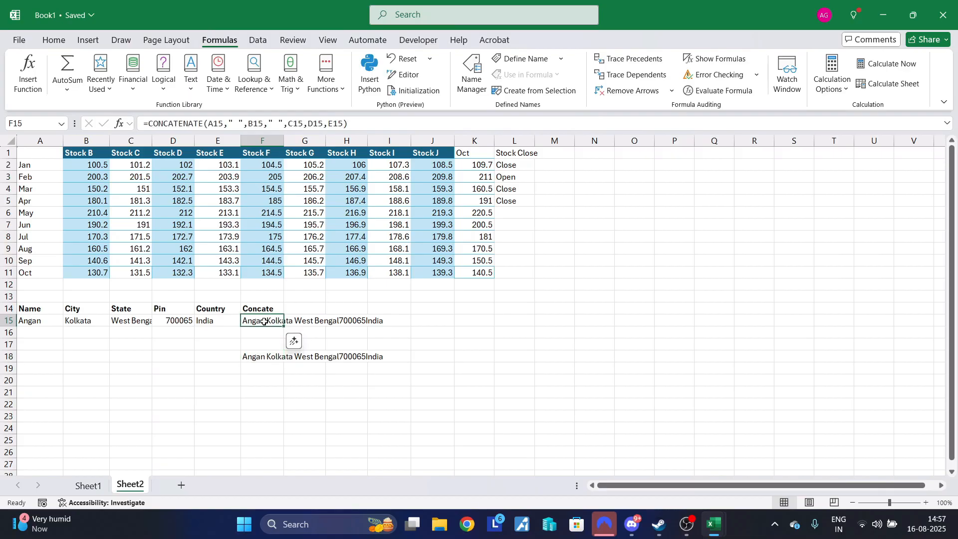
pyautogui.click(209, 123)
pyautogui.write('" ')
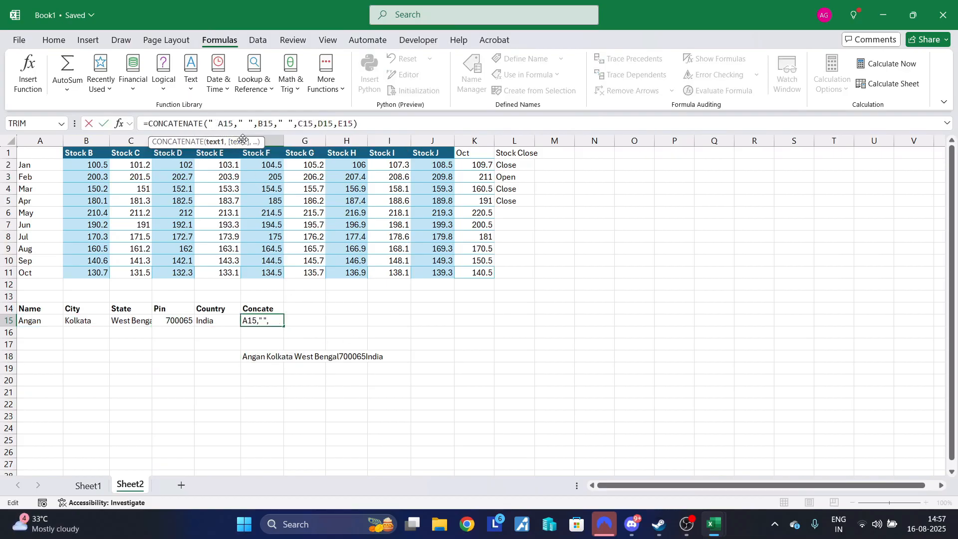
pyautogui.write('"')
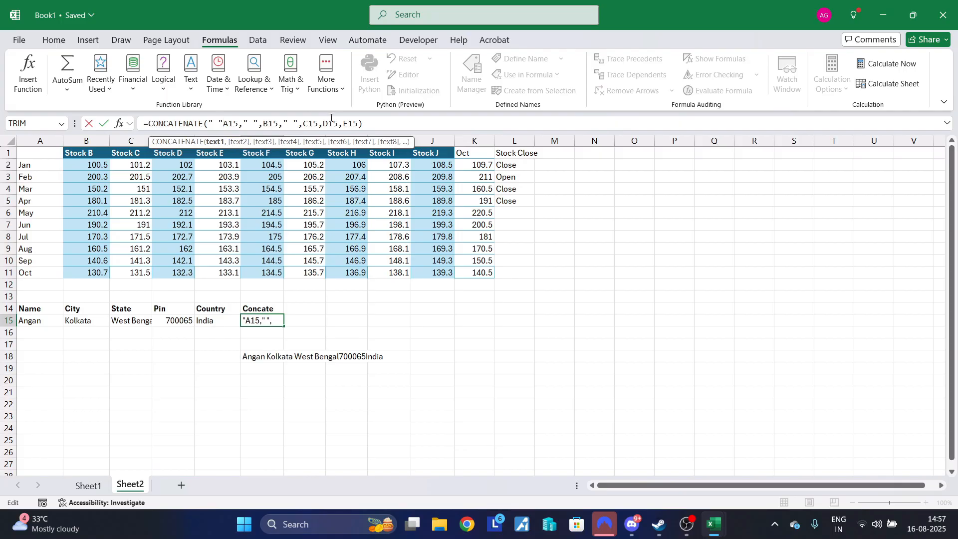
pyautogui.click(363, 129)
pyautogui.write('" ')
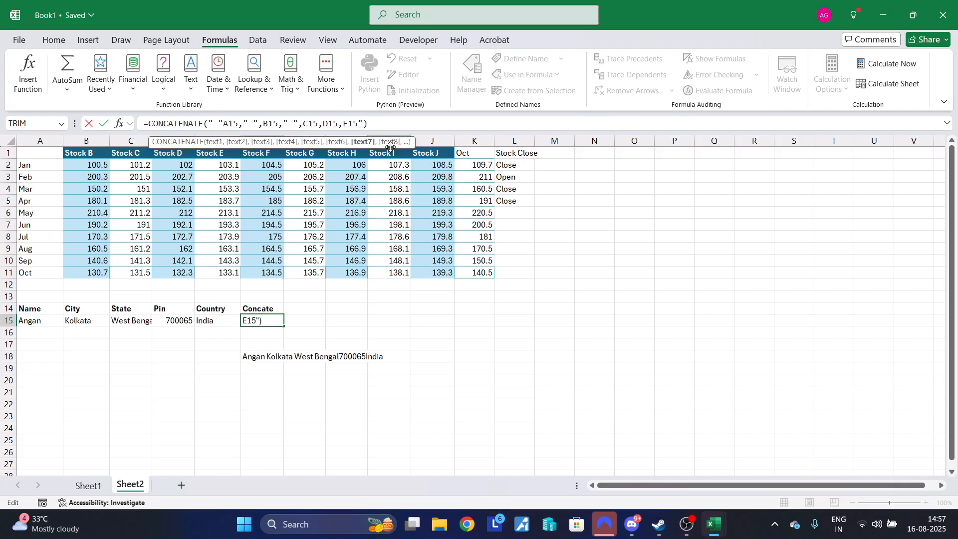
pyautogui.write('"')
pyautogui.press('Return')
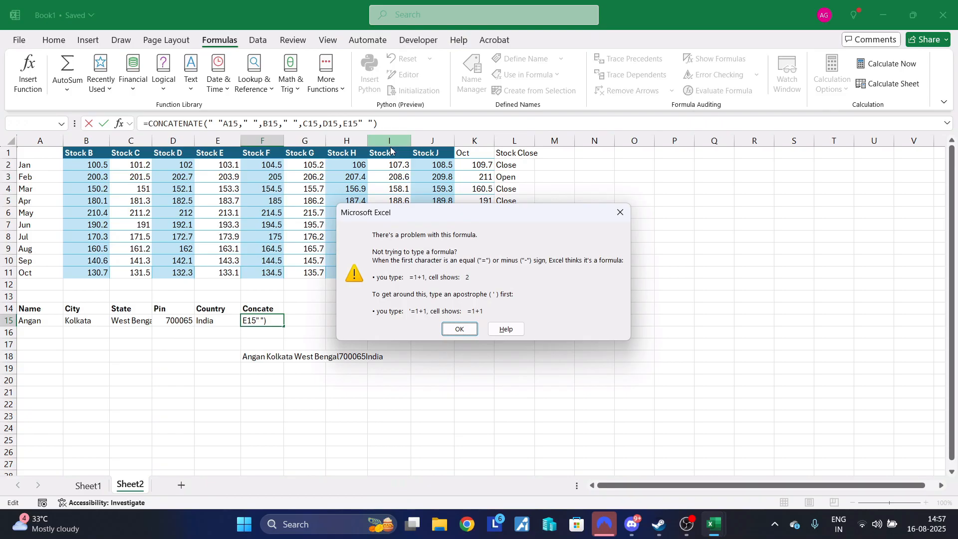
pyautogui.press('Return')
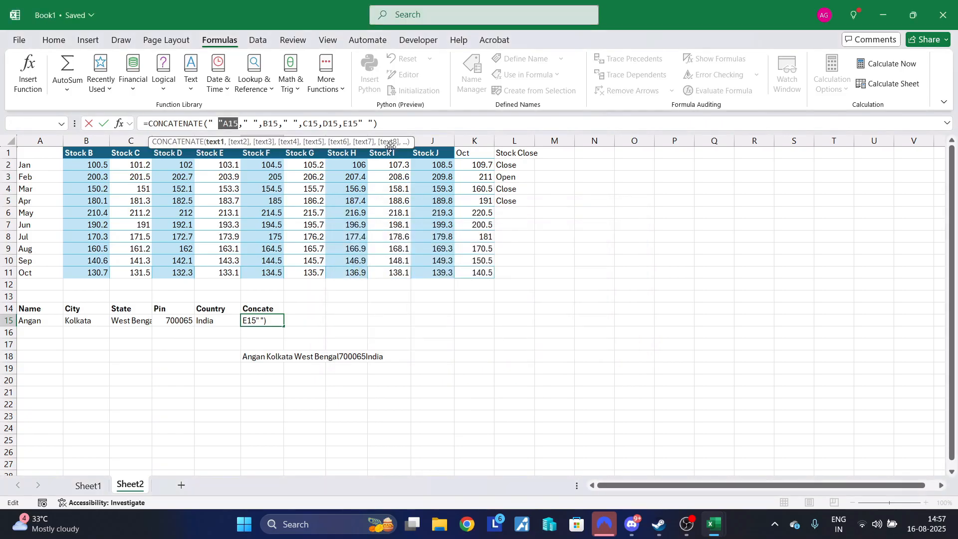
# Insert the missing commas before A15 and after E15 in the F15 formula, commit it and check the cell
pyautogui.click(224, 124)
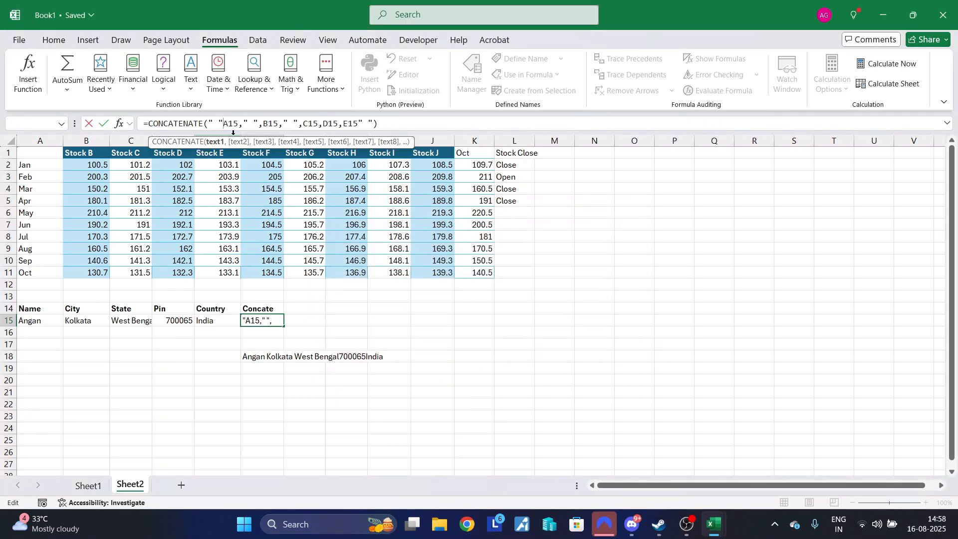
pyautogui.write(',')
pyautogui.click(365, 125)
pyautogui.write(',')
pyautogui.press('Return')
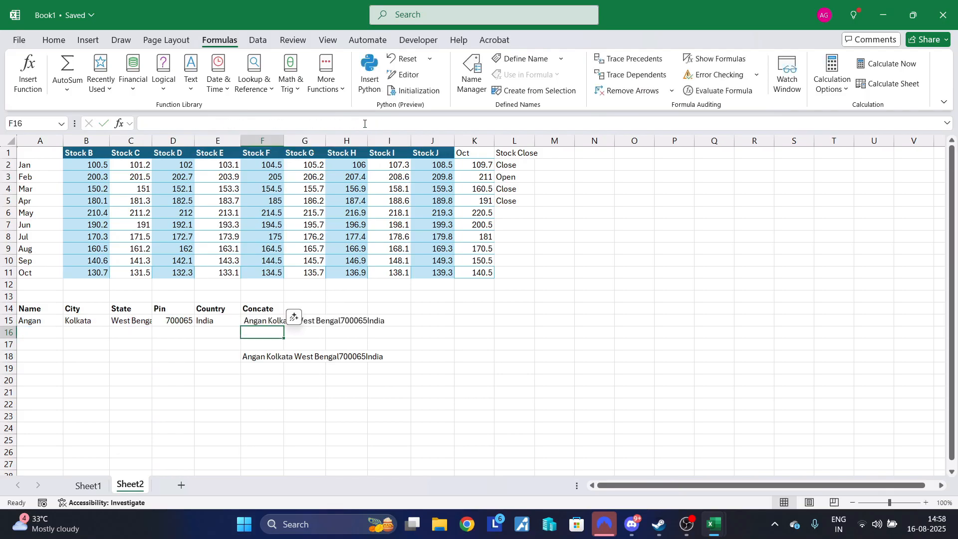
pyautogui.click(268, 322)
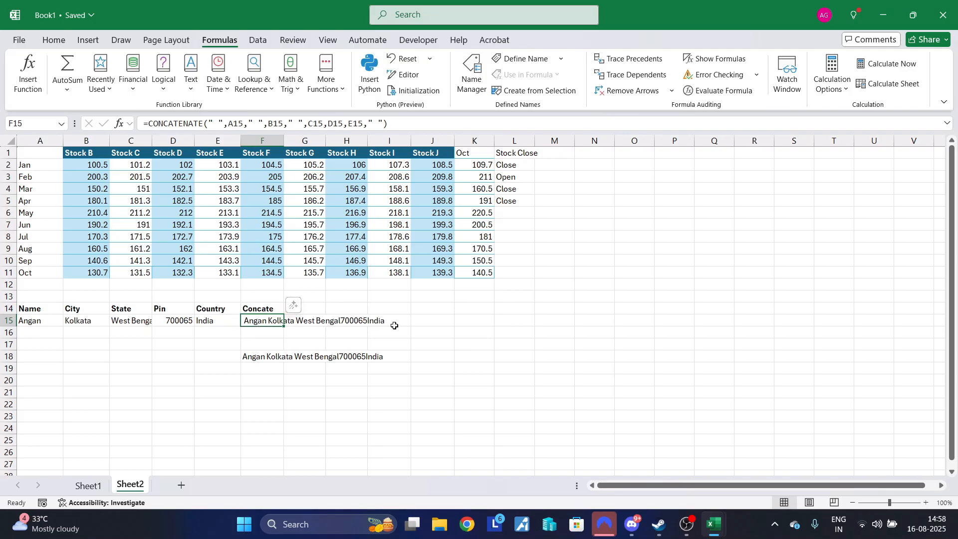
# Add the text function REPLACE to the TRIM formula in F18, with F15 as its Old_text
pyautogui.click(278, 356)
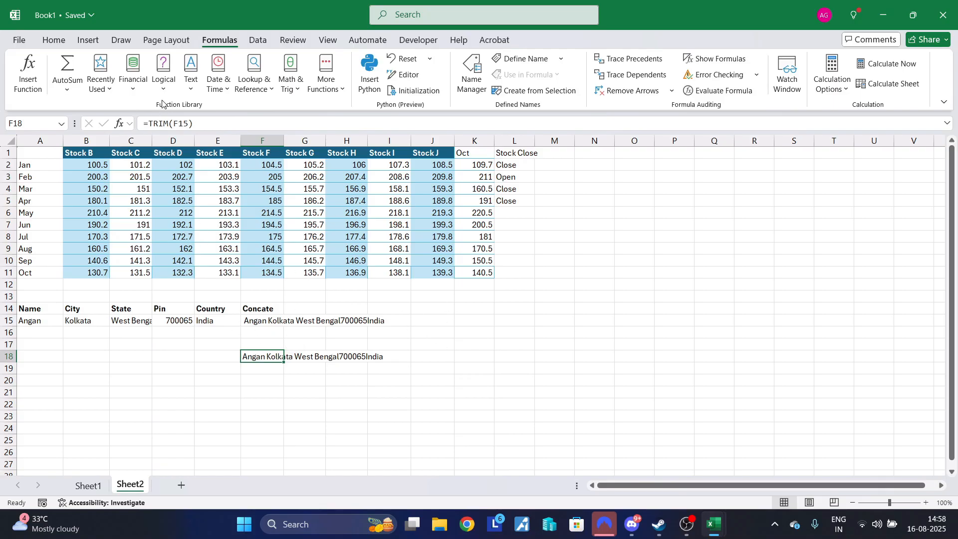
pyautogui.click(192, 80)
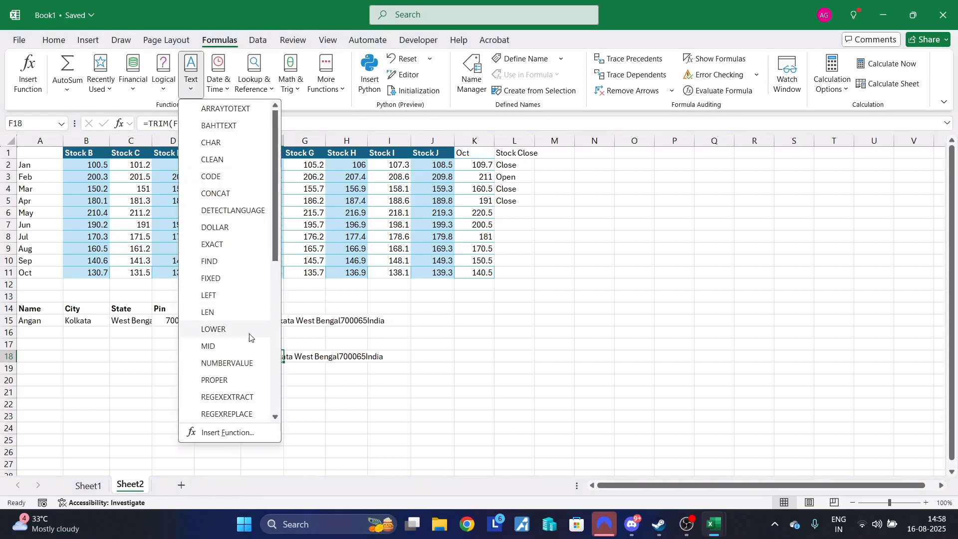
pyautogui.scroll(-4, 251, 335)
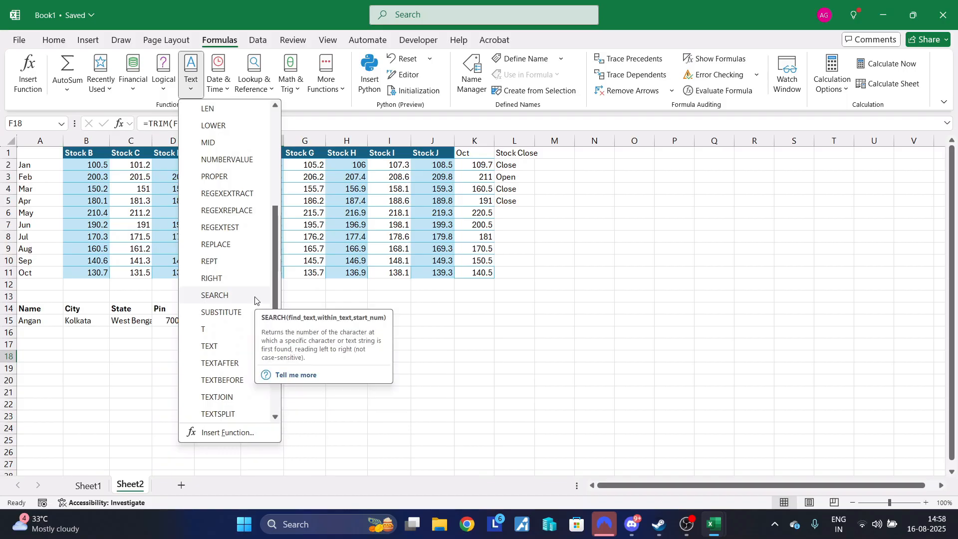
pyautogui.scroll(-3, 254, 300)
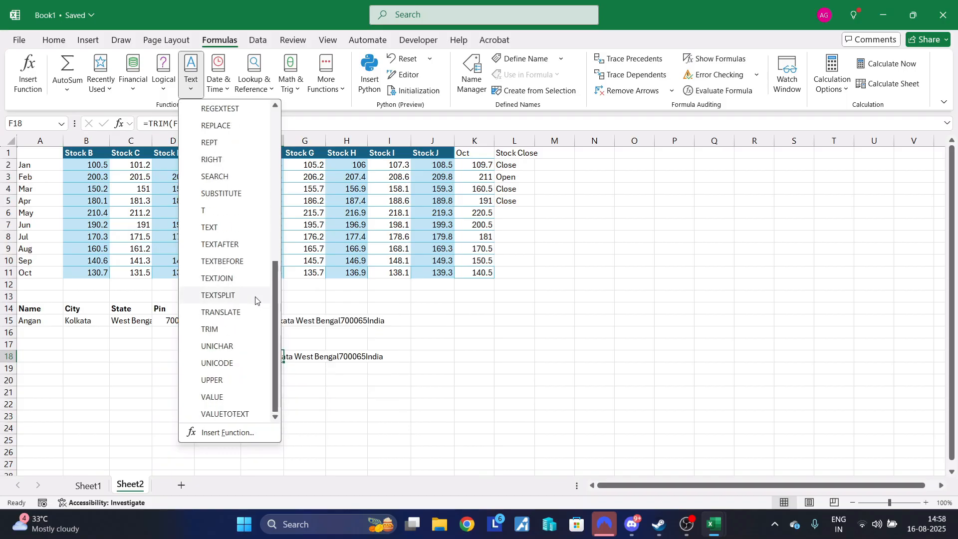
pyautogui.scroll(2, 254, 298)
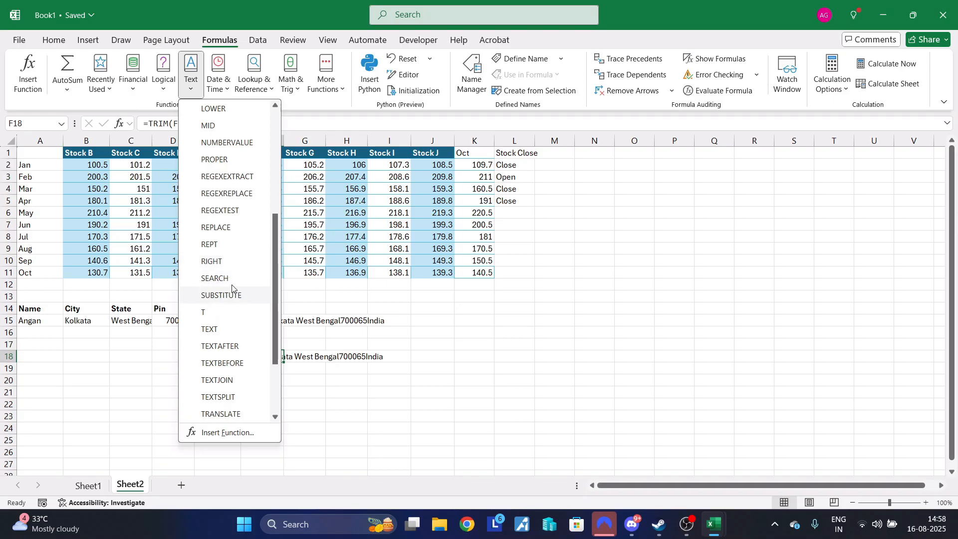
pyautogui.click(233, 229)
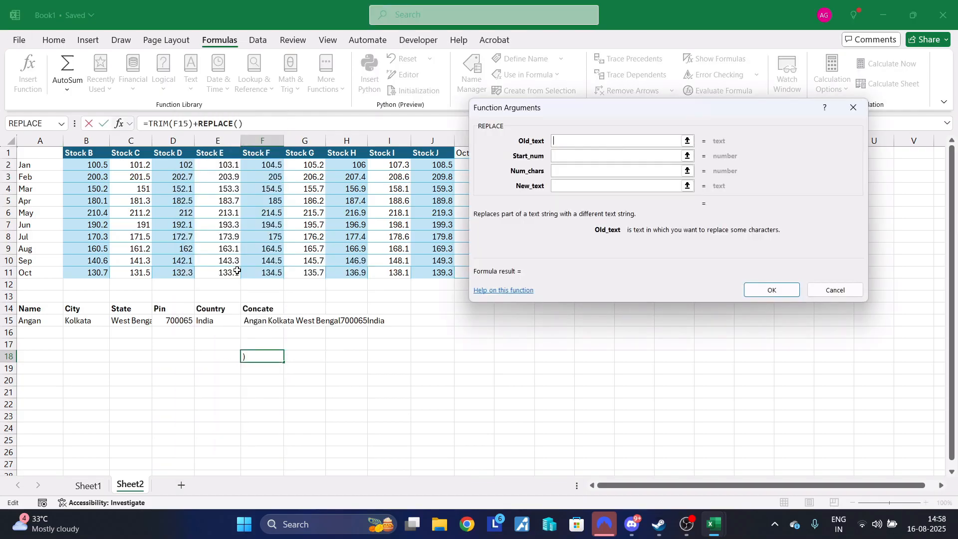
pyautogui.click(269, 317)
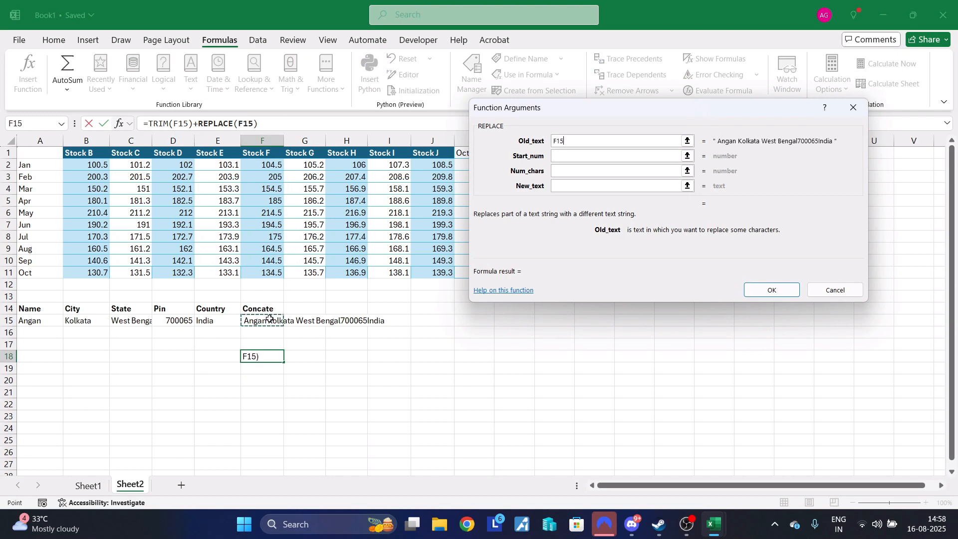
# Set REPLACE's Start_num to 7, Num_chars to 7 and New_text to Howrah, and accept the arguments
pyautogui.click(613, 156)
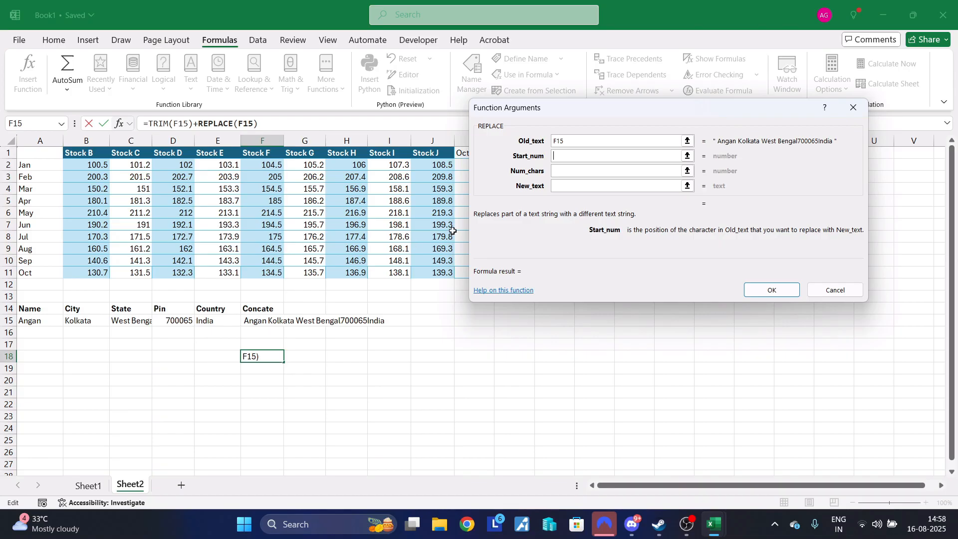
pyautogui.write('7')
pyautogui.press('Tab')
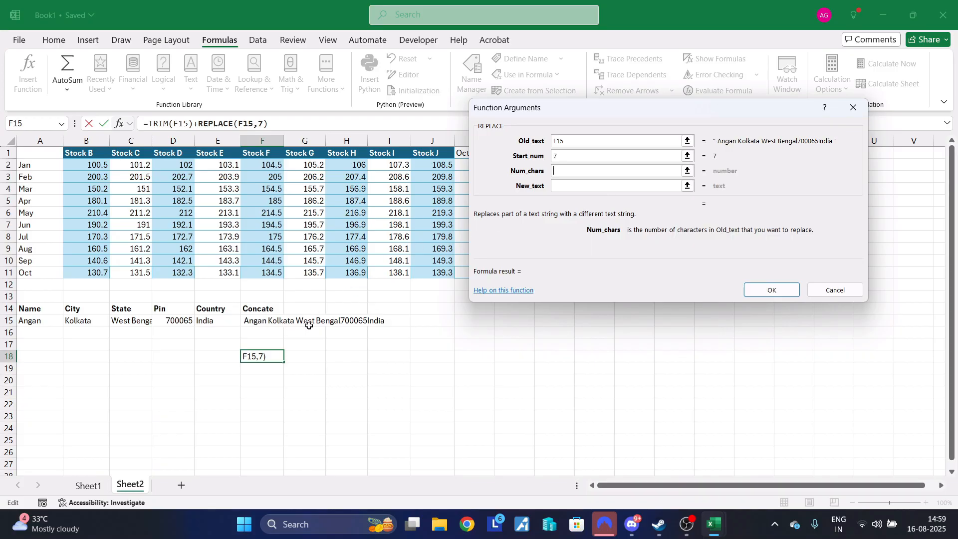
pyautogui.write('7')
pyautogui.click(570, 185)
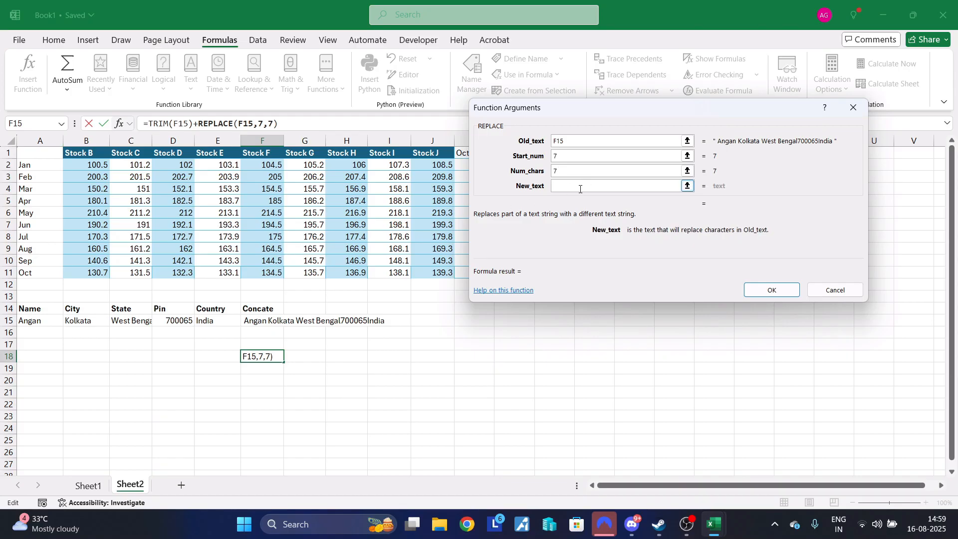
pyautogui.write('Howrah')
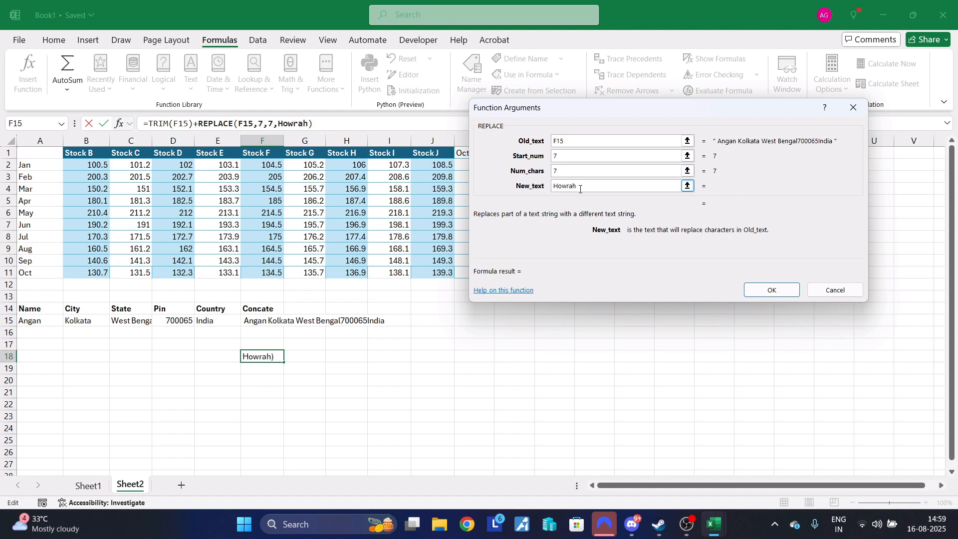
pyautogui.click(768, 292)
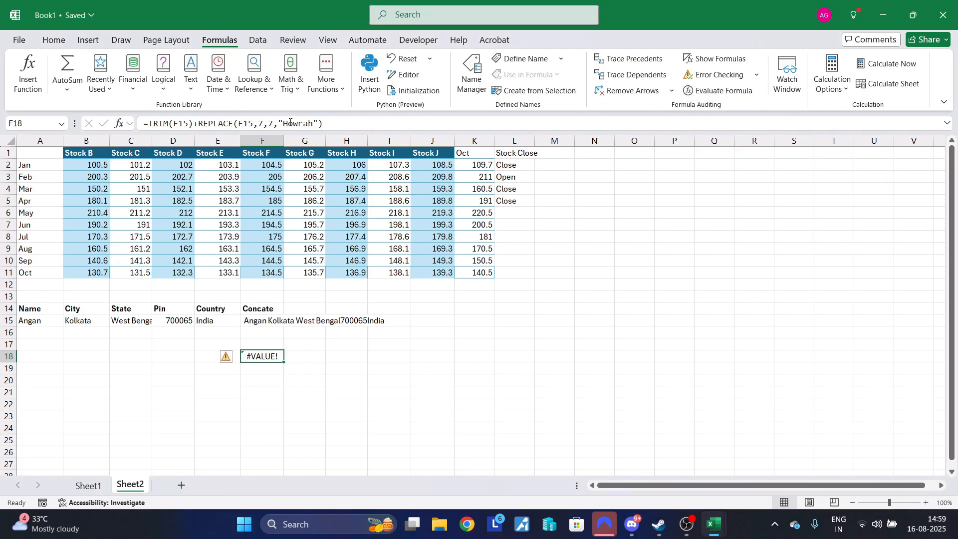
# Change the number of characters in F18's REPLACE function to 0 and commit the formula
pyautogui.click(275, 122)
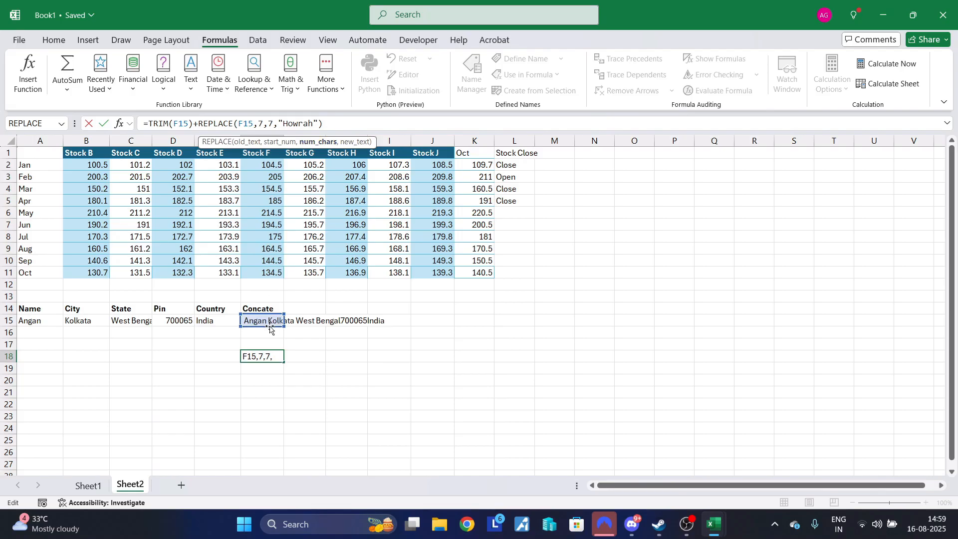
pyautogui.click(275, 360)
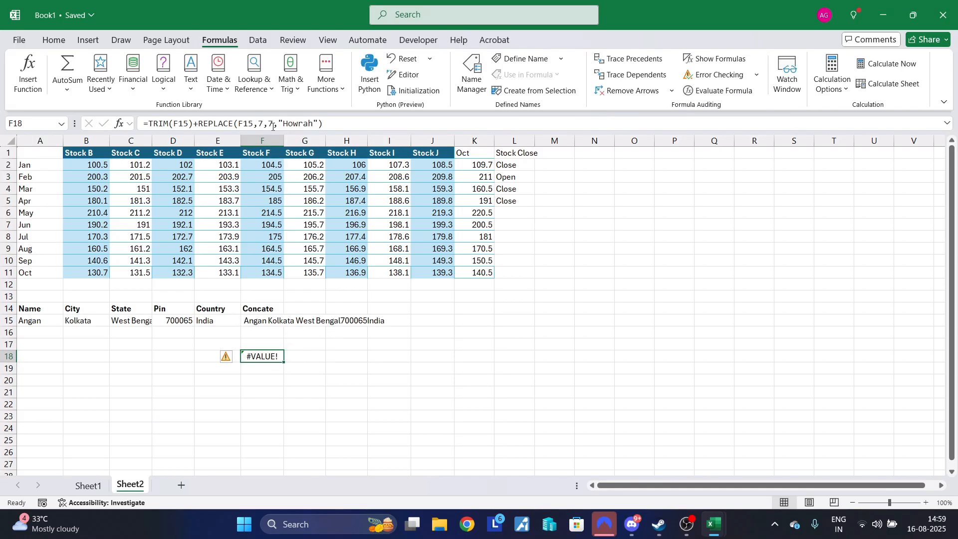
pyautogui.click(268, 123)
pyautogui.press('Delete')
pyautogui.write('6')
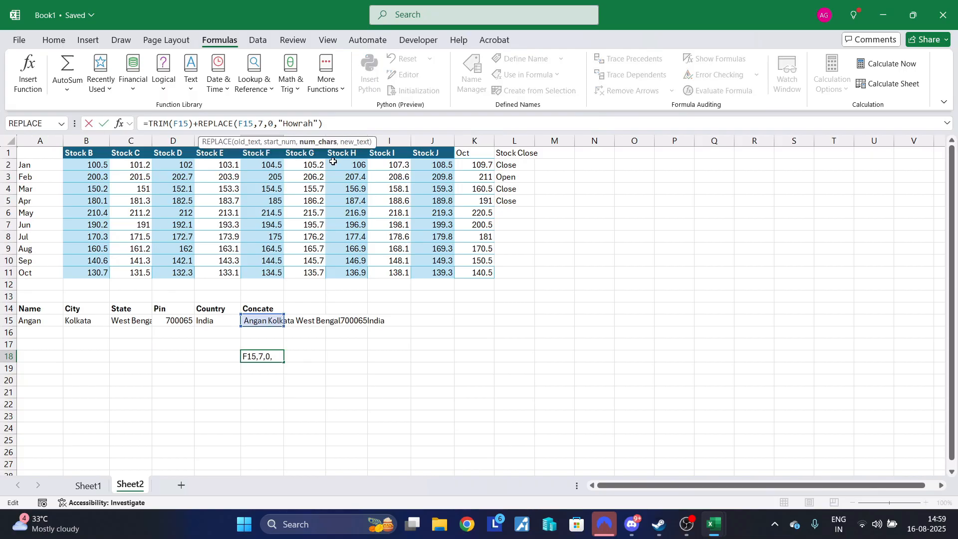
pyautogui.press('Return')
pyautogui.press('Up')
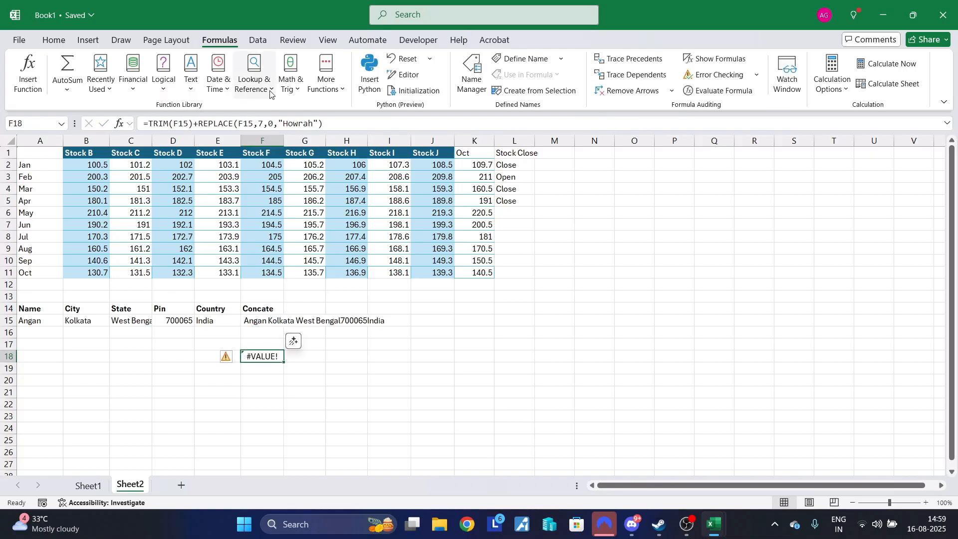
# Change the start number in F18's REPLACE function to 0 and commit the formula
pyautogui.click(263, 123)
pyautogui.press('BackSpace')
pyautogui.write('0')
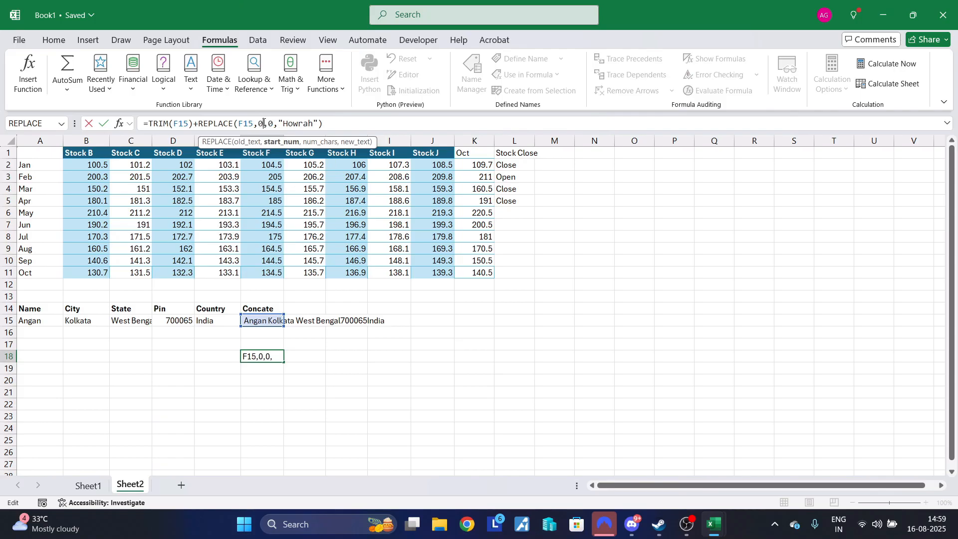
pyautogui.press('Return')
pyautogui.click(287, 344)
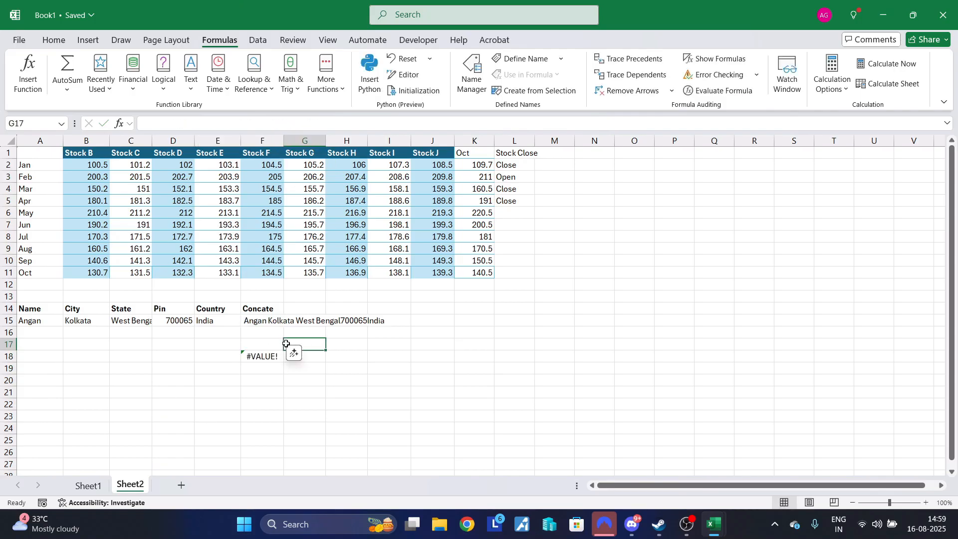
# Change the start number in F18's REPLACE function to 10 and commit the formula
pyautogui.click(266, 357)
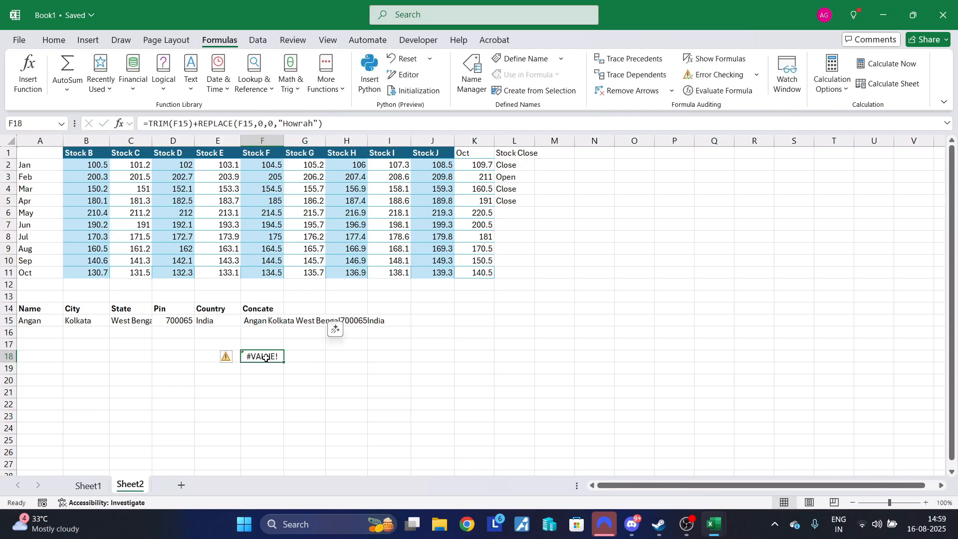
pyautogui.click(264, 124)
pyautogui.press('BackSpace')
pyautogui.write('10')
pyautogui.press('Return')
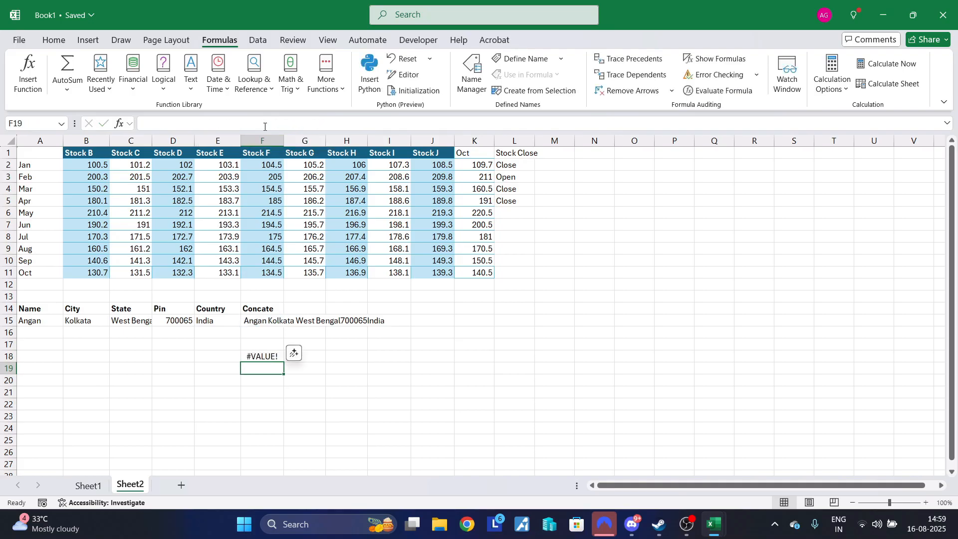
# Undo the REPLACE edits in F18 back to the TRIM formula, and clear the cell
pyautogui.scroll(-1, 321, 169)
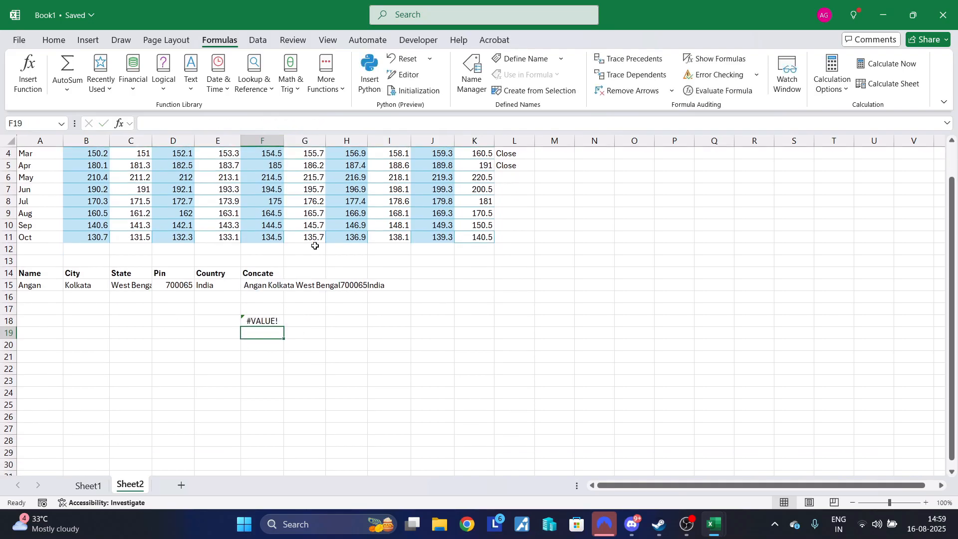
pyautogui.press('Up')
pyautogui.hotkey('ctrl', 'z')
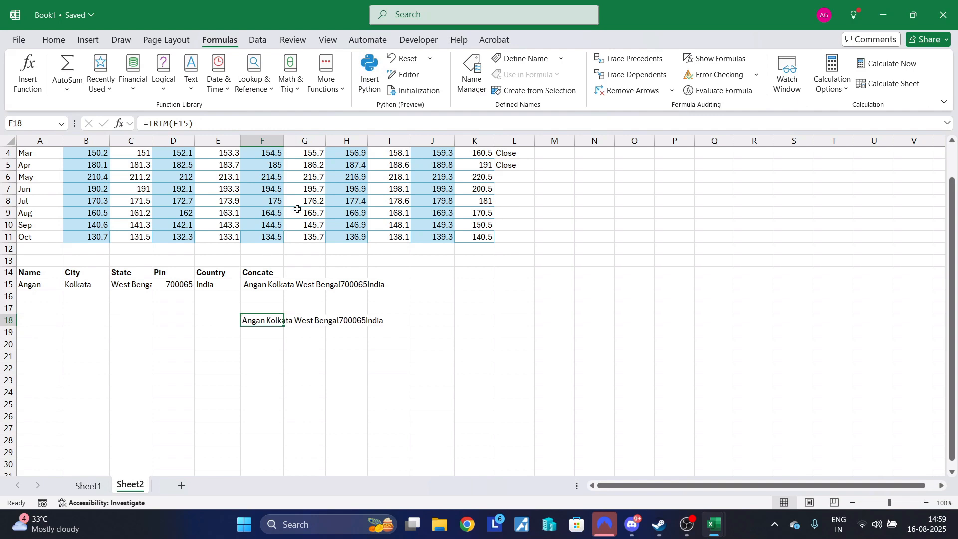
pyautogui.press('Delete')
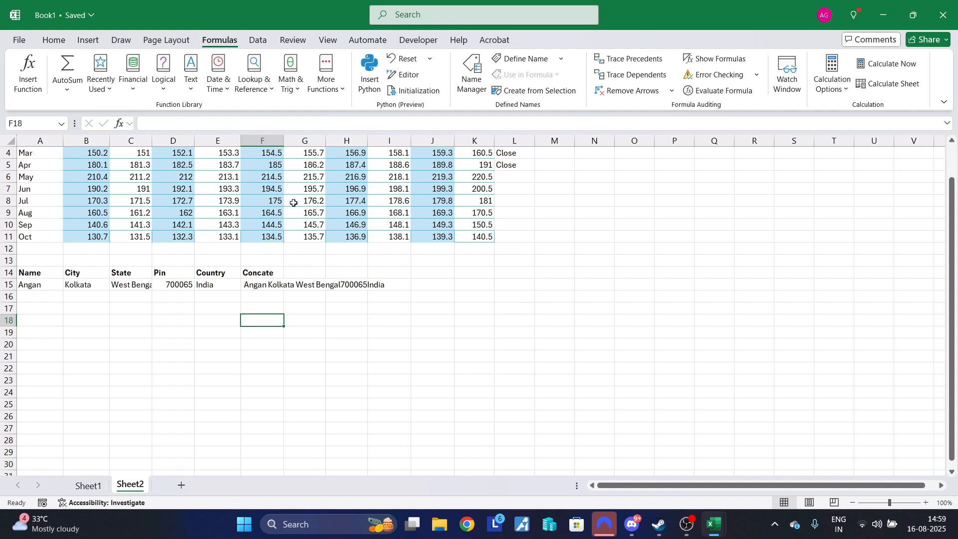
pyautogui.click(191, 72)
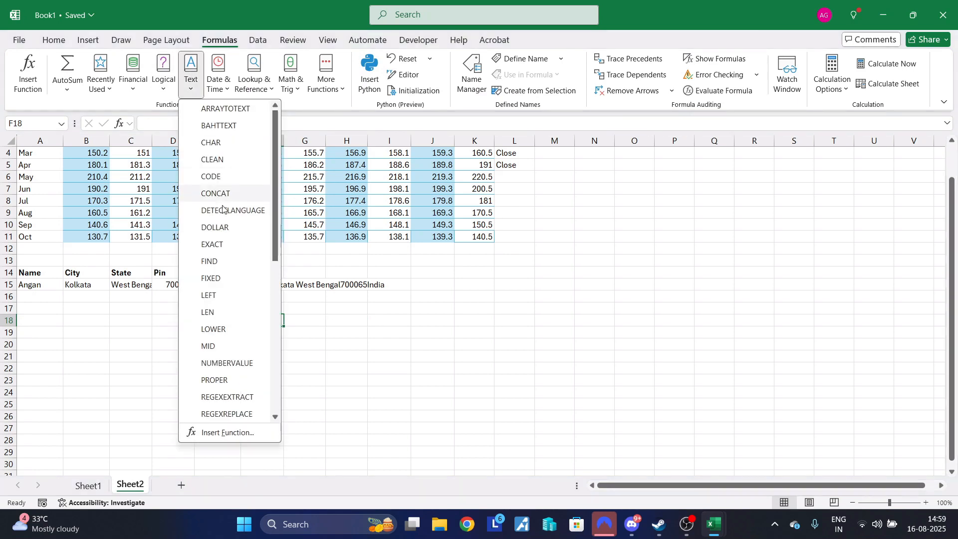
pyautogui.scroll(-2, 230, 382)
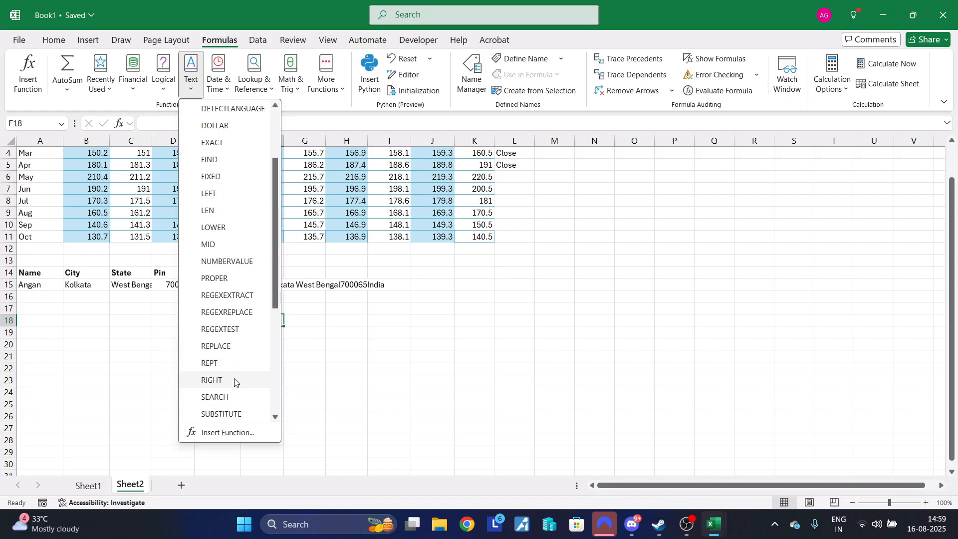
pyautogui.click(249, 349)
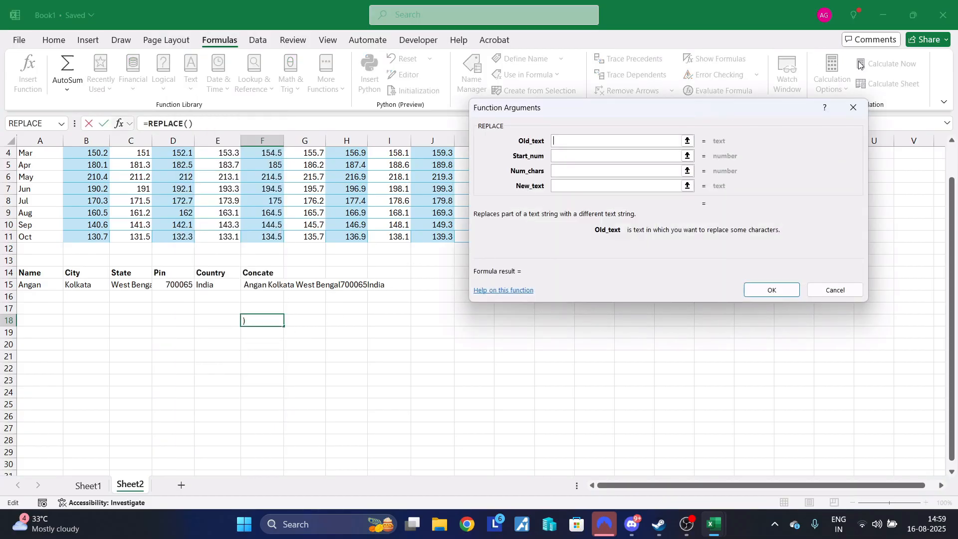
pyautogui.click(852, 107)
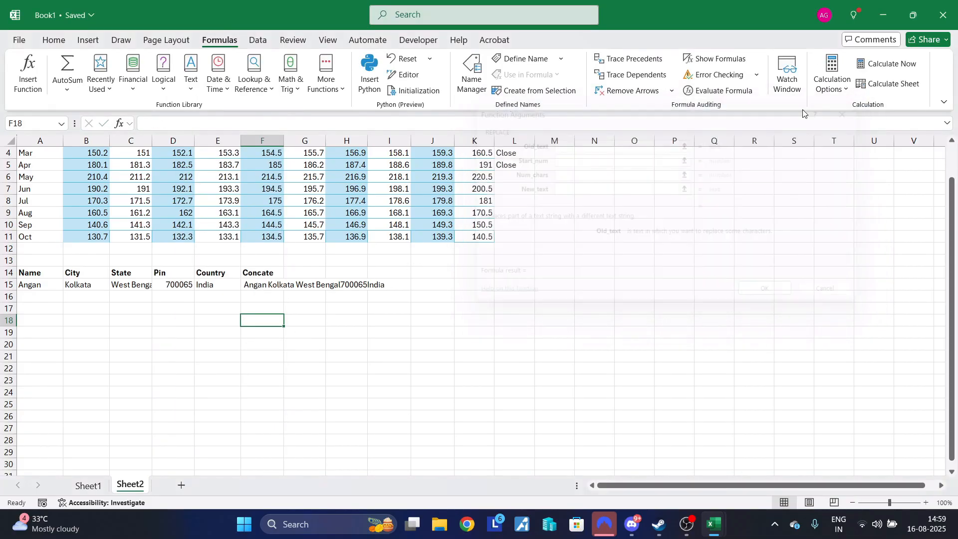
pyautogui.click(379, 139)
# Enter a REPLACE formula in F20 that replaces 7 characters of F15, starting at character 1, with "abc"
pyautogui.click(255, 343)
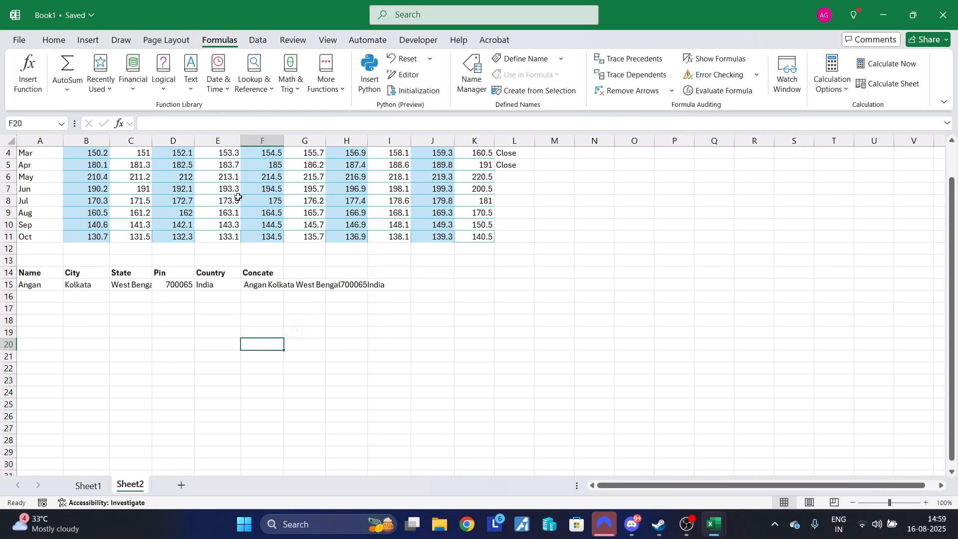
pyautogui.click(230, 127)
pyautogui.write('=')
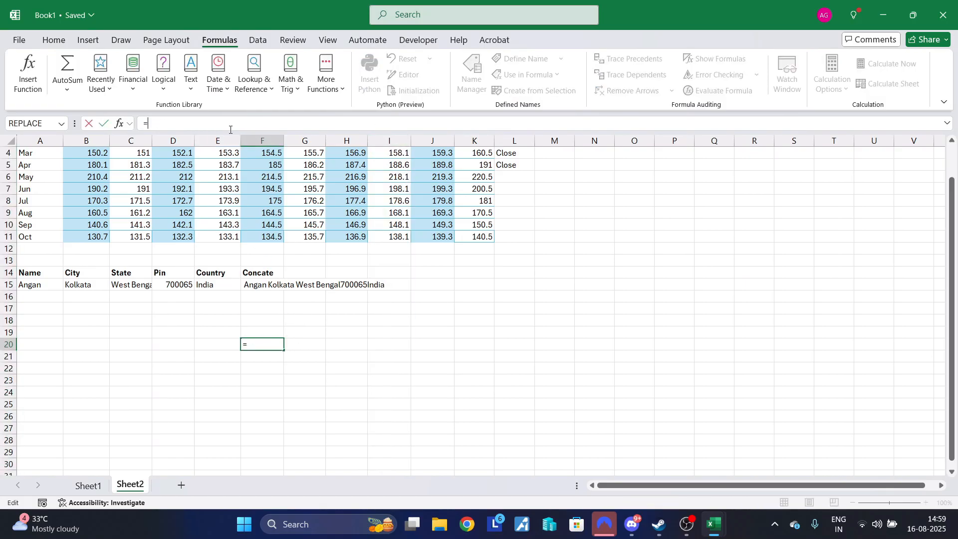
pyautogui.write('replace(')
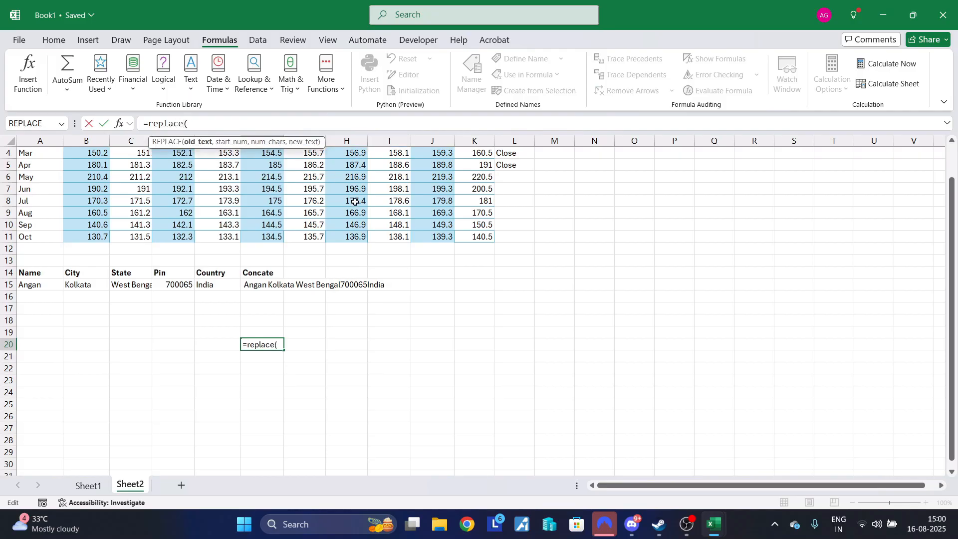
pyautogui.click(268, 283)
pyautogui.write(',')
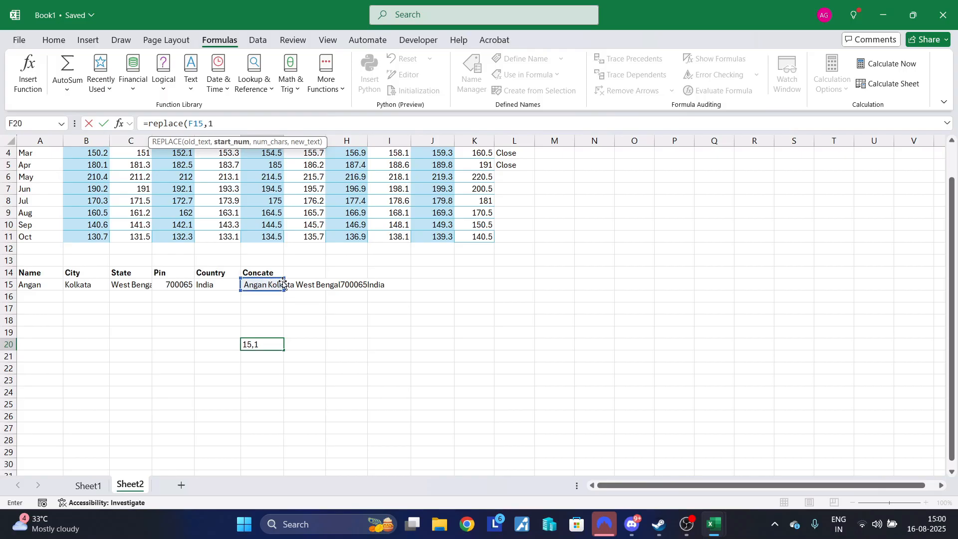
pyautogui.write('1,')
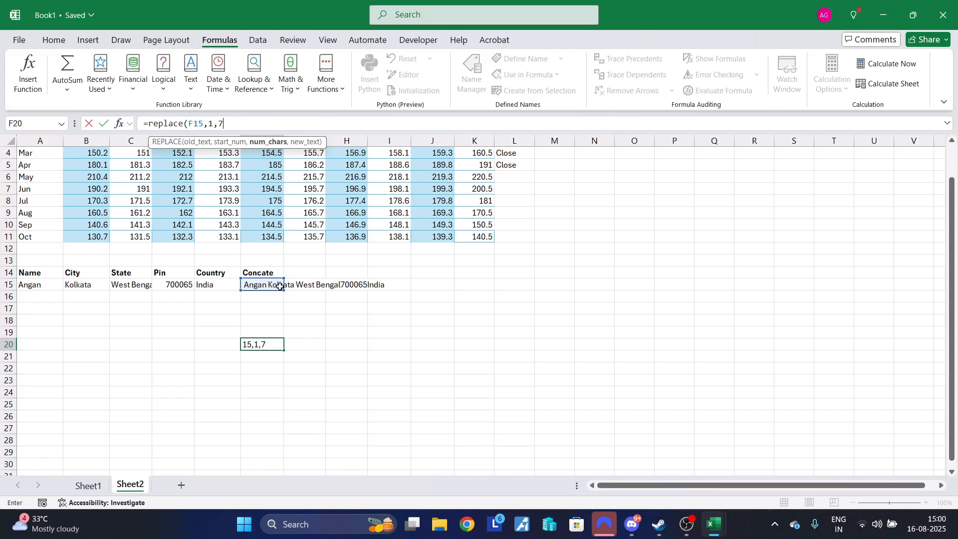
pyautogui.write('7,')
pyautogui.write('"abc")')
pyautogui.press('Return')
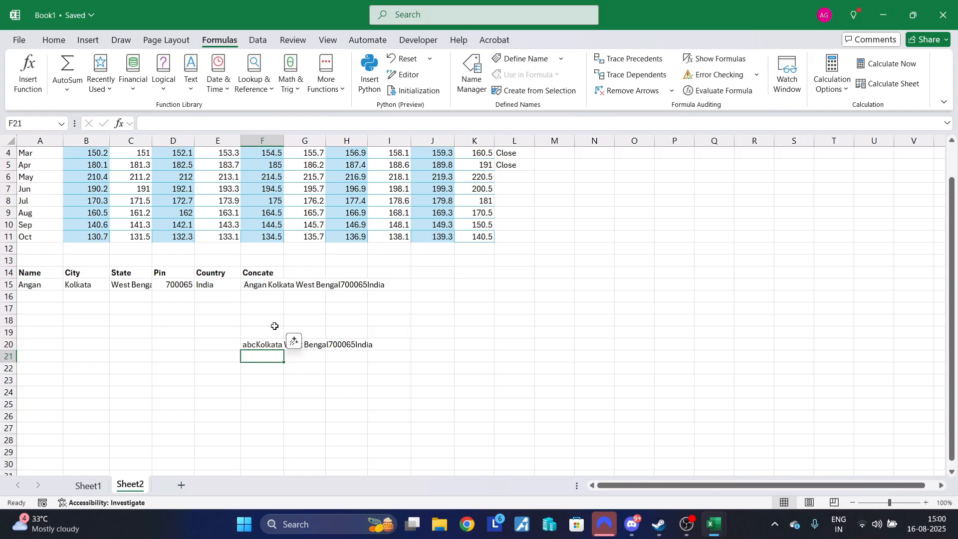
# Change the start number in F20's REPLACE formula to 5 and commit it
pyautogui.click(267, 343)
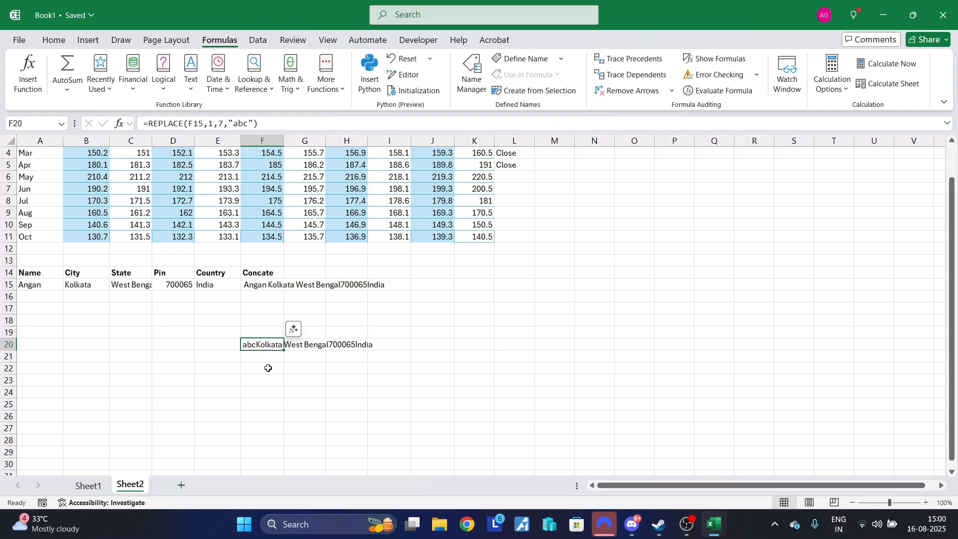
pyautogui.click(256, 290)
pyautogui.click(256, 343)
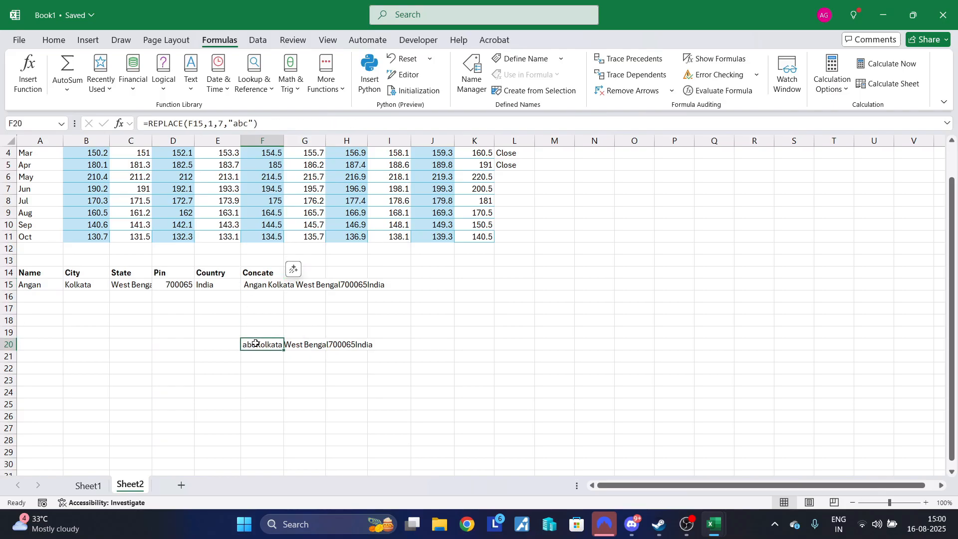
pyautogui.click(215, 124)
pyautogui.press('BackSpace')
pyautogui.write('5')
pyautogui.press('Return')
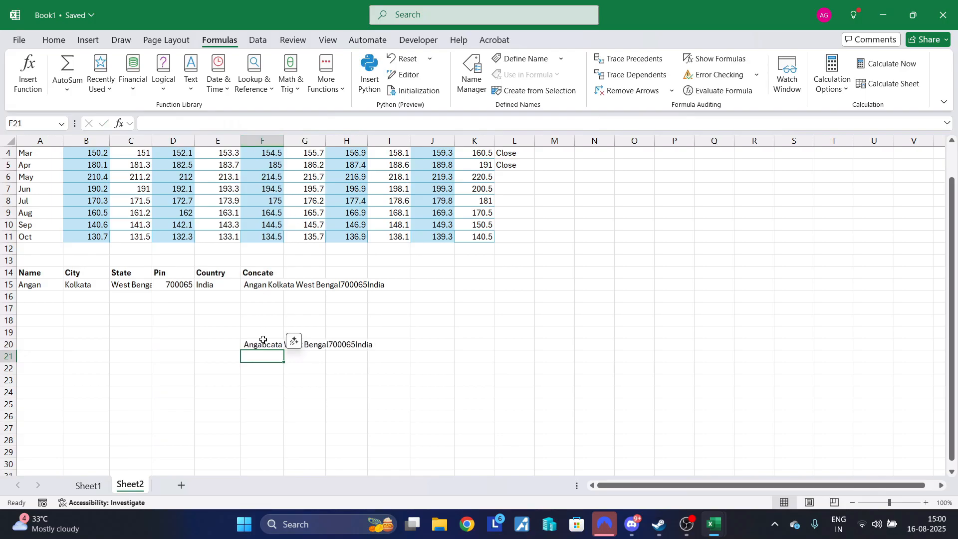
# Change the start number in F20's REPLACE formula to 7 and commit it
pyautogui.click(245, 125)
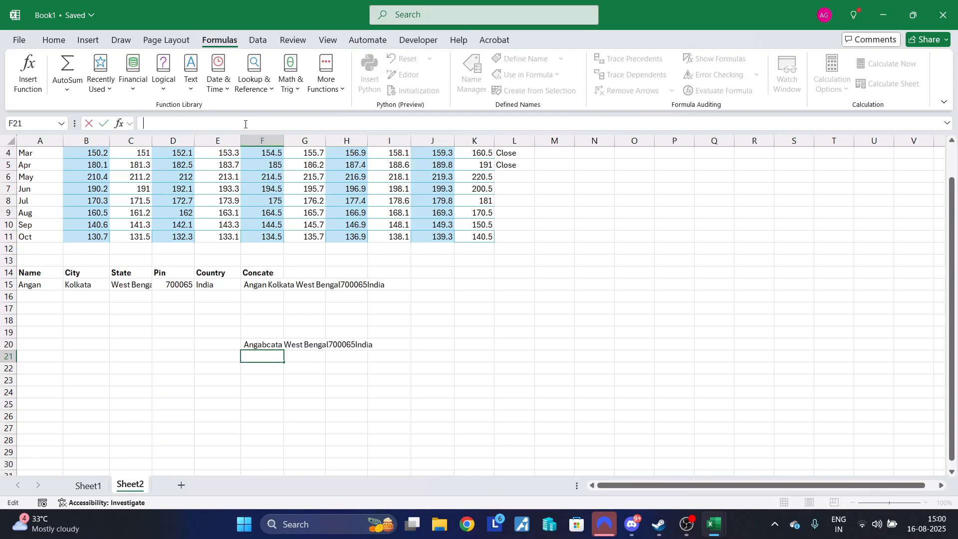
pyautogui.click(262, 343)
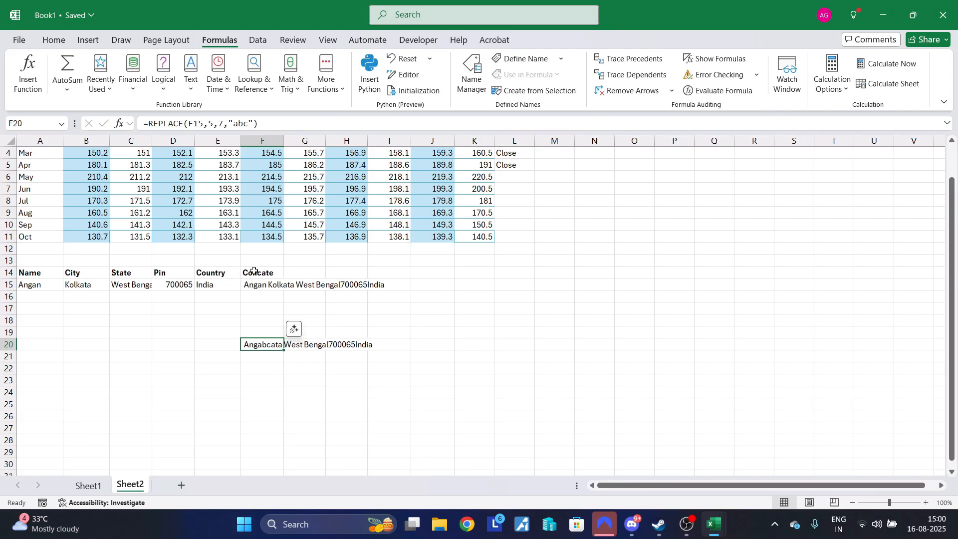
pyautogui.click(215, 123)
pyautogui.press('BackSpace')
pyautogui.write('7')
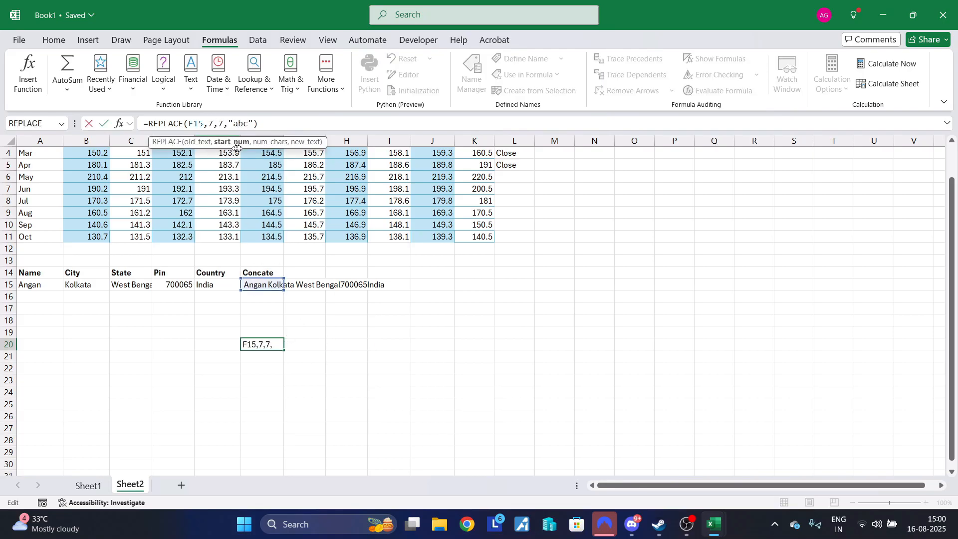
pyautogui.press('Return')
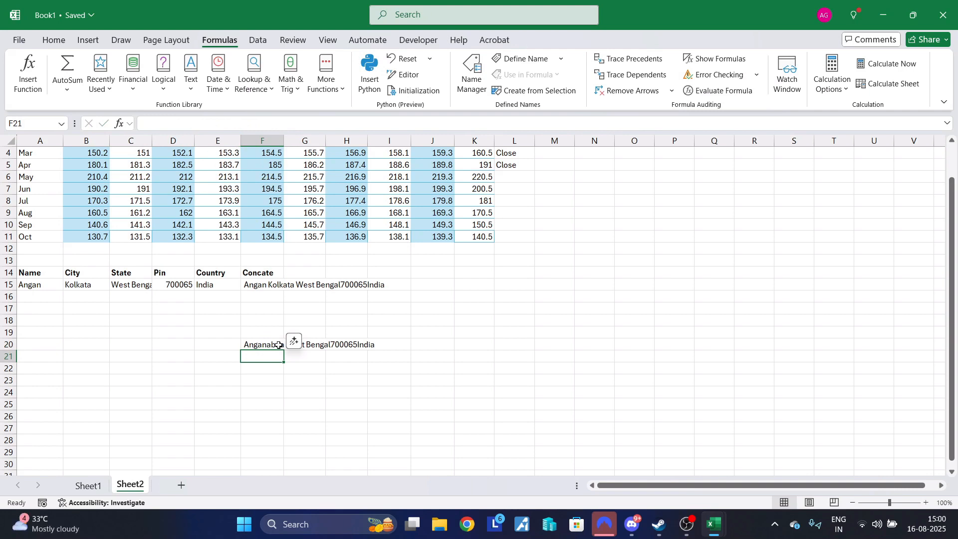
# Open F20's REPLACE formula for editing within its replacement text
pyautogui.click(278, 345)
pyautogui.click(245, 124)
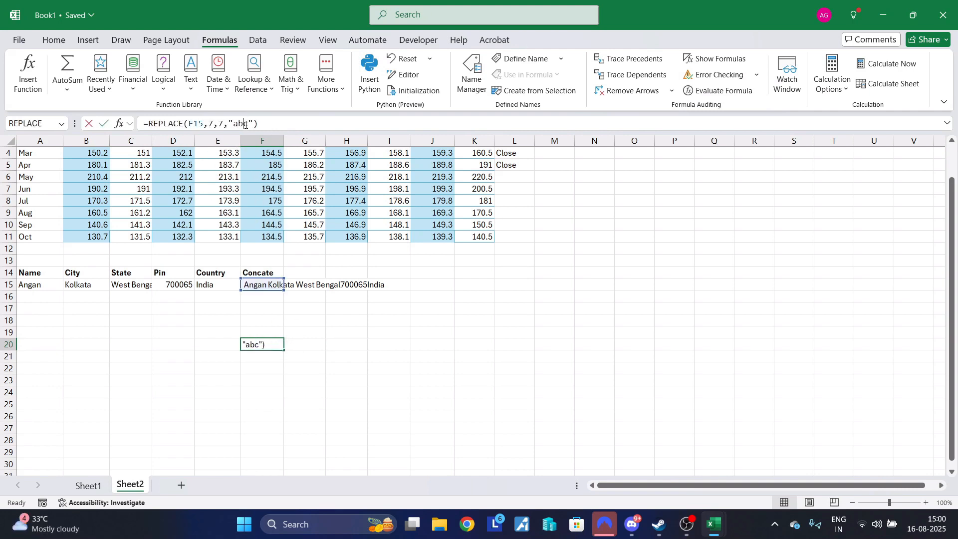
# Set the replacement text of the REPLACE formula in F20 to "Howrah"
pyautogui.moveTo(249, 123); pyautogui.dragTo(236, 122)
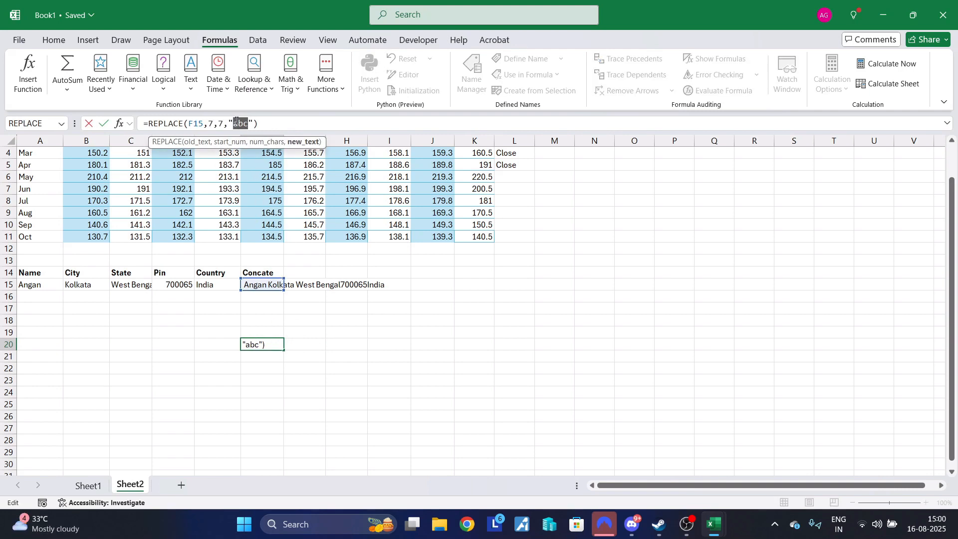
pyautogui.write('Howrah')
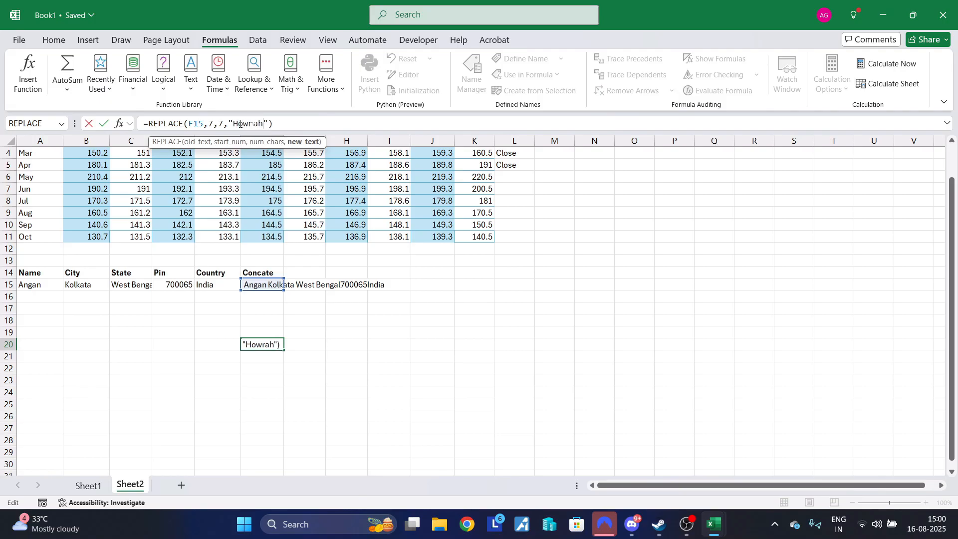
pyautogui.press('Return')
pyautogui.click(347, 344)
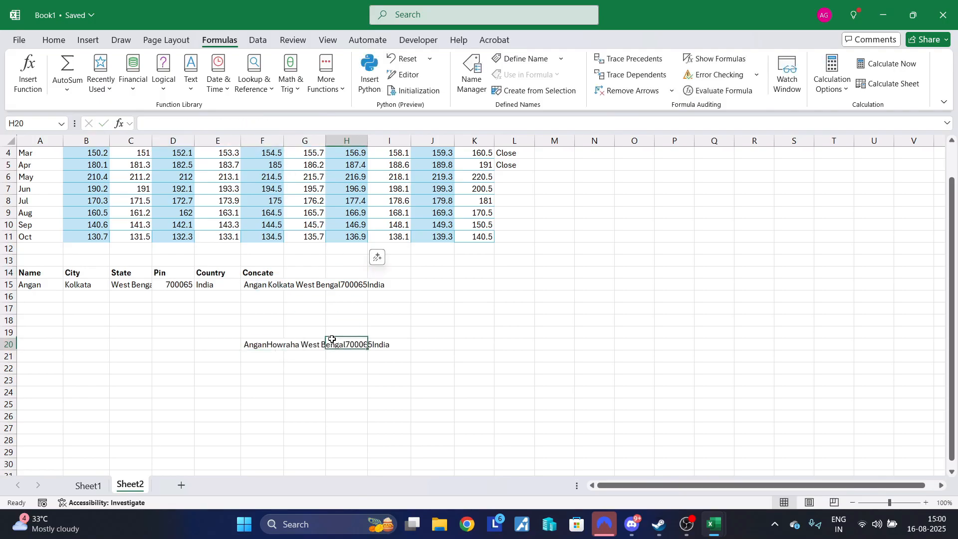
# Clear the REPLACE formula from cell F20
pyautogui.click(291, 127)
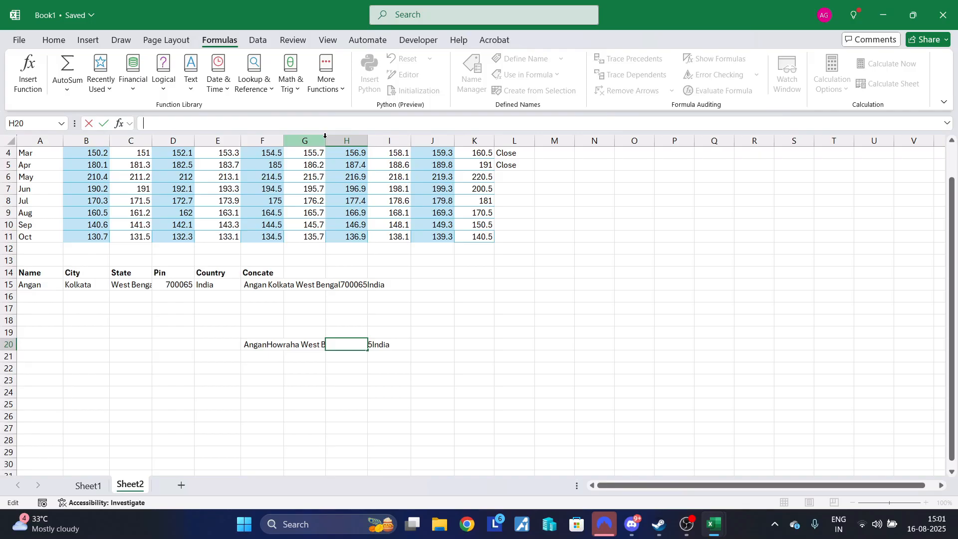
pyautogui.click(263, 342)
pyautogui.press('Delete')
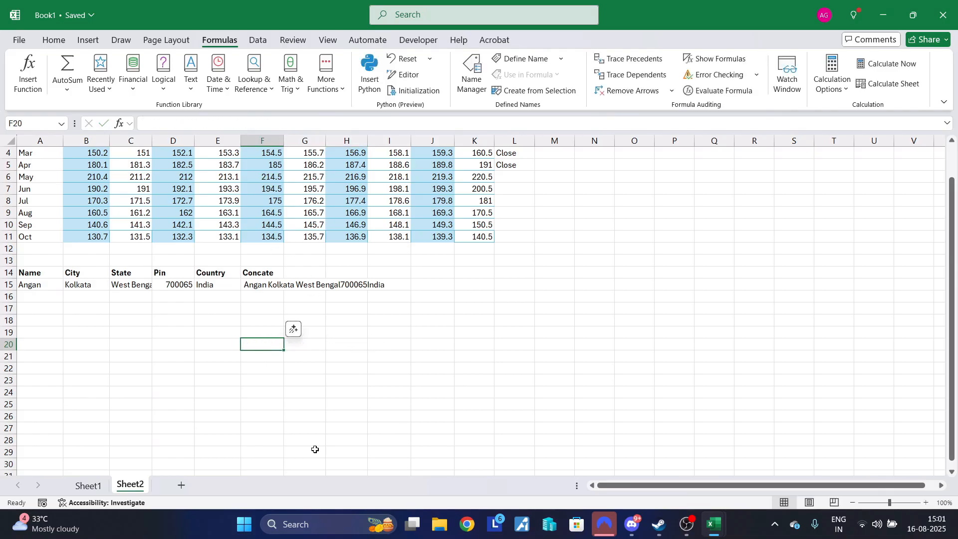
pyautogui.click(191, 74)
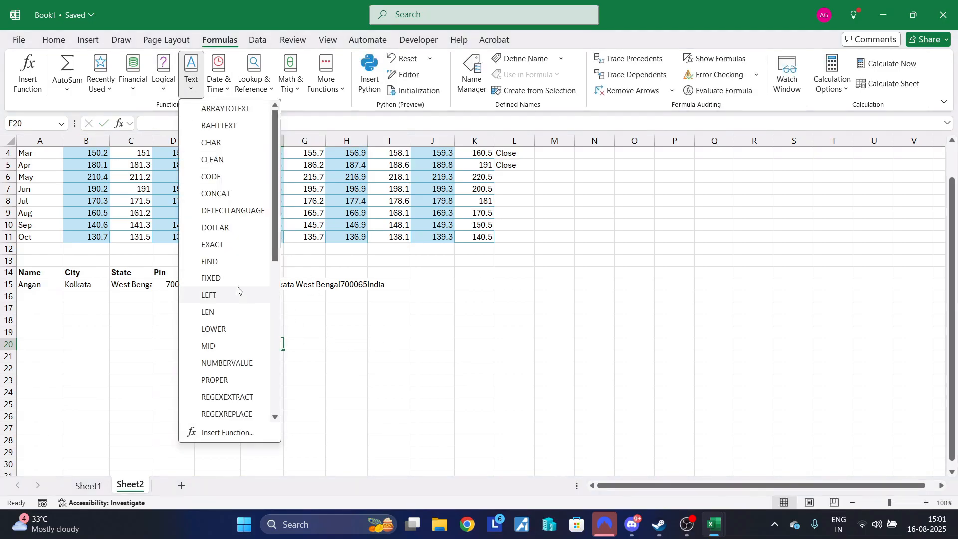
pyautogui.scroll(-2, 244, 300)
pyautogui.scroll(-4, 244, 299)
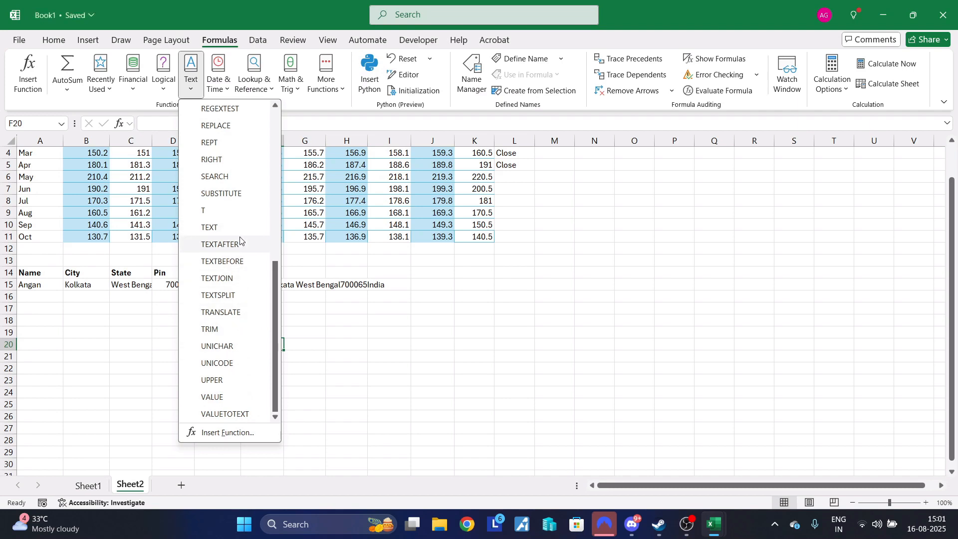
pyautogui.click(234, 255)
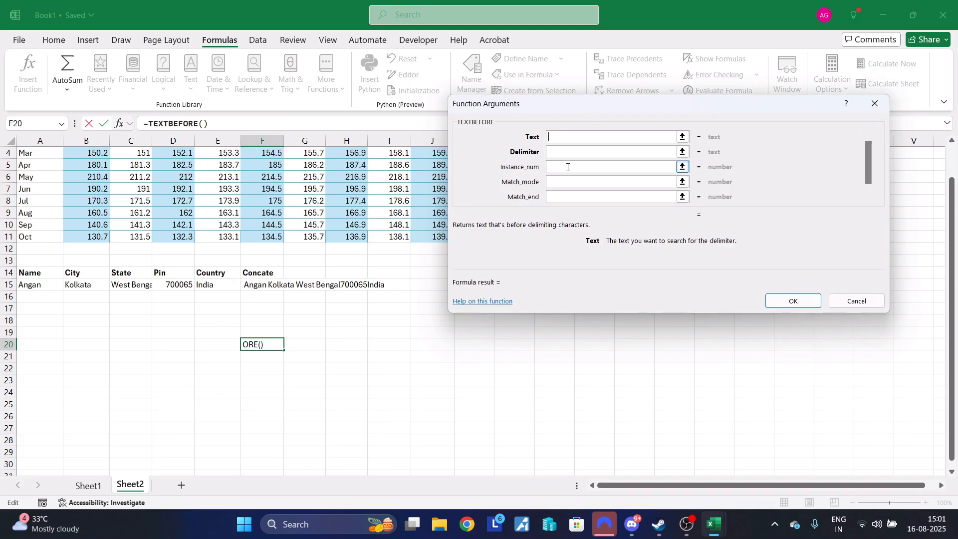
pyautogui.click(846, 298)
pyautogui.click(288, 285)
pyautogui.click(269, 287)
# Begin a TEXTBEFORE formula in F18 with F15 as the text, a space " " as the delimiter and instance number 1
pyautogui.click(264, 320)
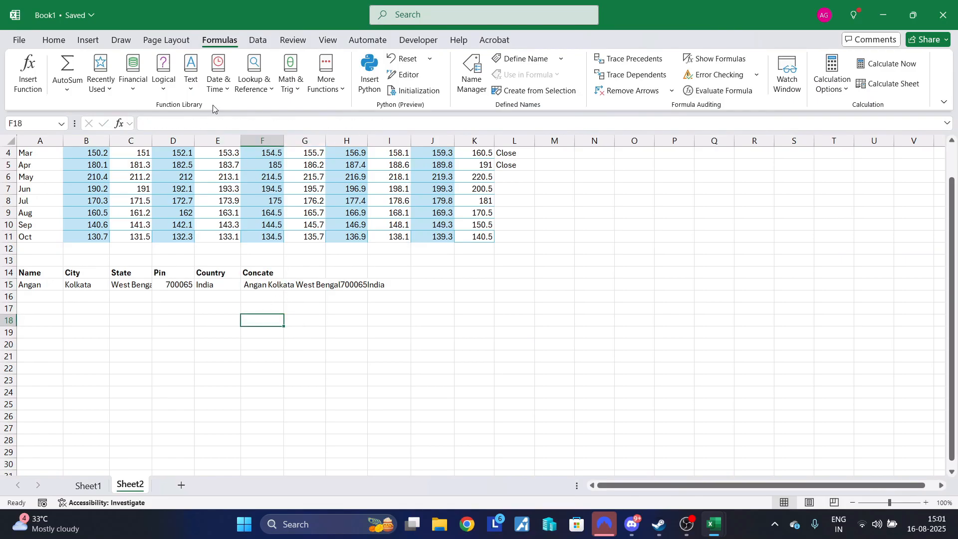
pyautogui.click(166, 86)
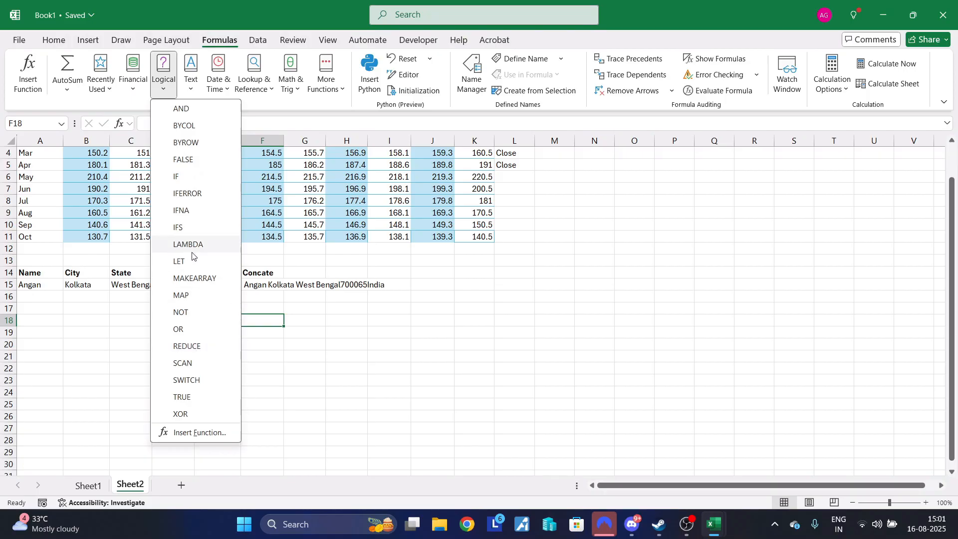
pyautogui.click(329, 121)
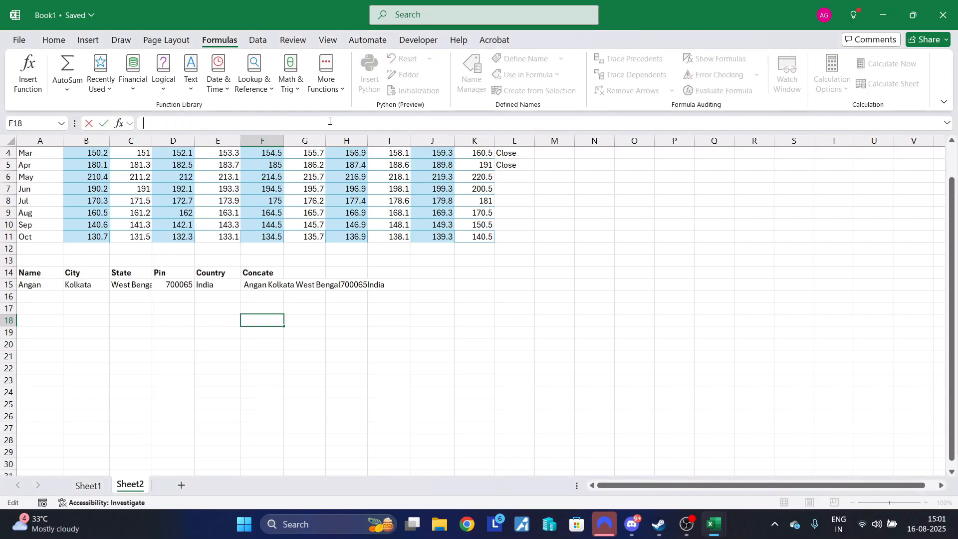
pyautogui.write('=text')
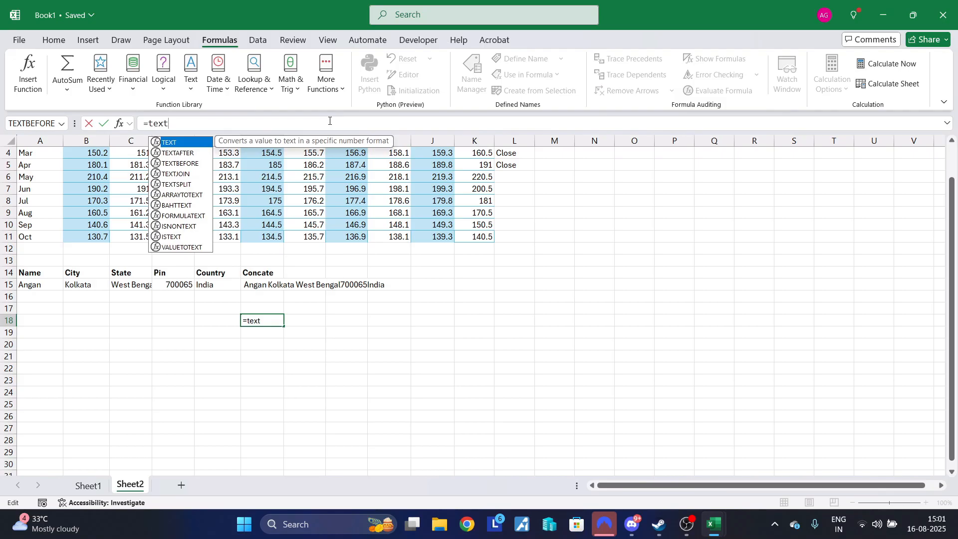
pyautogui.write('before')
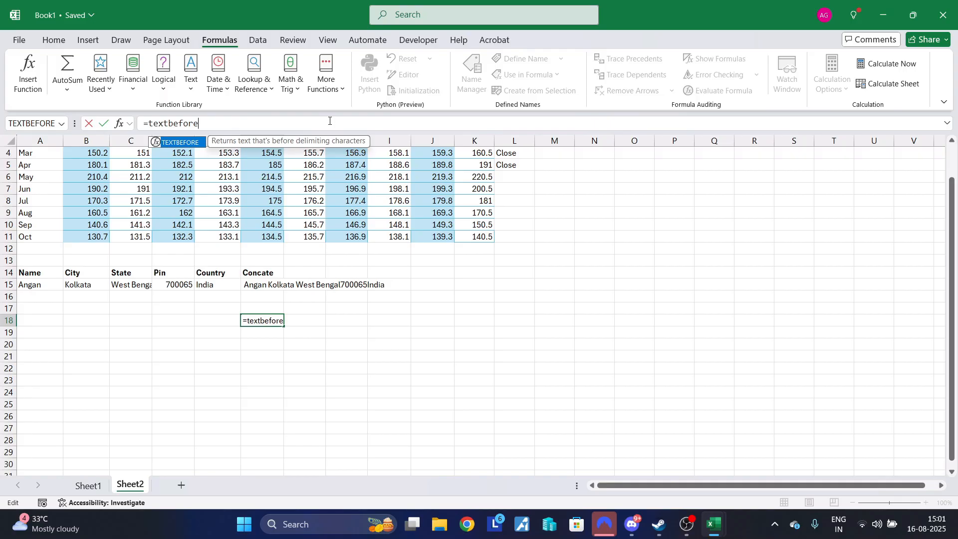
pyautogui.write('(')
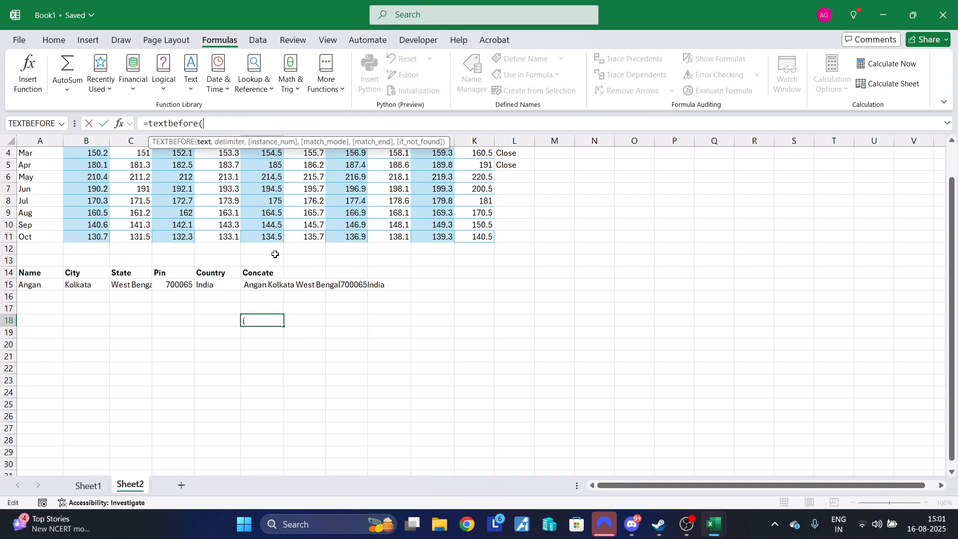
pyautogui.click(275, 285)
pyautogui.write('.')
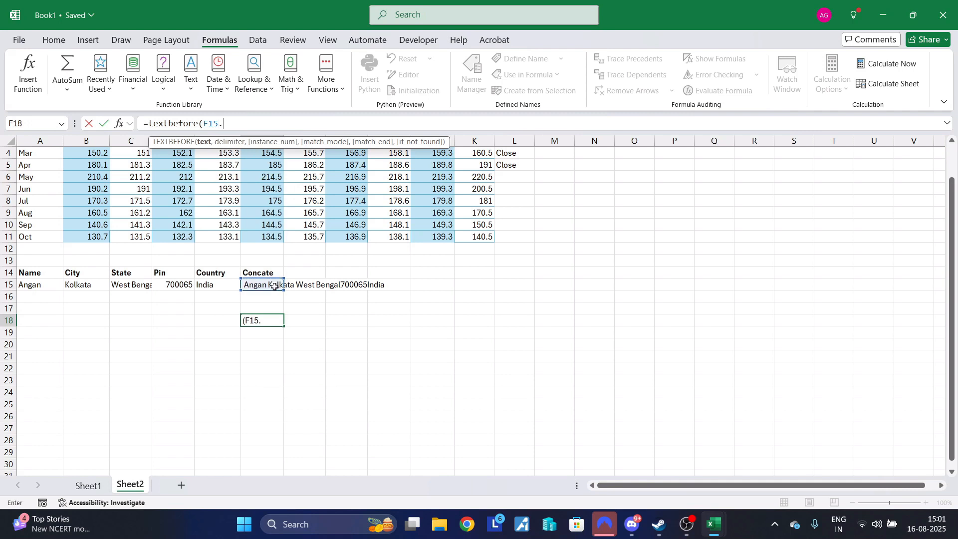
pyautogui.press('BackSpace')
pyautogui.write('," ",1')
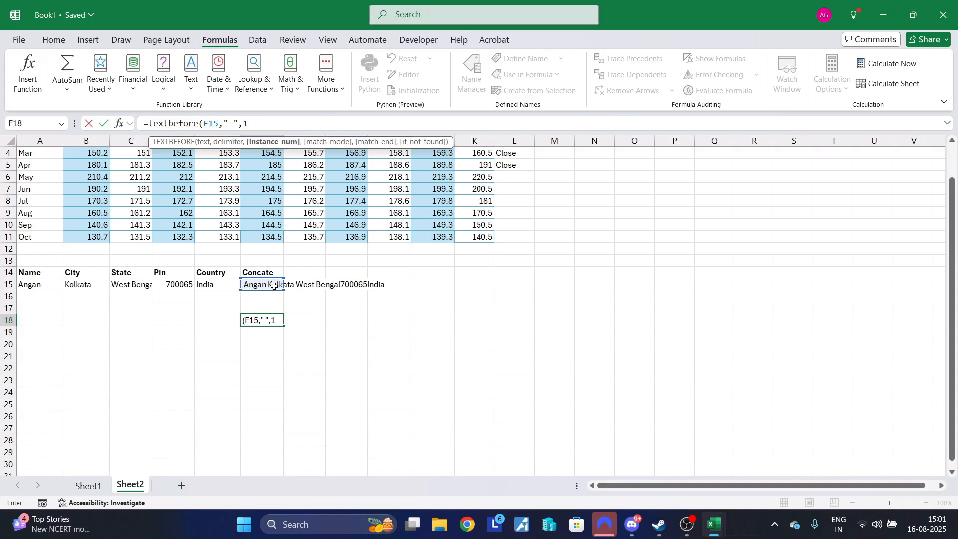
# Complete the F18 formula with match mode 0, match end 1 and "Not found" as the fallback, accepting the suggested quote correction
pyautogui.write(',')
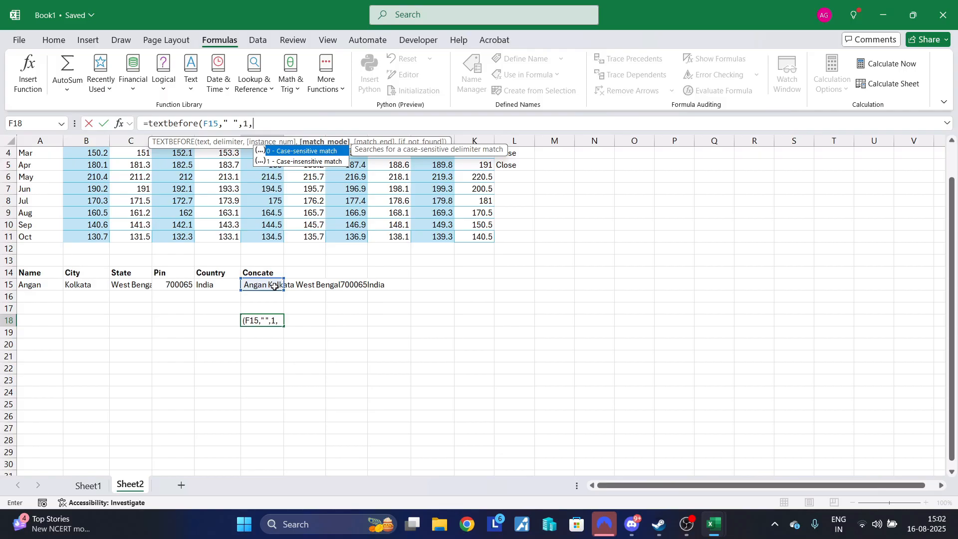
pyautogui.write('0')
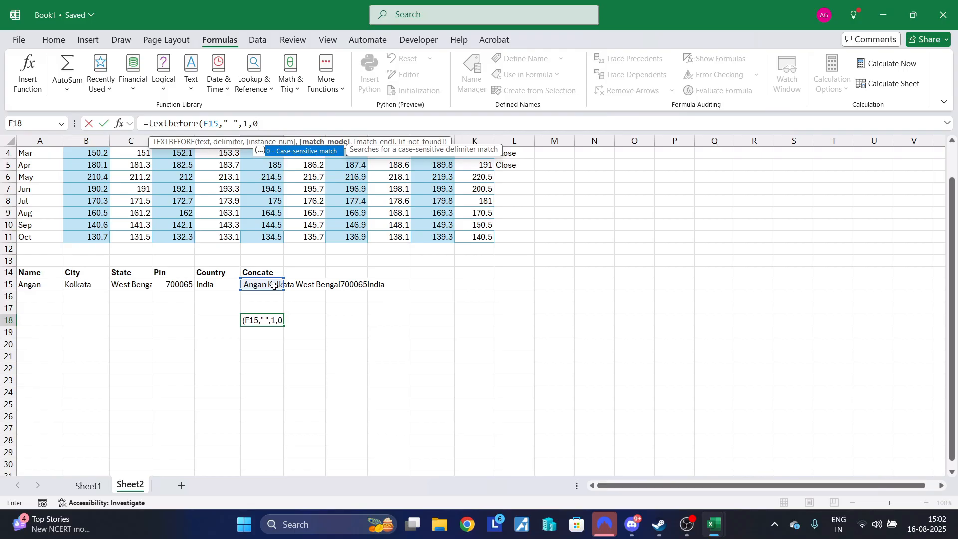
pyautogui.write(',')
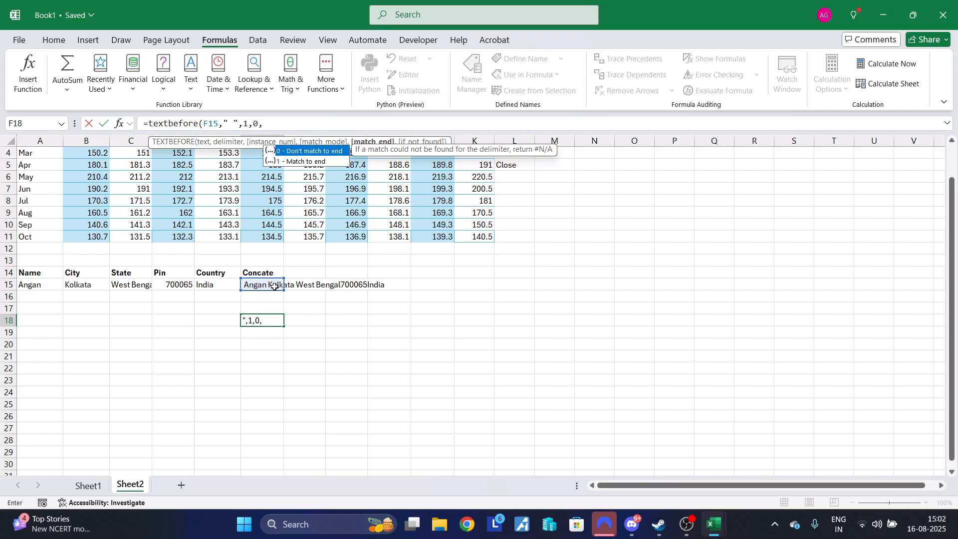
pyautogui.write('",1')
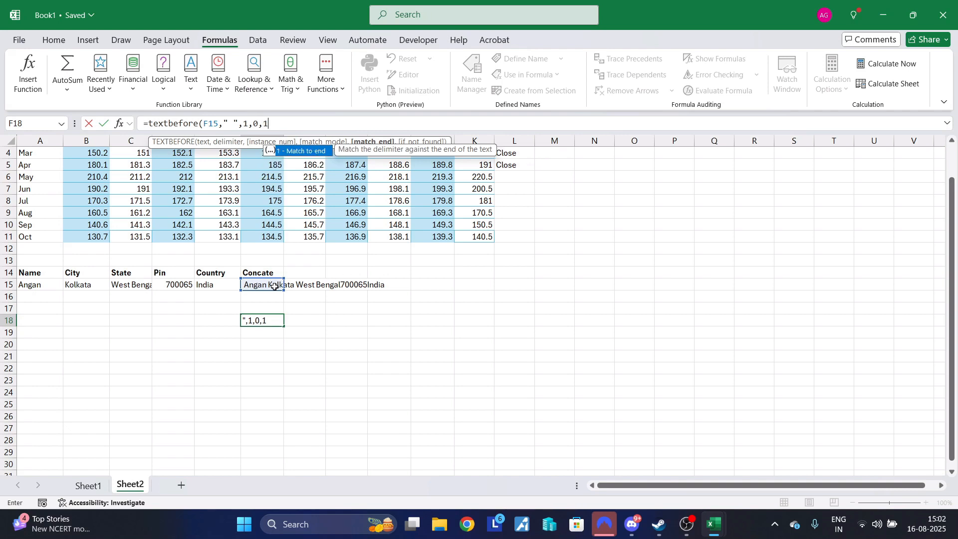
pyautogui.write(',0,1,')
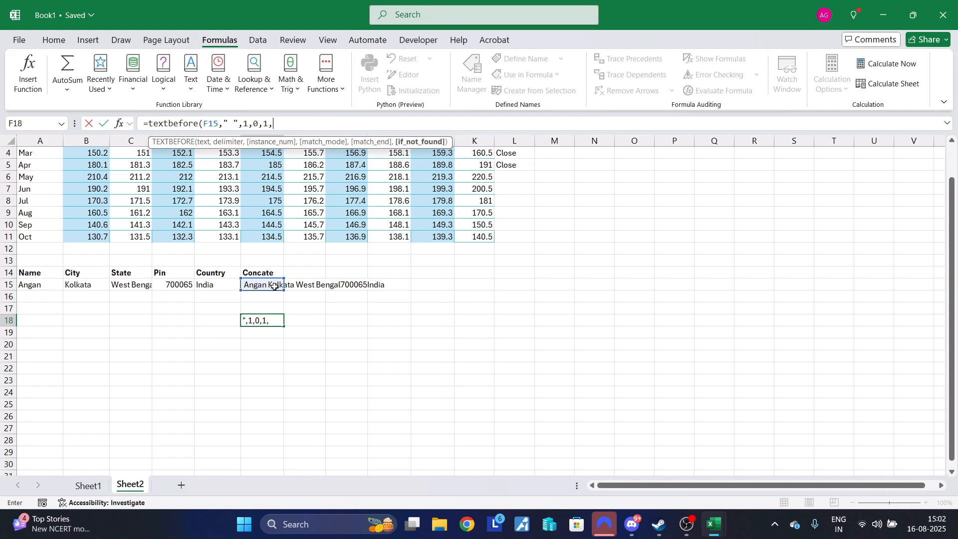
pyautogui.write('"Not found)')
pyautogui.press('Return')
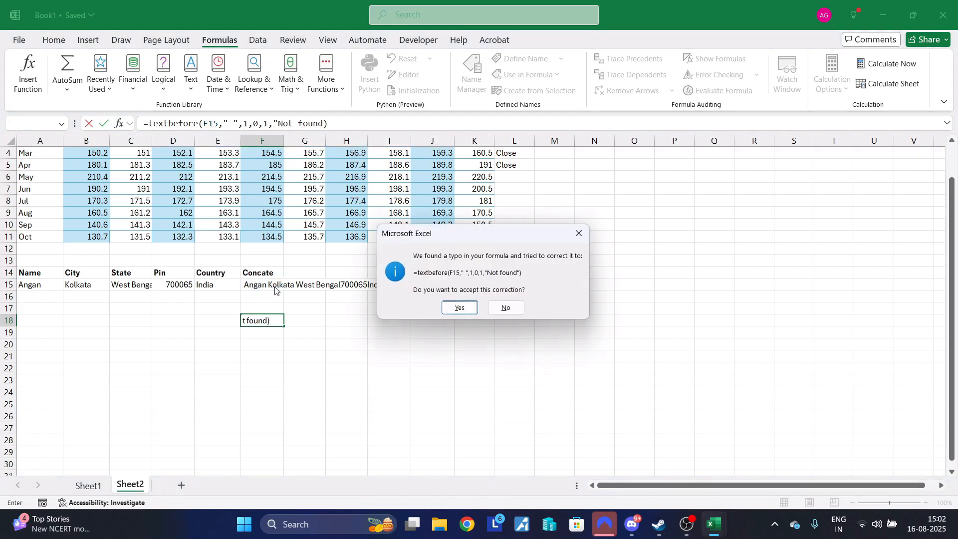
pyautogui.click(458, 308)
pyautogui.click(263, 319)
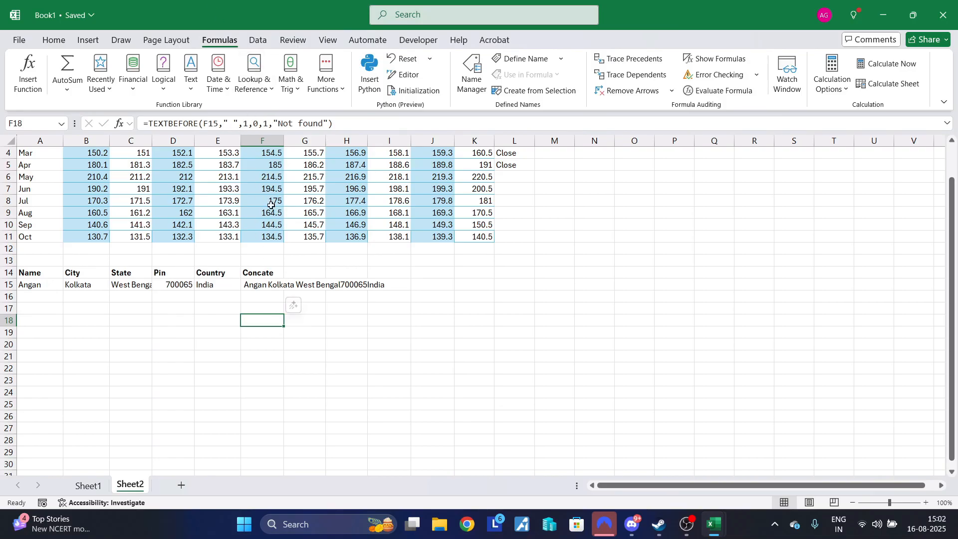
# Remove the leading space argument from the CONCATENATE formula in F15
pyautogui.click(255, 284)
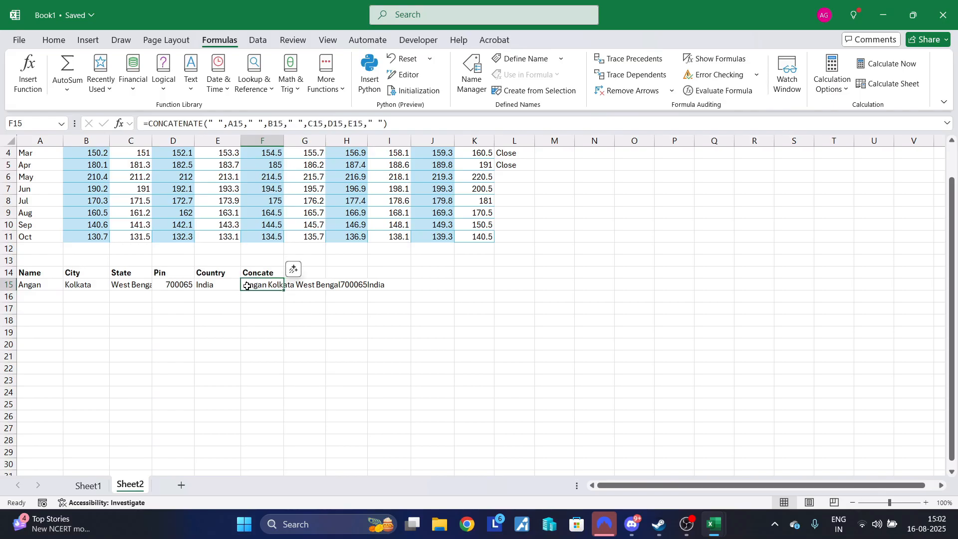
pyautogui.moveTo(228, 125); pyautogui.dragTo(211, 121)
pyautogui.press('BackSpace')
pyautogui.press('Return')
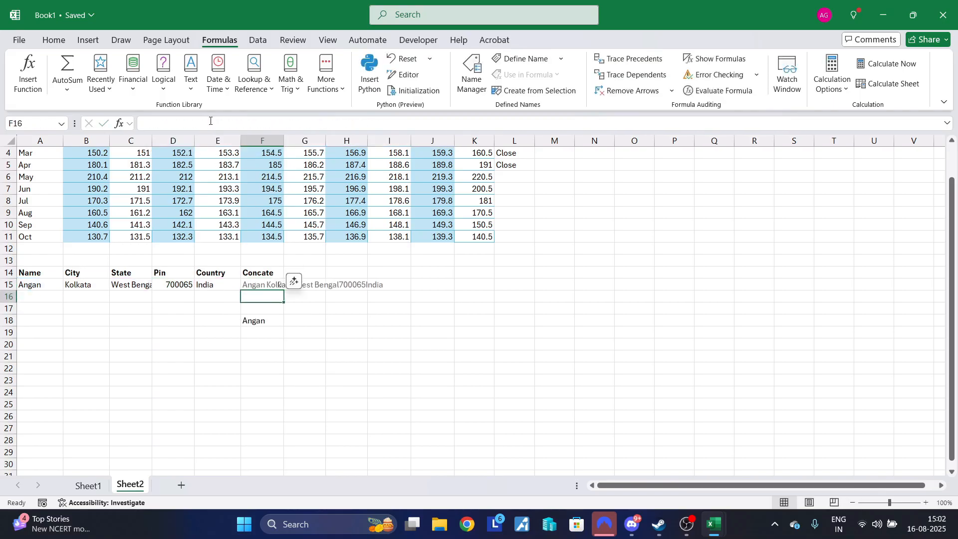
# Review the TEXTBEFORE formula in F18 against the CONCATENATE formula in F15
pyautogui.click(258, 322)
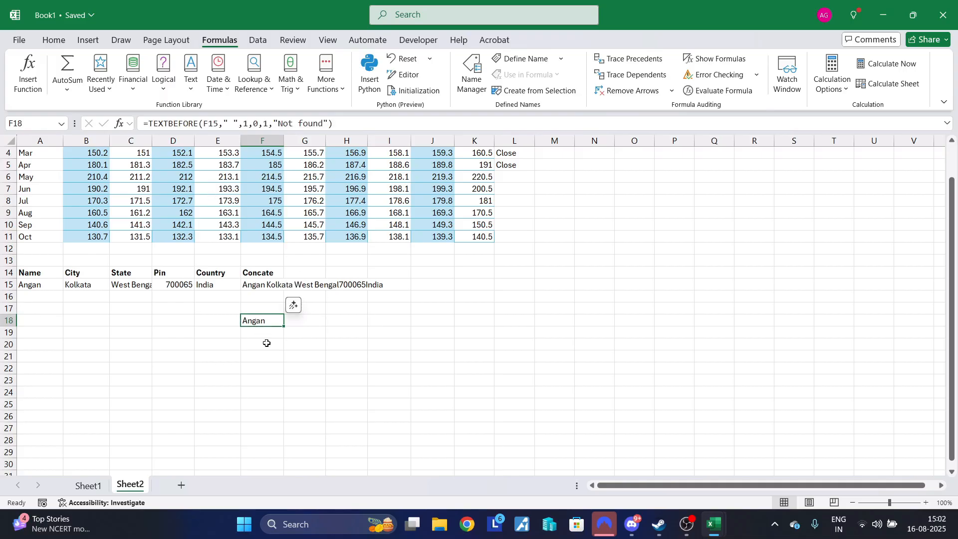
pyautogui.click(266, 285)
pyautogui.doubleClick(266, 285)
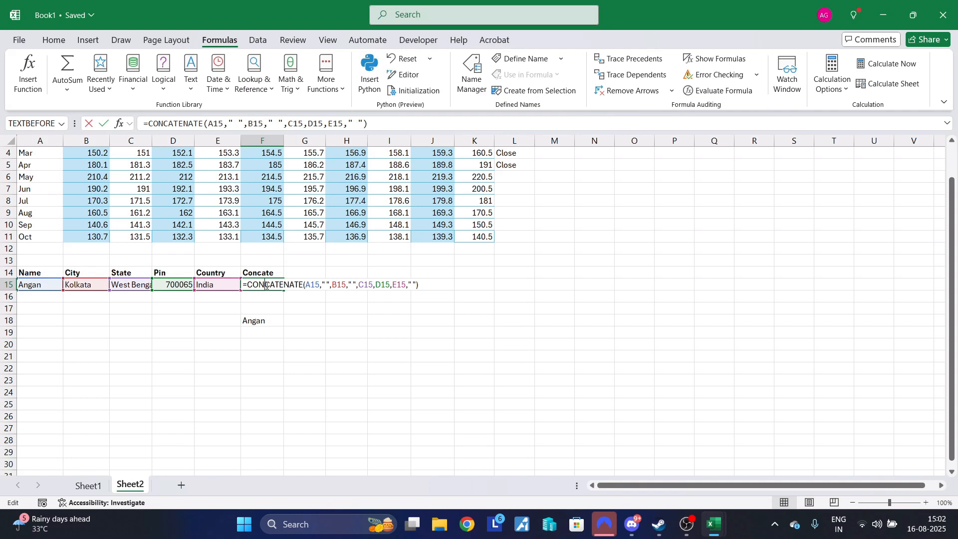
pyautogui.click(287, 308)
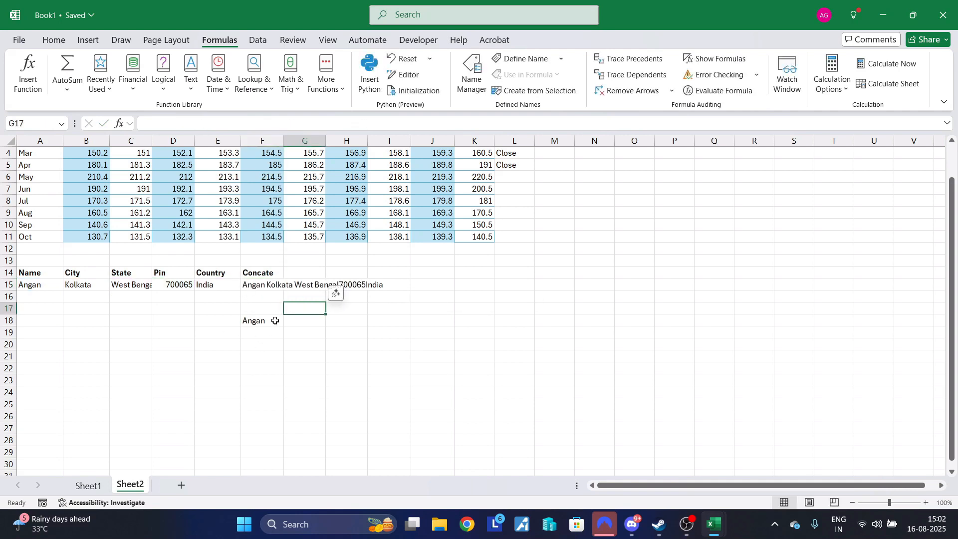
pyautogui.doubleClick(256, 319)
pyautogui.press('Escape')
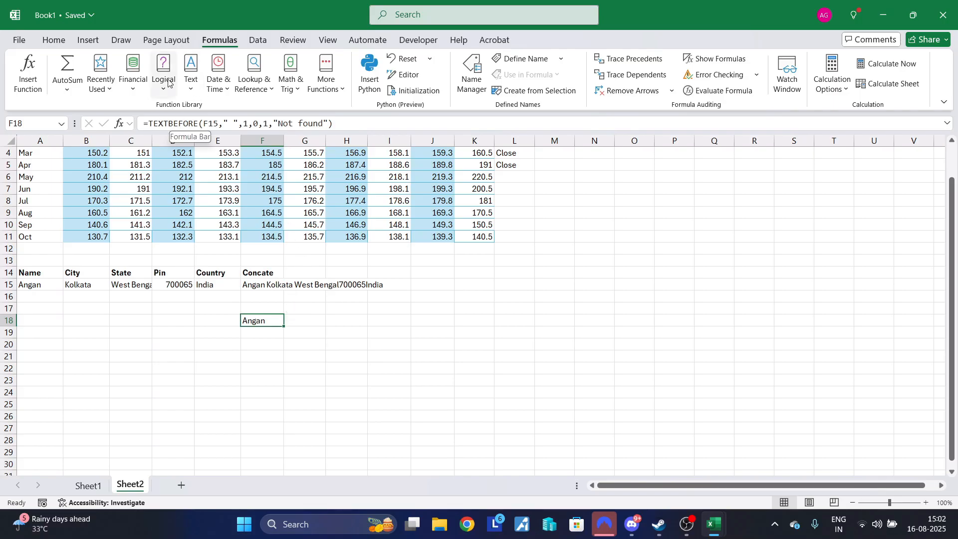
pyautogui.click(190, 74)
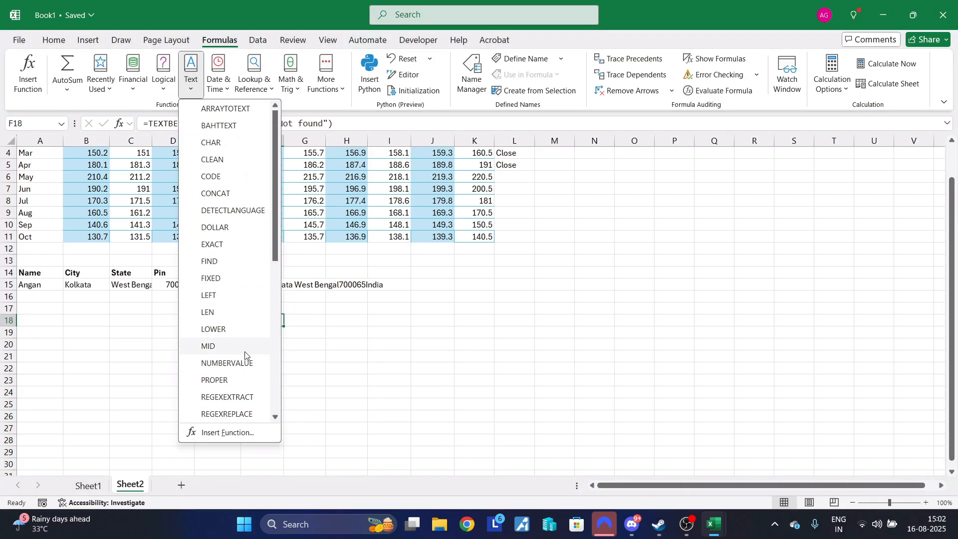
pyautogui.scroll(-1, 259, 240)
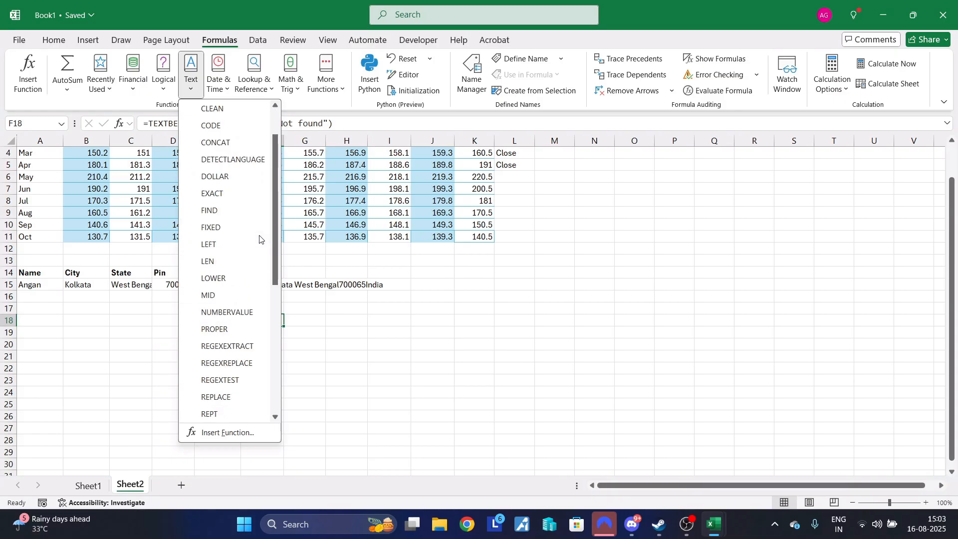
pyautogui.scroll(-3, 259, 239)
pyautogui.click(314, 295)
pyautogui.click(322, 344)
# Change the function of the formula in F18 to TEXTAFTER, using the same arguments
pyautogui.click(275, 320)
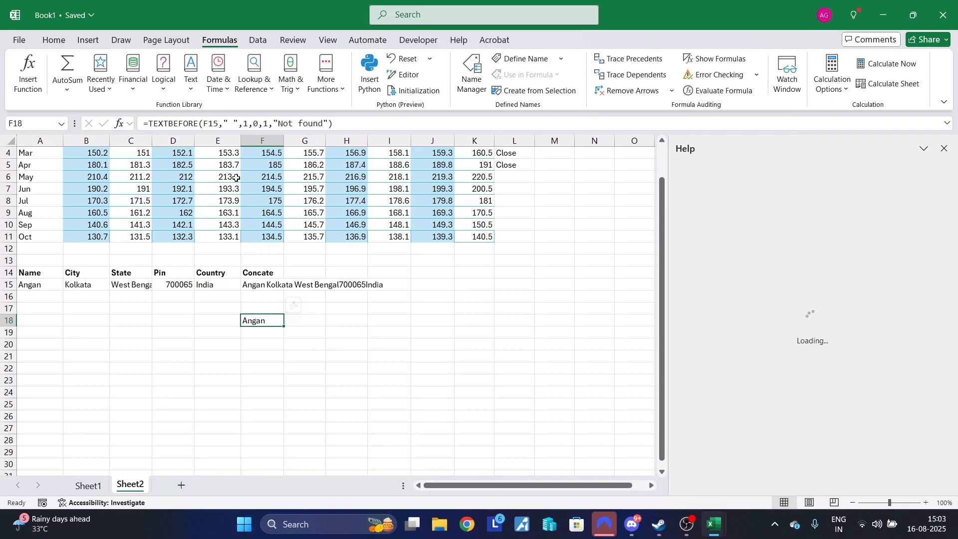
pyautogui.moveTo(200, 123); pyautogui.dragTo(170, 119)
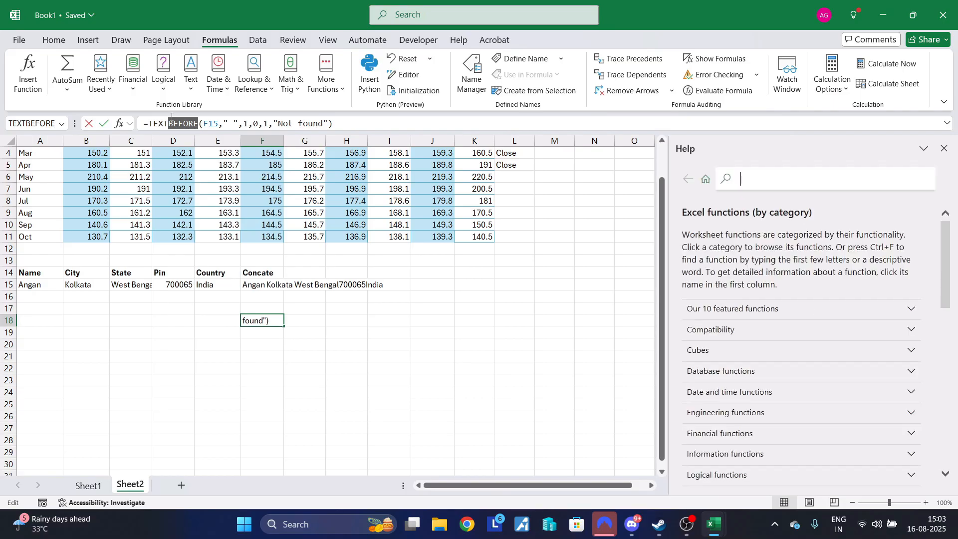
pyautogui.write('after')
pyautogui.press('Return')
pyautogui.moveTo(198, 123); pyautogui.dragTo(170, 123)
pyautogui.write('A')
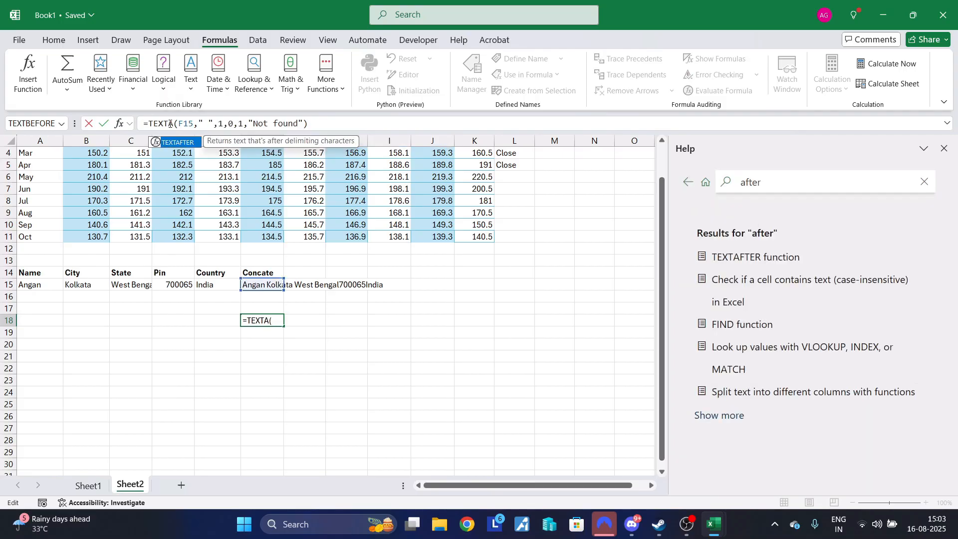
pyautogui.press('Tab')
pyautogui.press('Return')
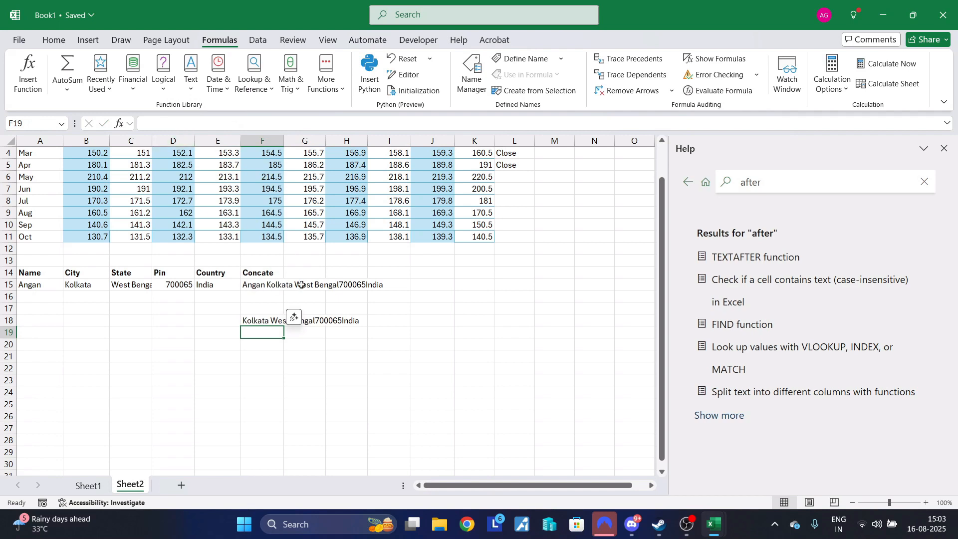
# Clear the TEXTAFTER formula from F18
pyautogui.click(253, 322)
pyautogui.press('Delete')
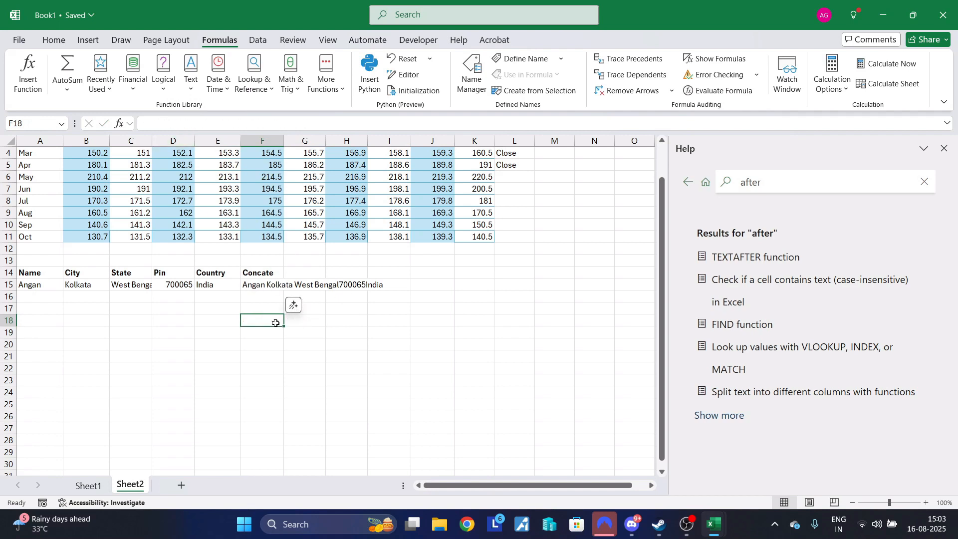
pyautogui.click(164, 75)
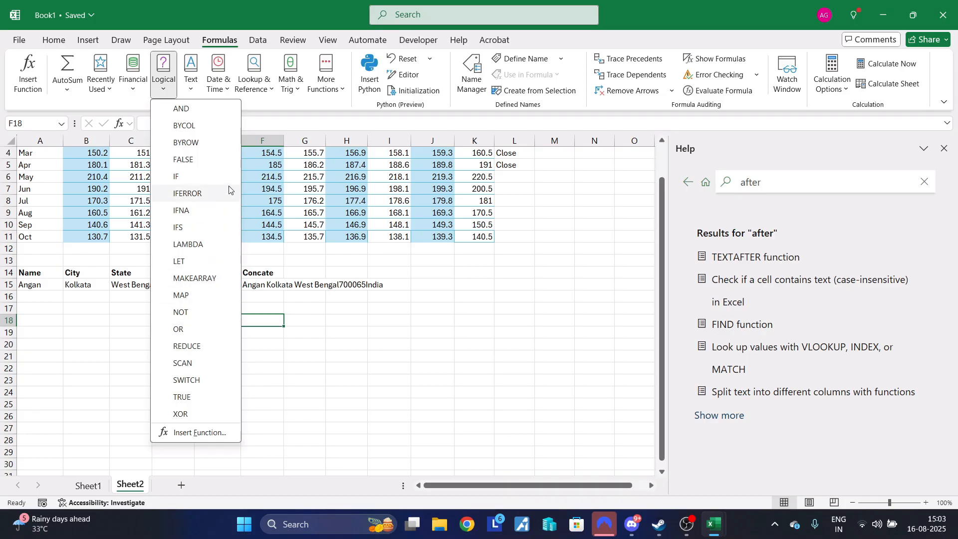
pyautogui.click(191, 75)
pyautogui.scroll(-6, 218, 261)
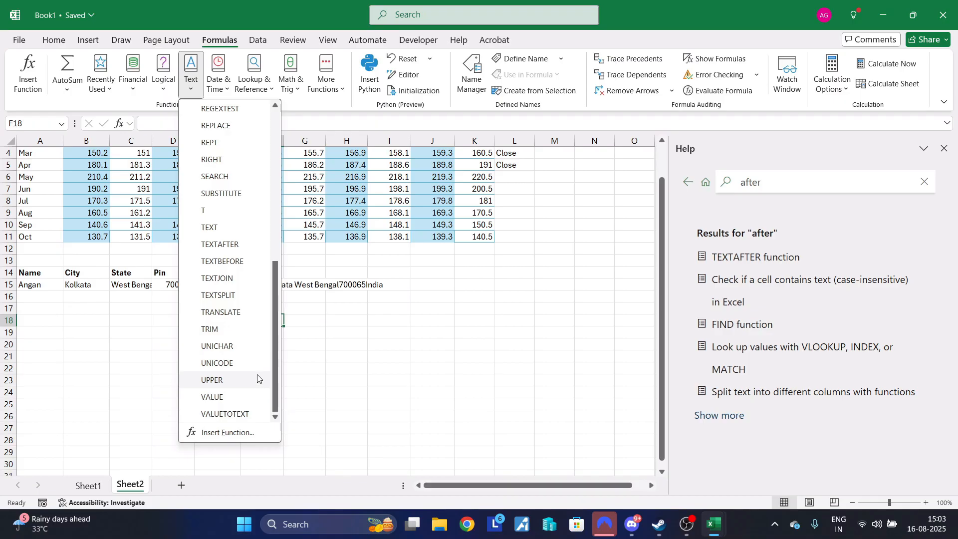
pyautogui.click(217, 81)
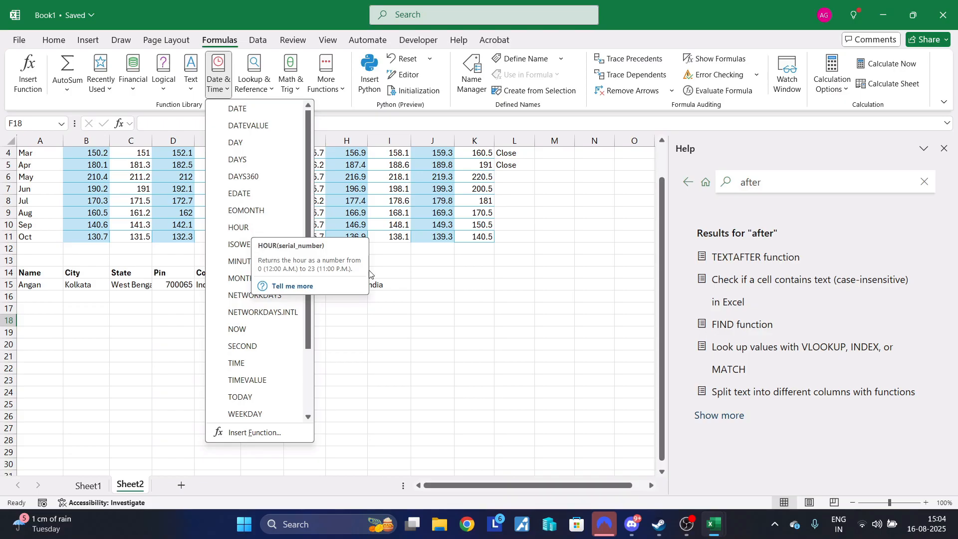
pyautogui.press('Escape')
pyautogui.click(173, 296)
pyautogui.moveTo(40, 274); pyautogui.dragTo(280, 295)
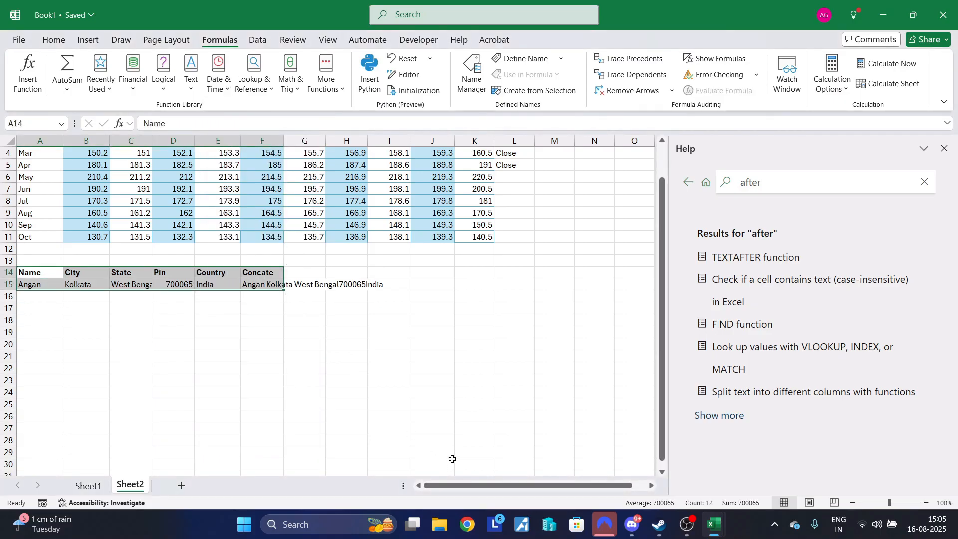
# Switch to Copilot and ask it to "create a date table dummy data"
pyautogui.press('super+c')
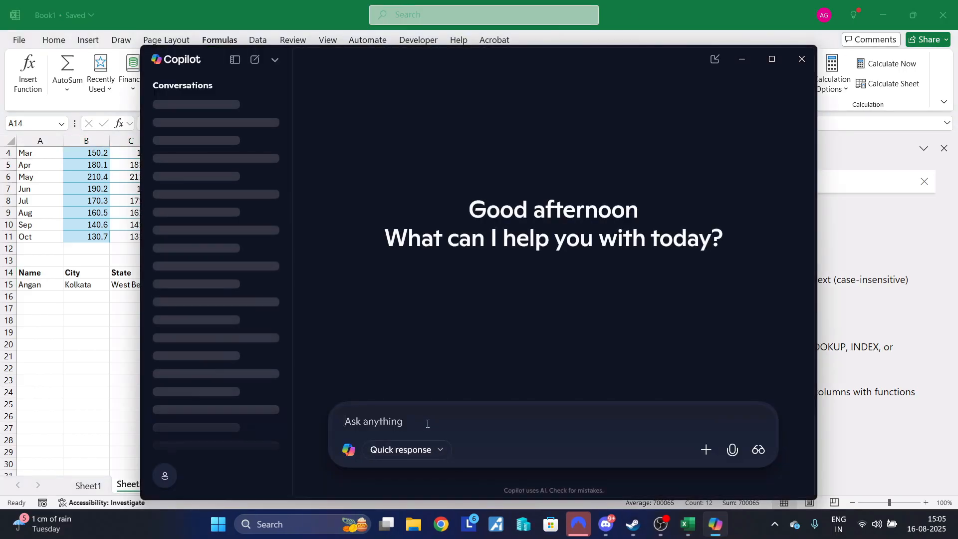
pyautogui.write('c')
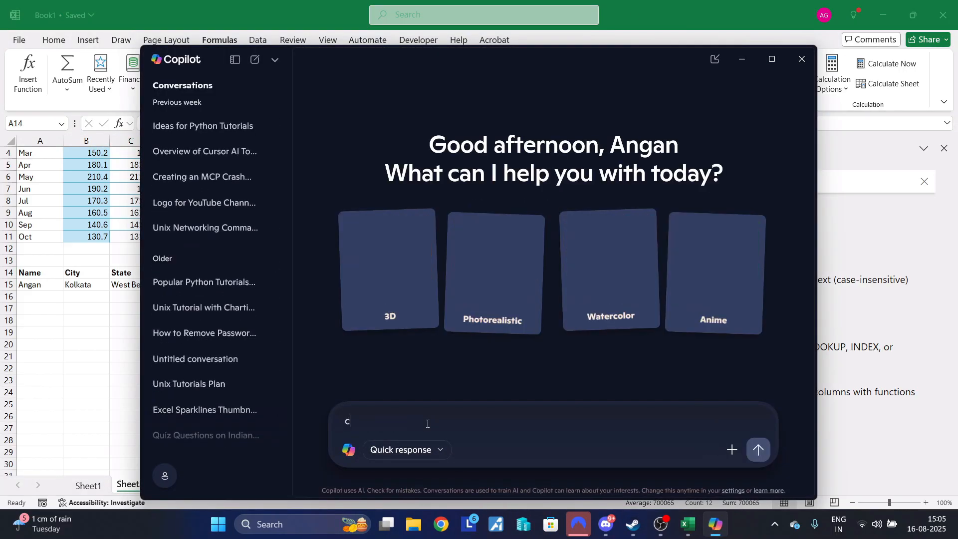
pyautogui.write('reate a dat')
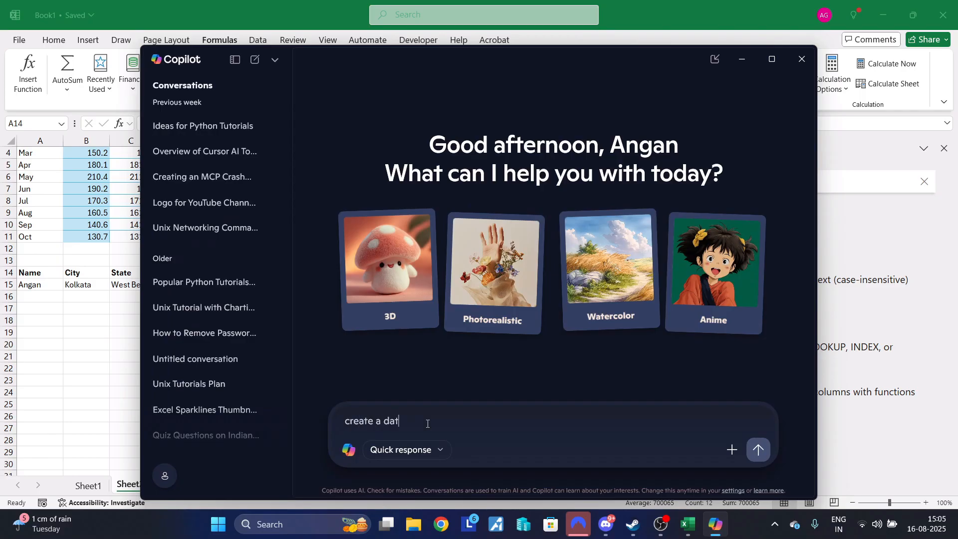
pyautogui.write('e table dummy data')
pyautogui.press('Return')
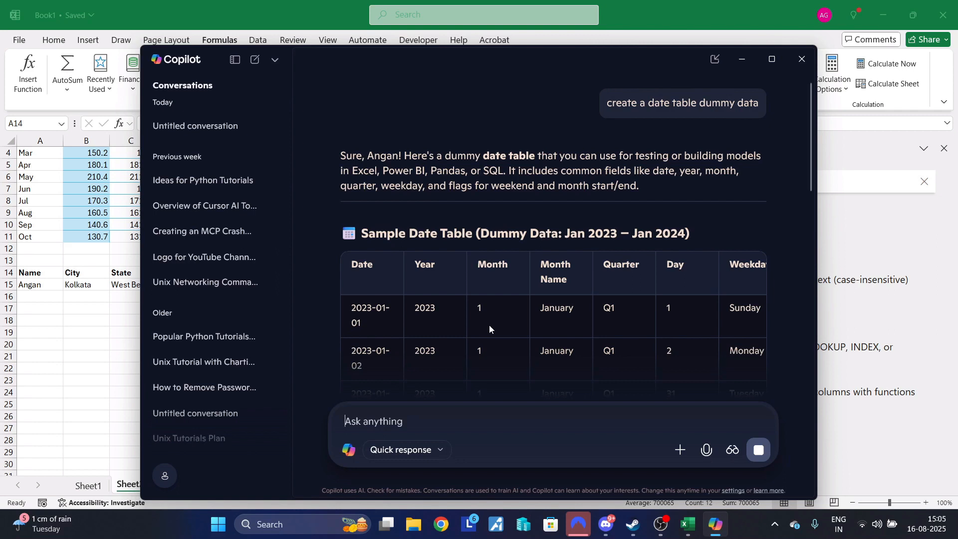
# Send Copilot the prompt "copy to excel" and copy the date table block it returns
pyautogui.scroll(-5, 504, 354)
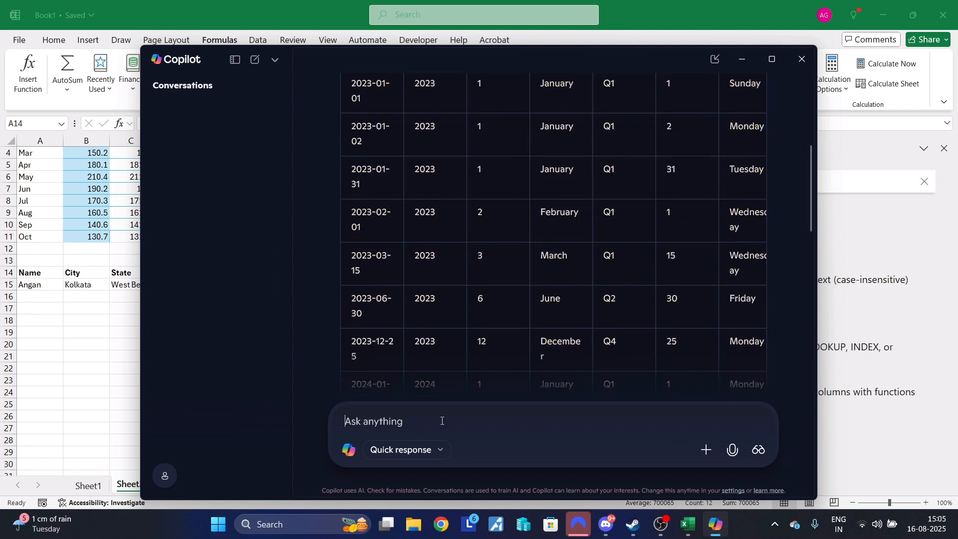
pyautogui.write('copy to ex')
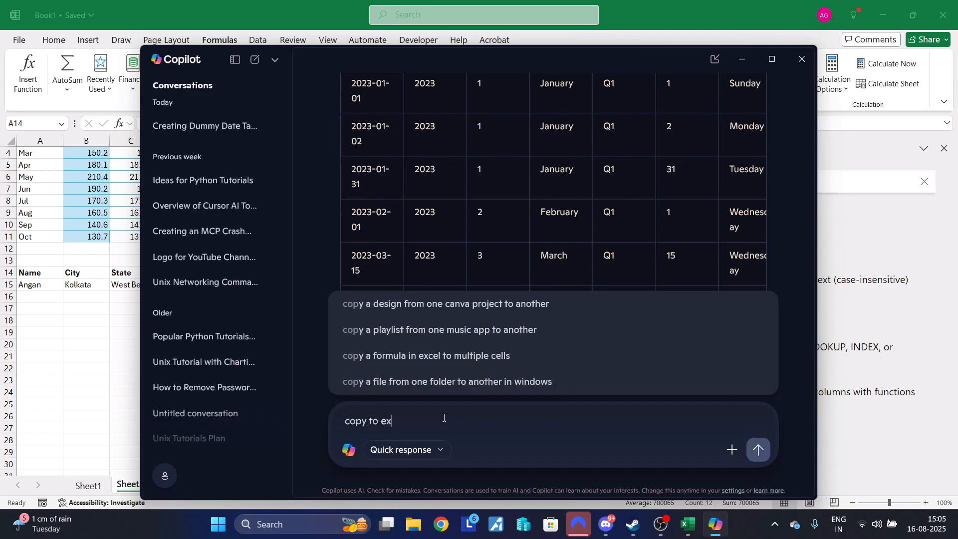
pyautogui.write('cel')
pyautogui.press('Return')
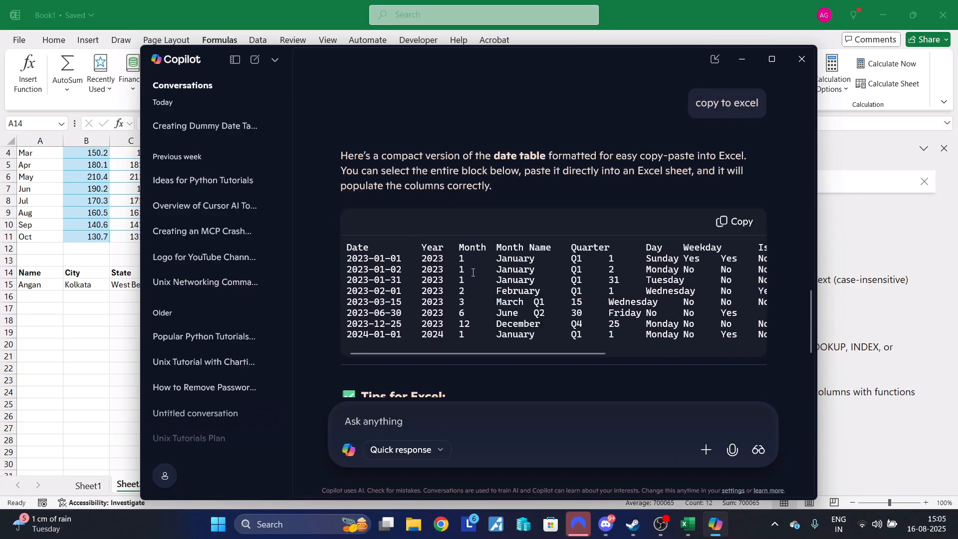
pyautogui.click(723, 225)
# Back in Excel, paste the copied date table at A1 of a new sheet and autofit the Date column
pyautogui.hotkey('alt', 'Tab')
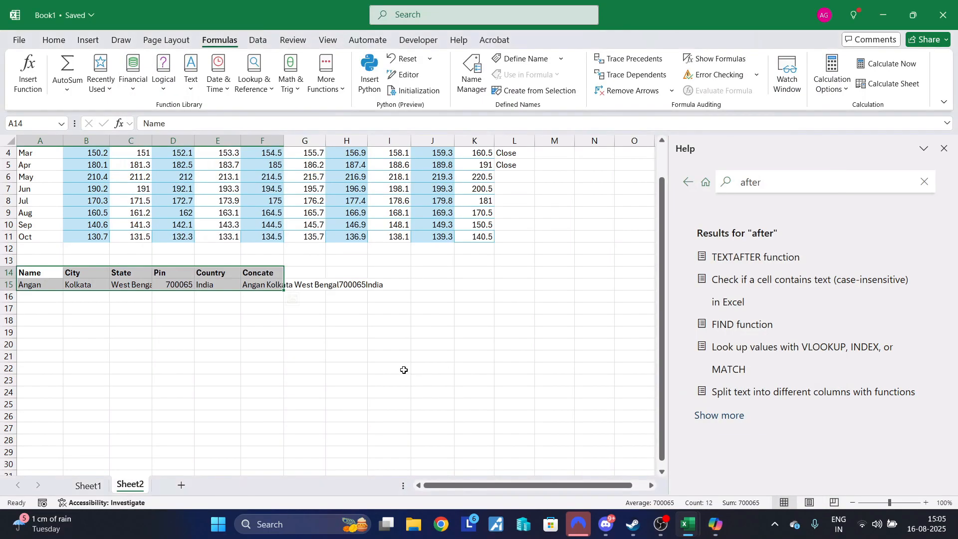
pyautogui.click(179, 484)
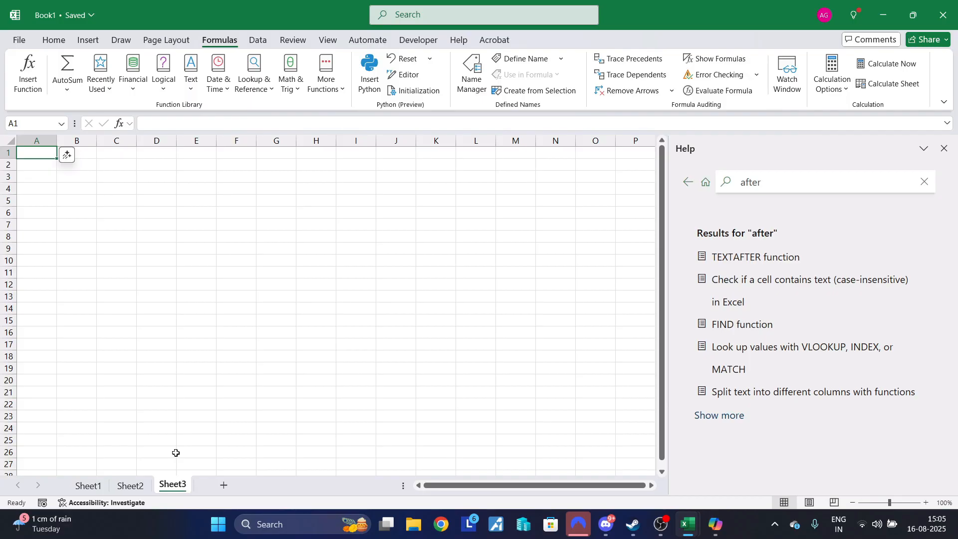
pyautogui.hotkey('ctrl', 'v')
pyautogui.click(199, 391)
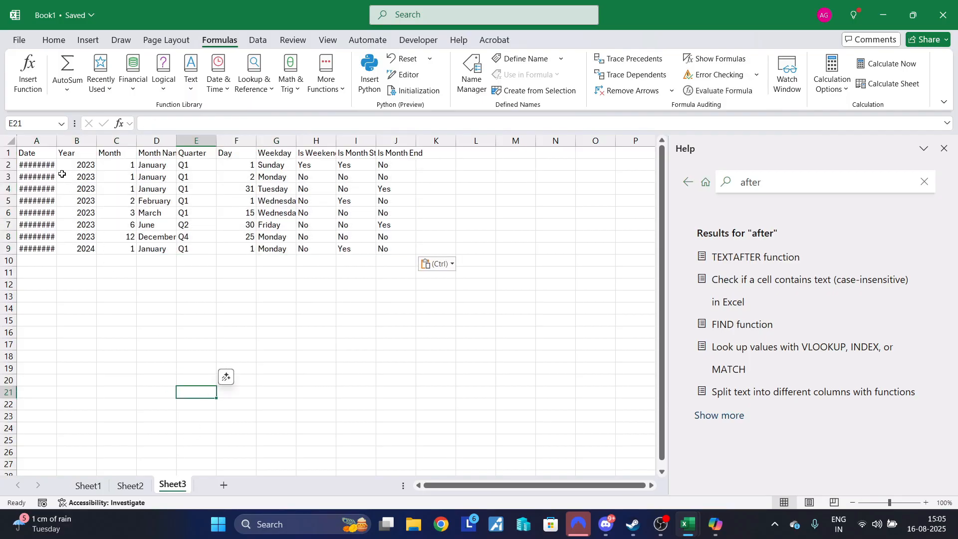
pyautogui.doubleClick(57, 142)
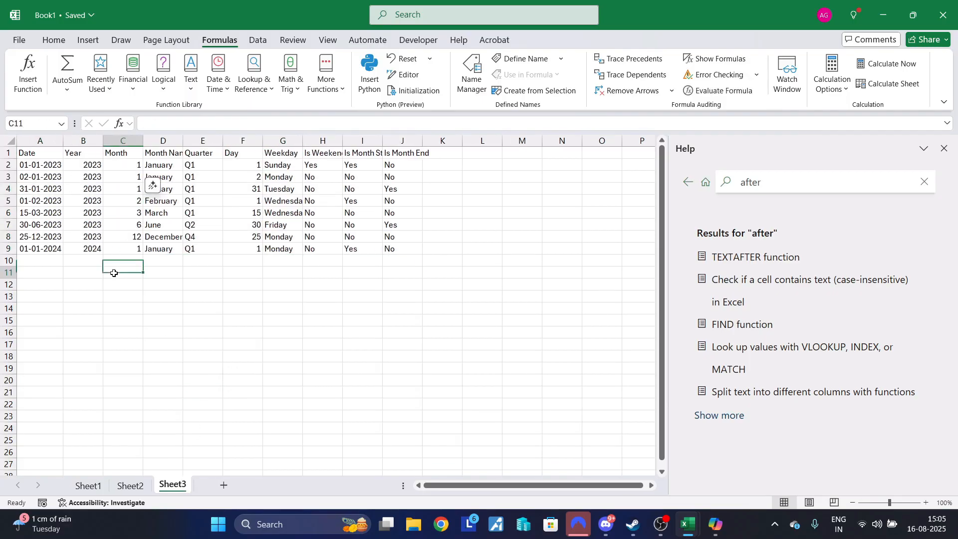
pyautogui.click(76, 294)
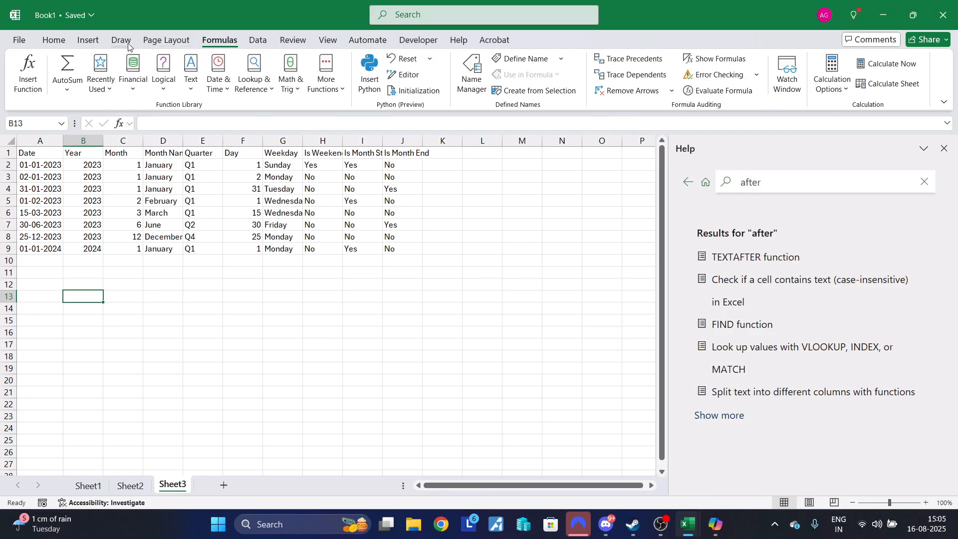
pyautogui.click(212, 89)
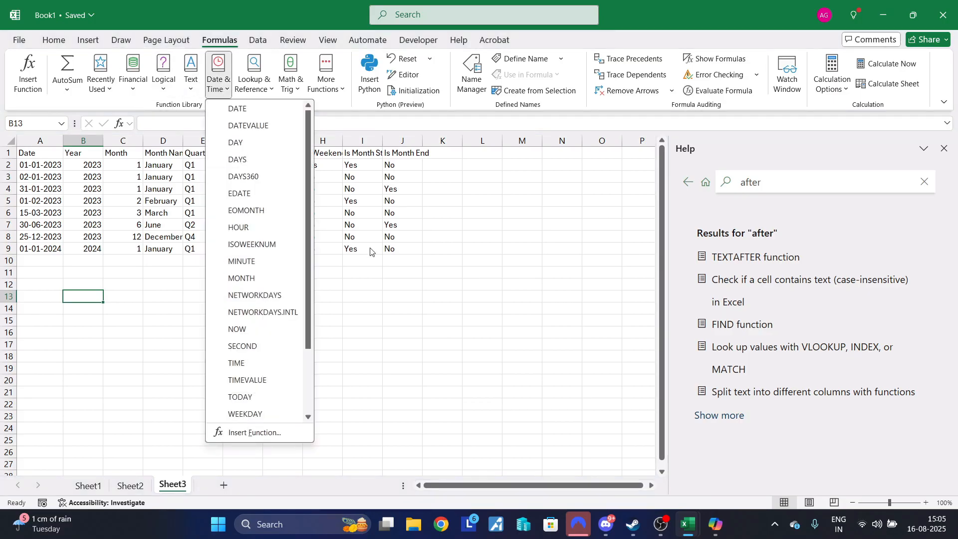
pyautogui.click(661, 524)
pyautogui.click(661, 524)
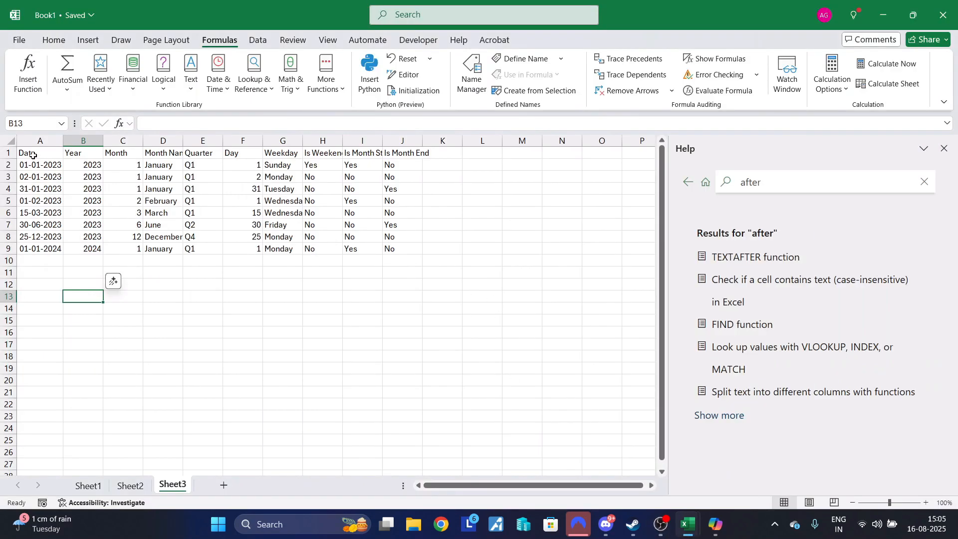
pyautogui.moveTo(91, 172); pyautogui.dragTo(87, 169)
pyautogui.click(122, 174)
pyautogui.click(161, 190)
pyautogui.click(202, 223)
pyautogui.click(81, 198)
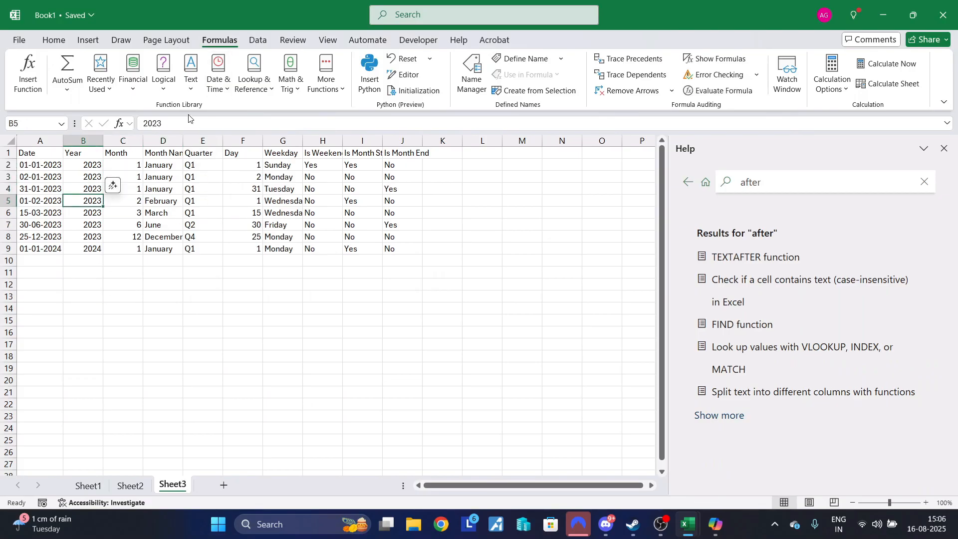
# Insert a DATE function in A12 using B2 as the year, C2 as the month and F2 as the day
pyautogui.click(57, 285)
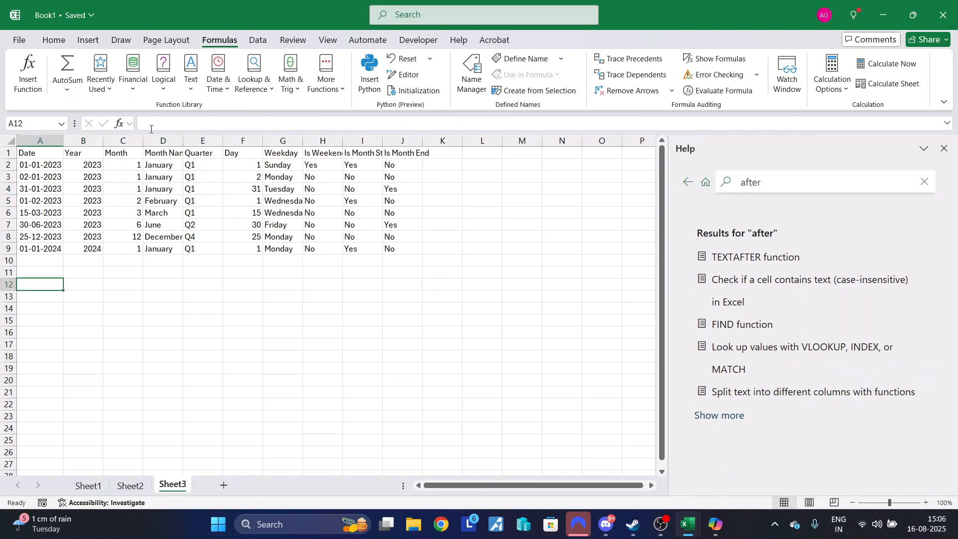
pyautogui.click(218, 80)
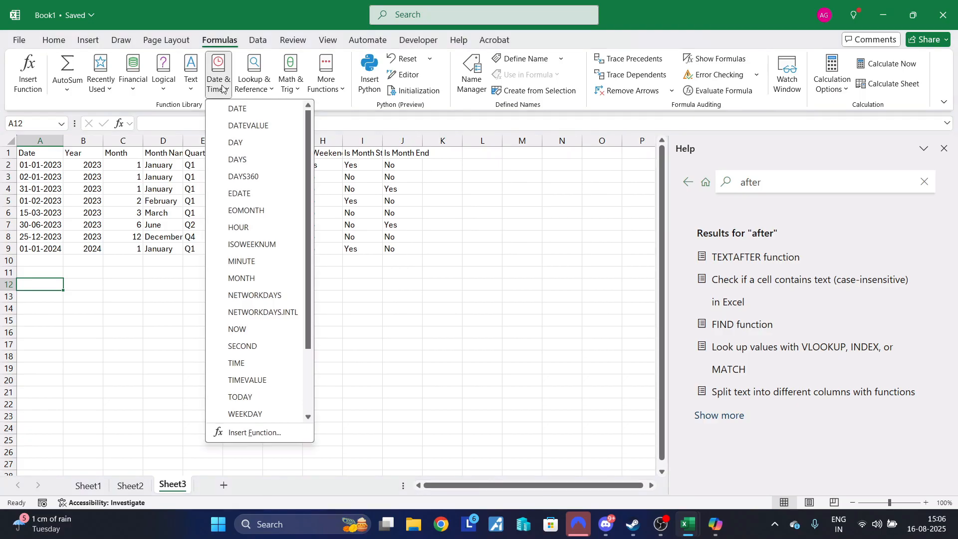
pyautogui.click(253, 109)
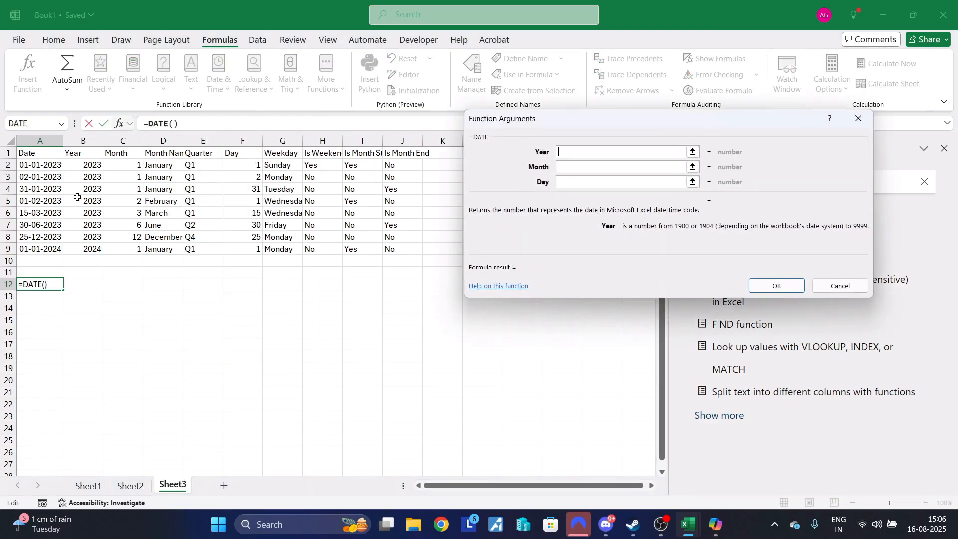
pyautogui.click(80, 166)
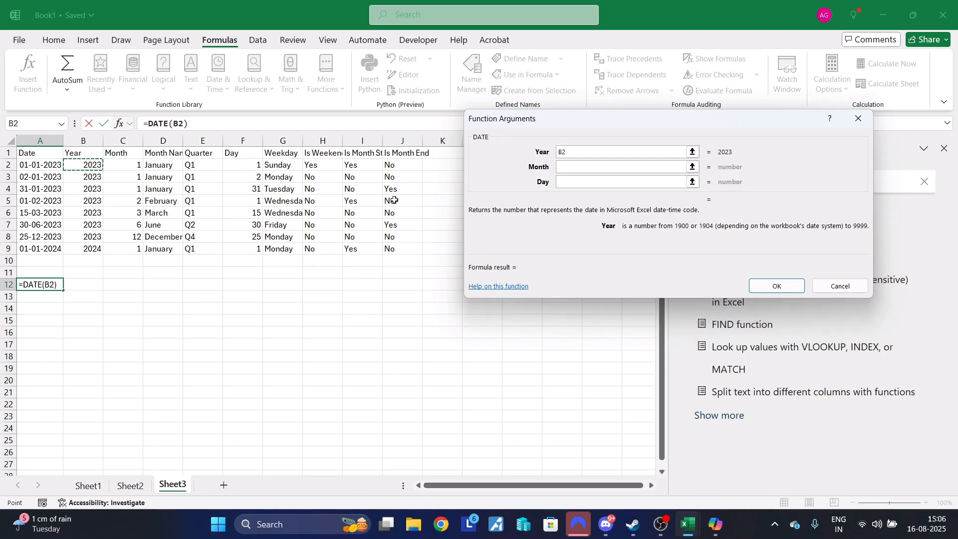
pyautogui.click(587, 166)
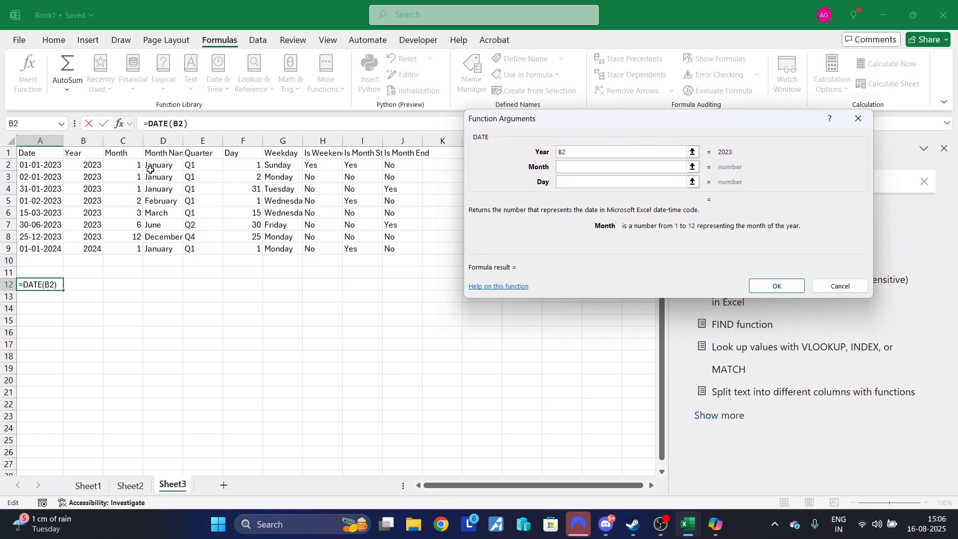
pyautogui.click(131, 164)
pyautogui.press('Tab')
pyautogui.click(254, 166)
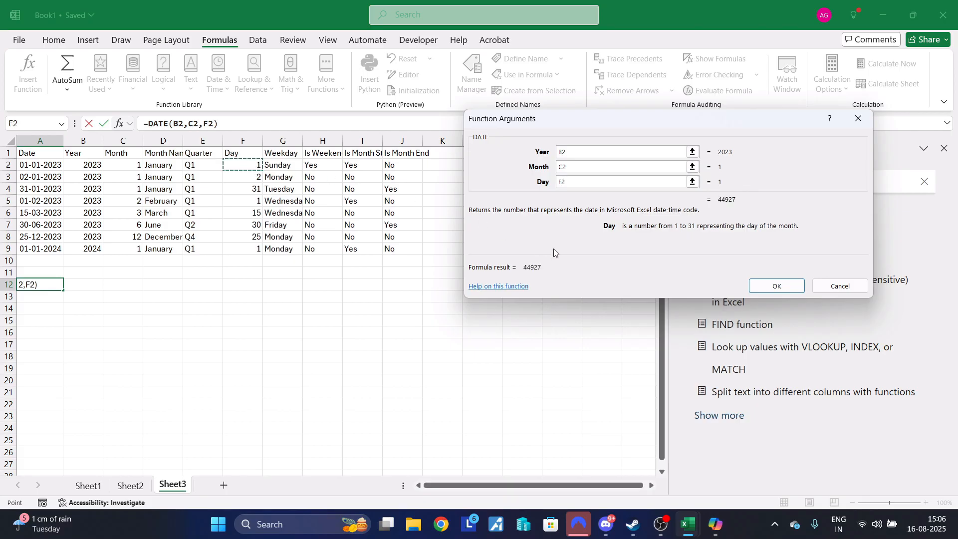
pyautogui.click(776, 285)
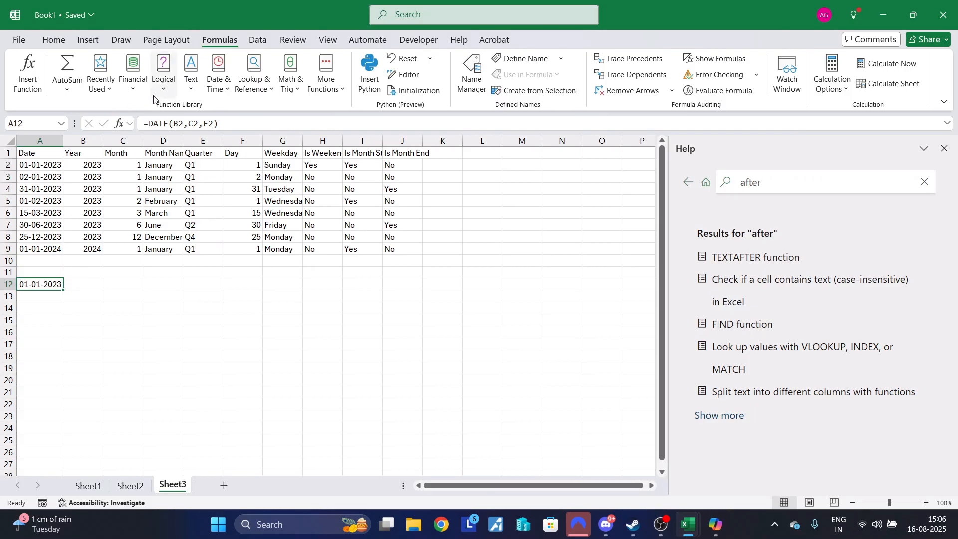
# Try adding DATEVALUE of A2 to the DATE formula in A12, and clear the cell
pyautogui.click(218, 85)
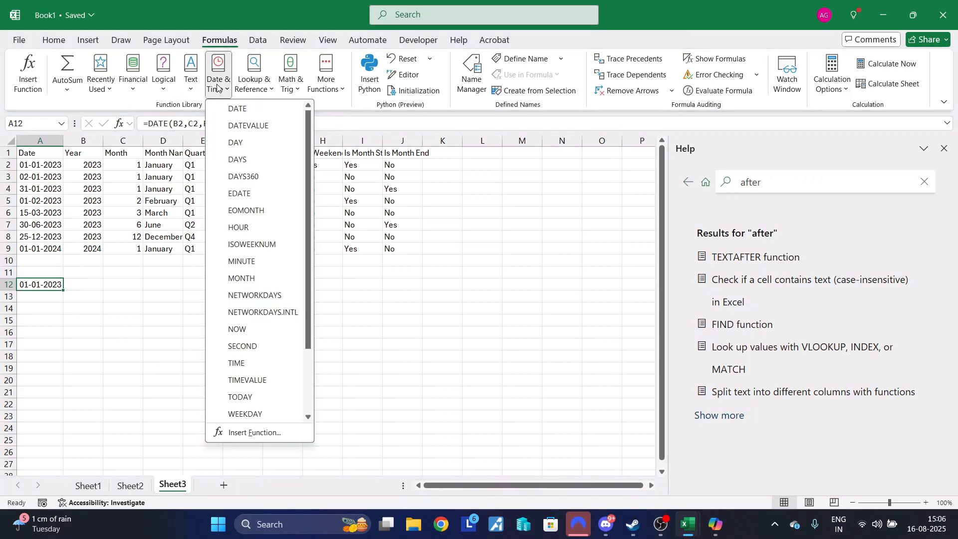
pyautogui.click(243, 126)
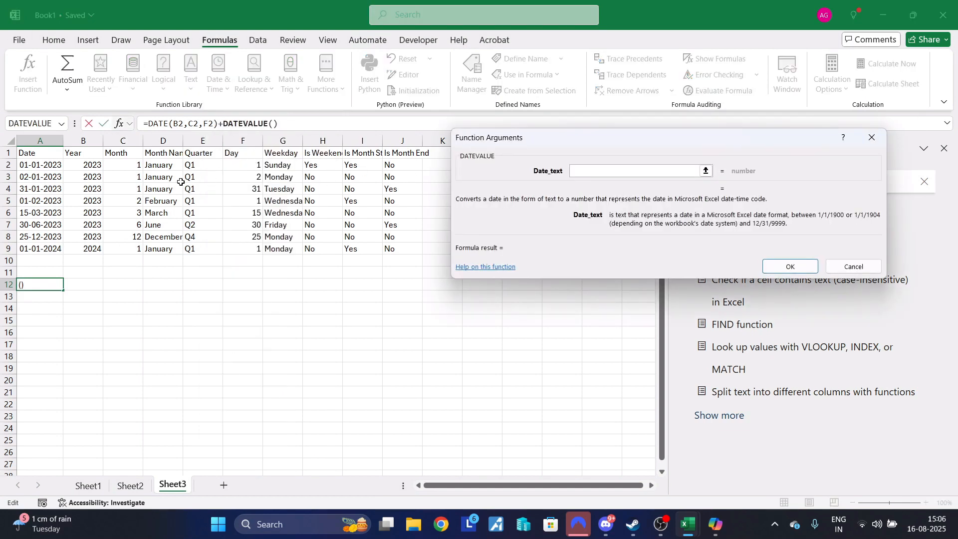
pyautogui.click(62, 166)
pyautogui.click(785, 262)
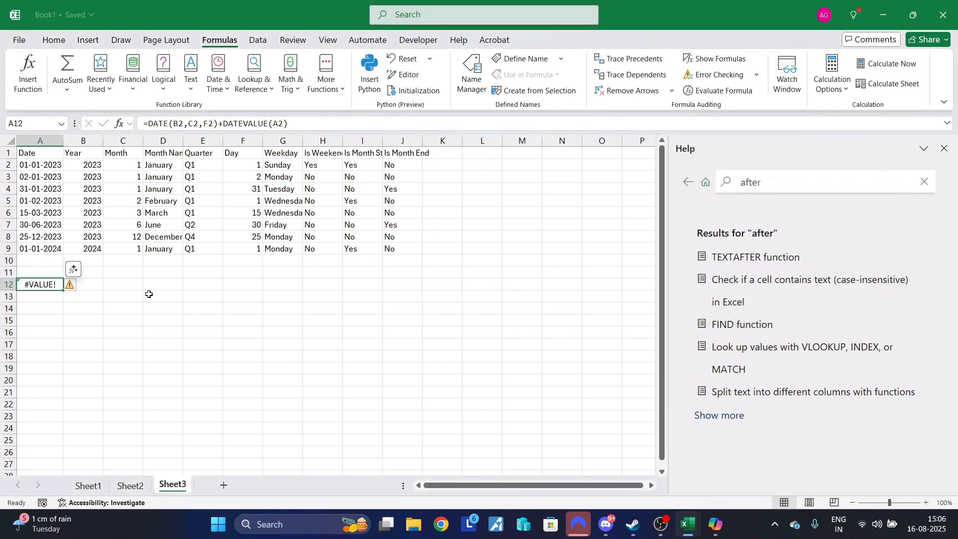
pyautogui.press('Delete')
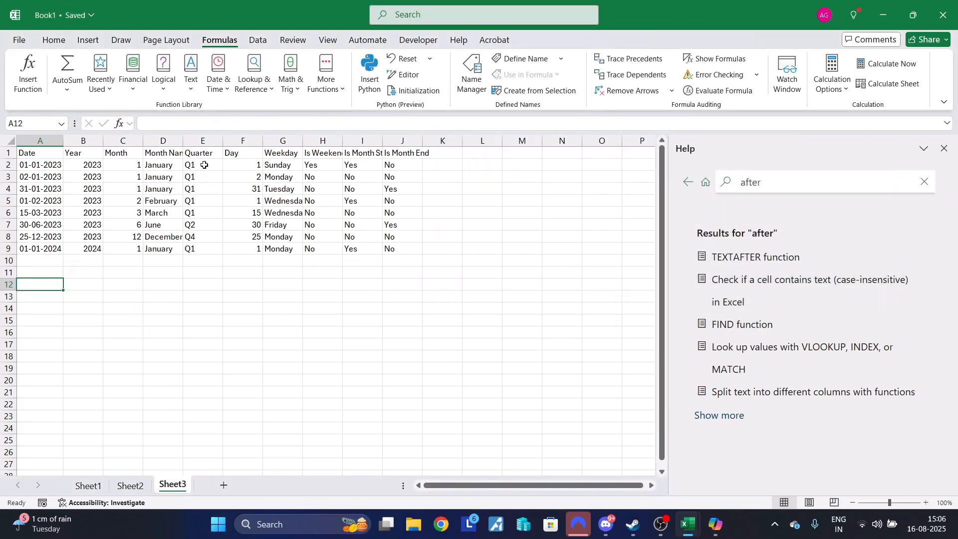
# Insert a DAY function in A12 with the date in A4 as its serial number
pyautogui.click(218, 79)
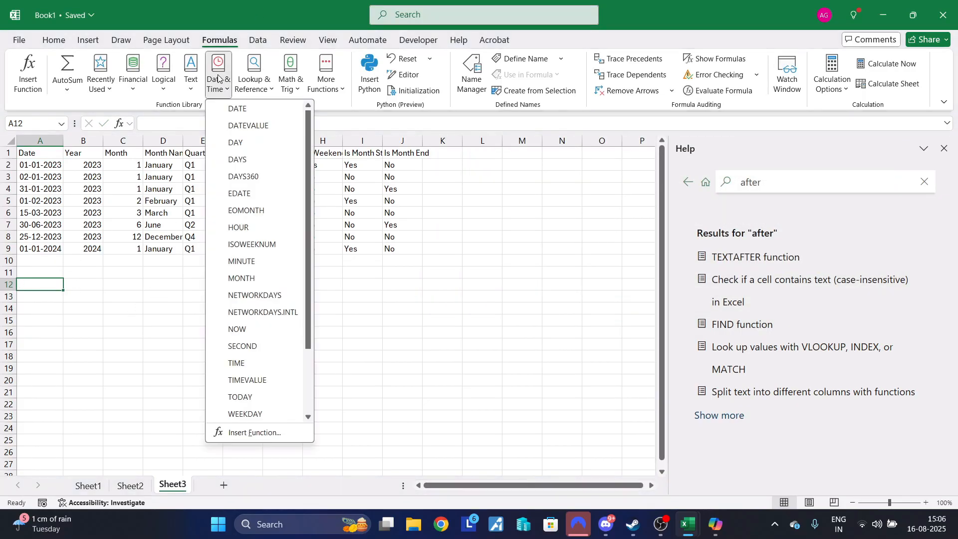
pyautogui.click(244, 145)
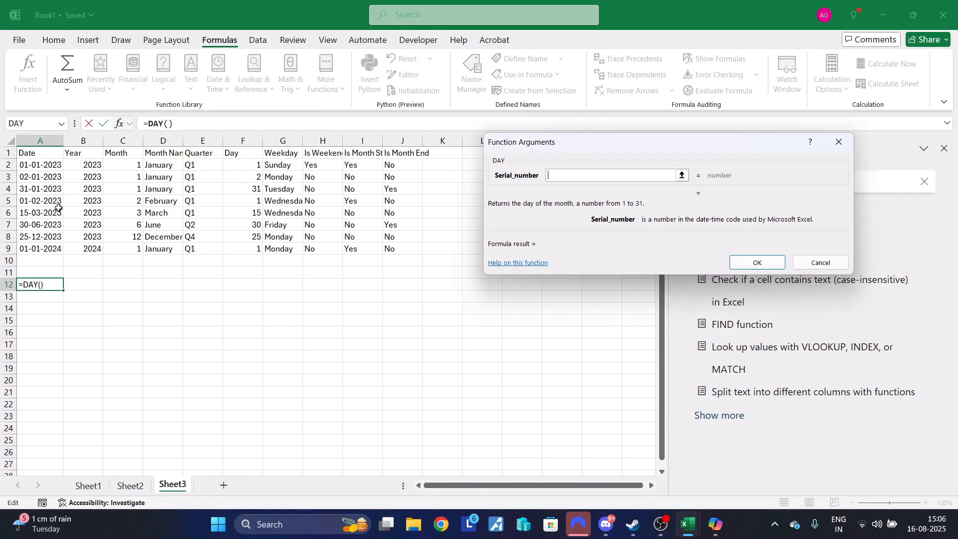
pyautogui.click(40, 191)
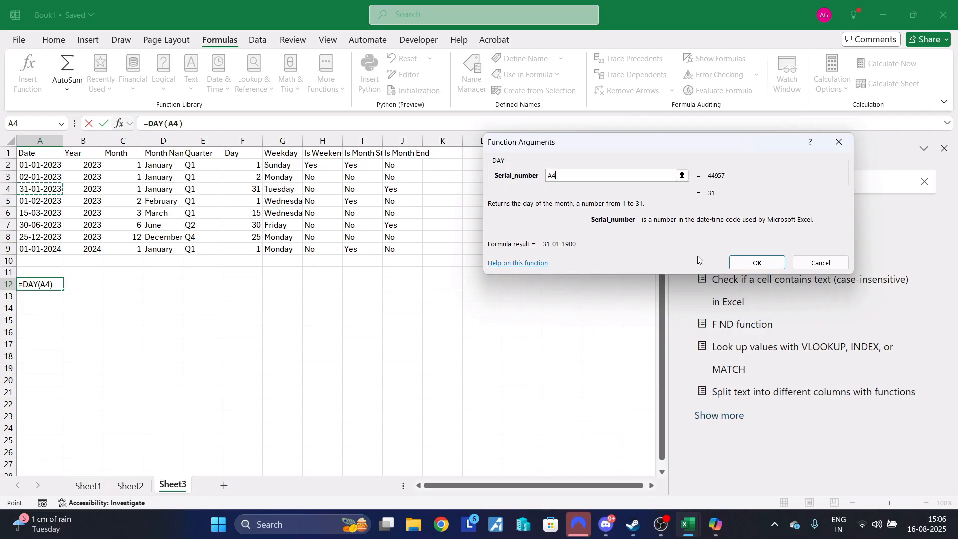
pyautogui.click(733, 267)
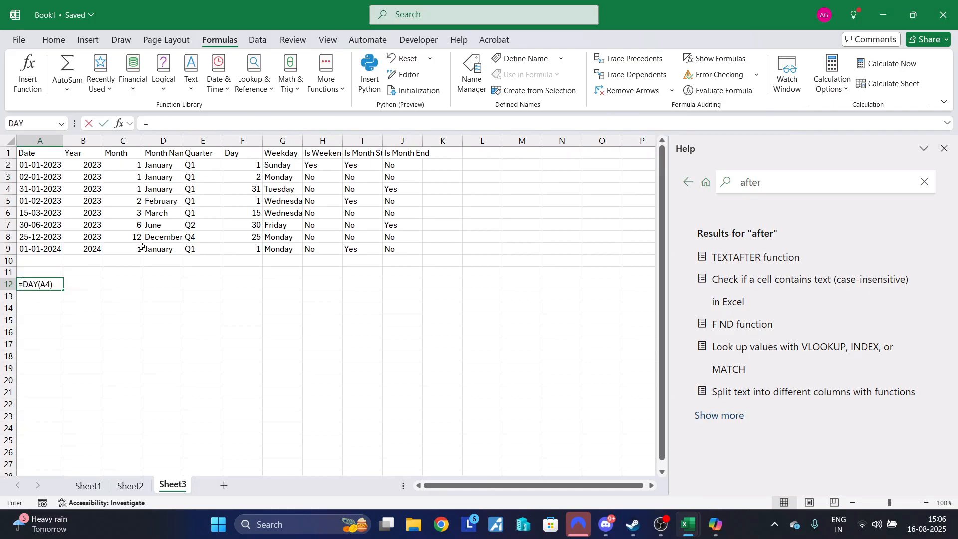
pyautogui.write('=day')
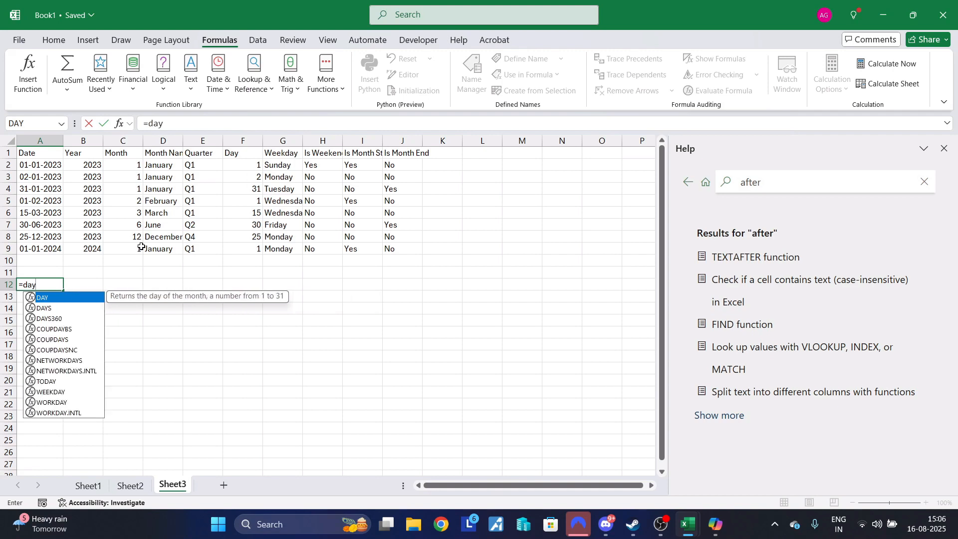
pyautogui.press('BackSpace')
pyautogui.write('tevale')
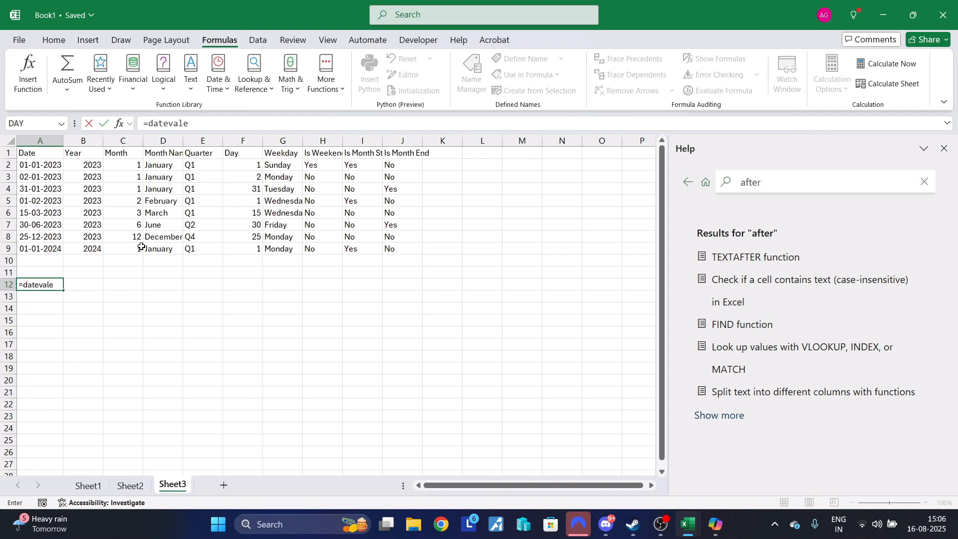
pyautogui.press('BackSpace')
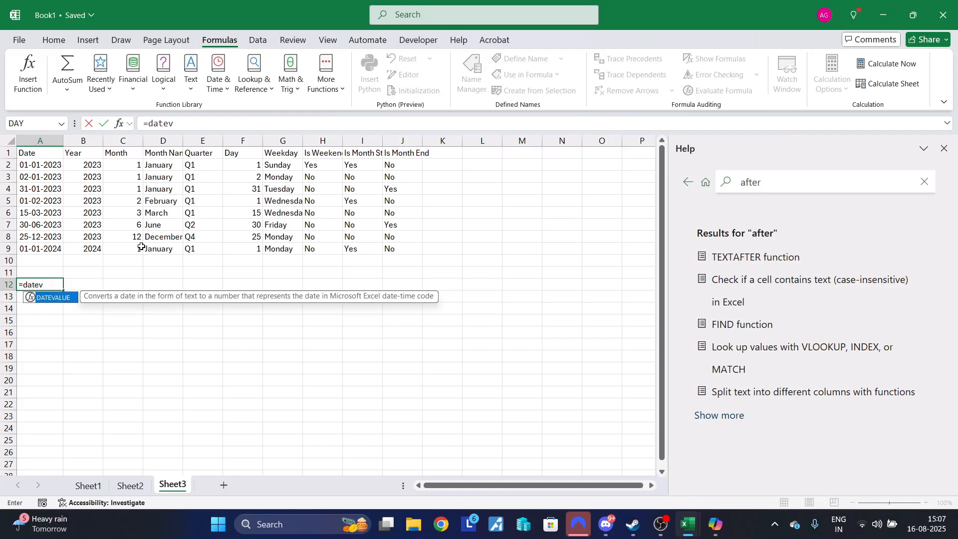
pyautogui.press('BackSpace')
pyautogui.press('BackSpace')
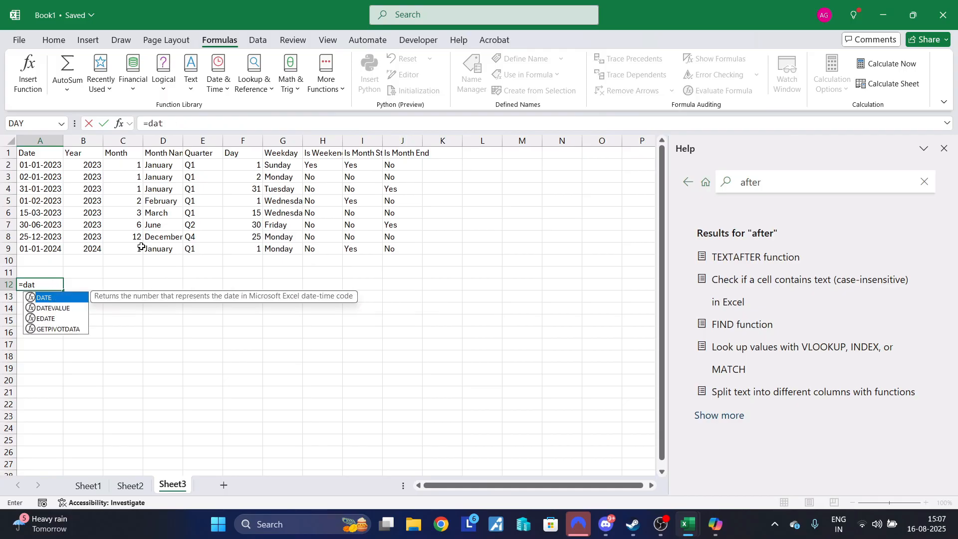
pyautogui.write('e')
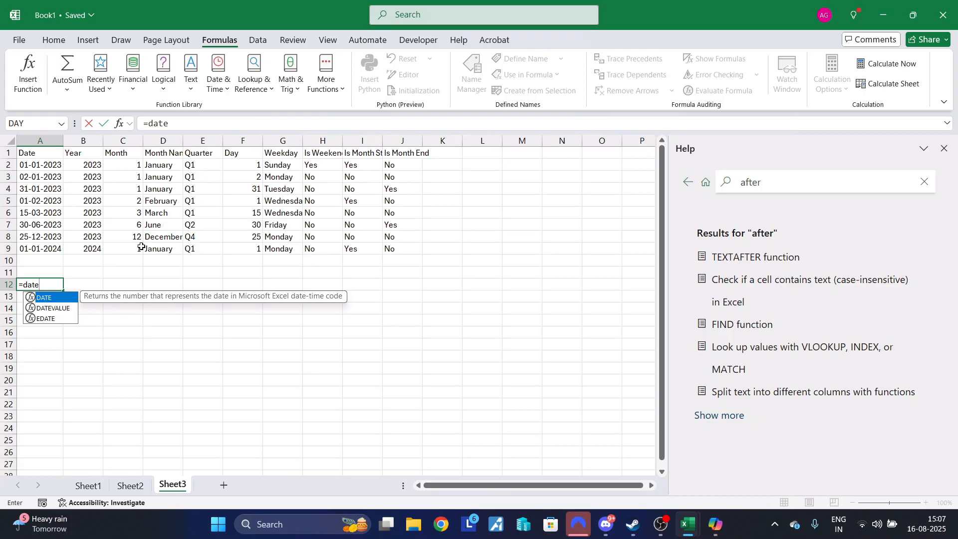
pyautogui.write('(')
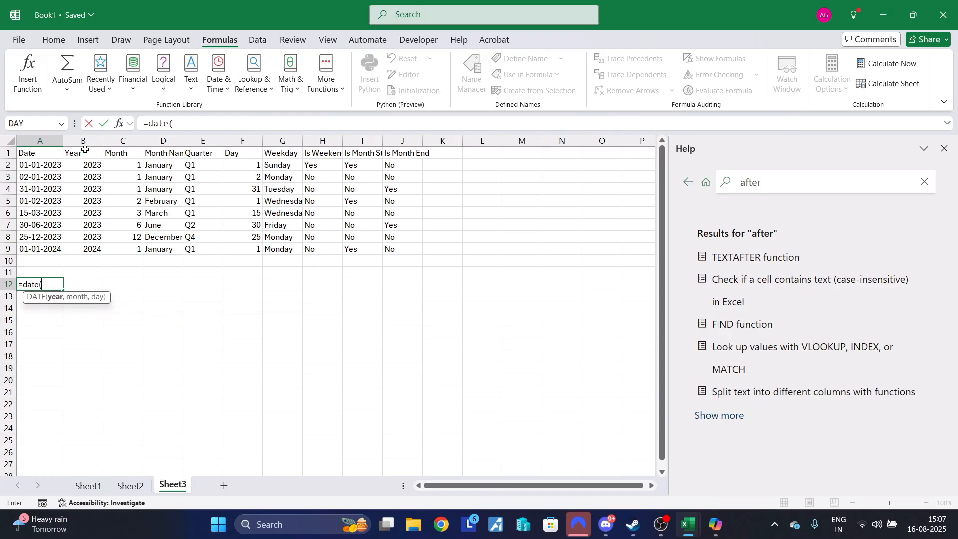
pyautogui.press('BackSpace')
pyautogui.press('BackSpace')
pyautogui.press('BackSpace')
pyautogui.press('BackSpace')
pyautogui.press('BackSpace')
pyautogui.write('textt')
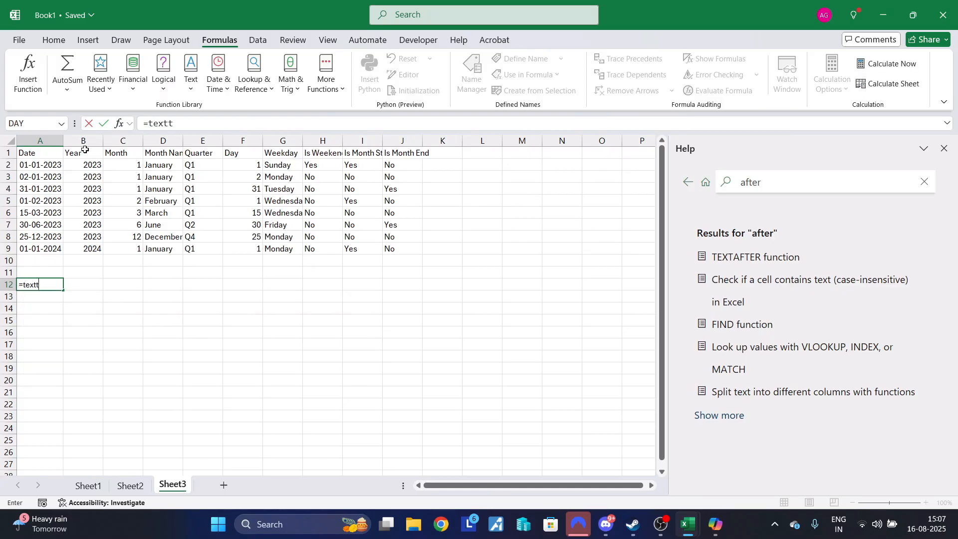
pyautogui.press('BackSpace')
pyautogui.press('BackSpace')
pyautogui.press('BackSpace')
pyautogui.press('BackSpace')
pyautogui.press('BackSpace')
# Enter a DATEVALUE function in A12 with the date in A5 as its text argument
pyautogui.write('da')
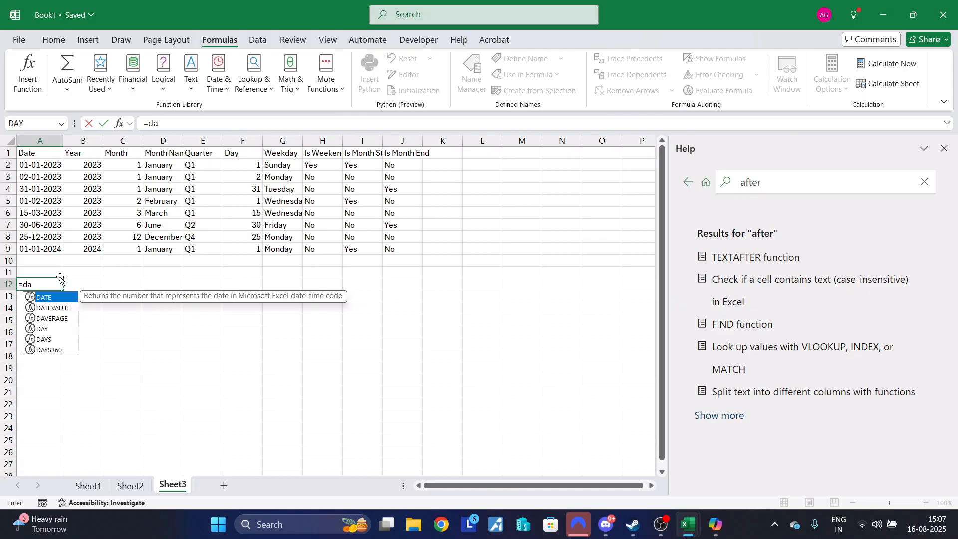
pyautogui.doubleClick(58, 308)
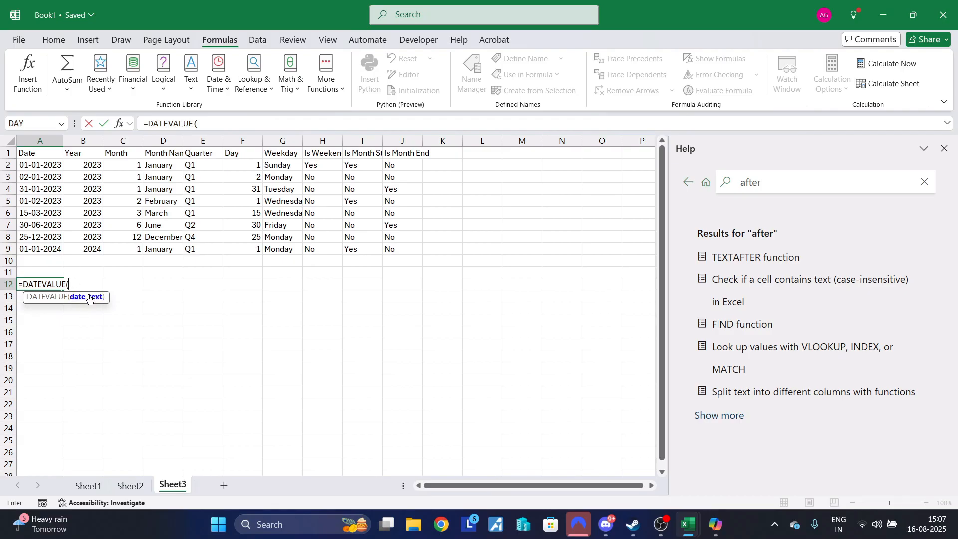
pyautogui.click(44, 202)
pyautogui.click(214, 123)
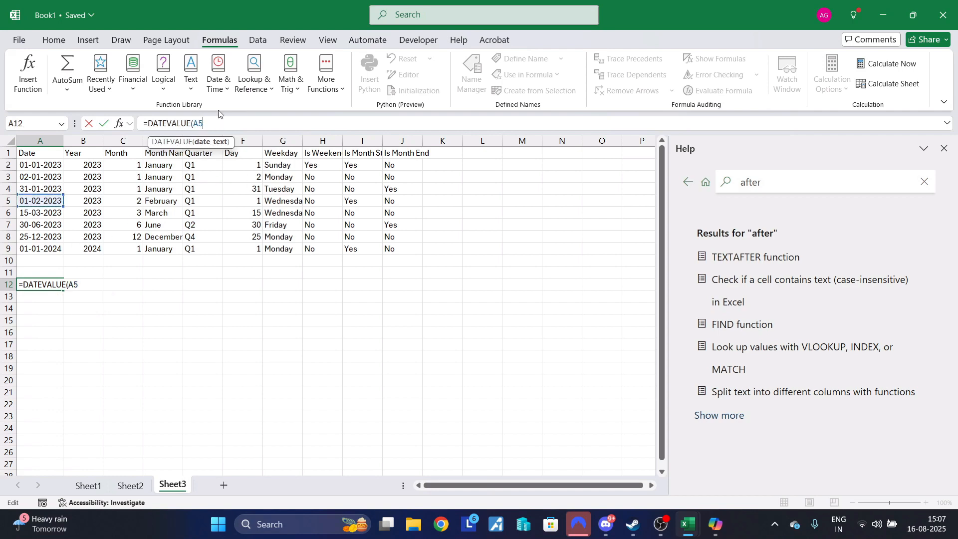
pyautogui.write(')')
pyautogui.press('Return')
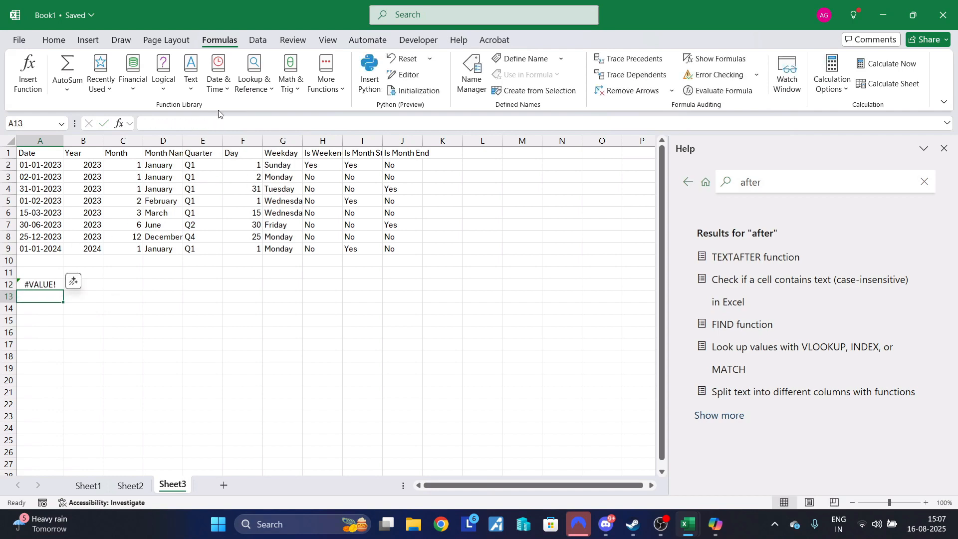
# Request a formula column suggestion from Copilot, ask which date format DATEVALUE expects, and read the answer
pyautogui.click(73, 281)
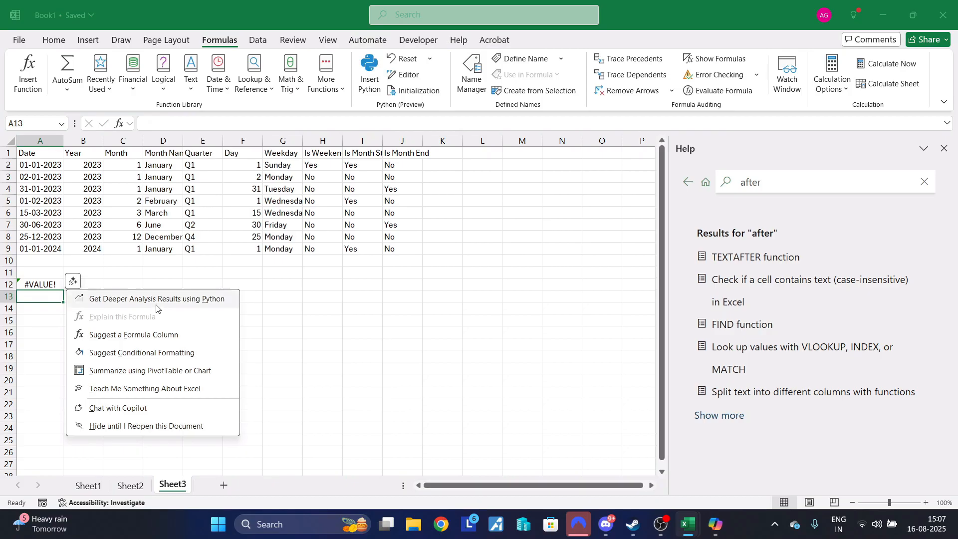
pyautogui.click(150, 334)
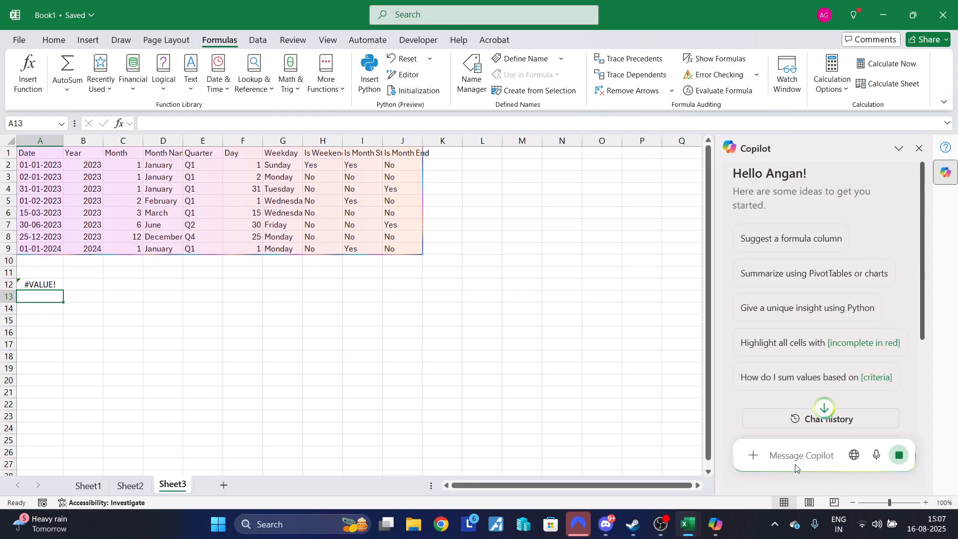
pyautogui.write('what ormat do datevalue formula e')
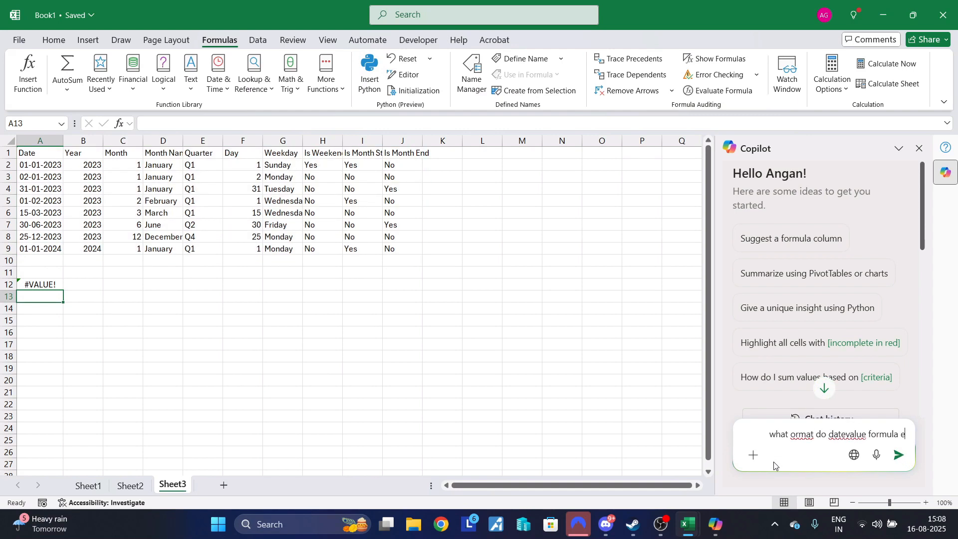
pyautogui.write('xcpt a date to be')
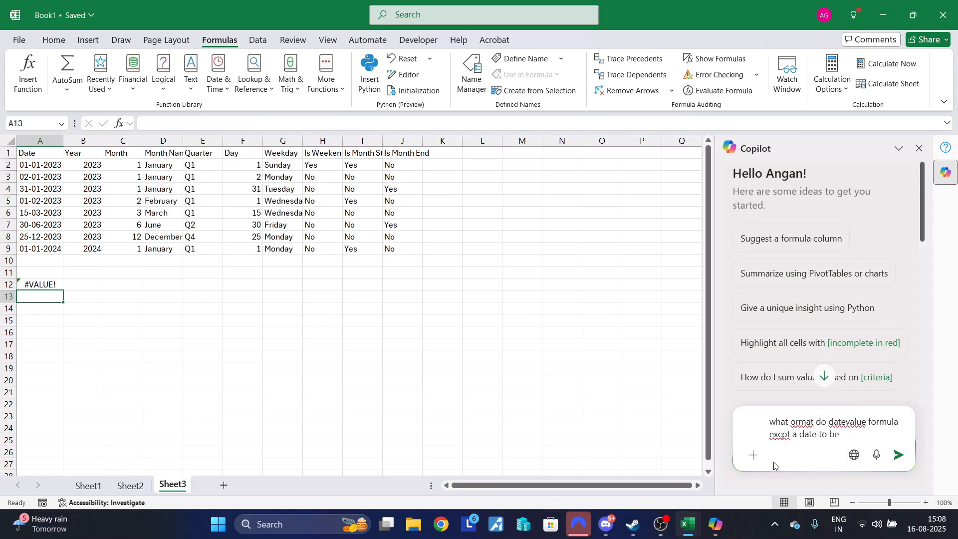
pyautogui.press('Return')
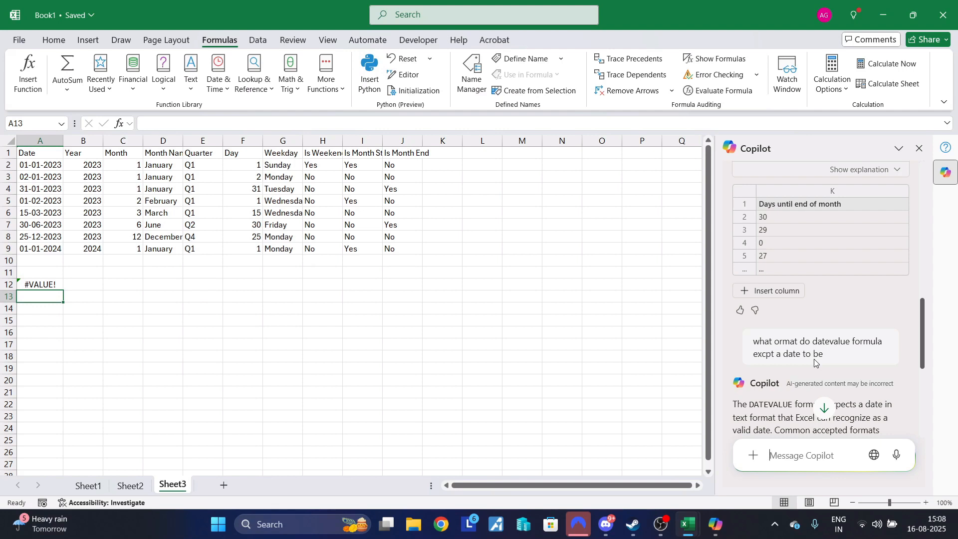
pyautogui.scroll(-2, 815, 362)
pyautogui.scroll(-3, 814, 363)
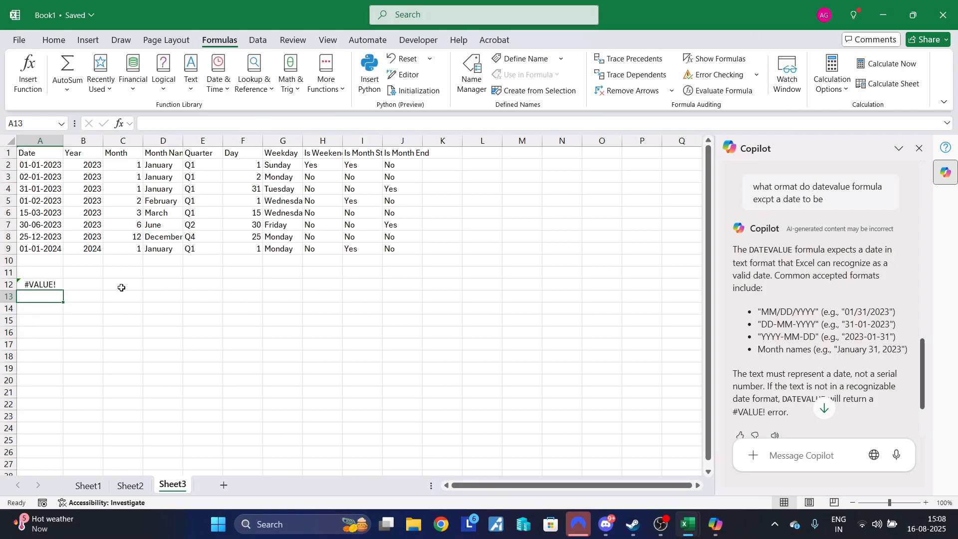
# Replace the A5 reference in A12's DATEVALUE formula with the unquoted date 2023-01-01
pyautogui.click(35, 283)
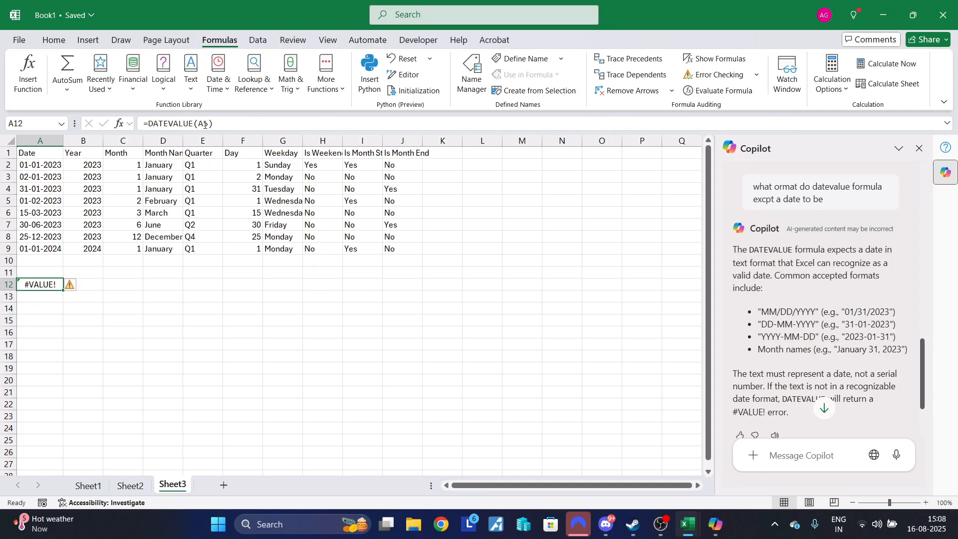
pyautogui.moveTo(207, 124); pyautogui.dragTo(194, 124)
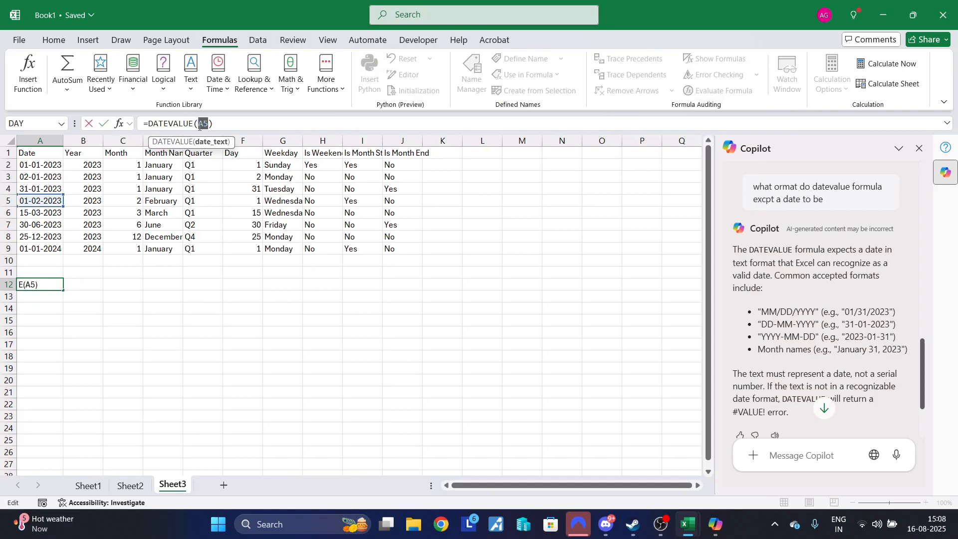
pyautogui.write('2023')
pyautogui.write('-01-0')
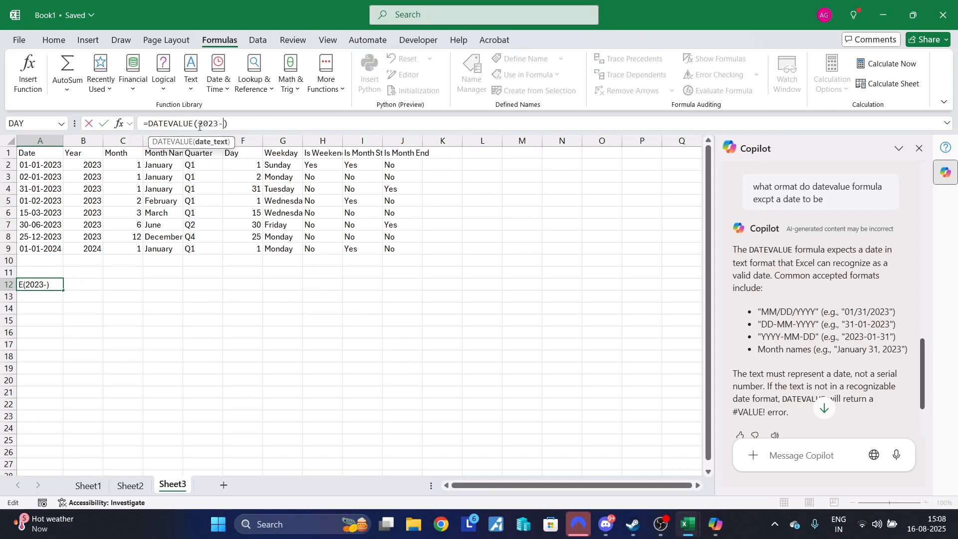
pyautogui.write('1')
pyautogui.press('Return')
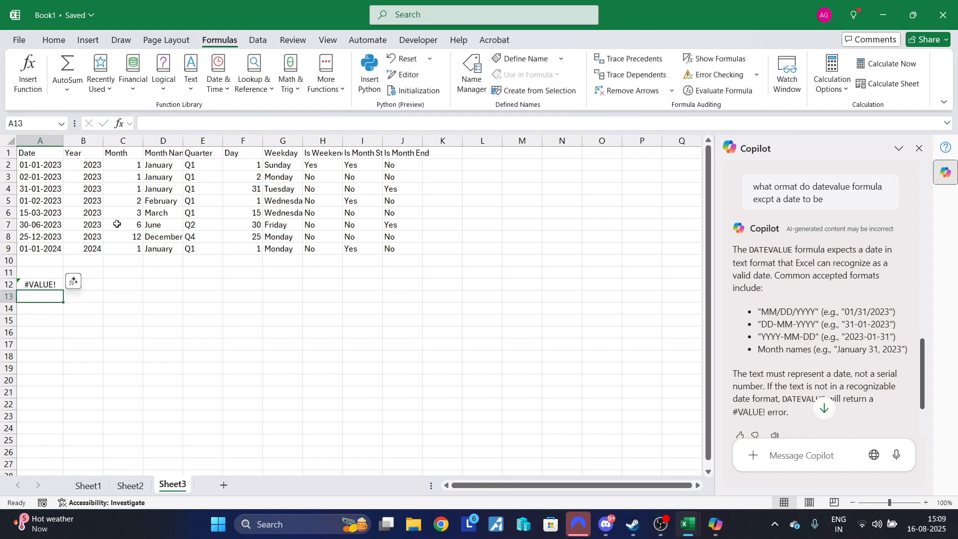
# Correct the DATEVALUE argument in A12 to the quoted text date "2023-01-31"
pyautogui.click(53, 282)
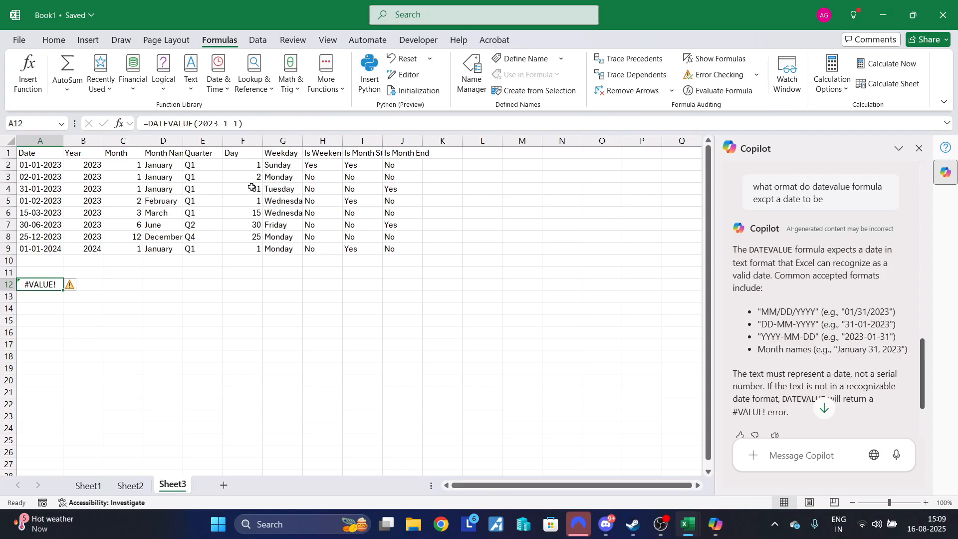
pyautogui.click(223, 124)
pyautogui.write('0')
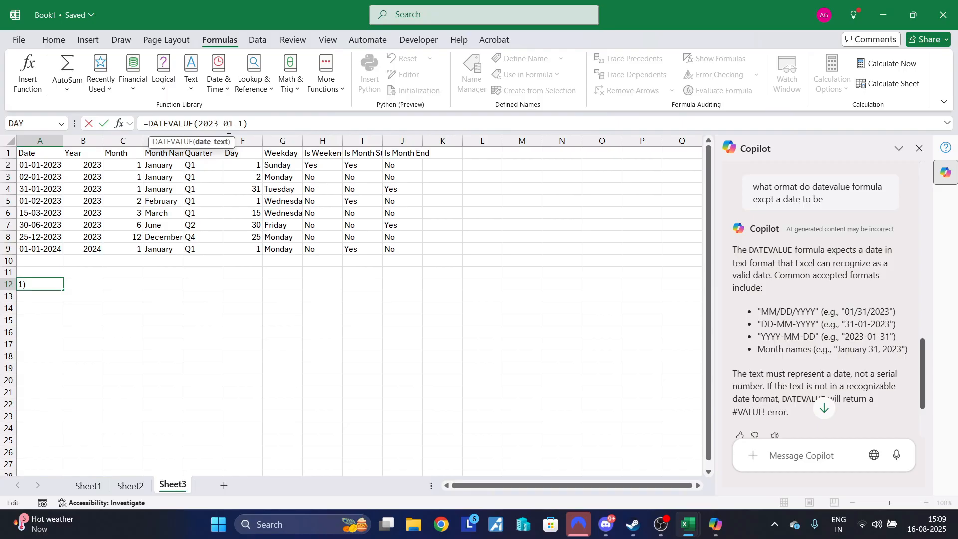
pyautogui.press('Delete')
pyautogui.write('31')
pyautogui.press('Left')
pyautogui.press('Left')
pyautogui.press('Left')
pyautogui.press('Left')
pyautogui.write('"0')
pyautogui.press('BackSpace')
pyautogui.press('Right')
pyautogui.press('Right')
pyautogui.press('Right')
pyautogui.press('Right')
pyautogui.press('Right')
pyautogui.press('Right')
pyautogui.press('Right')
pyautogui.press('Right')
pyautogui.press('Right')
pyautogui.press('Return')
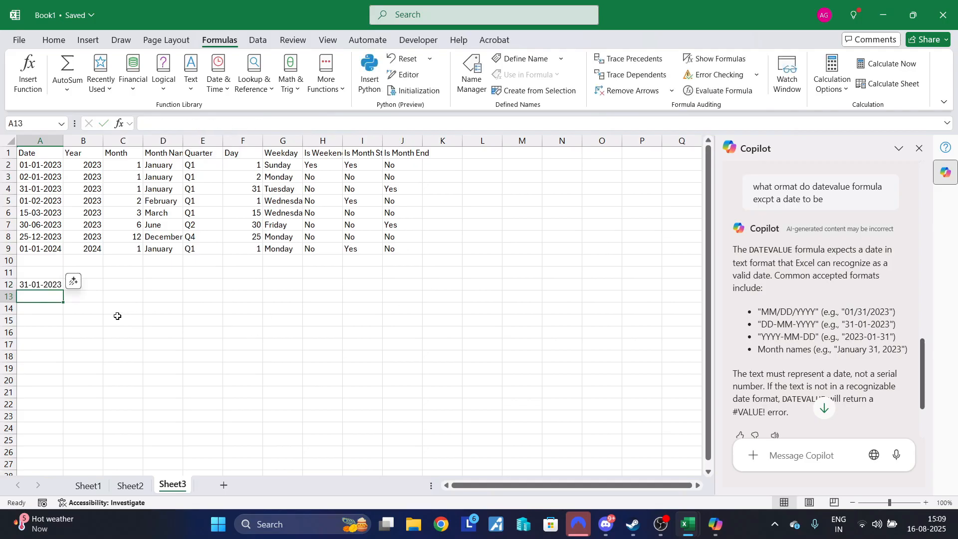
# Wrap the DATEVALUE formula in A12 in a DAY function and review its serial number argument
pyautogui.click(48, 287)
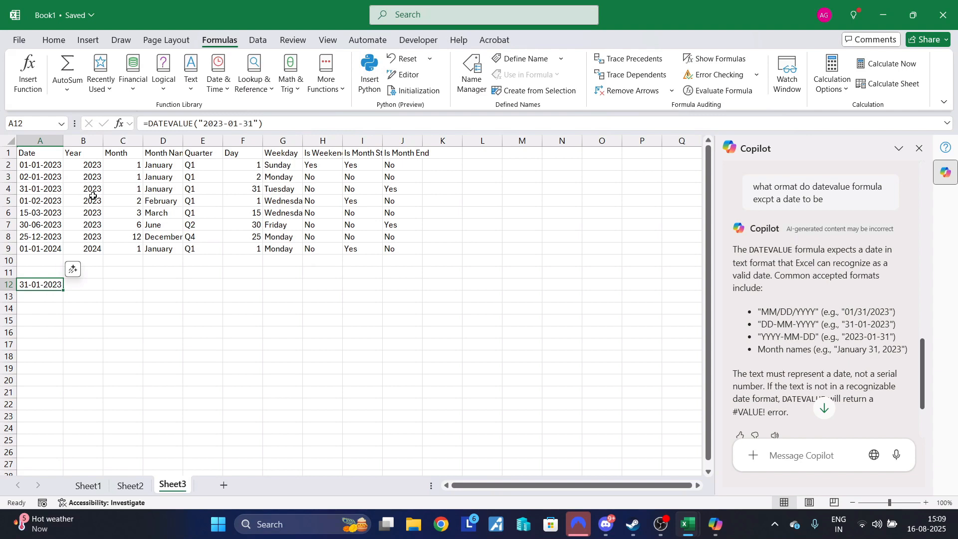
pyautogui.click(150, 124)
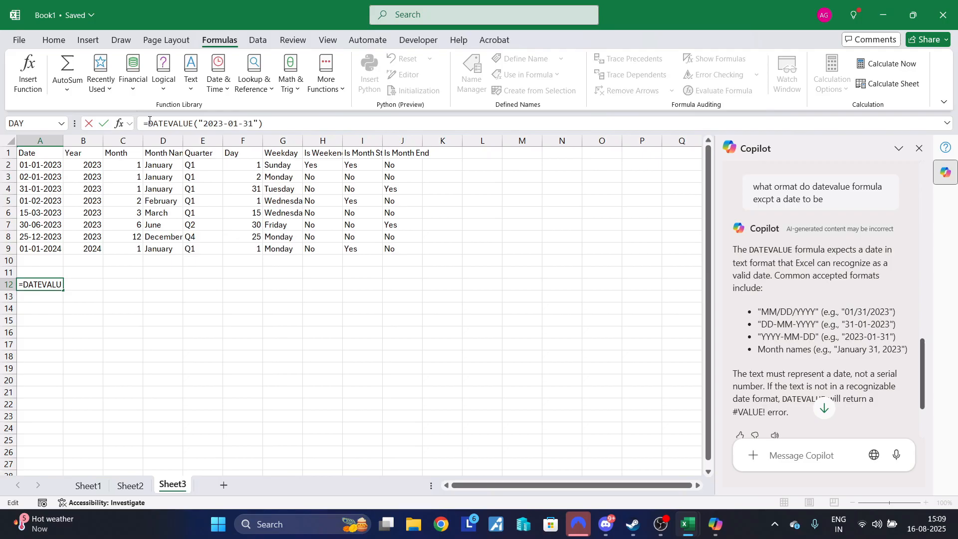
pyautogui.write('day')
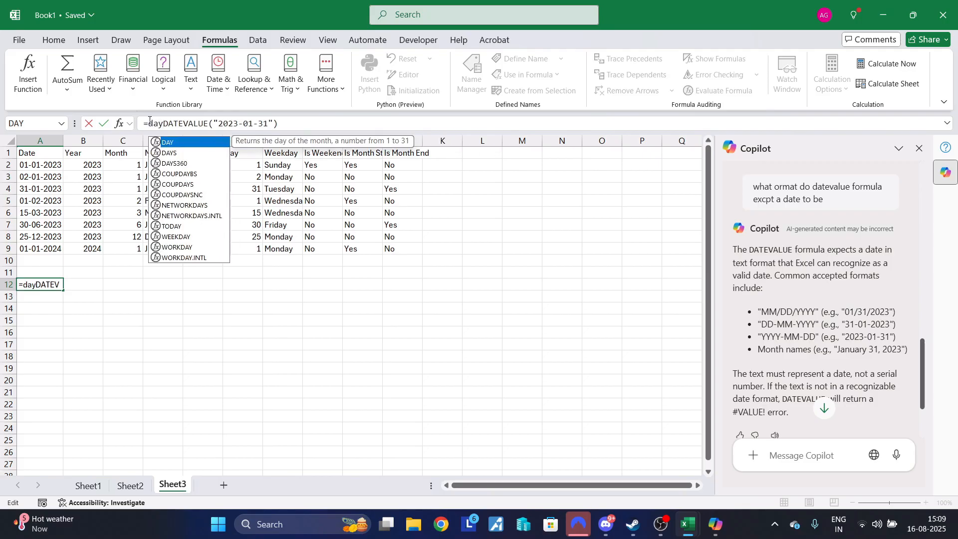
pyautogui.write('(')
pyautogui.click(311, 123)
pyautogui.write(')')
pyautogui.press('Return')
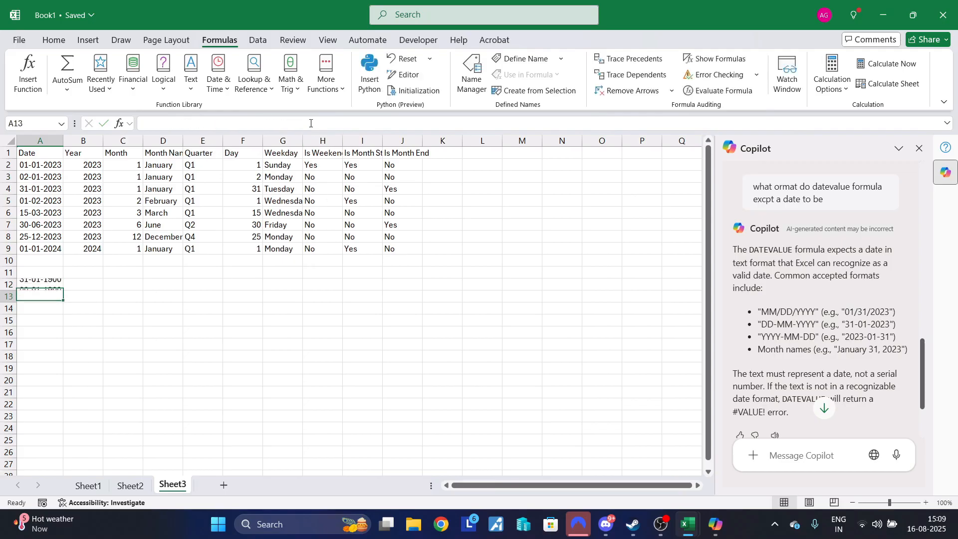
pyautogui.click(49, 282)
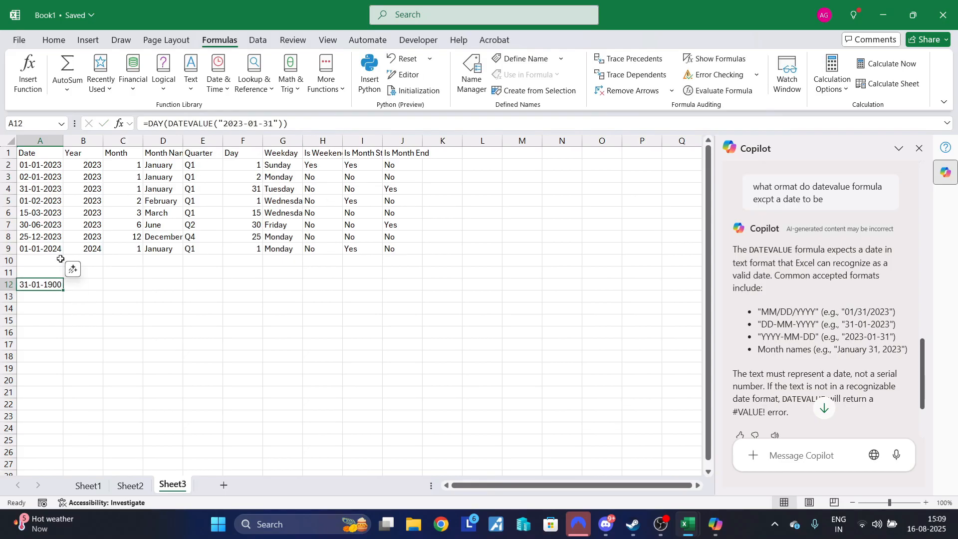
pyautogui.click(165, 123)
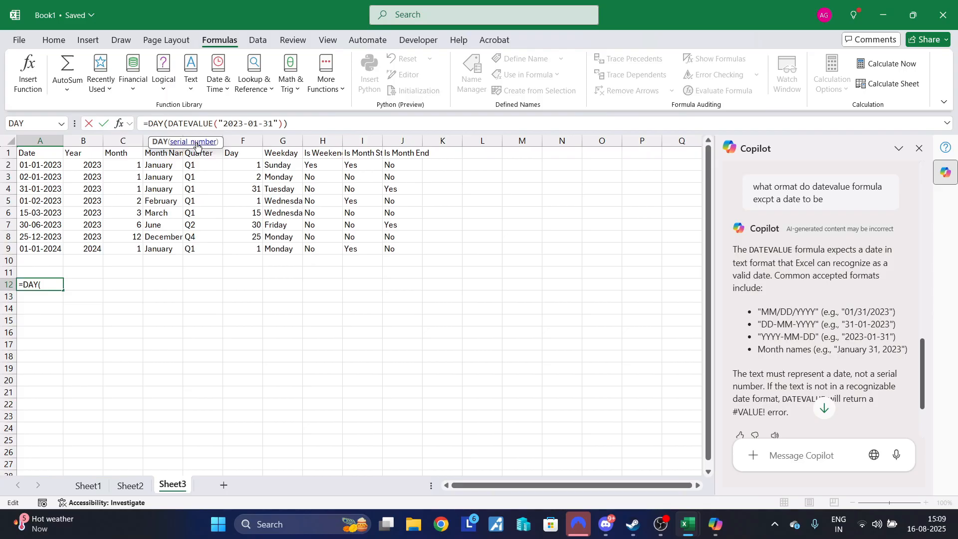
pyautogui.click(133, 267)
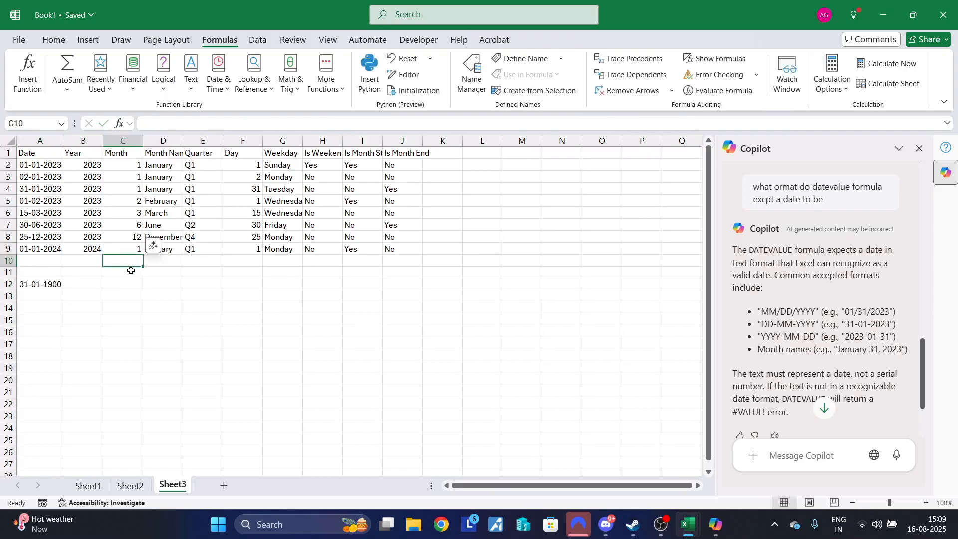
# Set the number format of A12, which holds the DAY formula, to Text
pyautogui.click(56, 286)
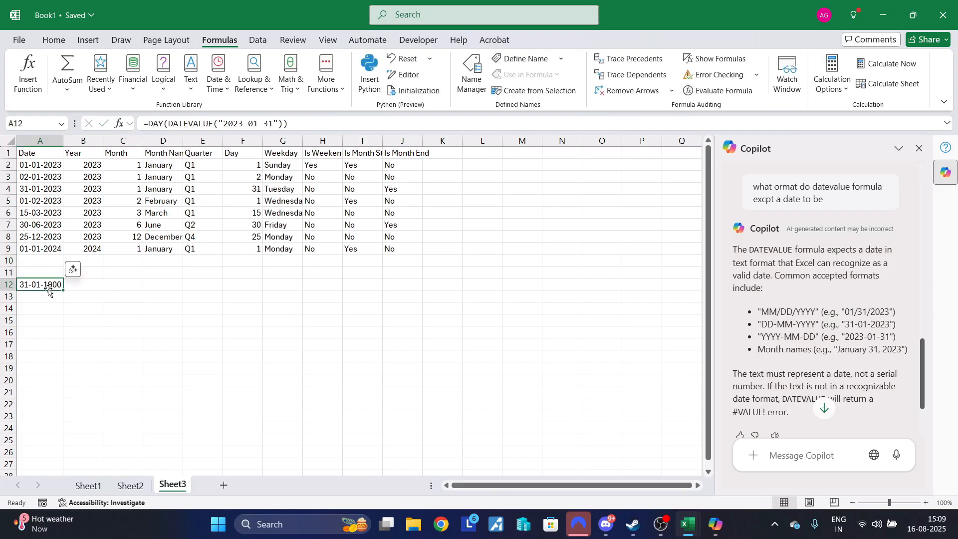
pyautogui.rightClick(48, 290)
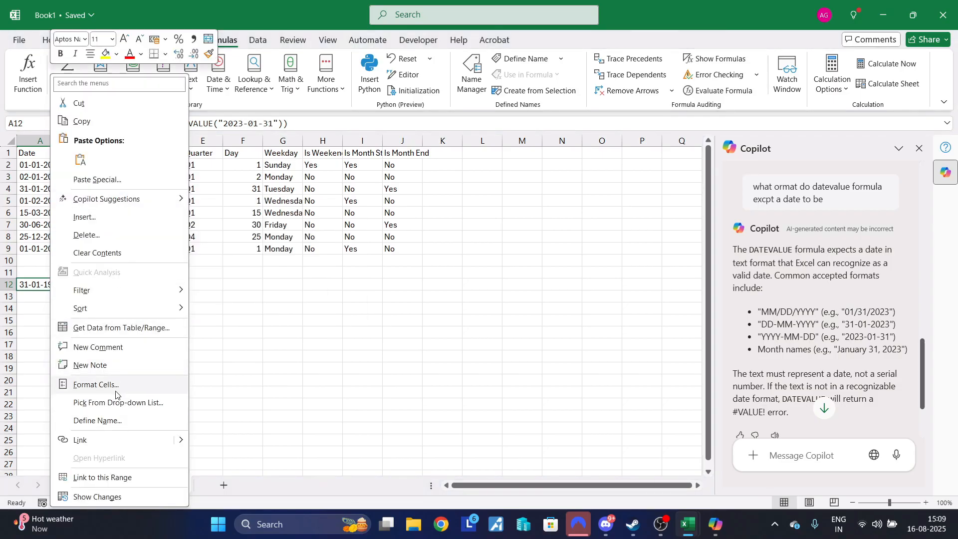
pyautogui.click(96, 385)
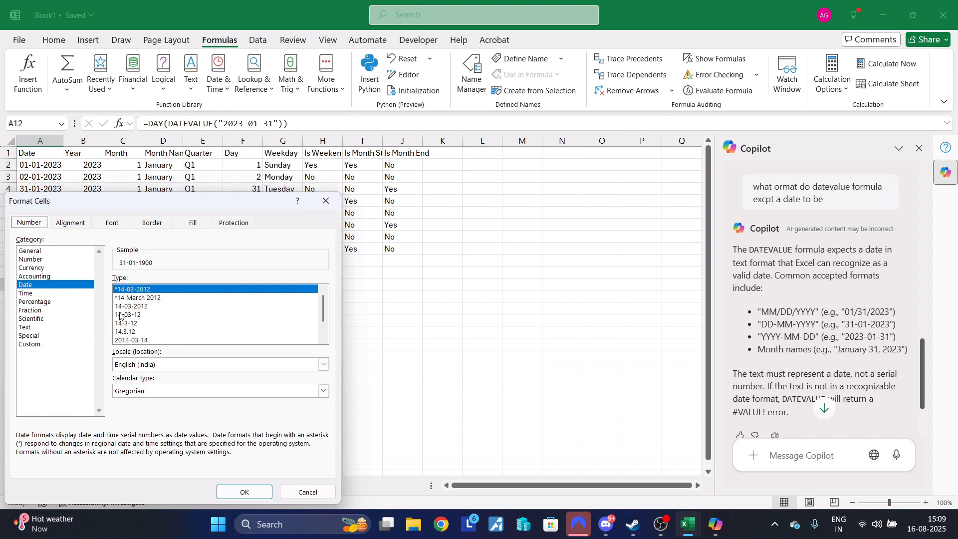
pyautogui.click(144, 325)
pyautogui.click(145, 332)
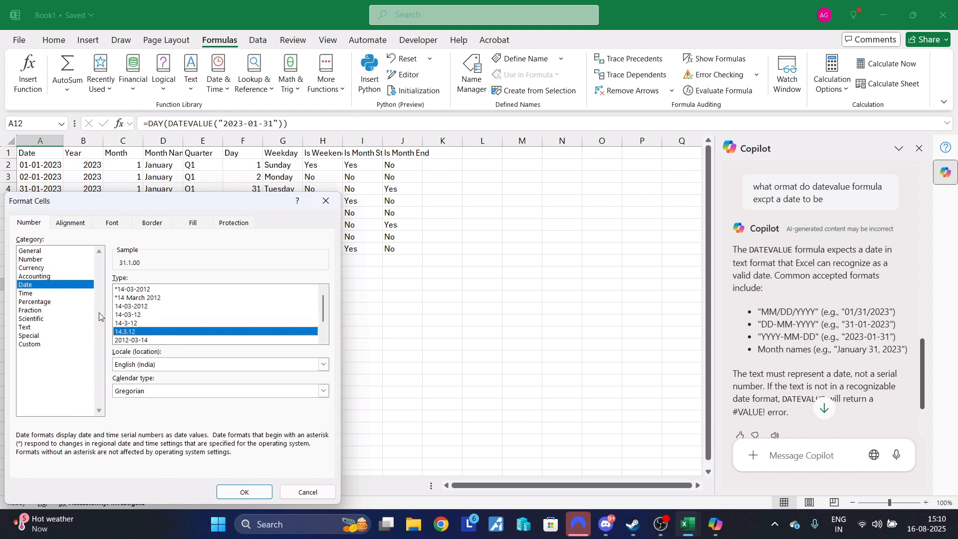
pyautogui.click(44, 328)
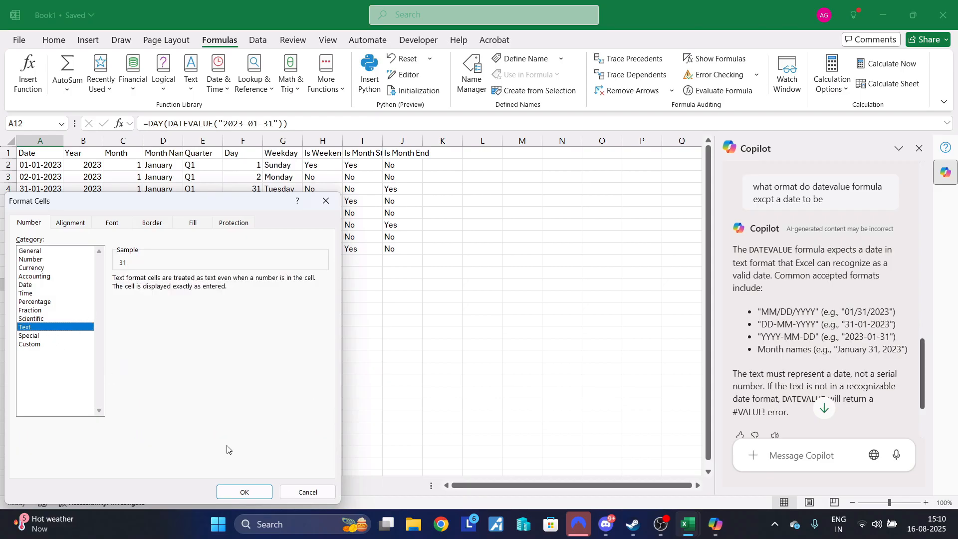
pyautogui.click(242, 489)
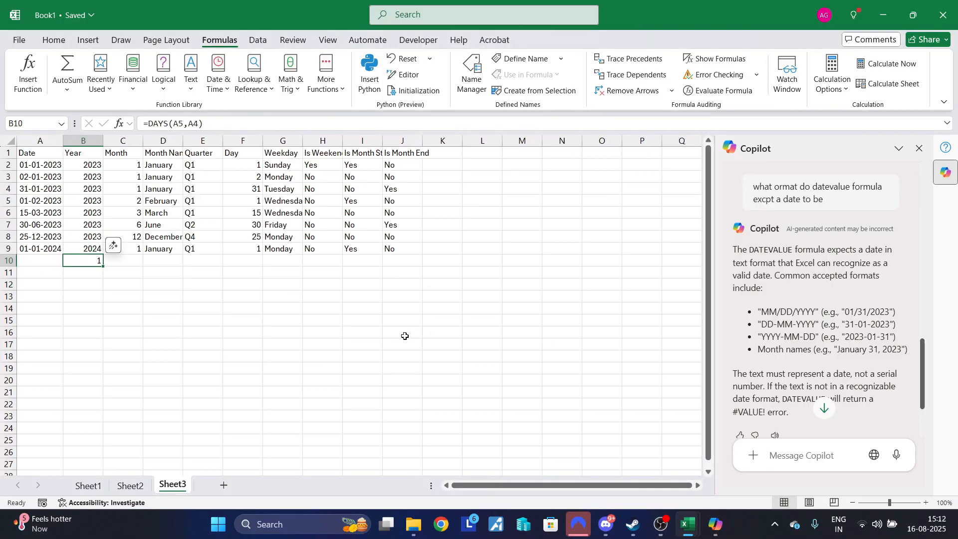
# Clear the DAYS formula from B10 and make B12 the active cell
pyautogui.press('Delete')
pyautogui.click(177, 299)
pyautogui.click(96, 287)
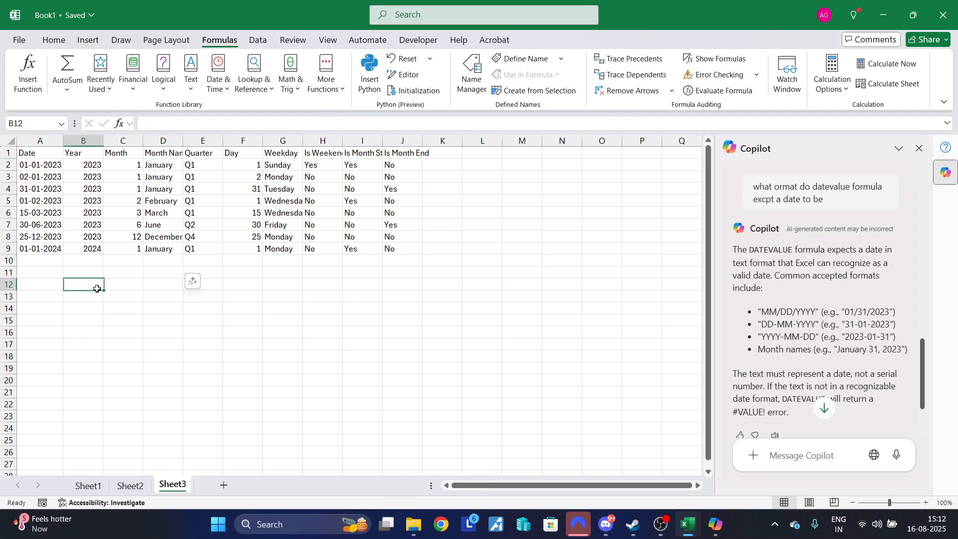
# Insert a DAYS function in B12 with end date A7 and start date A2, and clear the cell after viewing the result
pyautogui.click(218, 80)
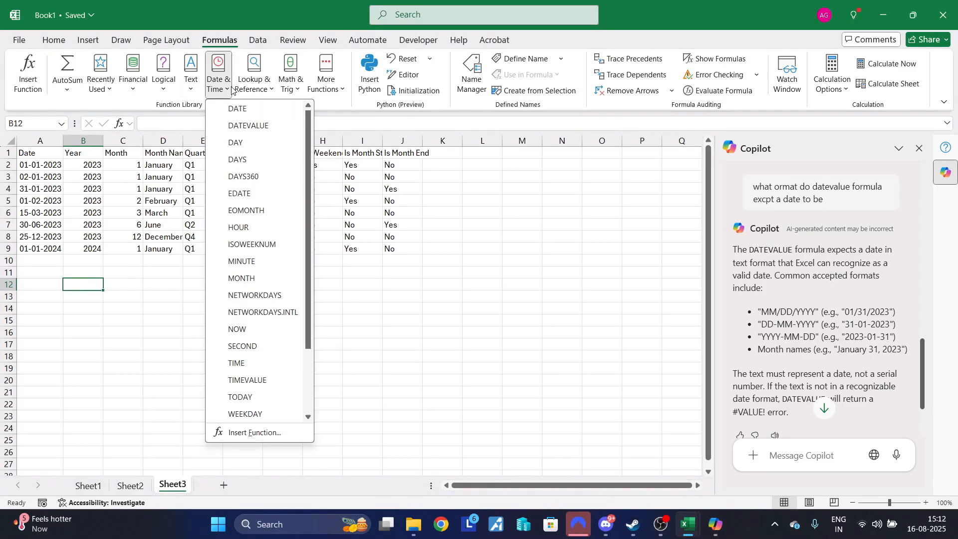
pyautogui.click(257, 160)
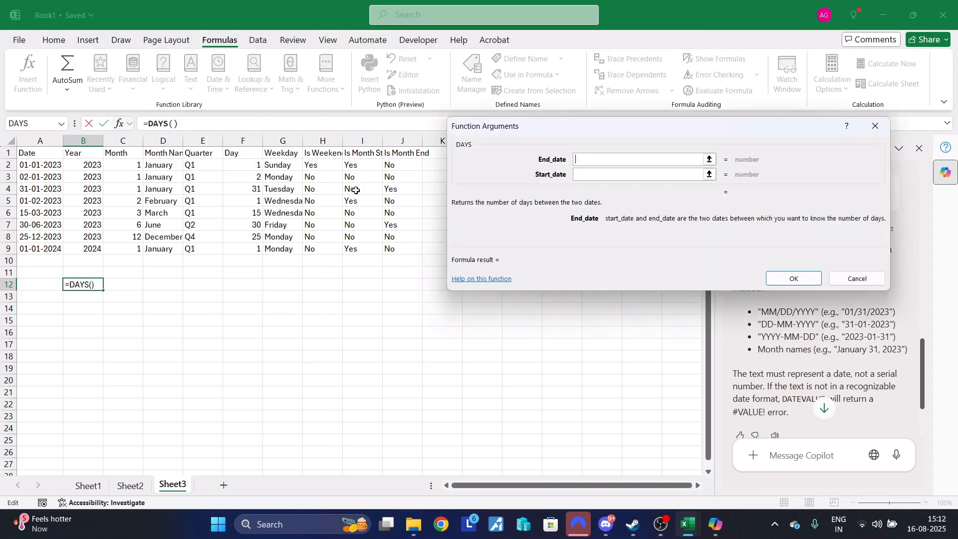
pyautogui.click(36, 227)
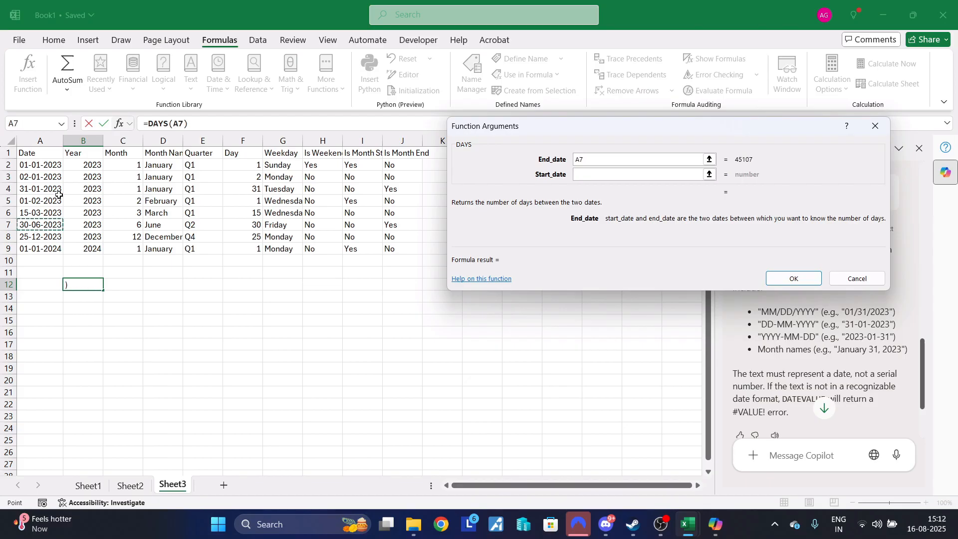
pyautogui.click(628, 170)
pyautogui.click(60, 167)
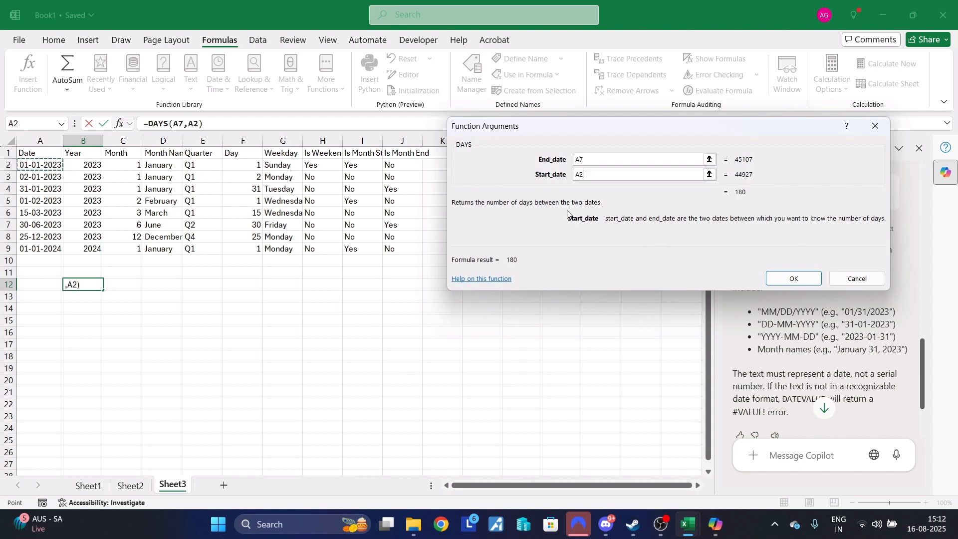
pyautogui.click(774, 282)
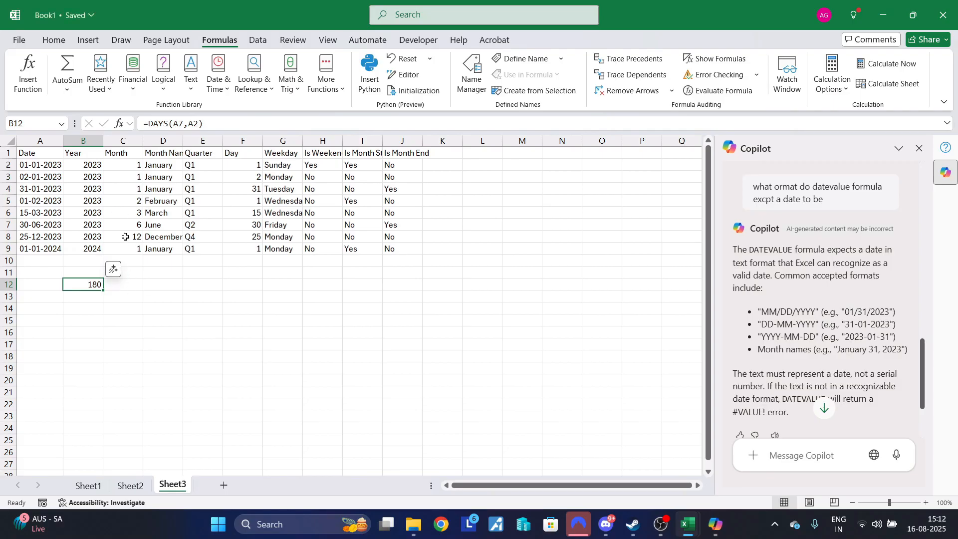
pyautogui.press('Delete')
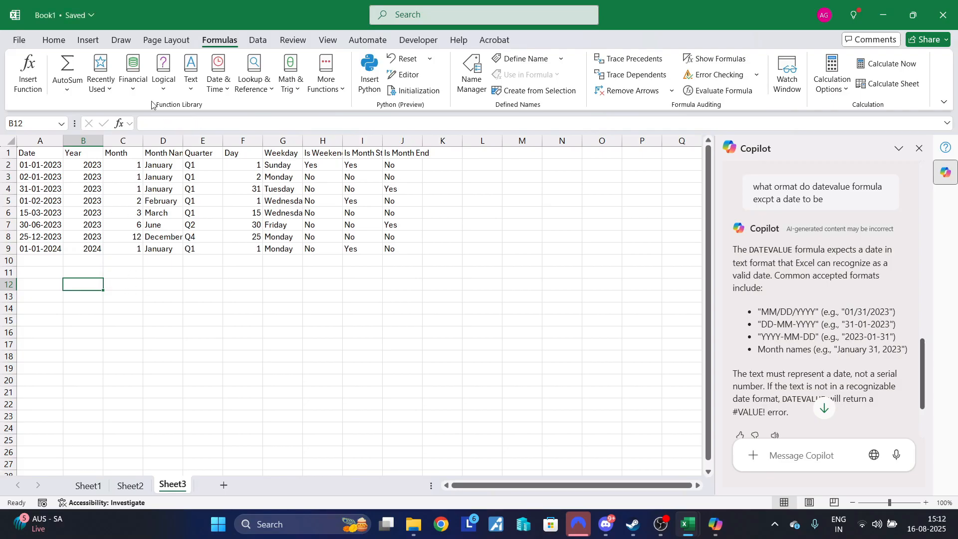
# Insert the TODAY function in B12, view the current date, and clear the cell
pyautogui.click(226, 64)
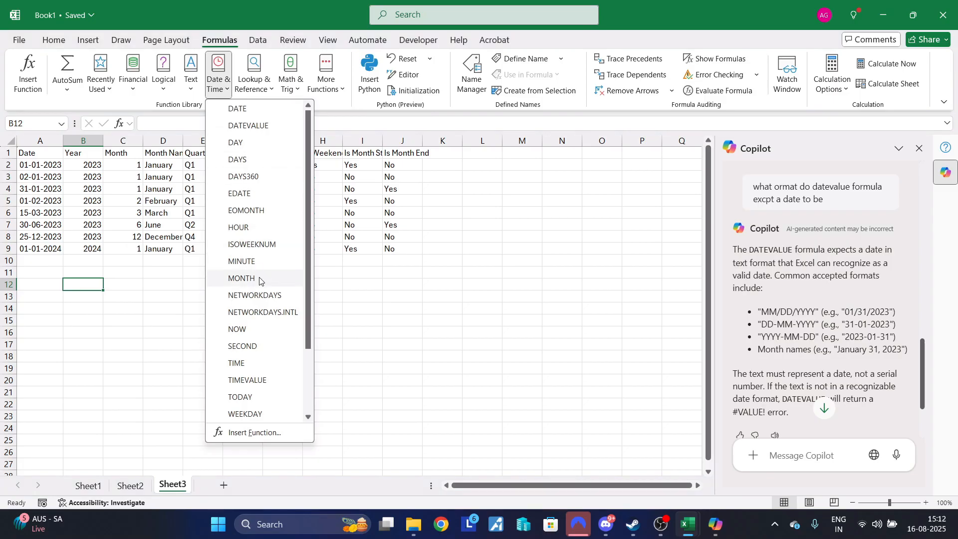
pyautogui.scroll(-2, 252, 389)
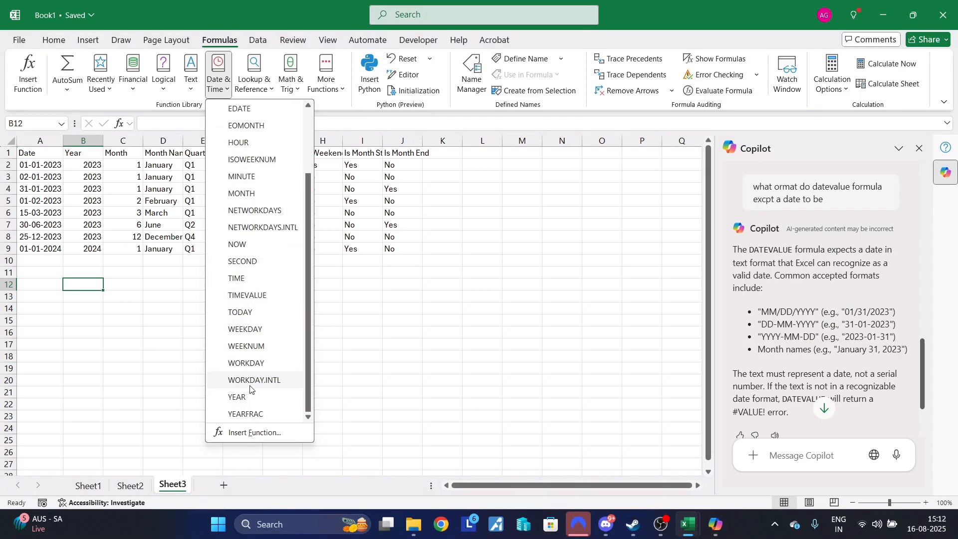
pyautogui.click(258, 314)
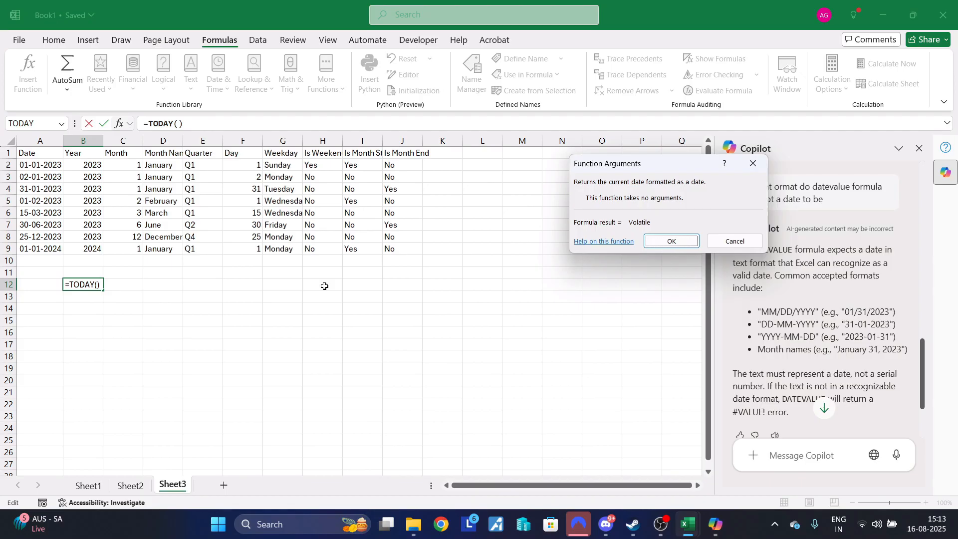
pyautogui.click(652, 243)
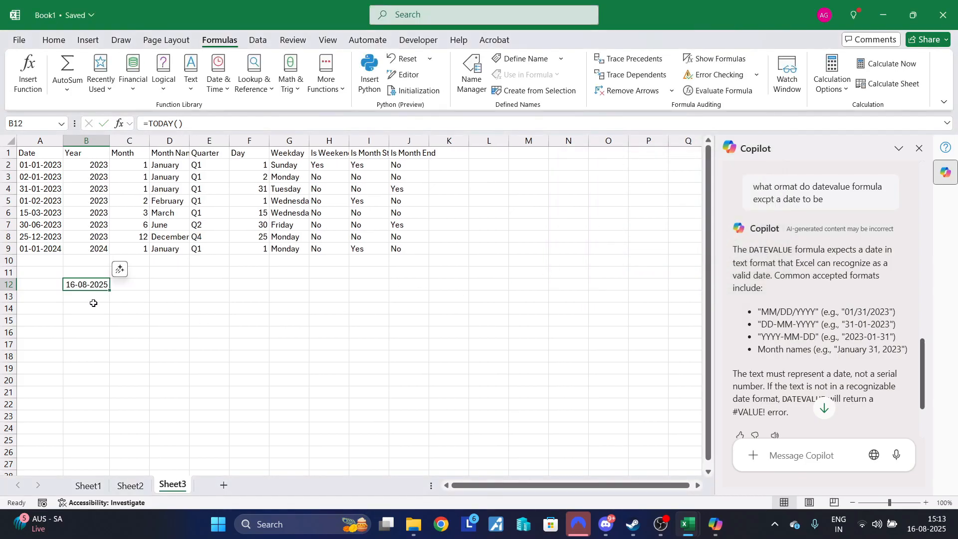
pyautogui.press('Delete')
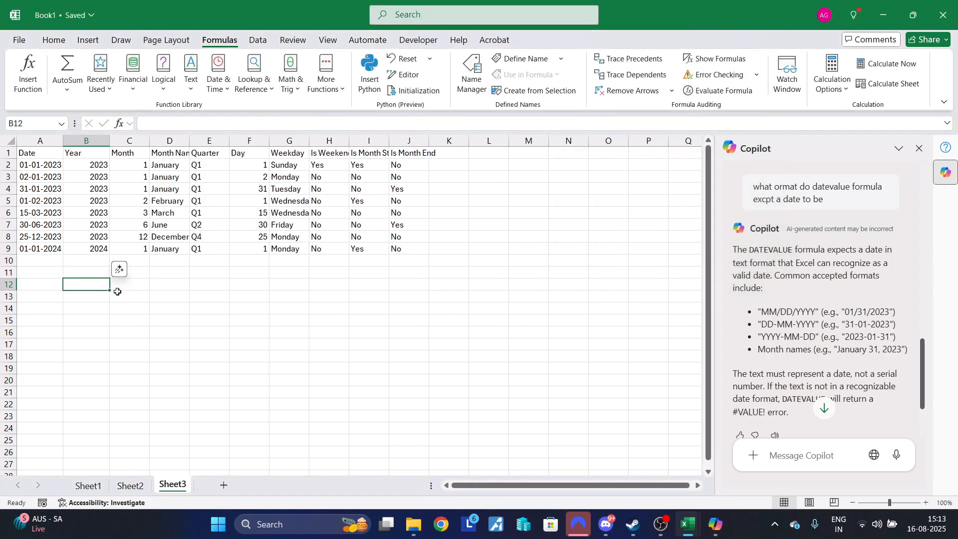
# Insert a WORKDAY function in B12 with start date A2 and 14 days, leaving the holidays argument empty
pyautogui.click(193, 86)
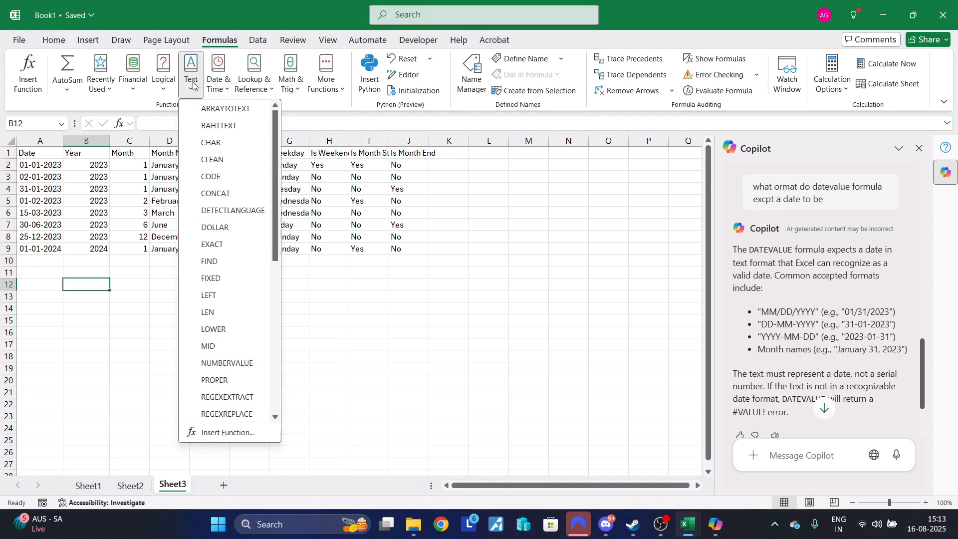
pyautogui.click(218, 82)
pyautogui.scroll(-2, 269, 240)
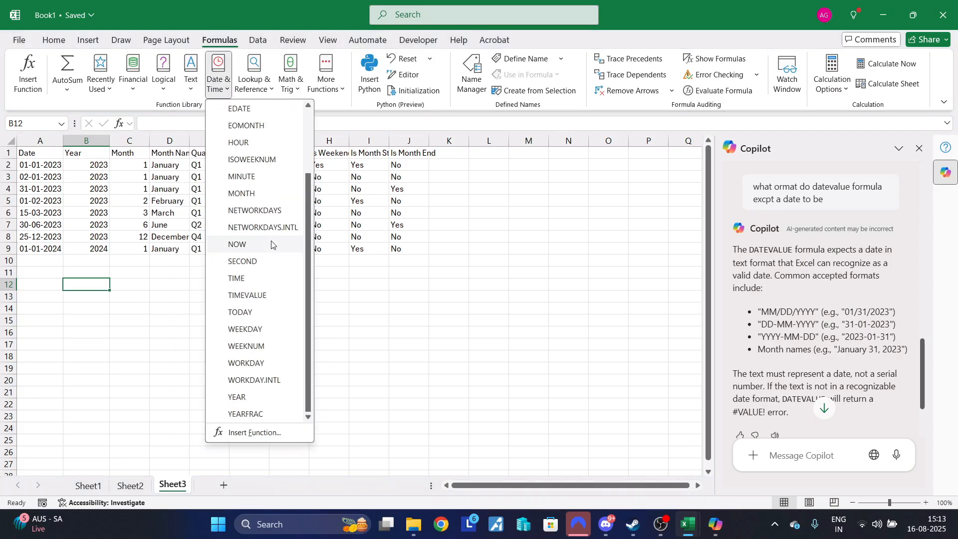
pyautogui.click(245, 356)
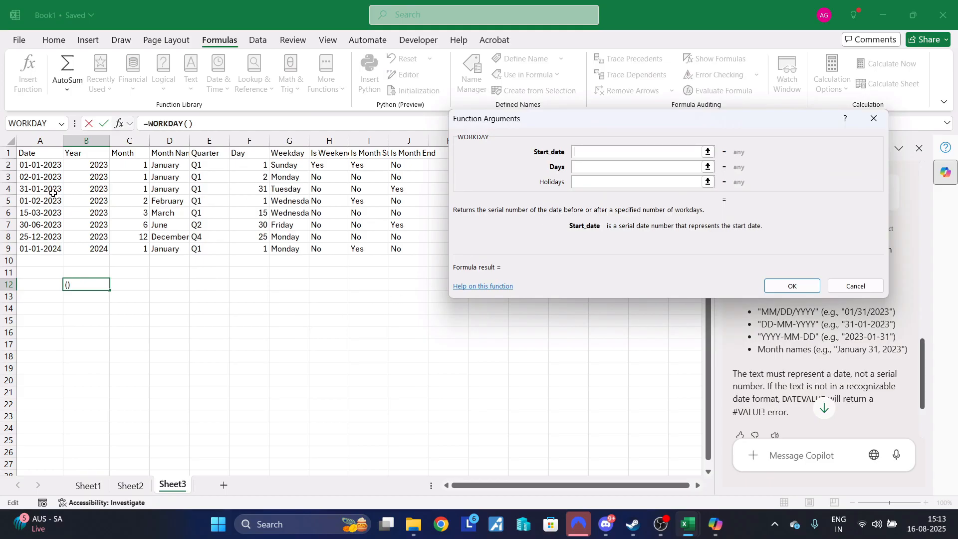
pyautogui.click(46, 165)
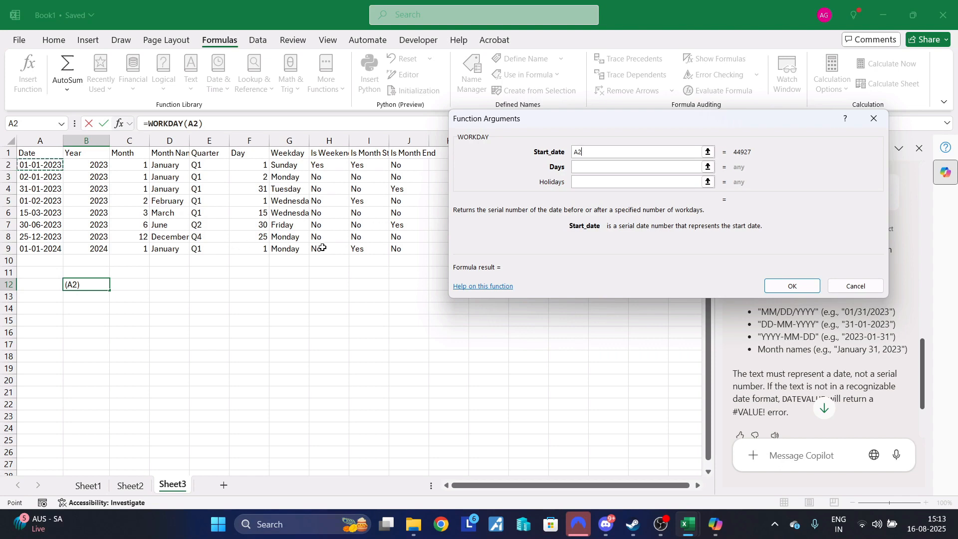
pyautogui.click(589, 168)
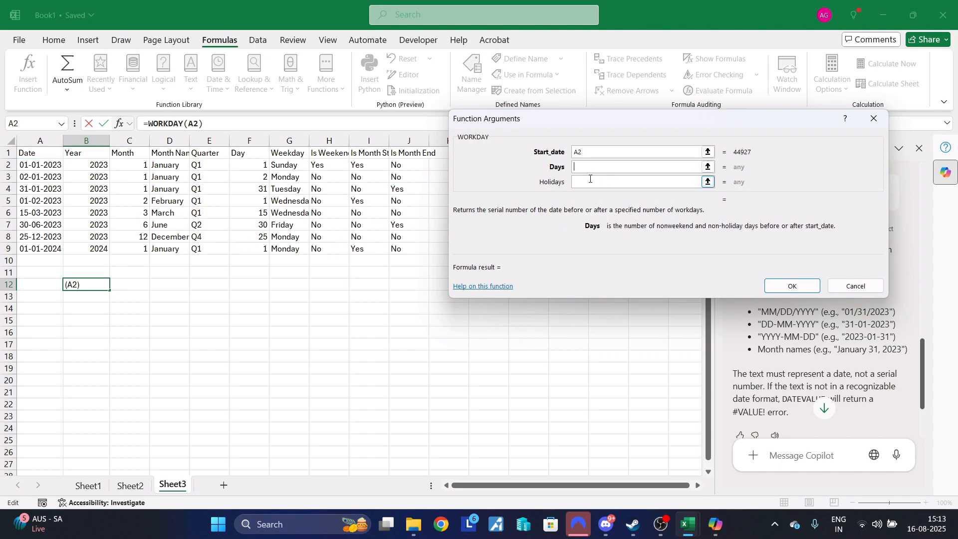
pyautogui.write('14')
pyautogui.click(591, 181)
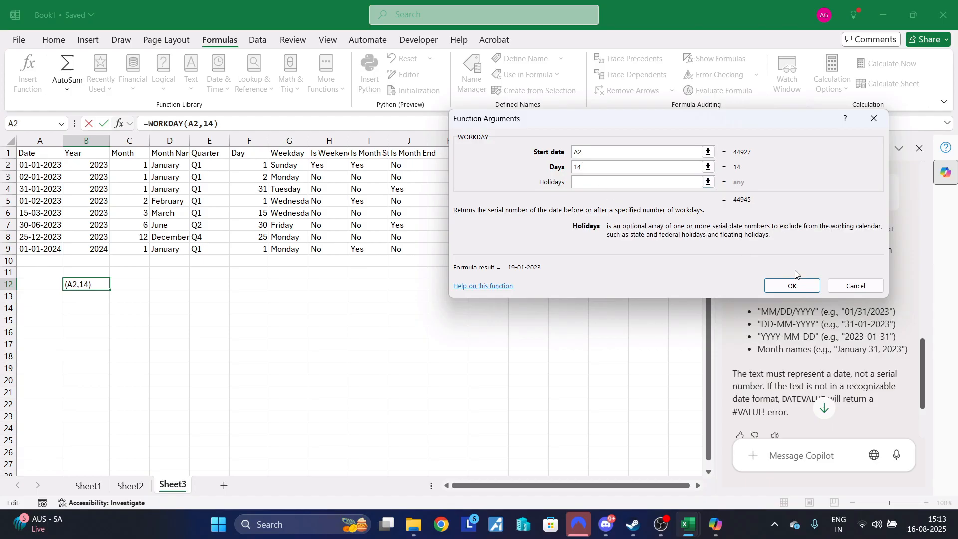
pyautogui.click(792, 286)
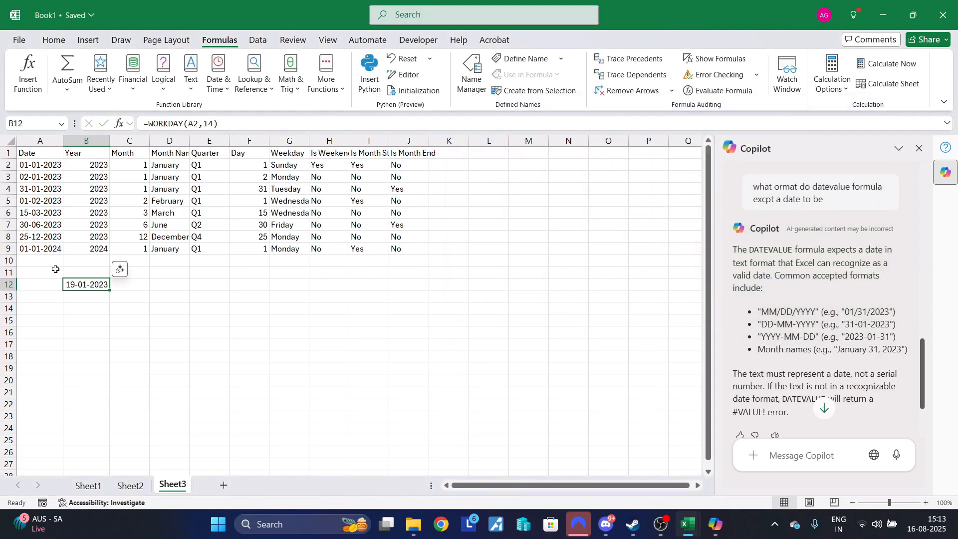
# Preview B12's WORKDAY result in the Text number format without applying it, and clear the cell
pyautogui.rightClick(83, 288)
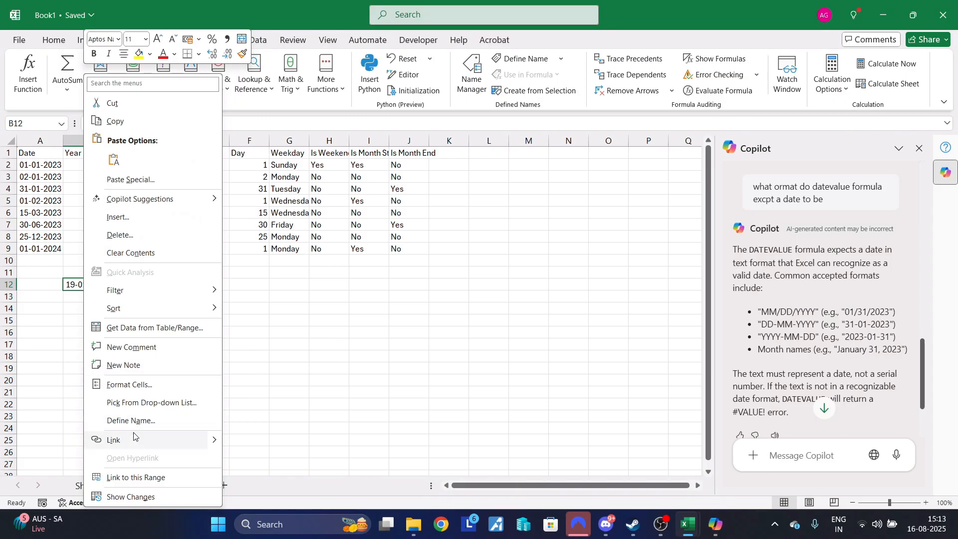
pyautogui.click(269, 303)
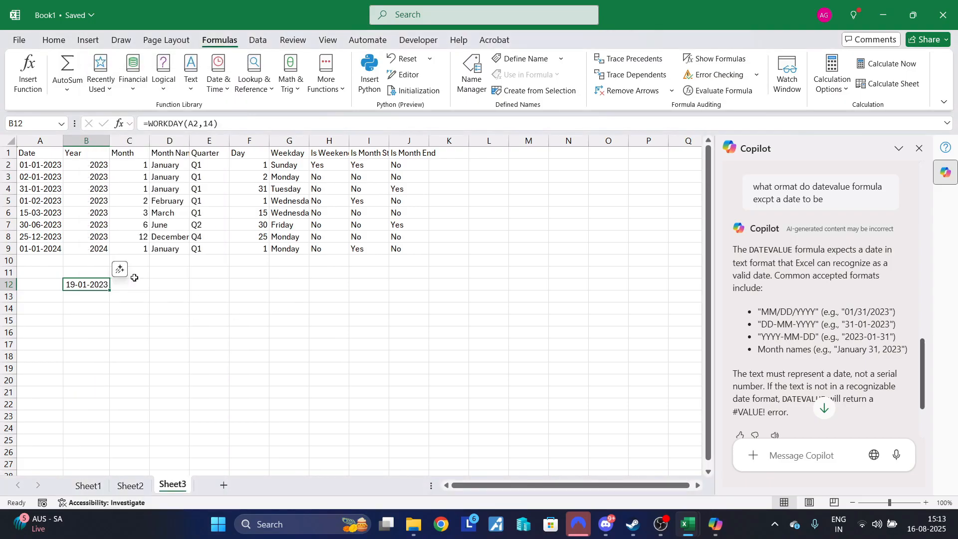
pyautogui.rightClick(103, 282)
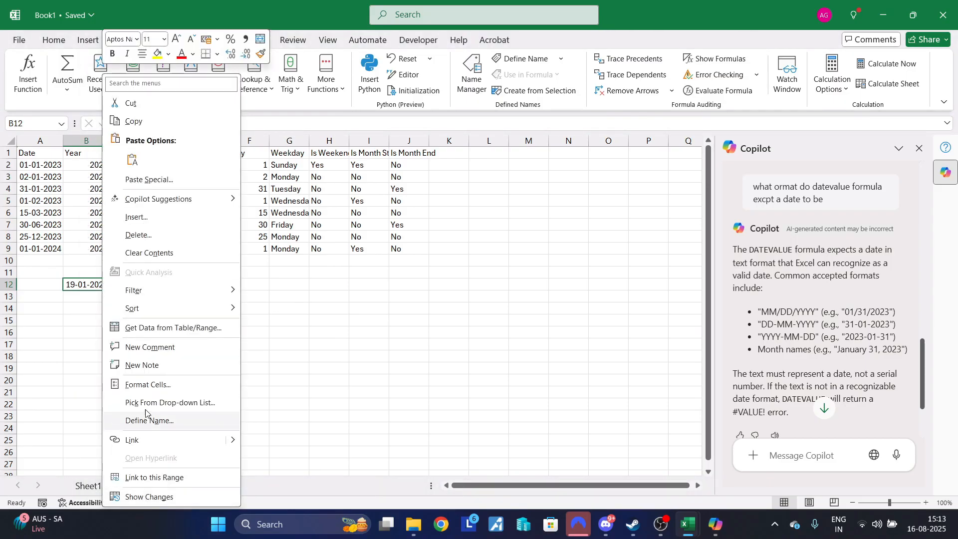
pyautogui.click(156, 388)
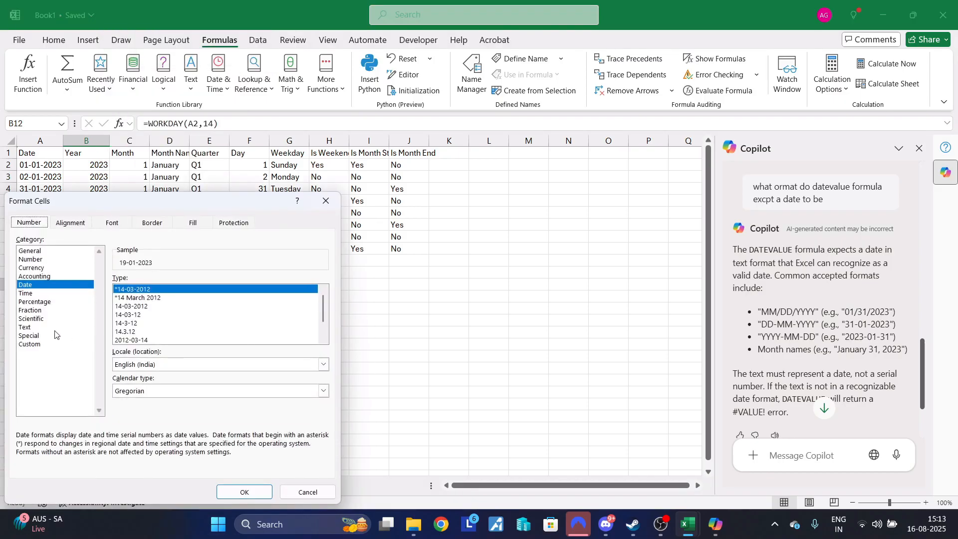
pyautogui.click(54, 327)
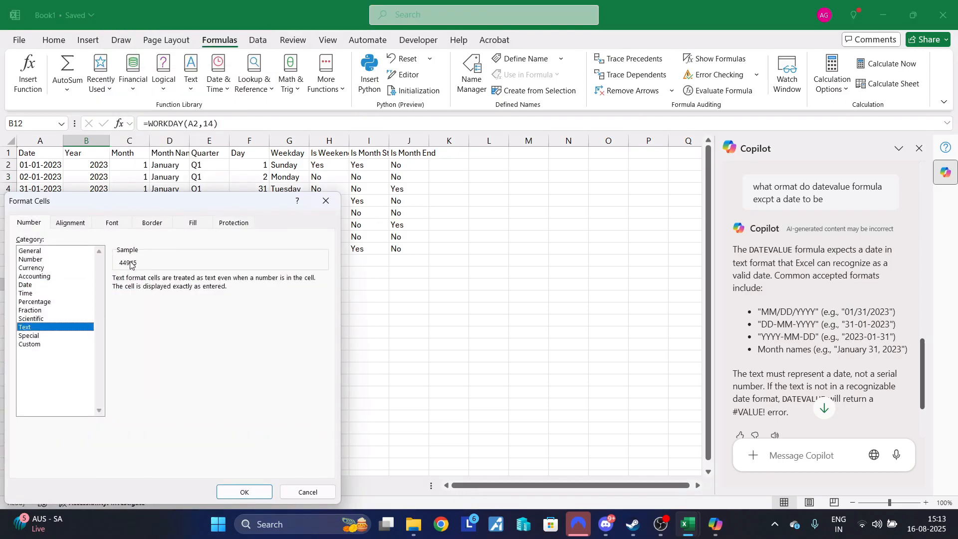
pyautogui.click(333, 202)
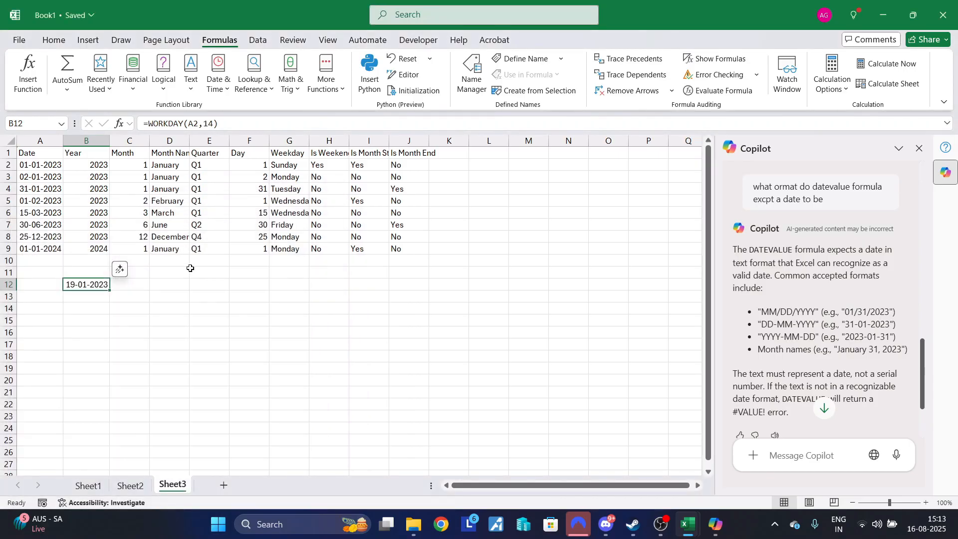
pyautogui.press('Delete')
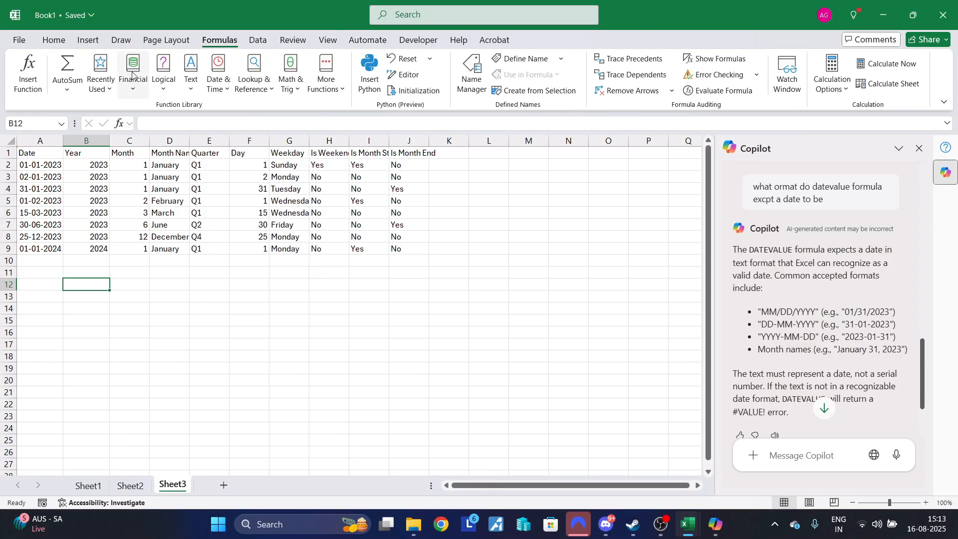
# Insert a WEEKDAY function in B12 with A4 as the serial number, leaving the return type empty
pyautogui.click(191, 80)
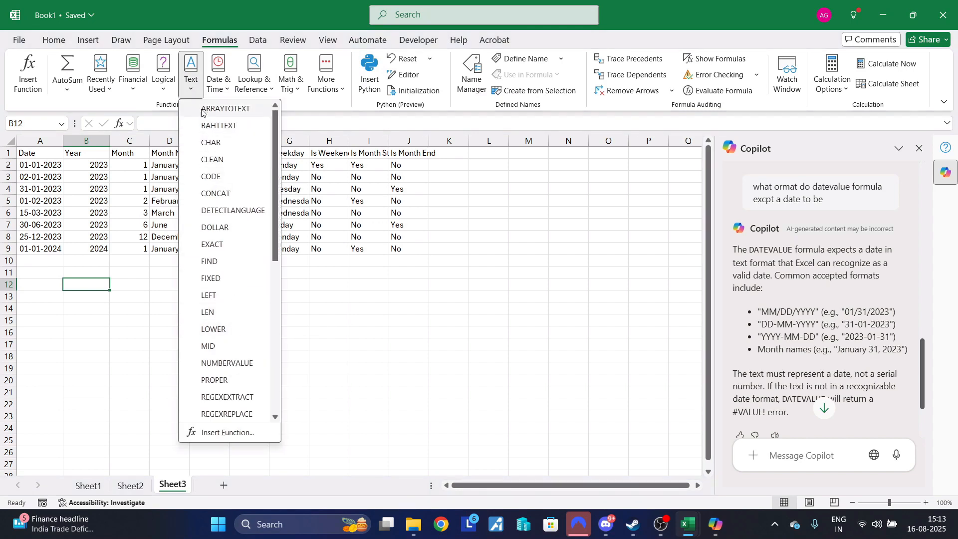
pyautogui.click(218, 80)
pyautogui.scroll(-2, 272, 264)
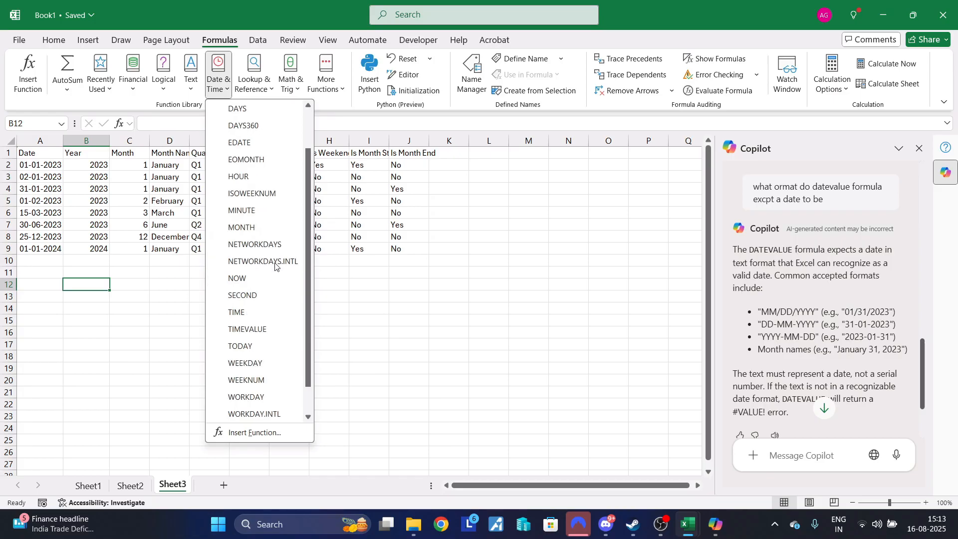
pyautogui.click(245, 329)
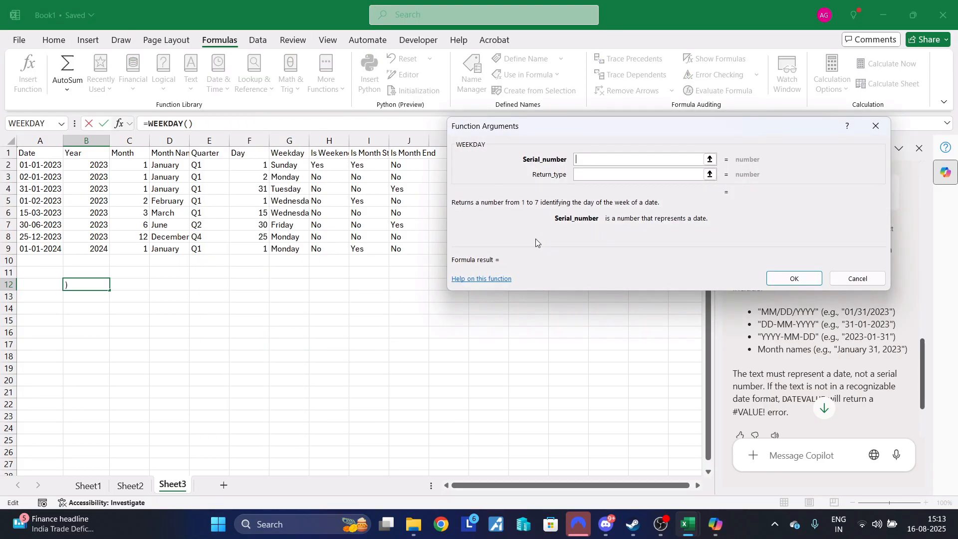
pyautogui.click(50, 189)
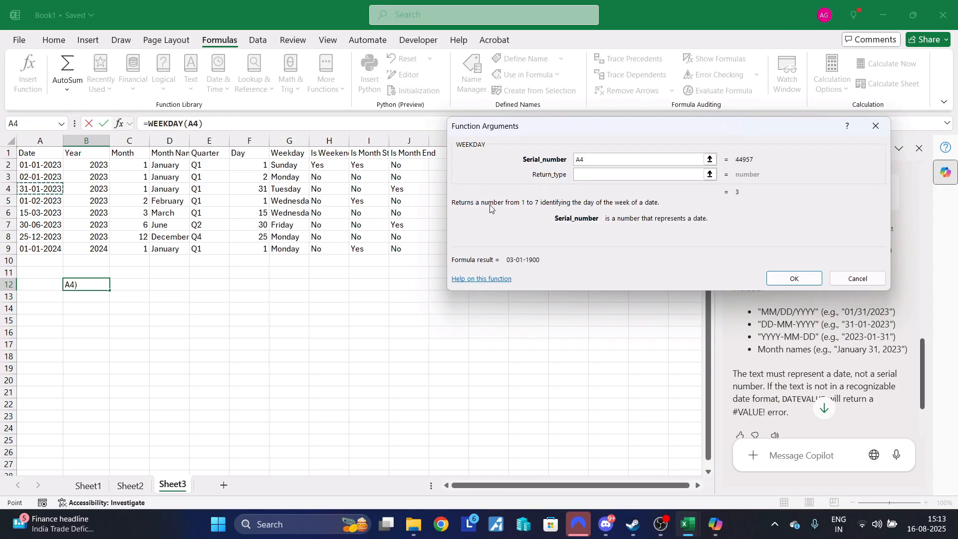
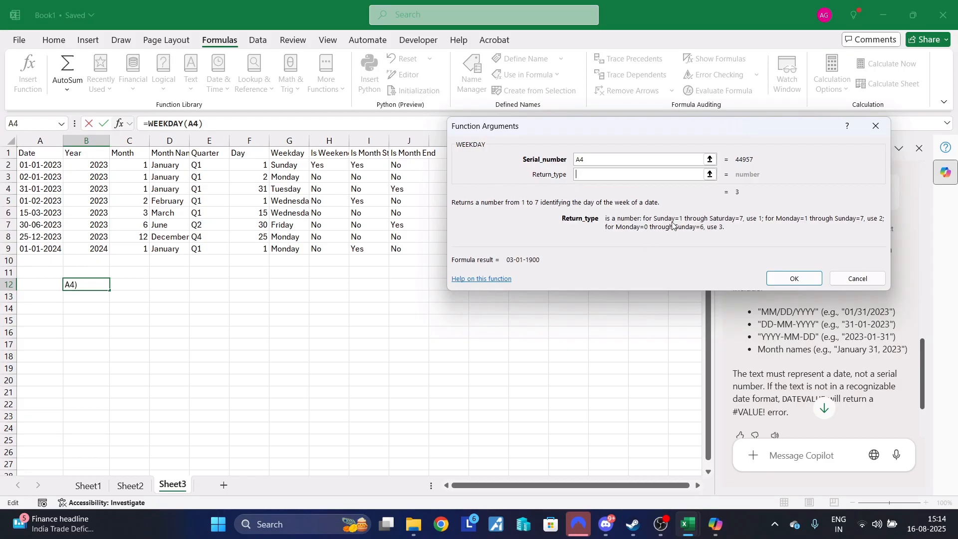
pyautogui.click(789, 276)
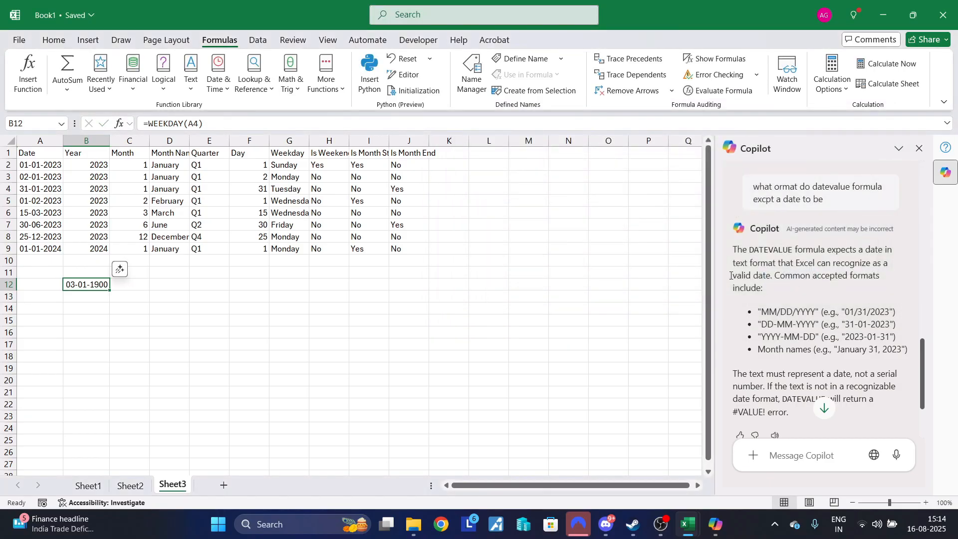
# Preview B12's WEEKDAY result in the Text number format without applying it, and clear the cell
pyautogui.rightClick(98, 285)
pyautogui.click(150, 385)
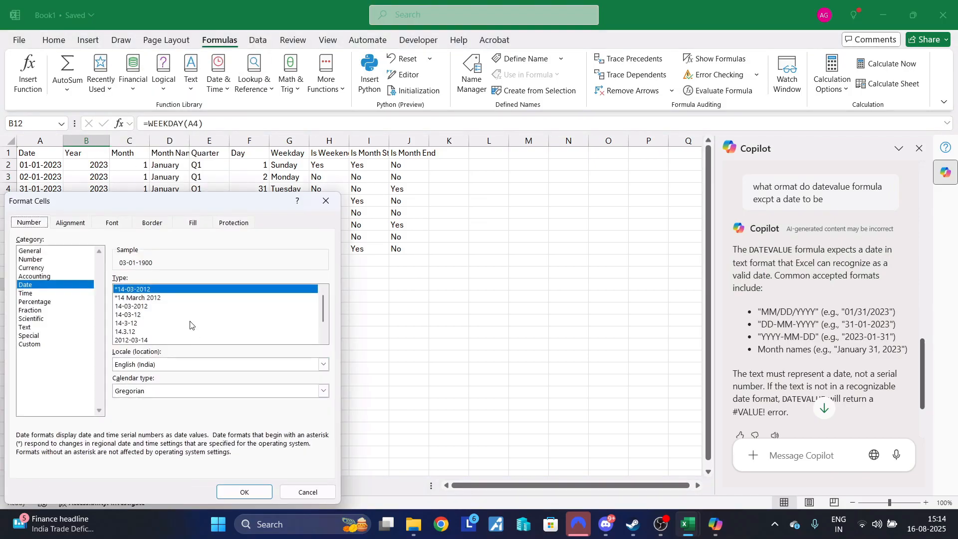
pyautogui.click(63, 327)
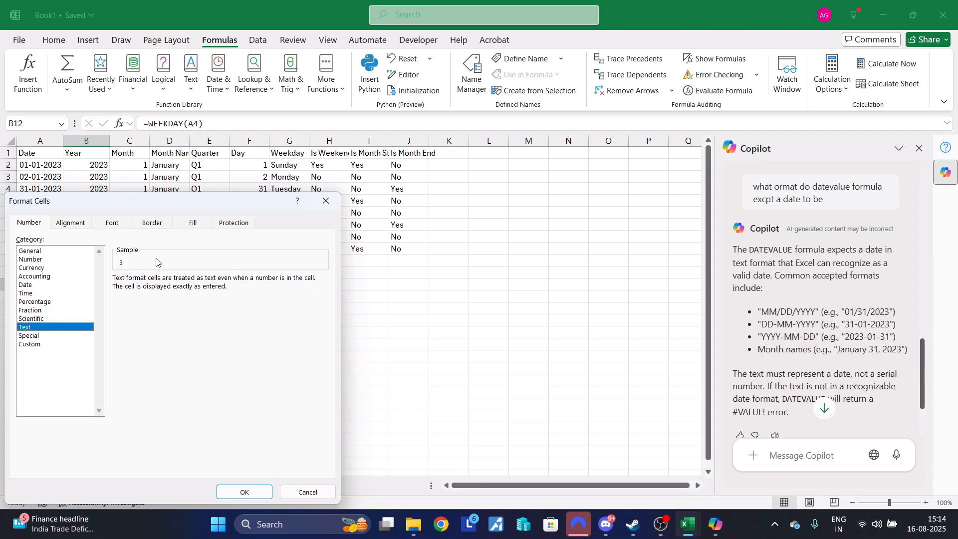
pyautogui.click(326, 201)
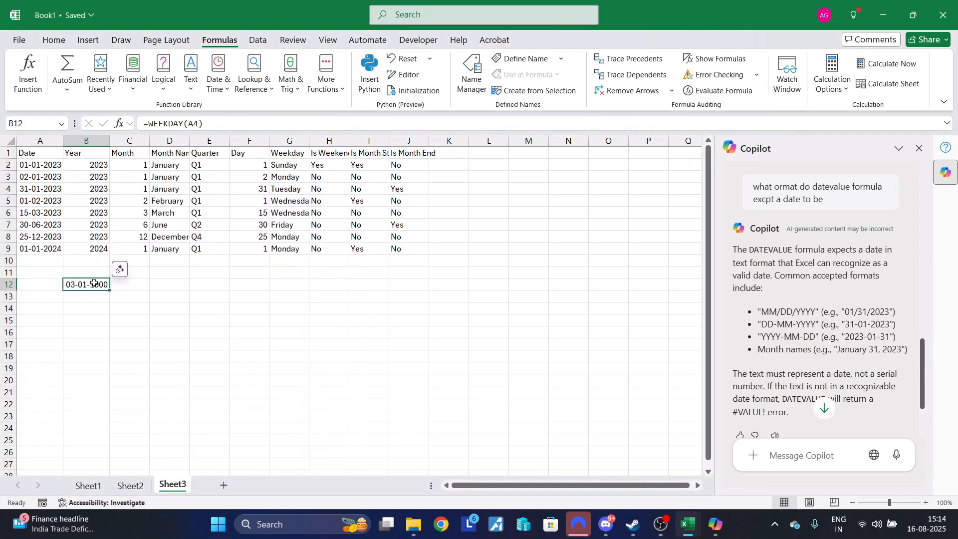
pyautogui.press('Delete')
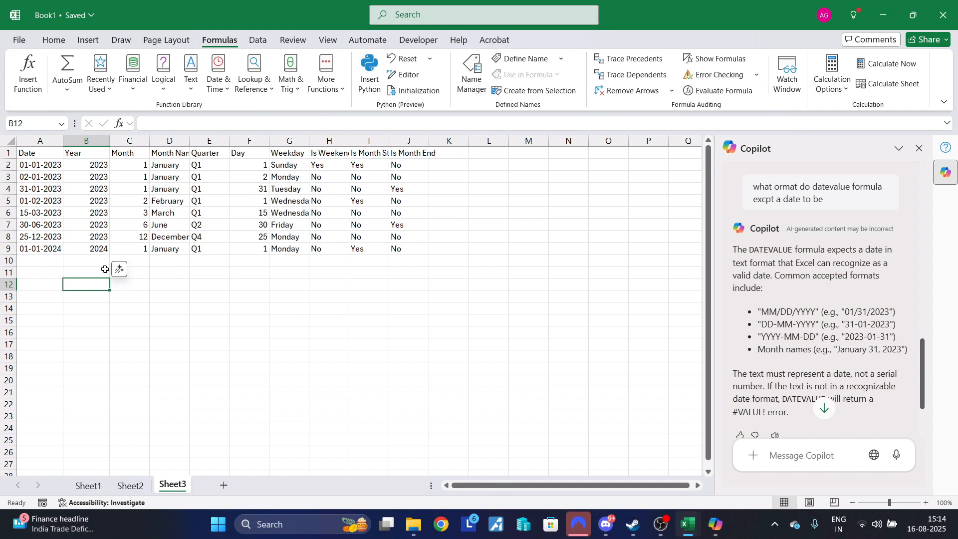
# Insert a DAYS360 function in B12 with start date A4 and end date A9, leaving the method empty
pyautogui.click(218, 84)
pyautogui.scroll(-2, 254, 329)
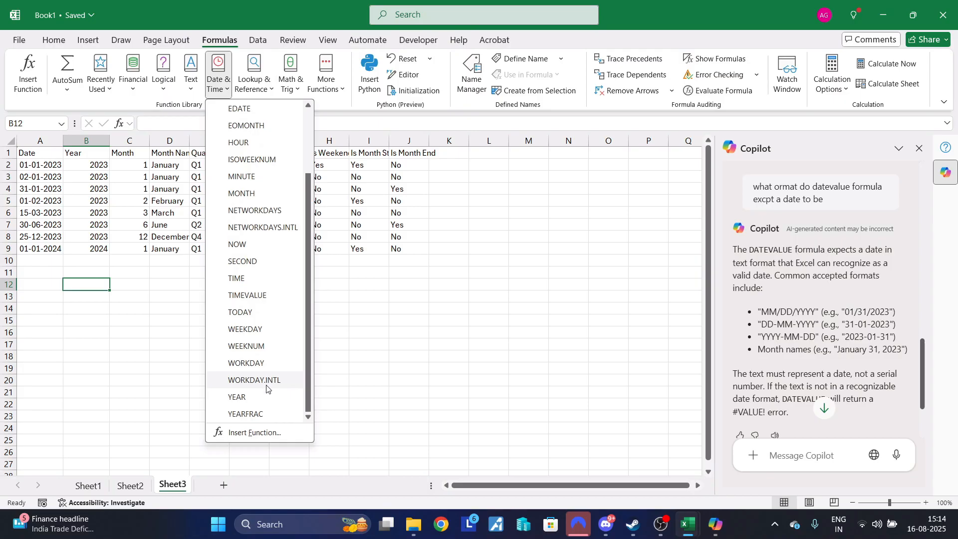
pyautogui.scroll(3, 261, 387)
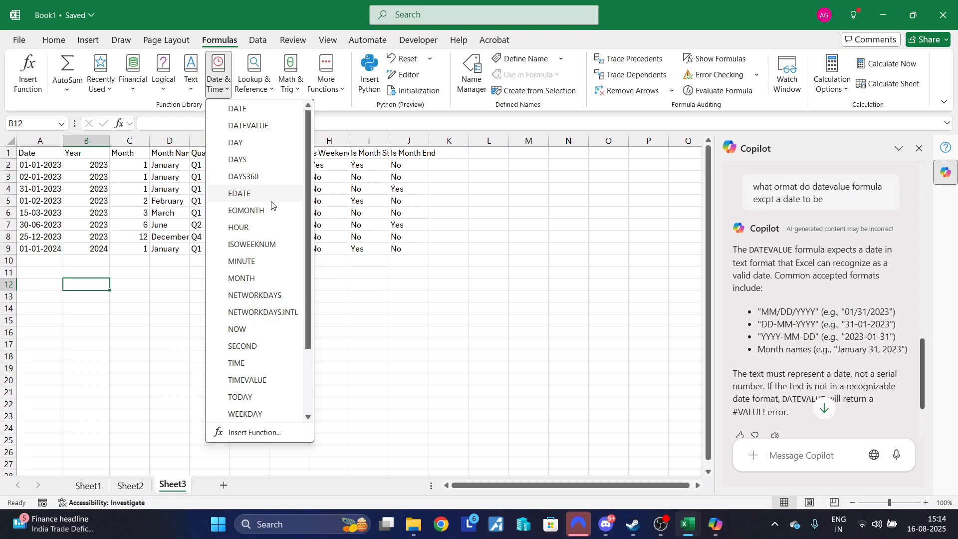
pyautogui.click(250, 176)
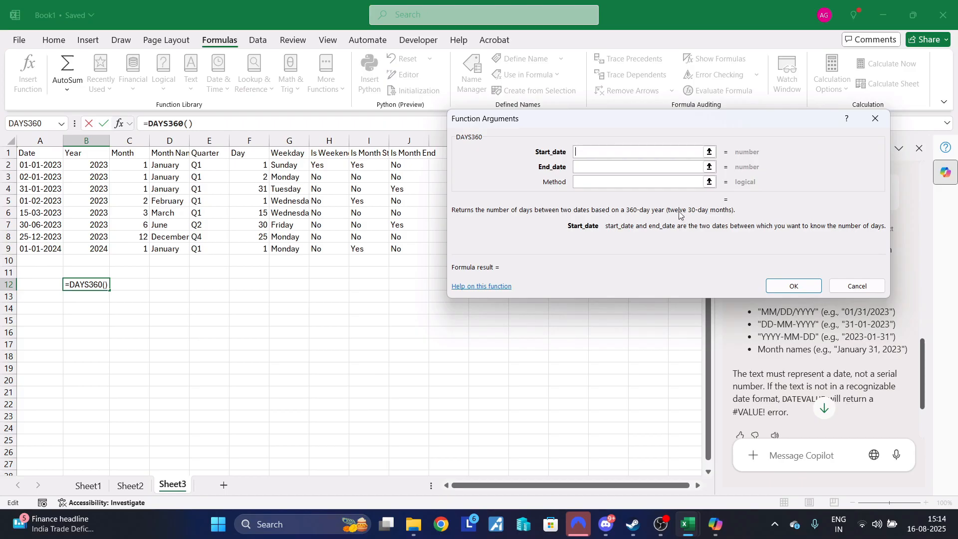
pyautogui.click(52, 186)
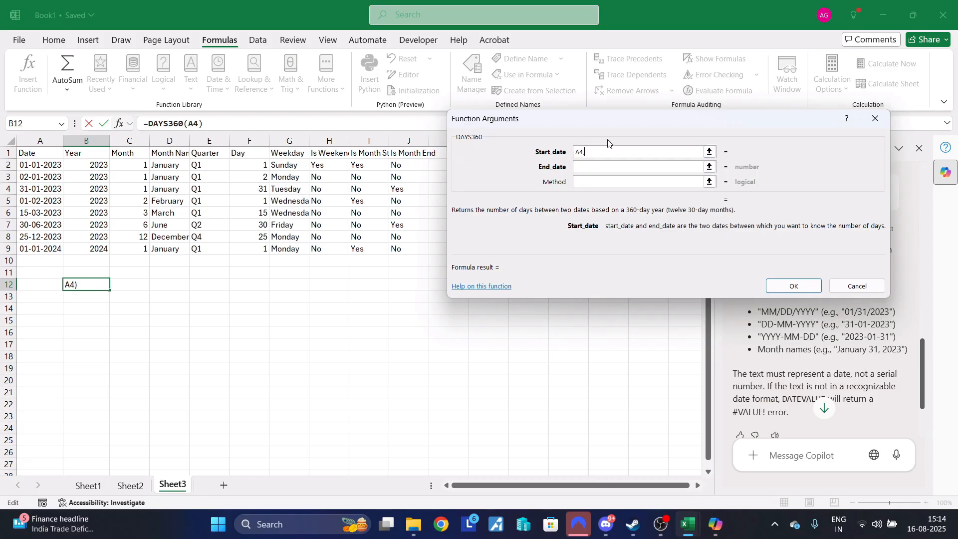
pyautogui.click(614, 164)
pyautogui.click(55, 251)
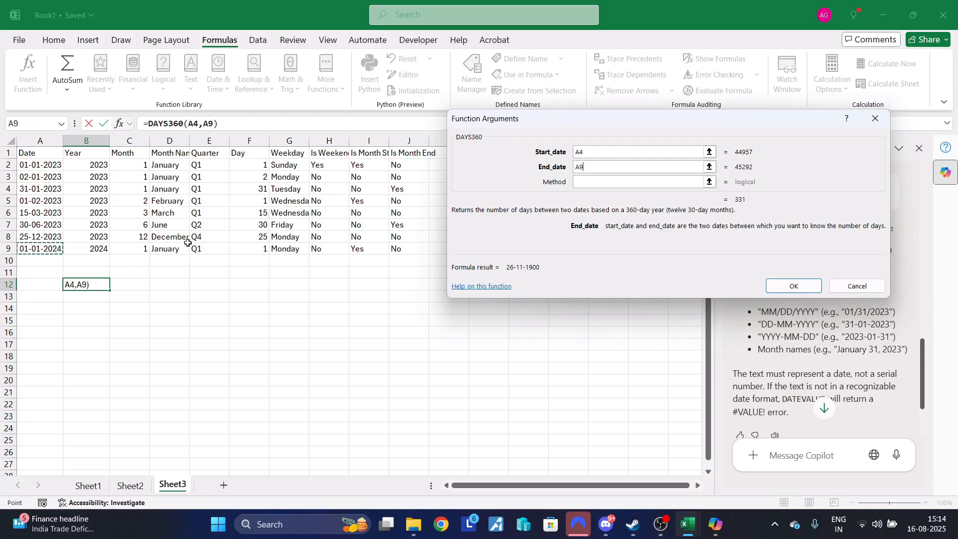
pyautogui.click(772, 288)
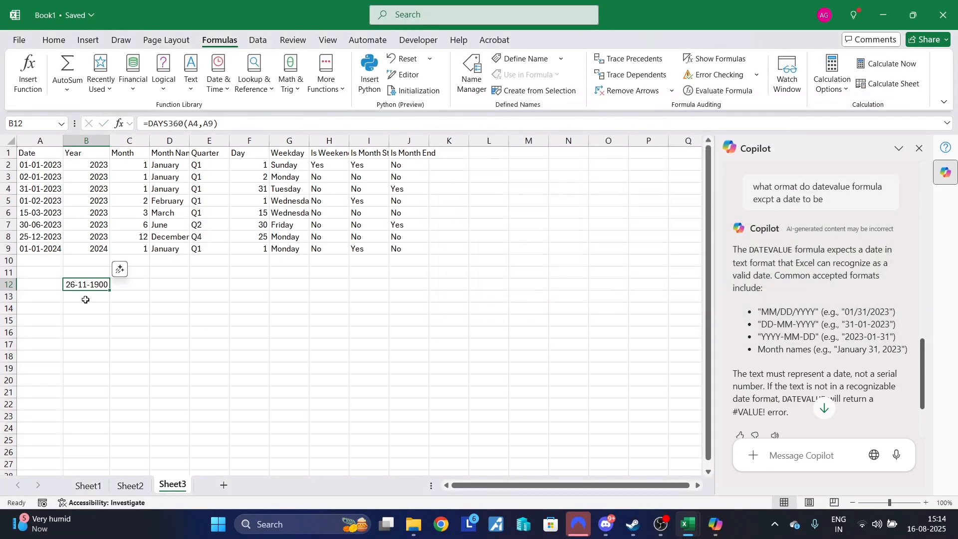
# Preview B12's DAYS360 result in the Text number format without applying it, and clear the cell
pyautogui.rightClick(89, 285)
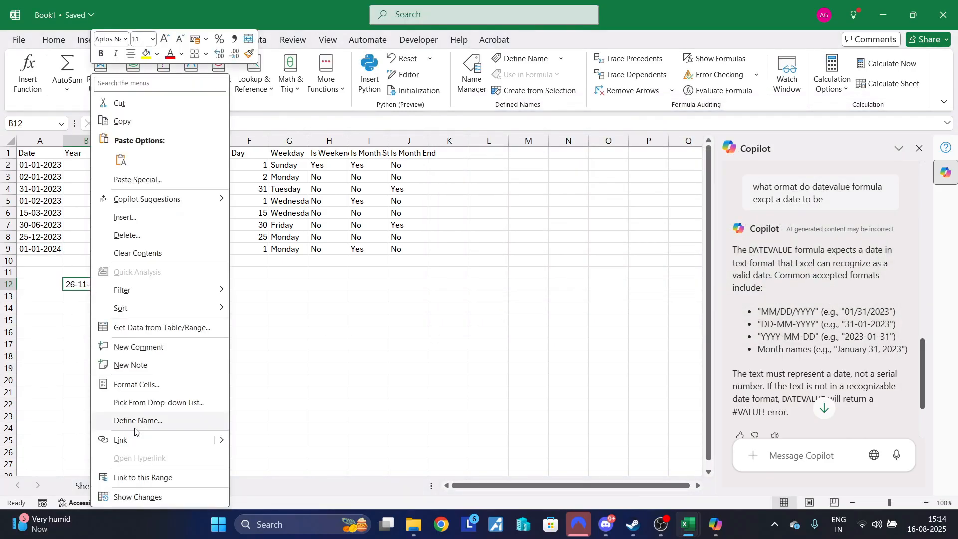
pyautogui.click(149, 387)
pyautogui.click(25, 328)
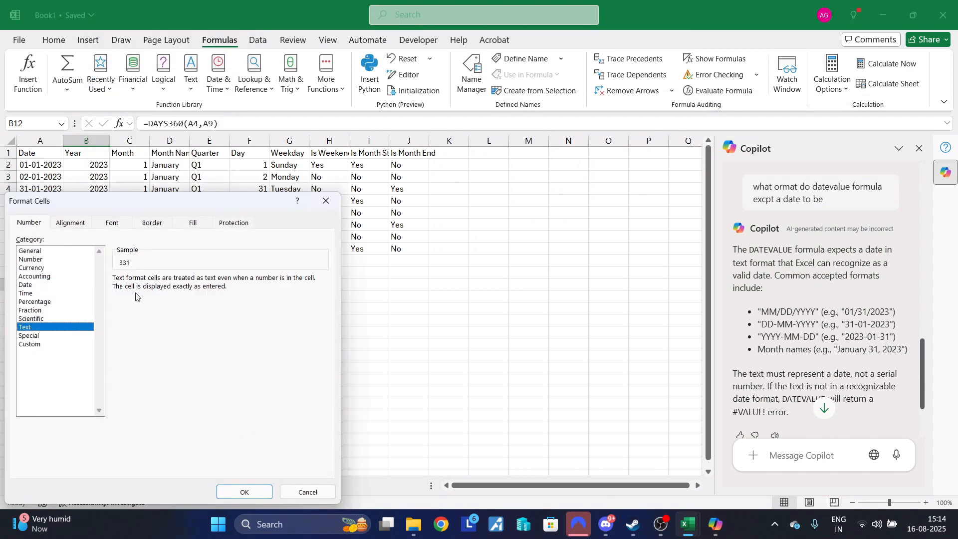
pyautogui.press('Escape')
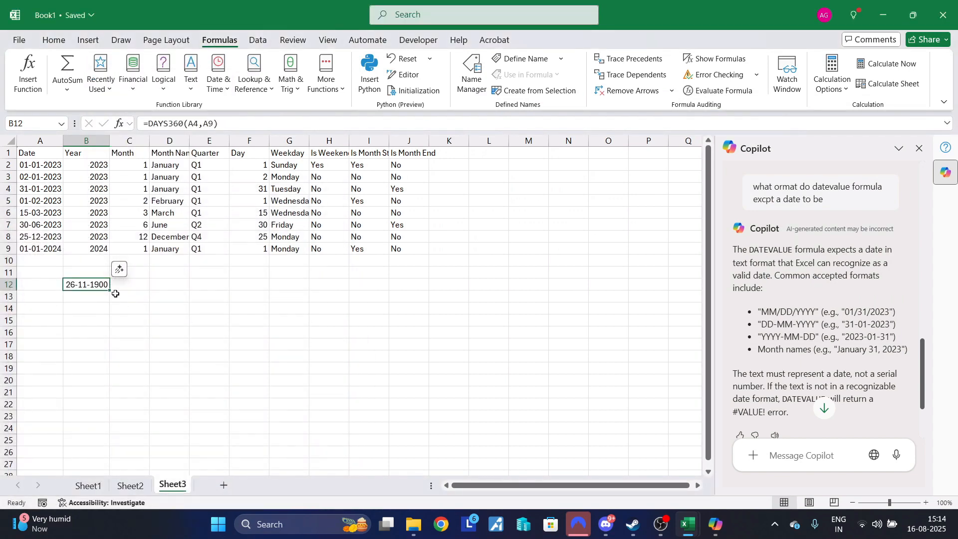
pyautogui.press('Delete')
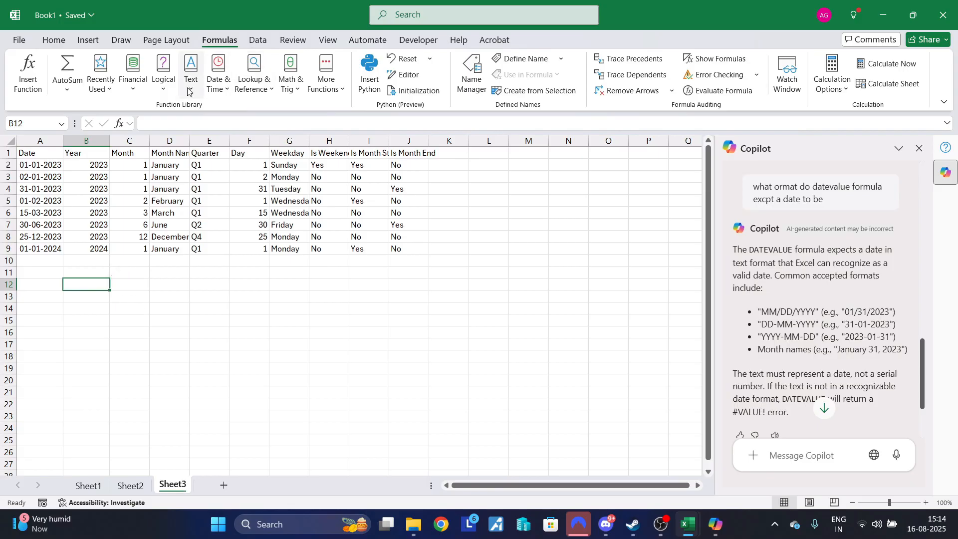
# Examine the list of available lookup and reference functions
pyautogui.click(218, 75)
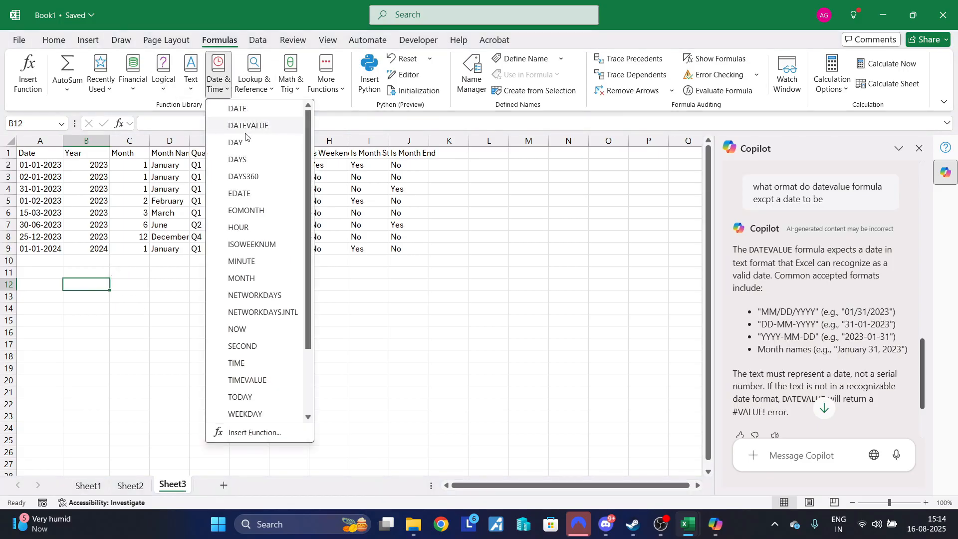
pyautogui.click(259, 90)
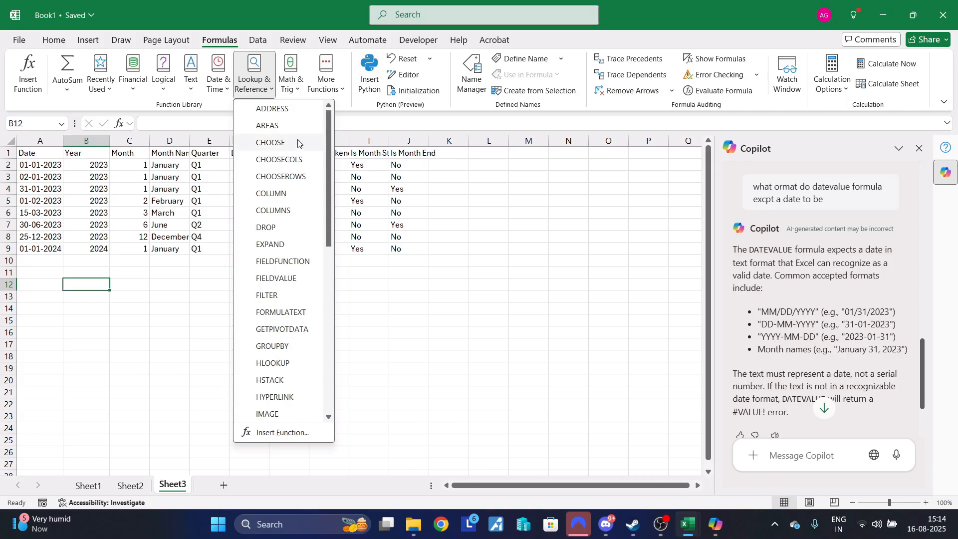
pyautogui.scroll(-8, 300, 160)
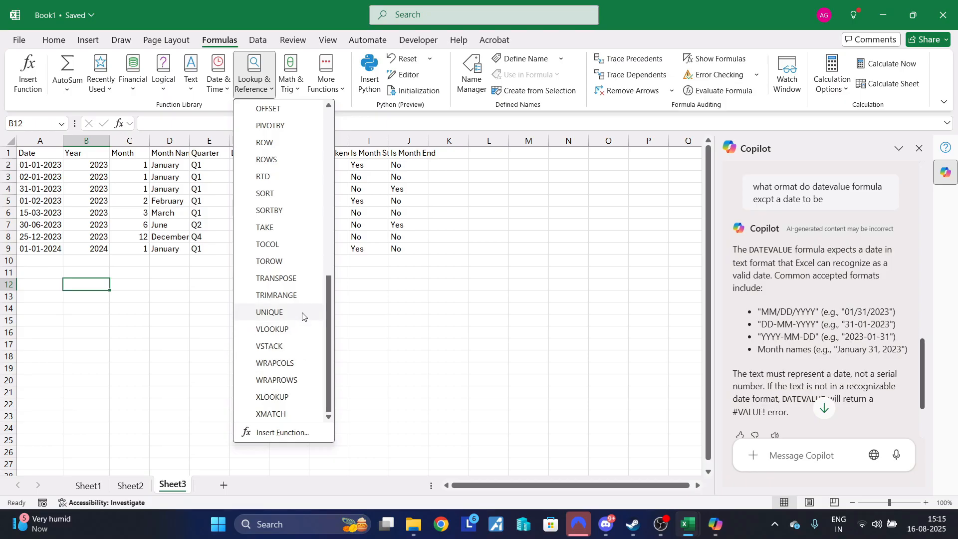
pyautogui.scroll(6, 300, 322)
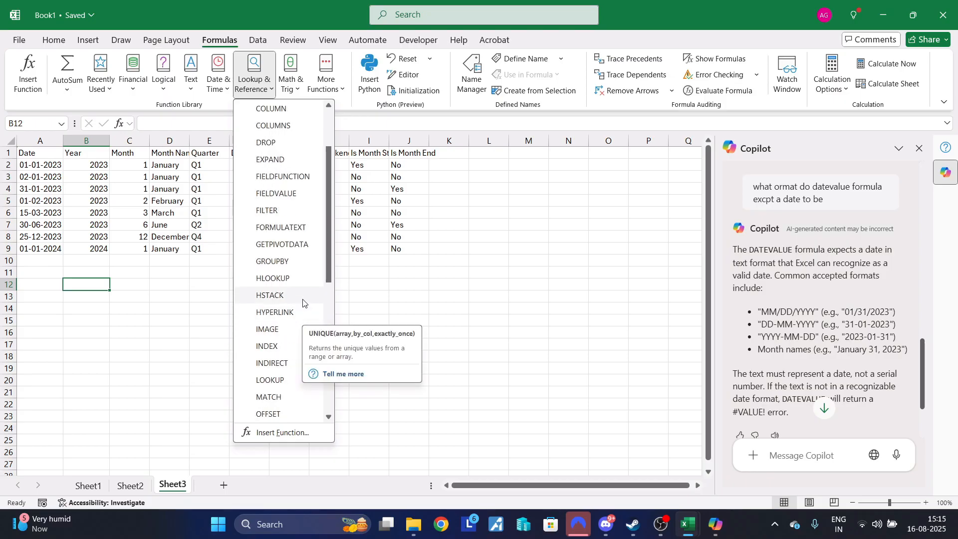
pyautogui.scroll(2, 301, 302)
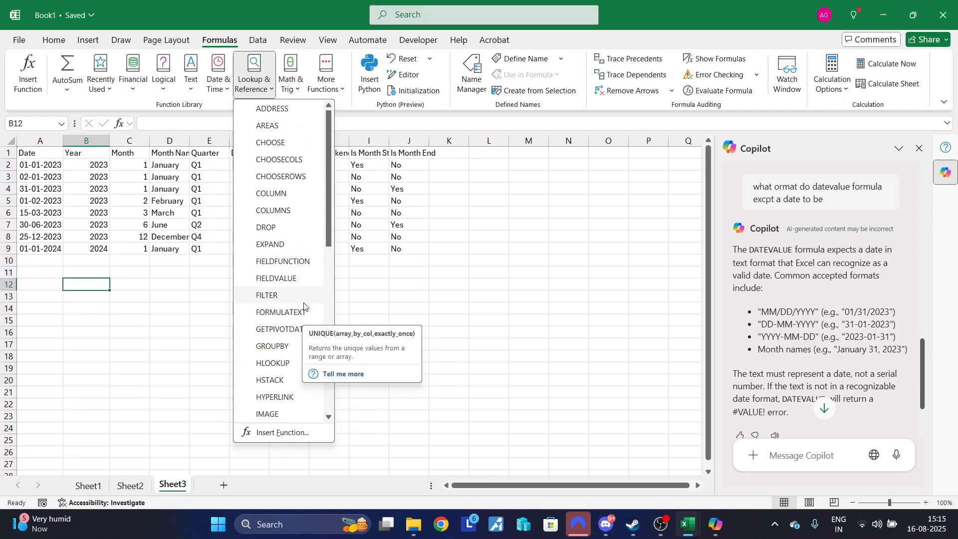
pyautogui.scroll(-4, 299, 309)
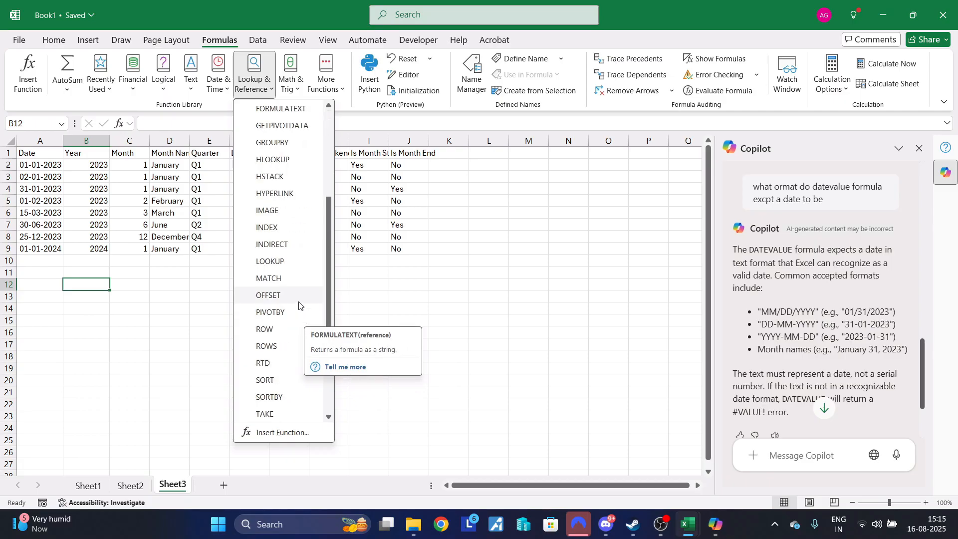
pyautogui.scroll(-4, 299, 287)
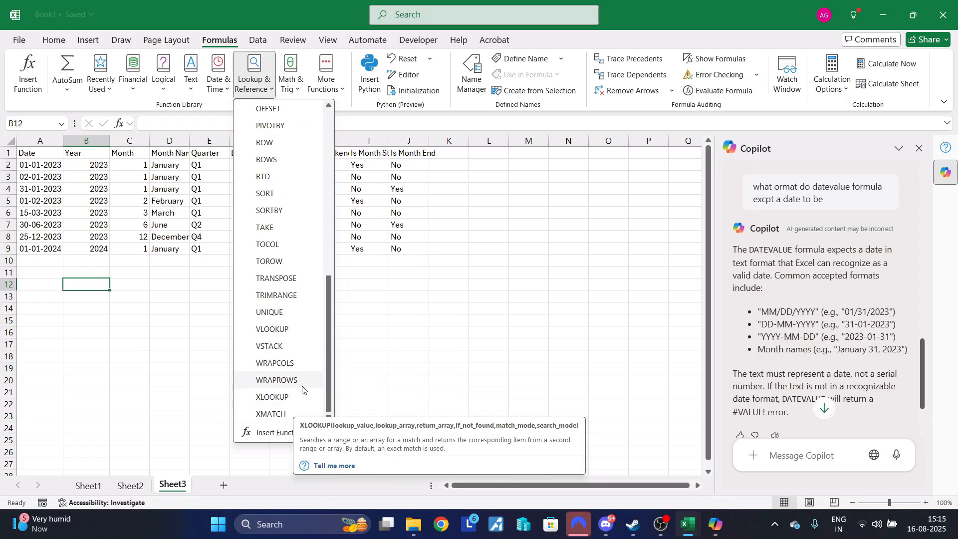
pyautogui.scroll(3, 302, 390)
pyautogui.scroll(1, 301, 386)
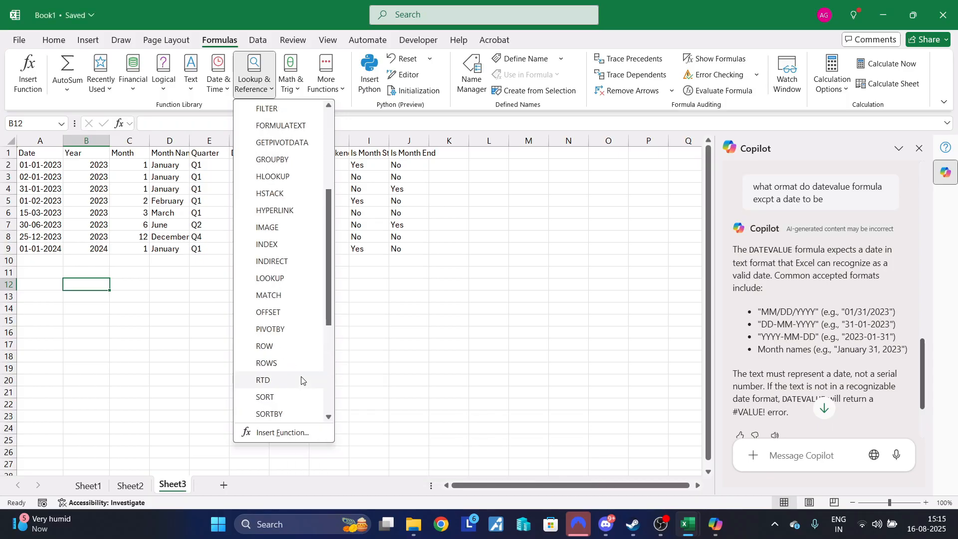
pyautogui.click(293, 333)
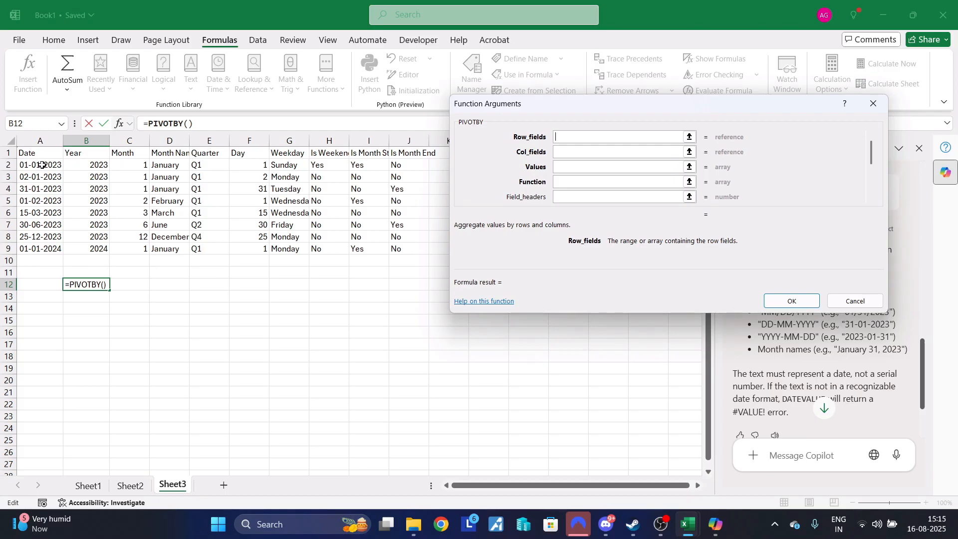
pyautogui.moveTo(42, 168); pyautogui.dragTo(402, 164)
pyautogui.click(596, 150)
pyautogui.moveTo(27, 152); pyautogui.dragTo(414, 152)
pyautogui.click(576, 167)
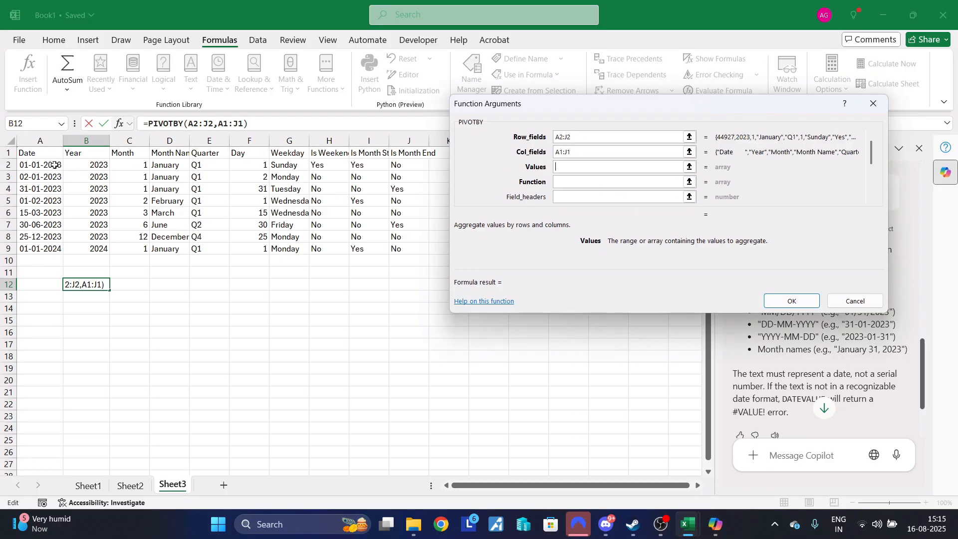
pyautogui.click(39, 153)
pyautogui.click(569, 183)
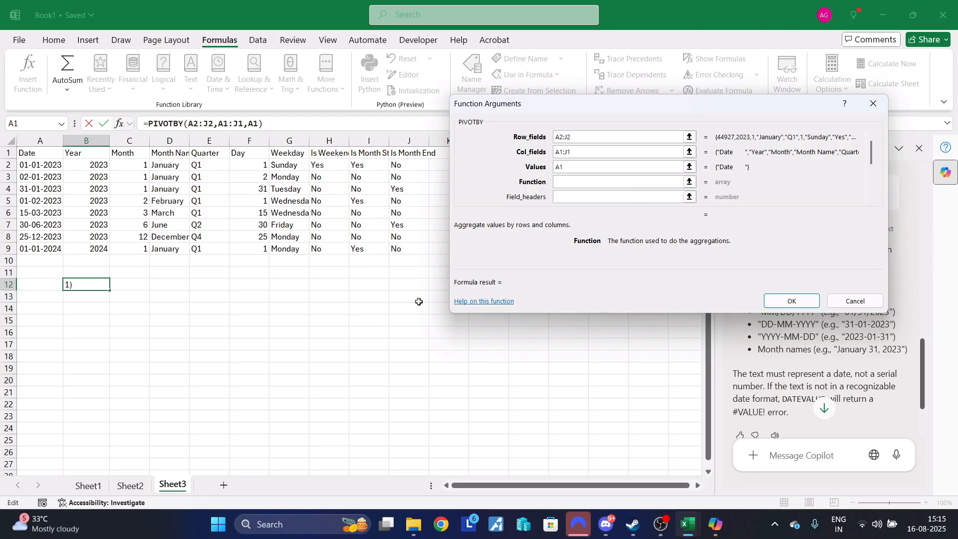
pyautogui.click(129, 490)
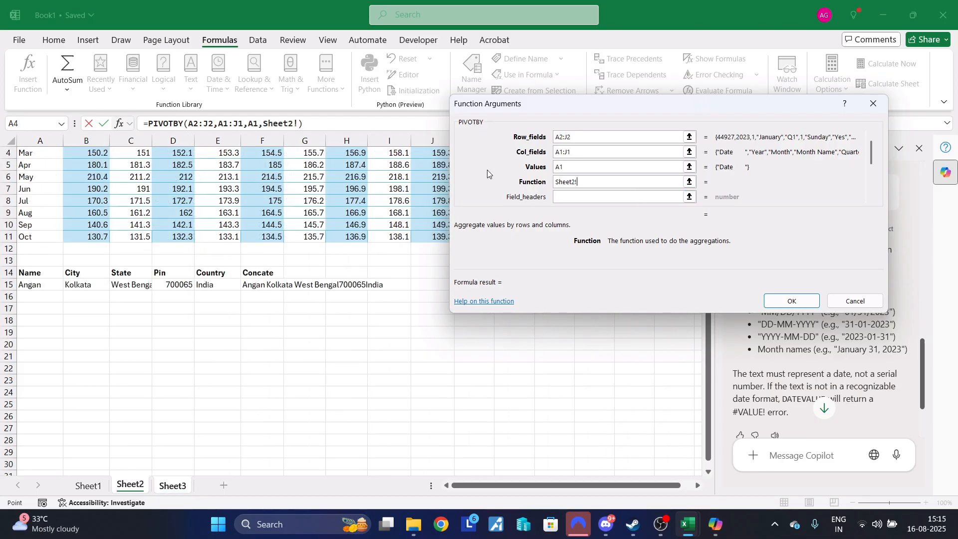
pyautogui.click(580, 136)
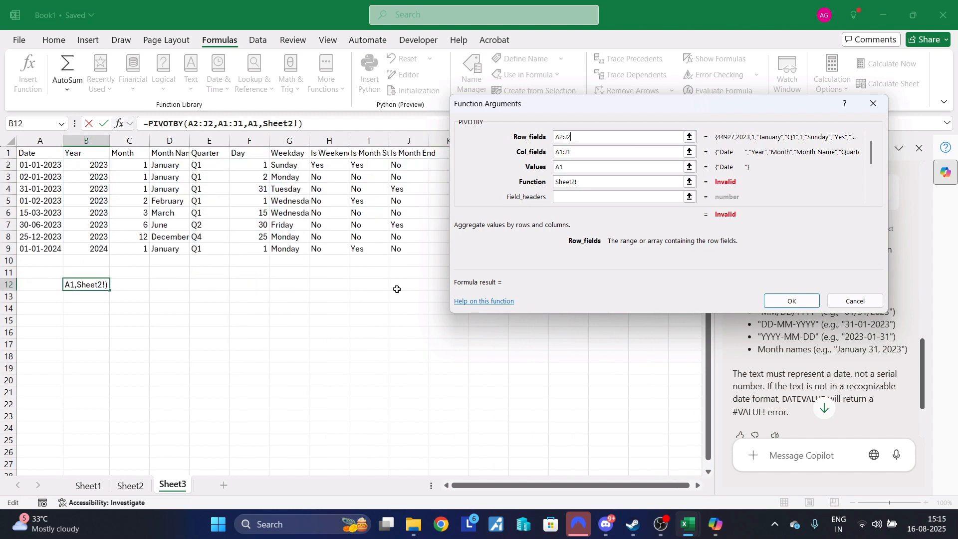
pyautogui.click(882, 98)
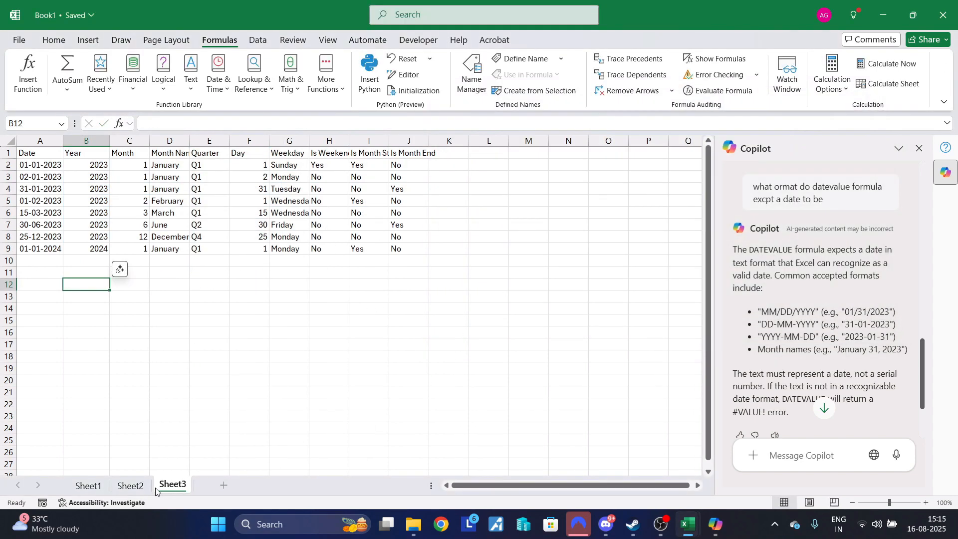
# On Sheet2, clear the leftover cells below the stock table, including E17:I19 and the Concate label
pyautogui.click(128, 486)
pyautogui.click(135, 319)
pyautogui.moveTo(225, 298); pyautogui.dragTo(244, 307)
pyautogui.press('Delete')
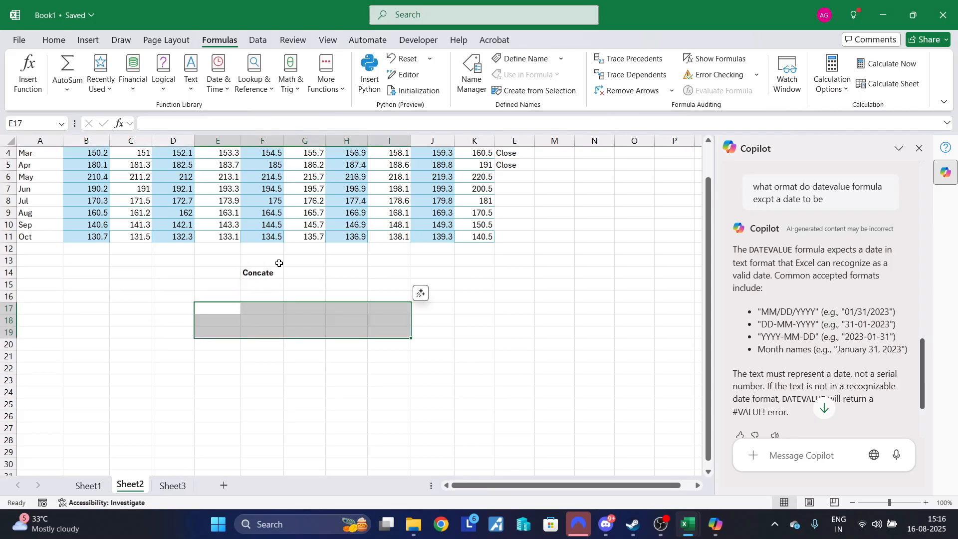
pyautogui.moveTo(299, 260); pyautogui.dragTo(260, 296)
pyautogui.press('Delete')
pyautogui.scroll(1, 260, 286)
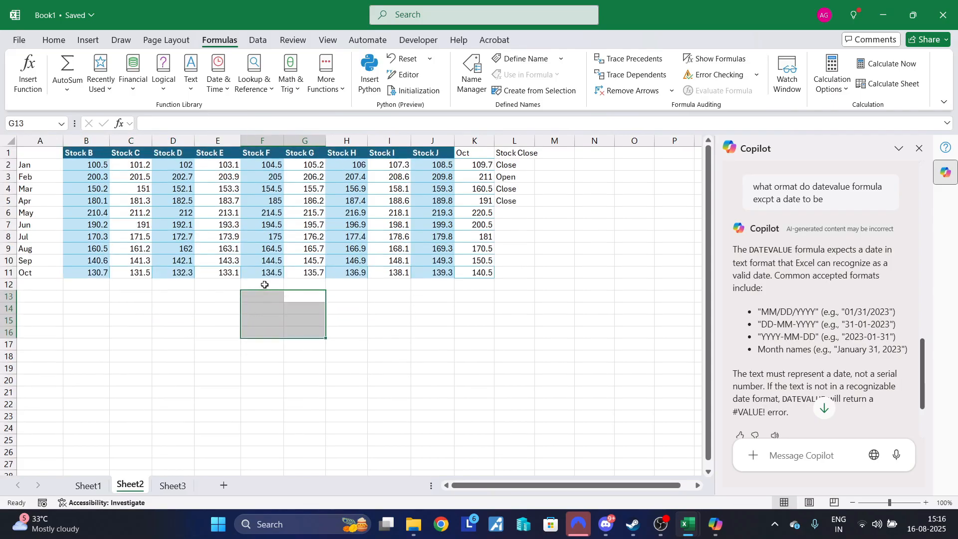
# Look through the lookup and reference functions for cell B17, including HLOOKUP, VLOOKUP, ROWS and PIVOTBY
pyautogui.click(174, 308)
pyautogui.click(96, 344)
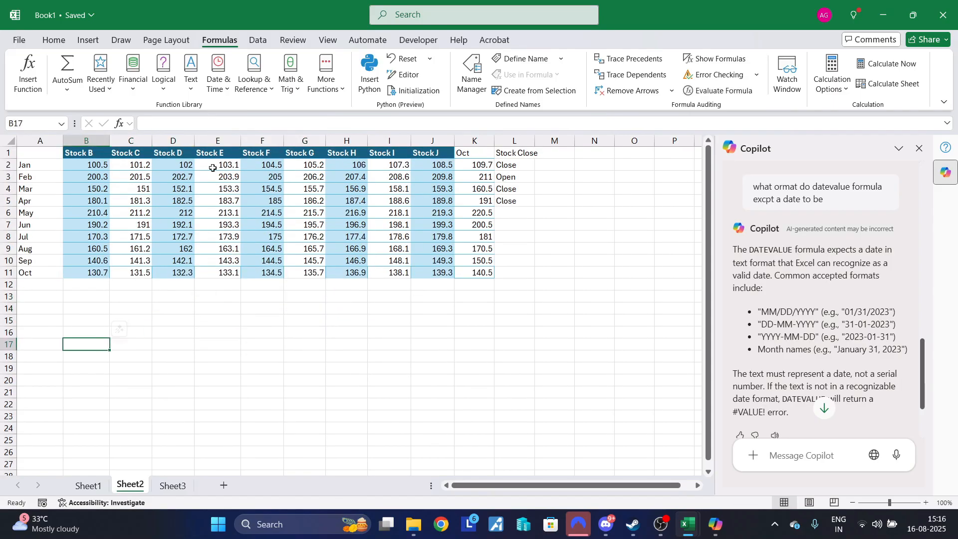
pyautogui.click(249, 81)
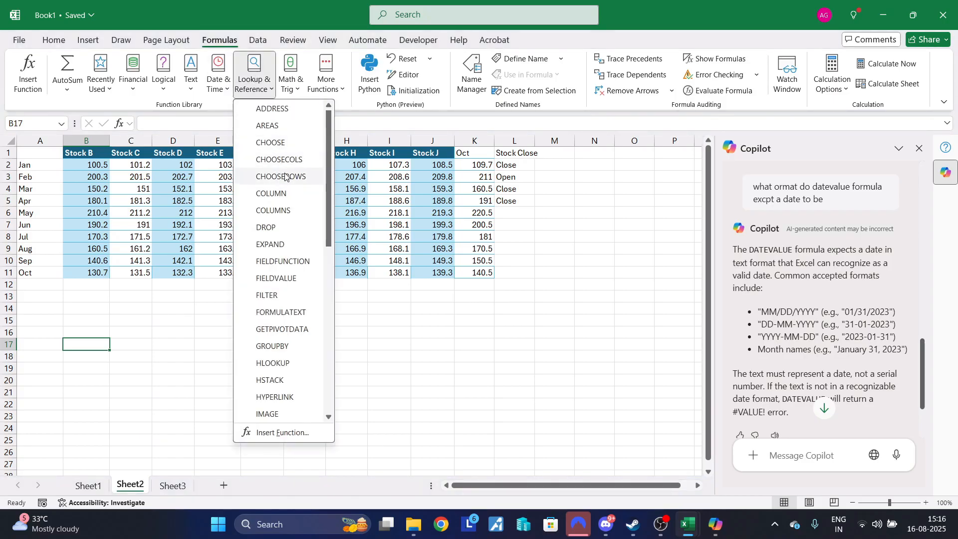
pyautogui.click(295, 88)
pyautogui.click(260, 83)
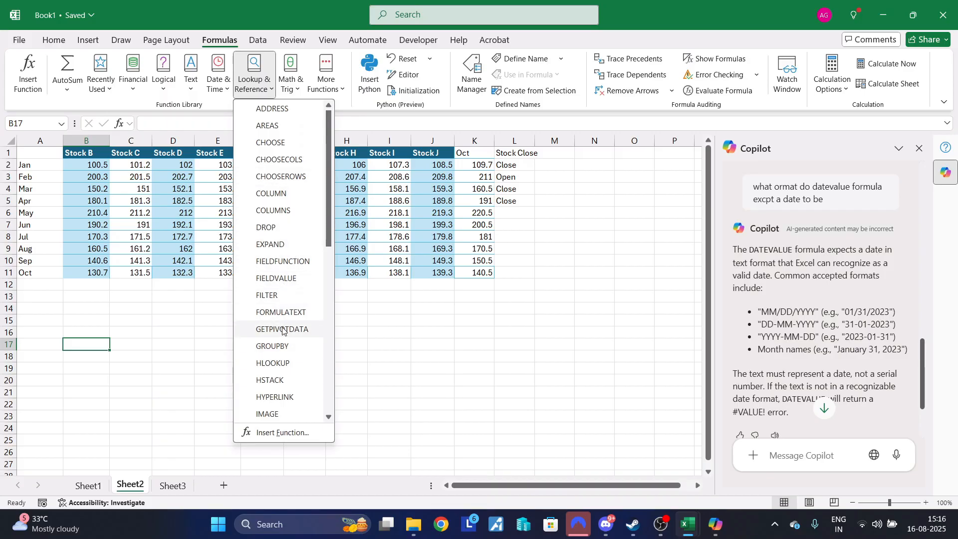
pyautogui.scroll(-1, 279, 364)
pyautogui.scroll(-1, 279, 367)
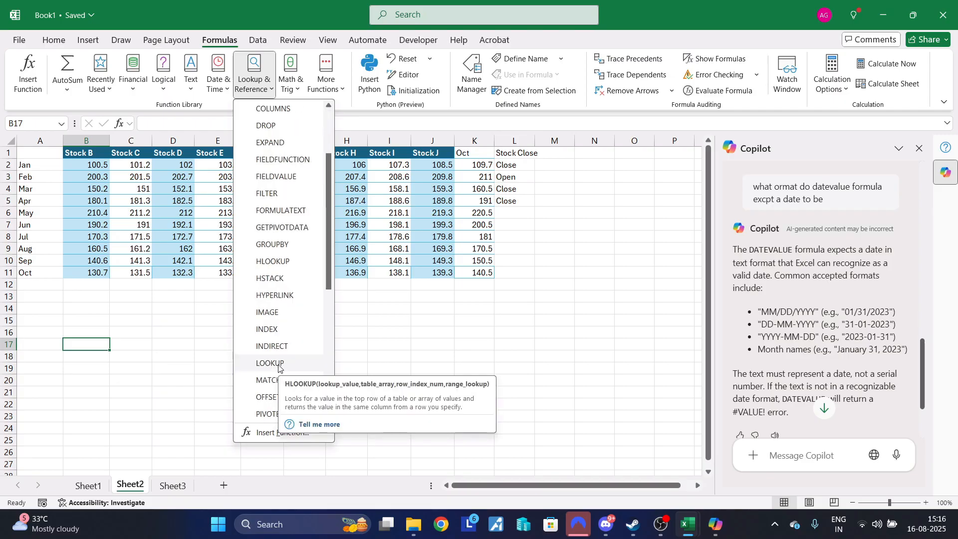
pyautogui.scroll(-2, 292, 382)
pyautogui.scroll(-4, 292, 382)
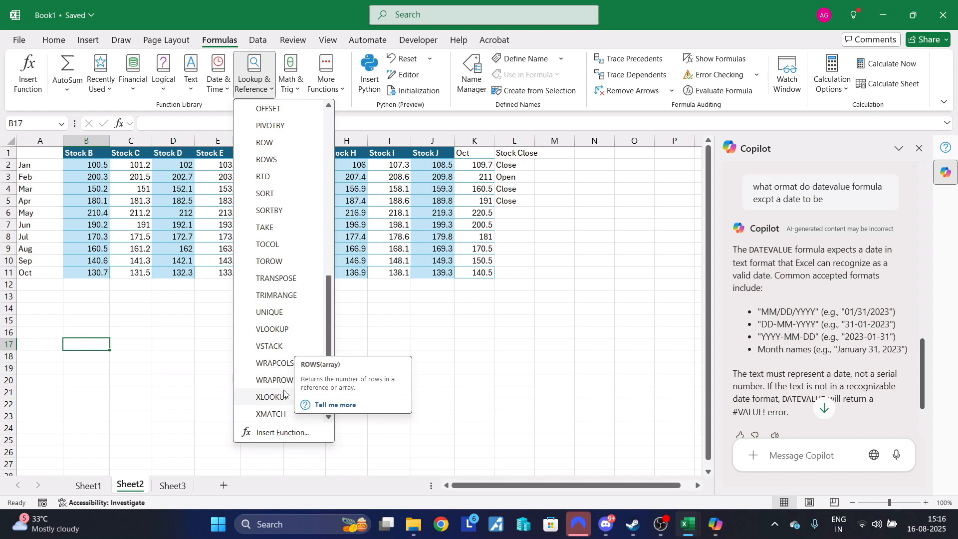
pyautogui.scroll(3, 283, 332)
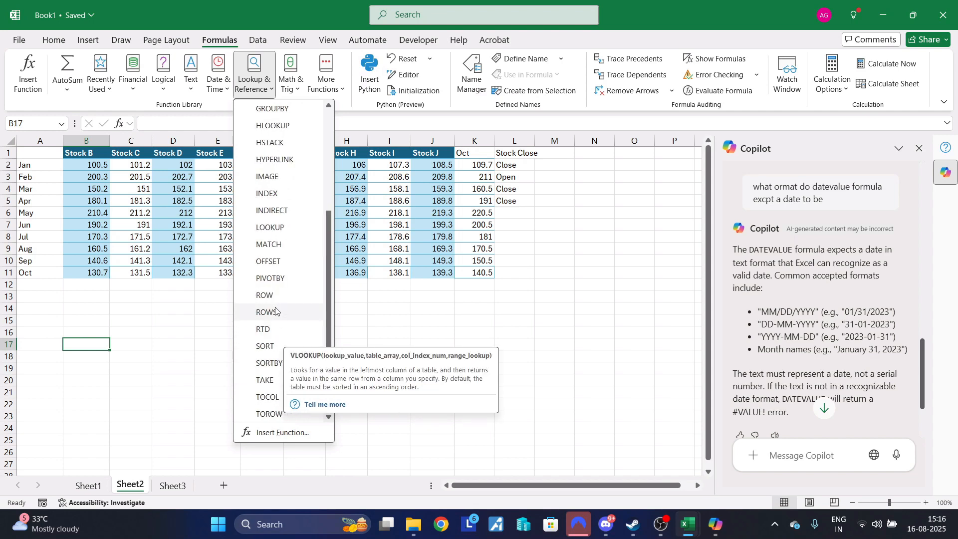
pyautogui.scroll(3, 275, 298)
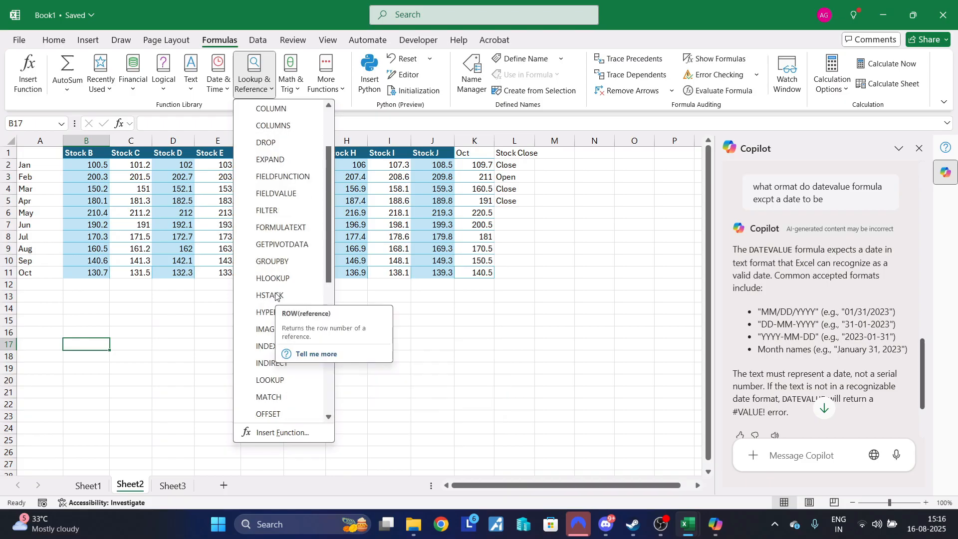
pyautogui.scroll(1, 276, 297)
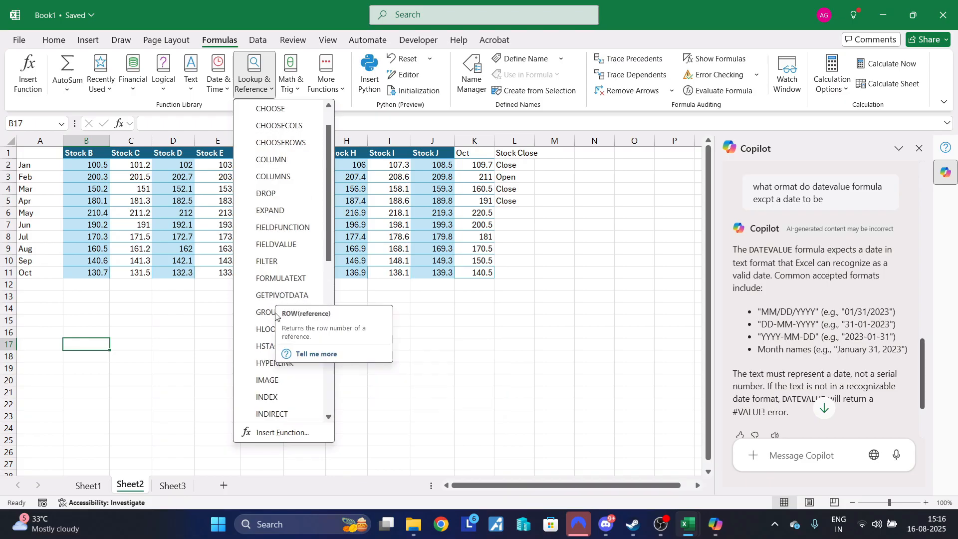
pyautogui.scroll(1, 275, 266)
pyautogui.scroll(-7, 275, 266)
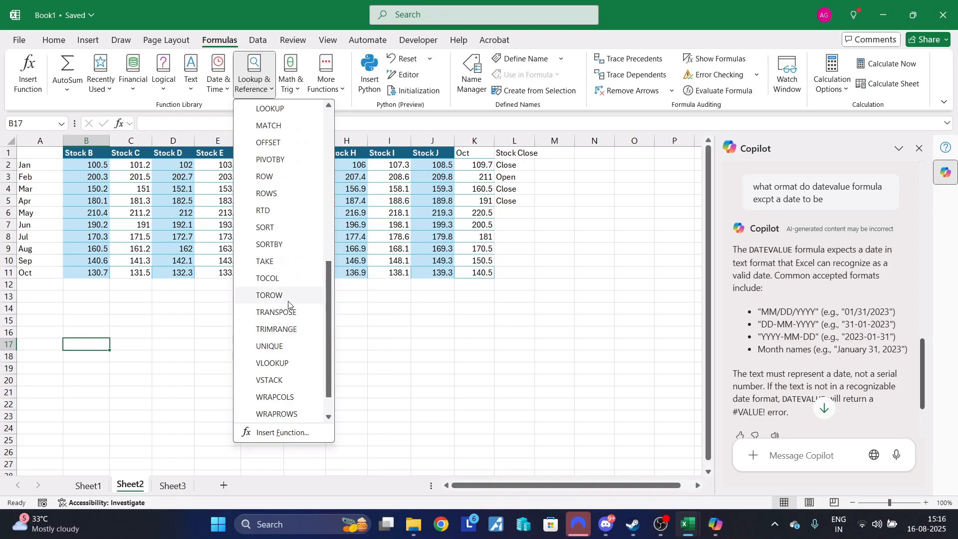
pyautogui.scroll(3, 286, 264)
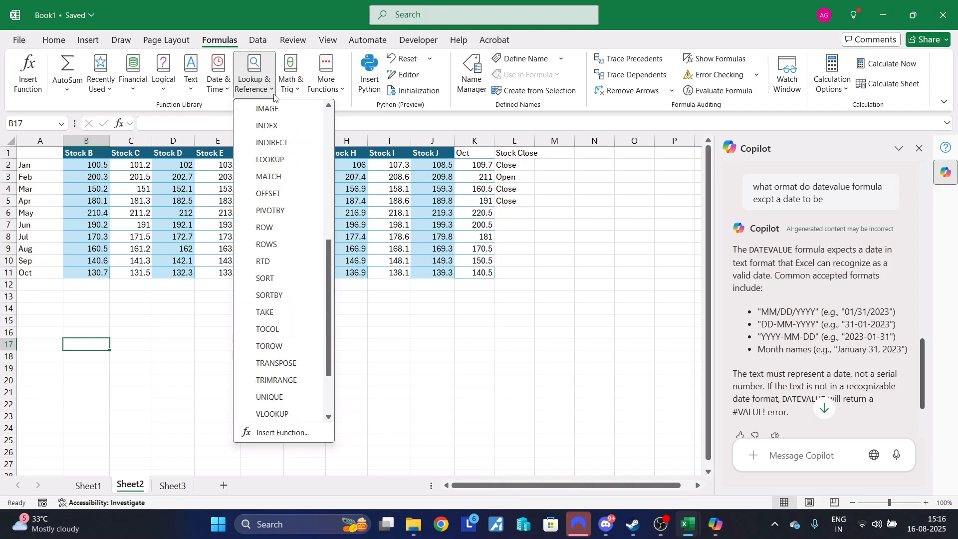
pyautogui.scroll(6, 287, 225)
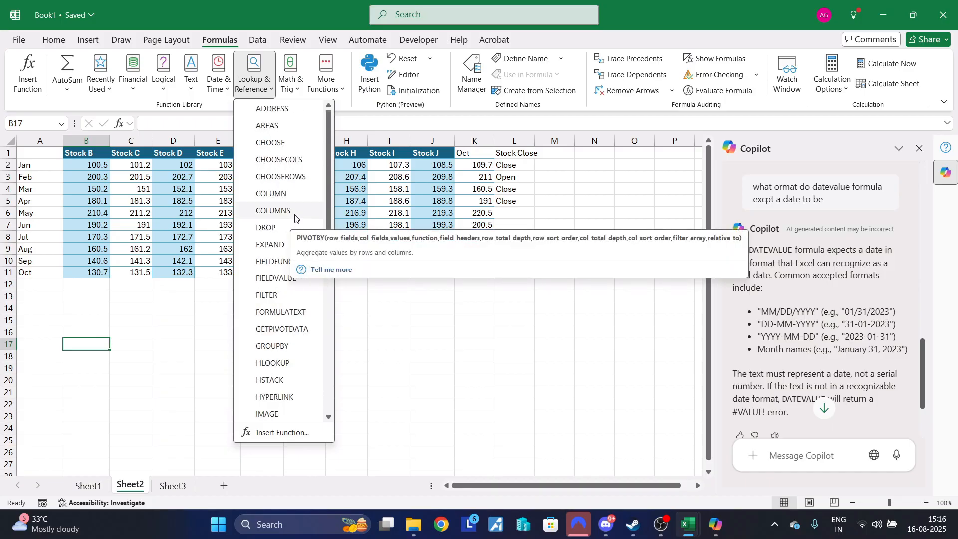
pyautogui.scroll(-2, 293, 217)
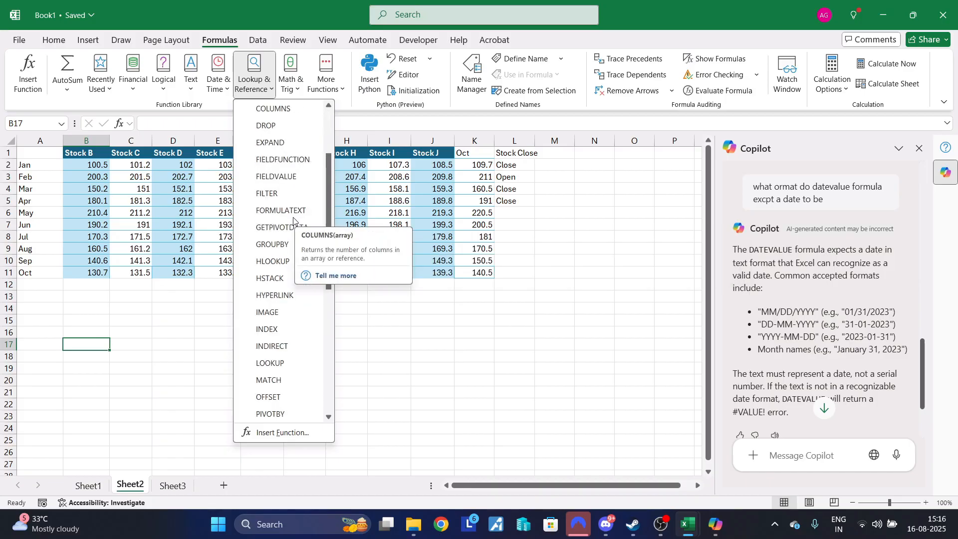
# Start a PIVOTBY function in B17 with row fields B2:K11 and column fields B1:K1
pyautogui.click(276, 414)
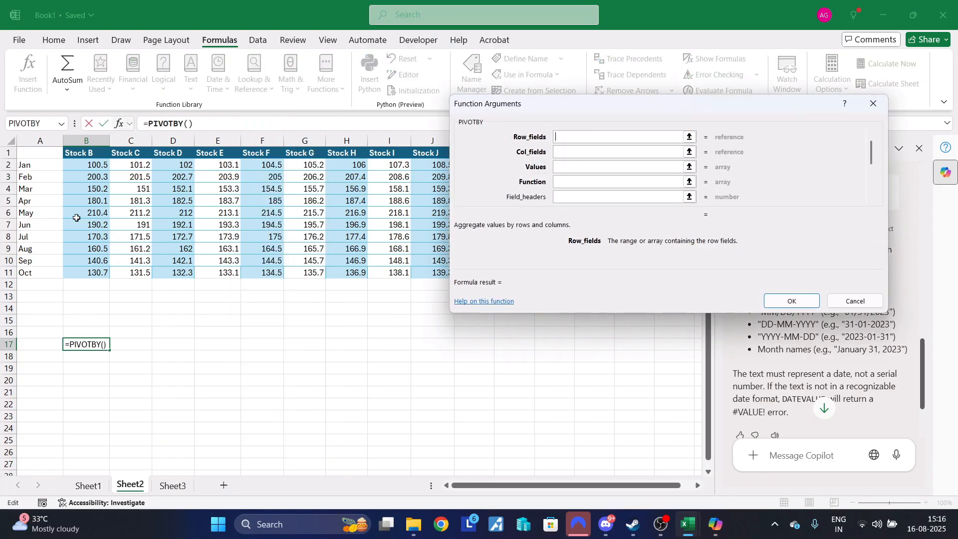
pyautogui.moveTo(97, 165); pyautogui.dragTo(477, 273)
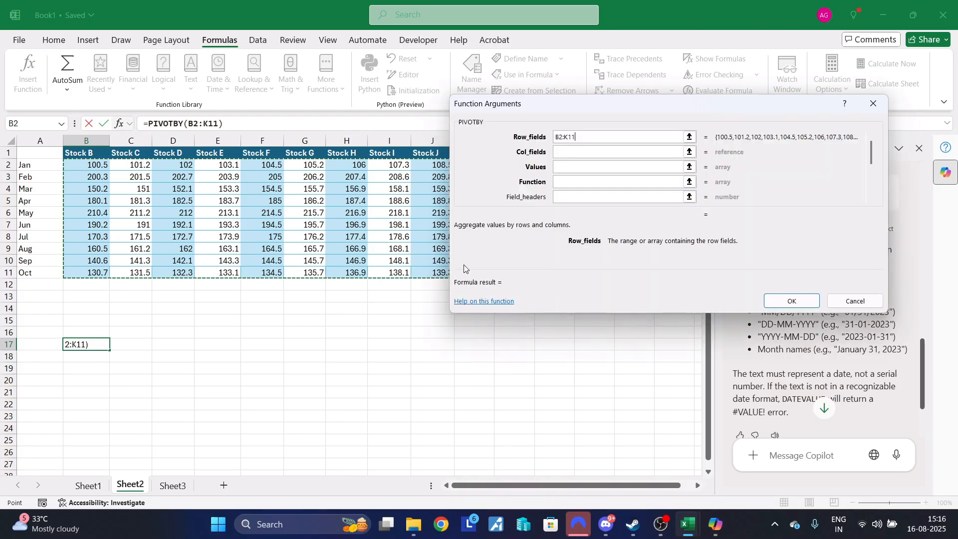
pyautogui.click(587, 152)
pyautogui.moveTo(79, 152); pyautogui.dragTo(477, 152)
pyautogui.press('Tab')
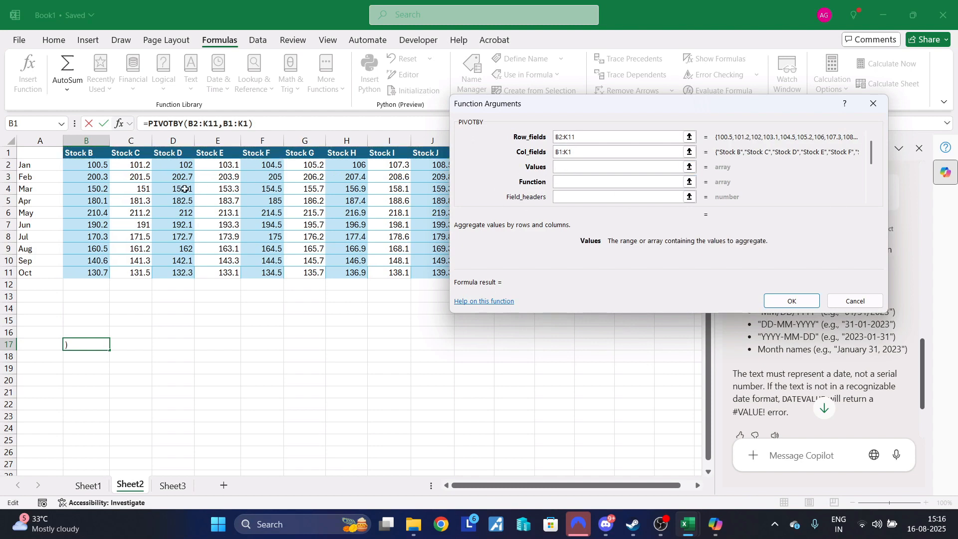
# Try PIVOTBY with values B1 and function SUM(D2:D11), and clear B17
pyautogui.click(100, 153)
pyautogui.click(584, 183)
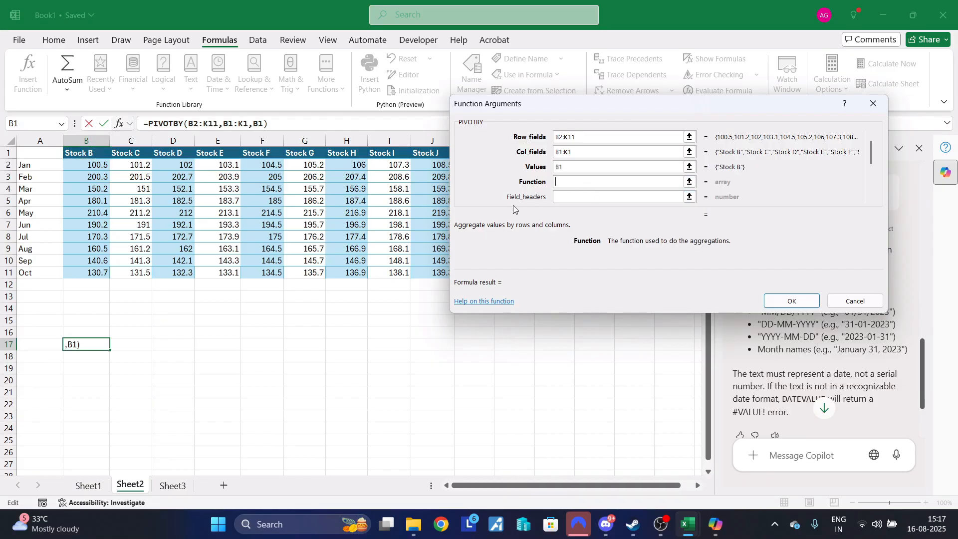
pyautogui.write('sum')
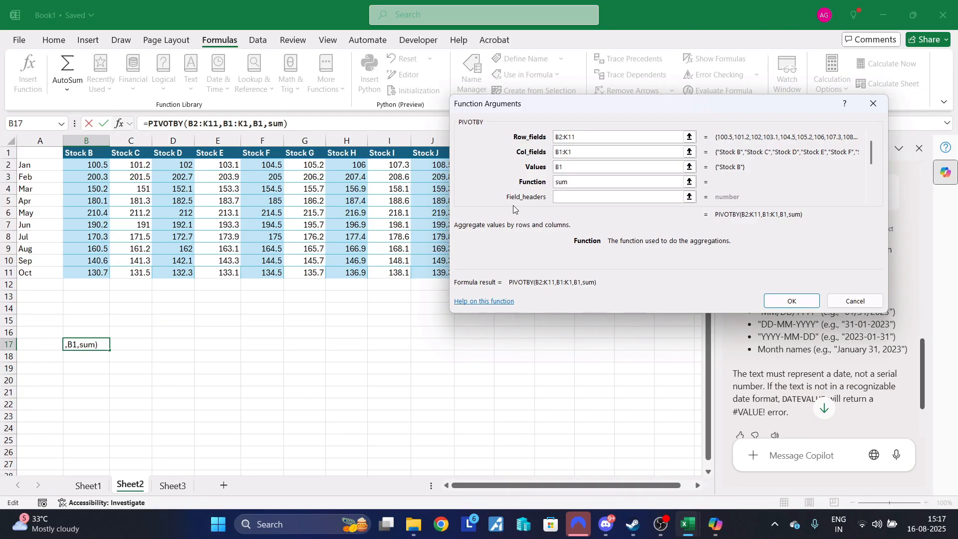
pyautogui.write('(')
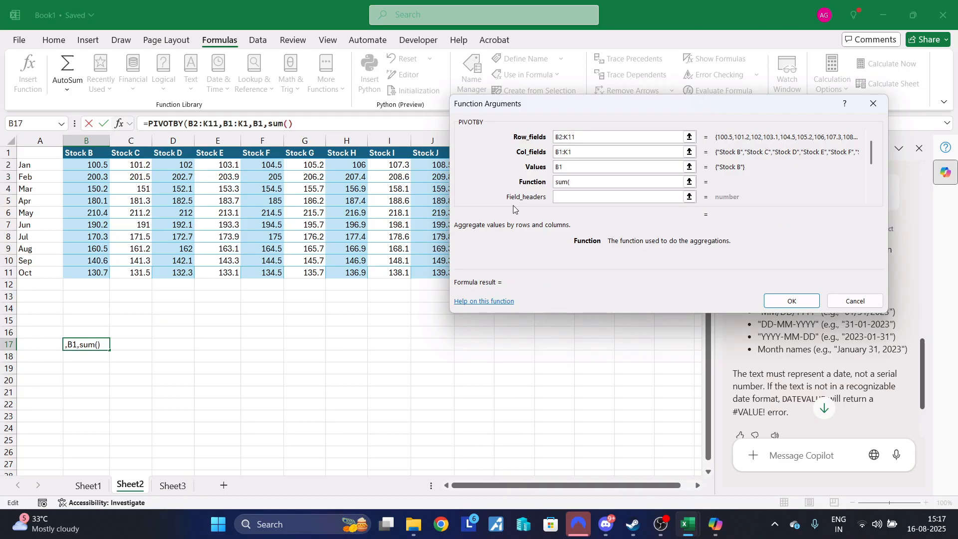
pyautogui.moveTo(177, 171); pyautogui.dragTo(170, 270)
pyautogui.write(')4')
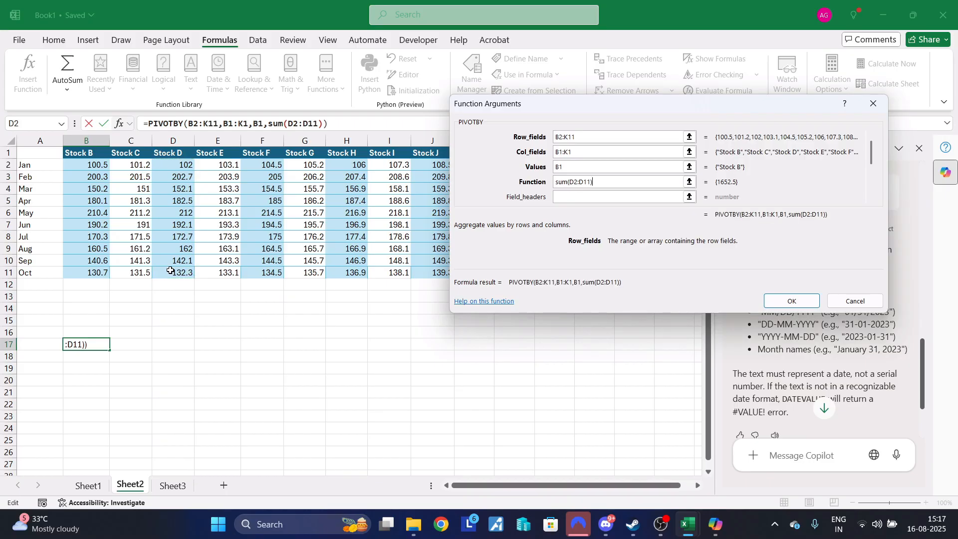
pyautogui.press('BackSpace')
pyautogui.press('Return')
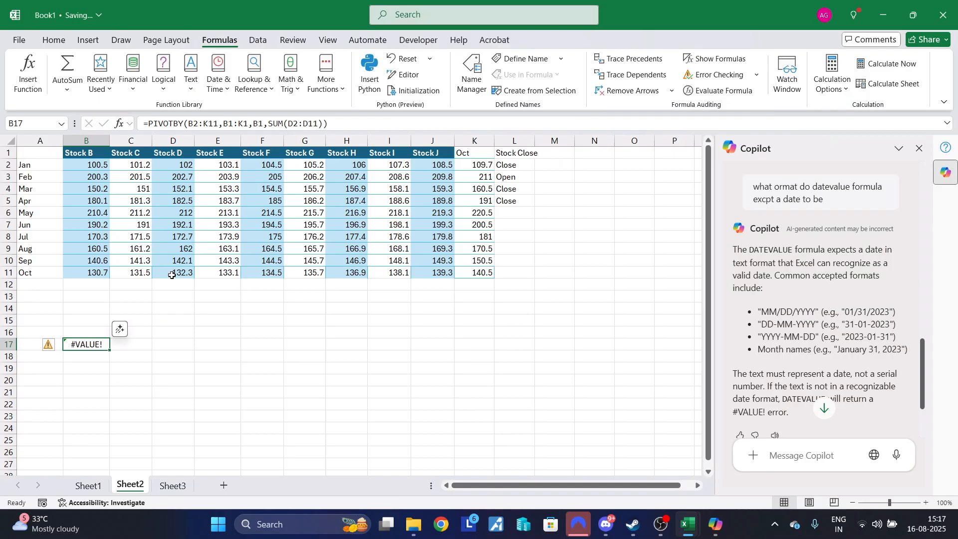
pyautogui.press('Delete')
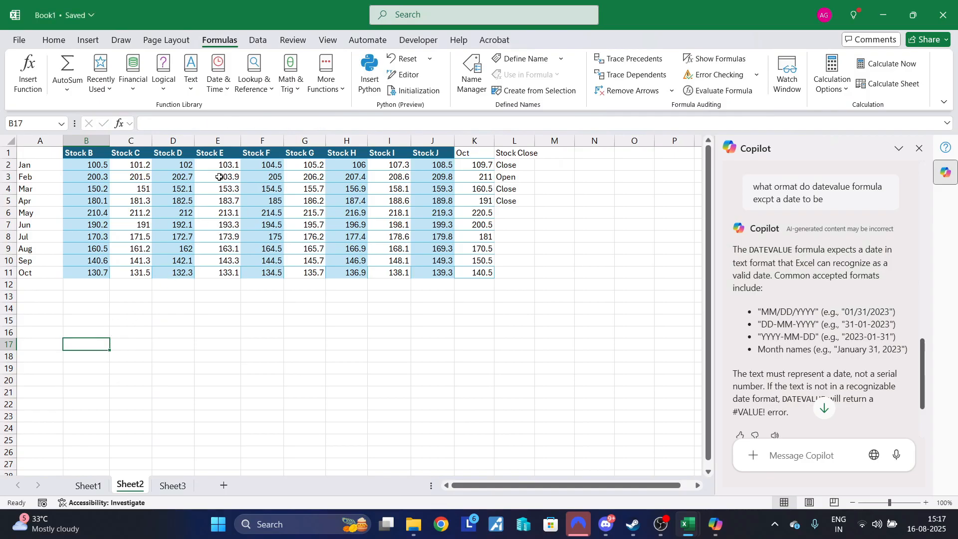
# Try to insert a PivotTable at B17 from range A1:K11, and cancel it
pyautogui.click(94, 44)
pyautogui.click(29, 80)
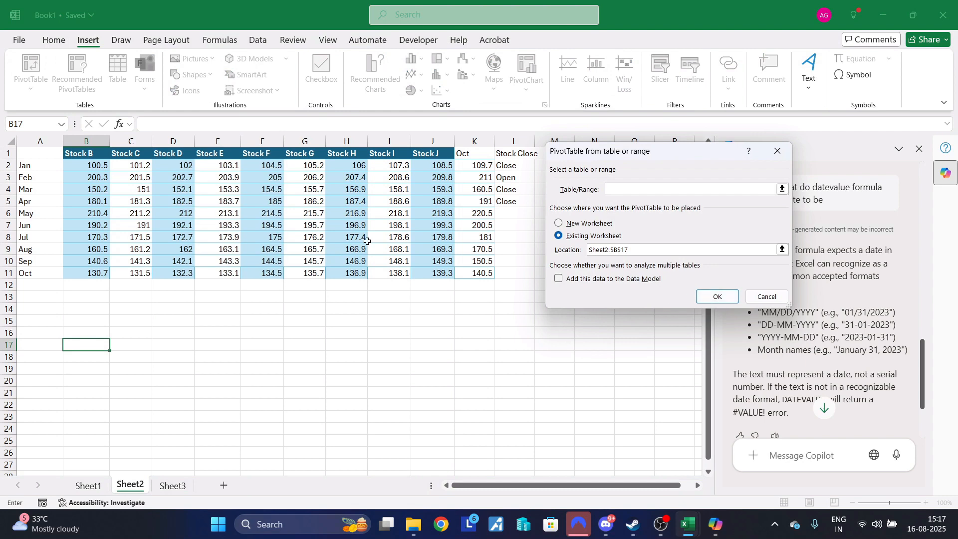
pyautogui.moveTo(40, 170); pyautogui.dragTo(94, 189)
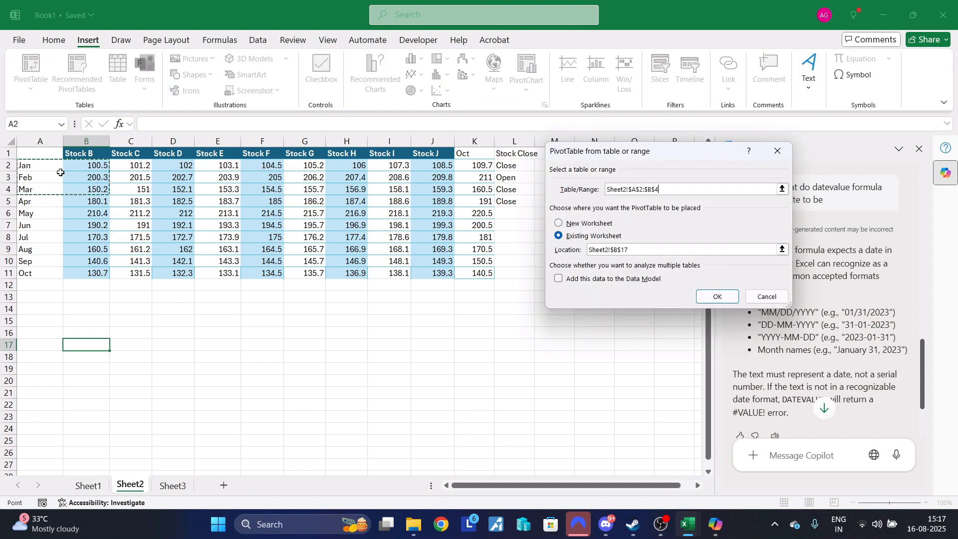
pyautogui.moveTo(51, 152); pyautogui.dragTo(493, 278)
pyautogui.click(716, 297)
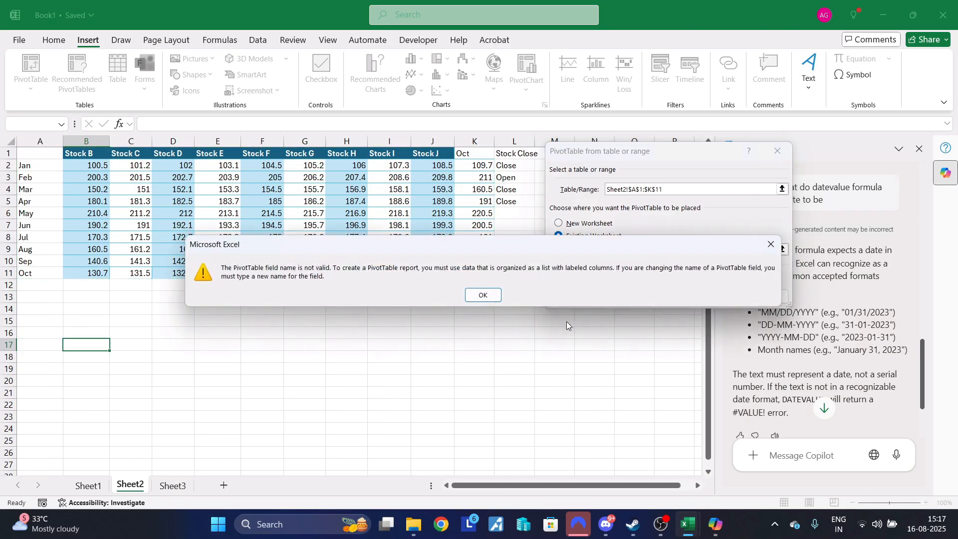
pyautogui.click(480, 296)
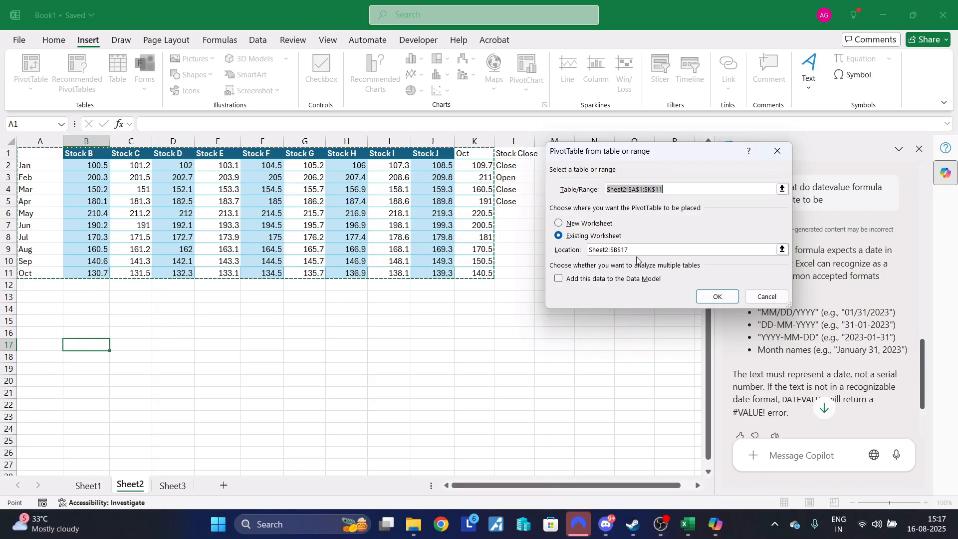
pyautogui.click(755, 303)
# Insert a PivotTable on the existing Sheet2 at D17 using the range A2:K11
pyautogui.click(126, 382)
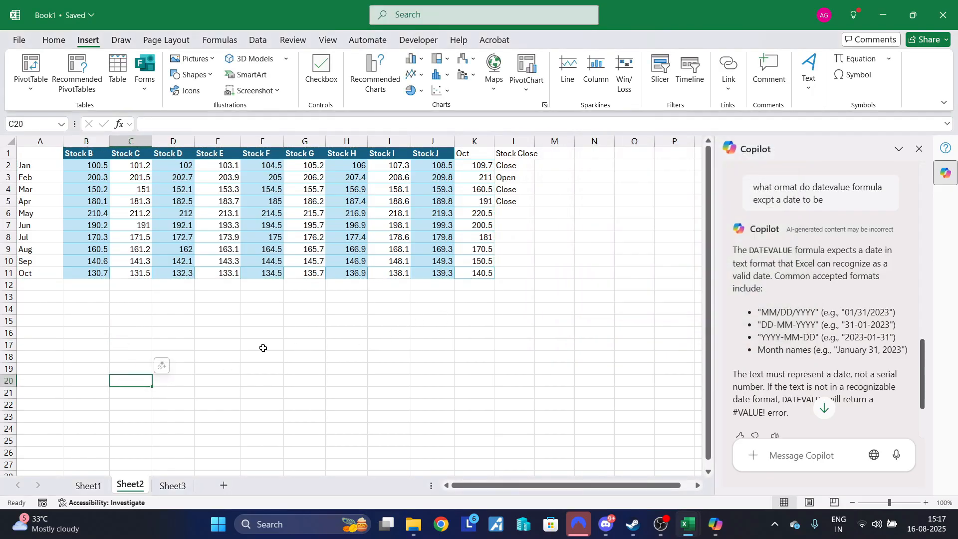
pyautogui.click(263, 348)
pyautogui.click(173, 345)
pyautogui.click(46, 78)
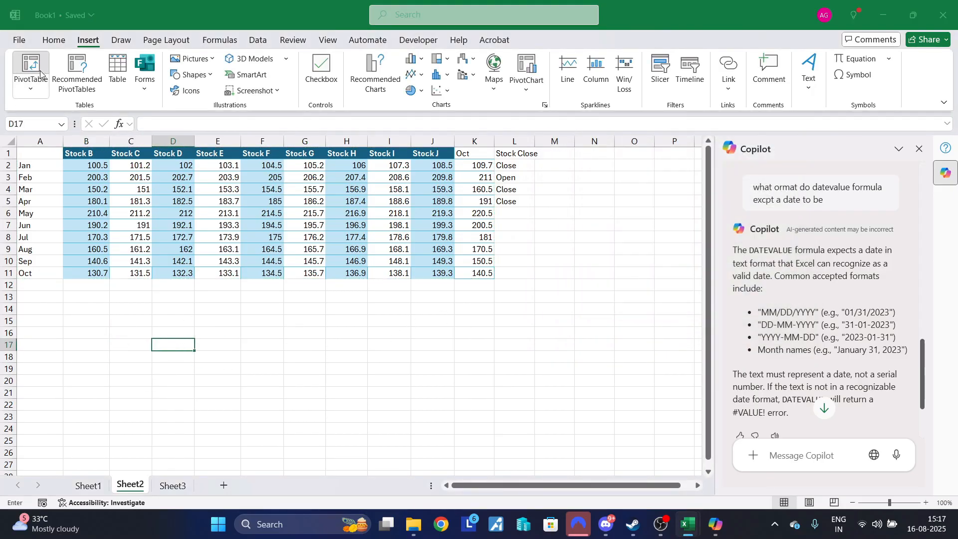
pyautogui.moveTo(40, 168); pyautogui.dragTo(478, 278)
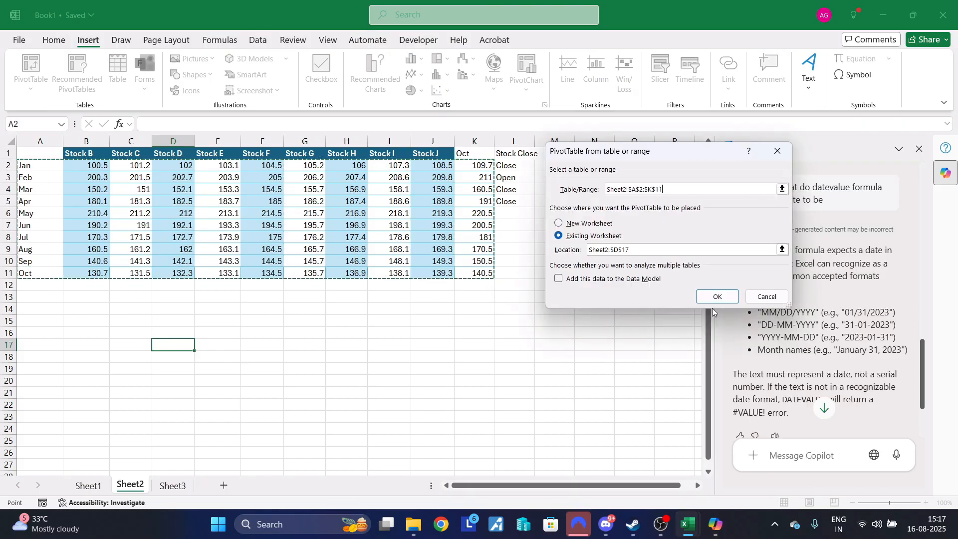
pyautogui.press('Return')
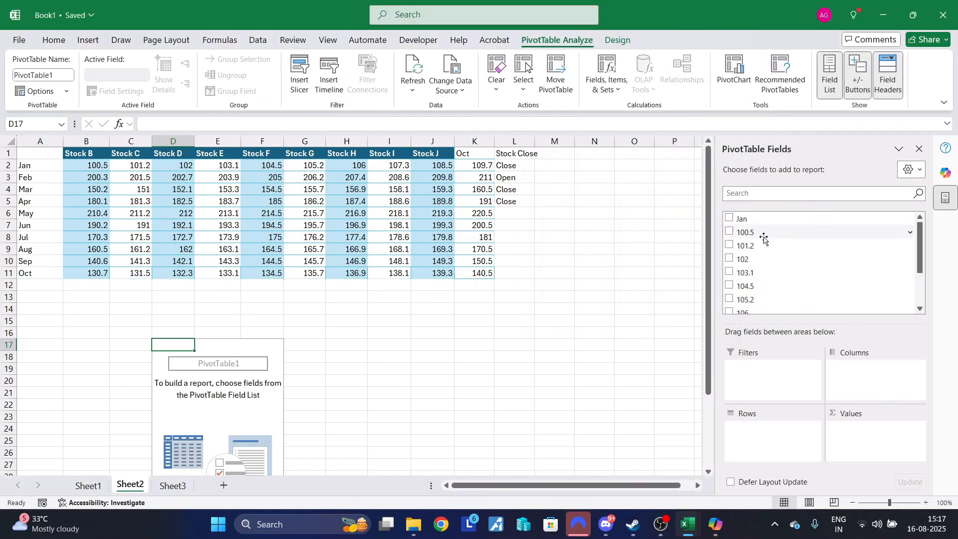
# Add the Jan field to the PivotTable's rows and the 100.5 field to its values
pyautogui.moveTo(743, 219); pyautogui.dragTo(754, 439)
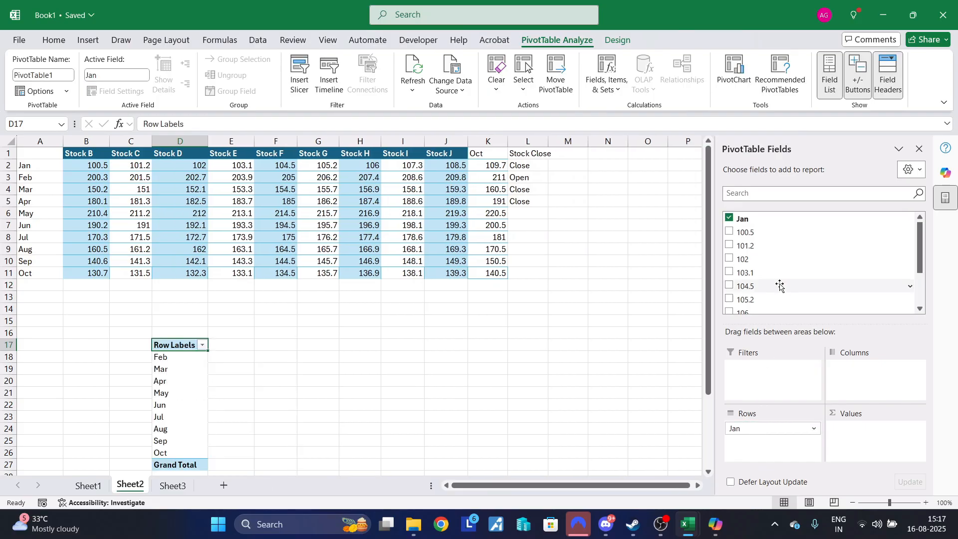
pyautogui.scroll(-3, 749, 239)
pyautogui.scroll(3, 749, 247)
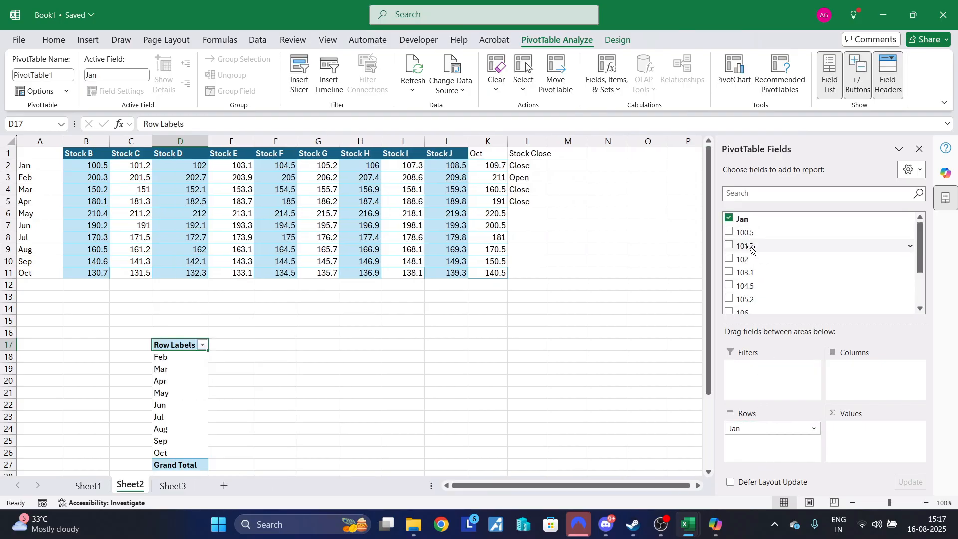
pyautogui.moveTo(745, 233); pyautogui.dragTo(855, 430)
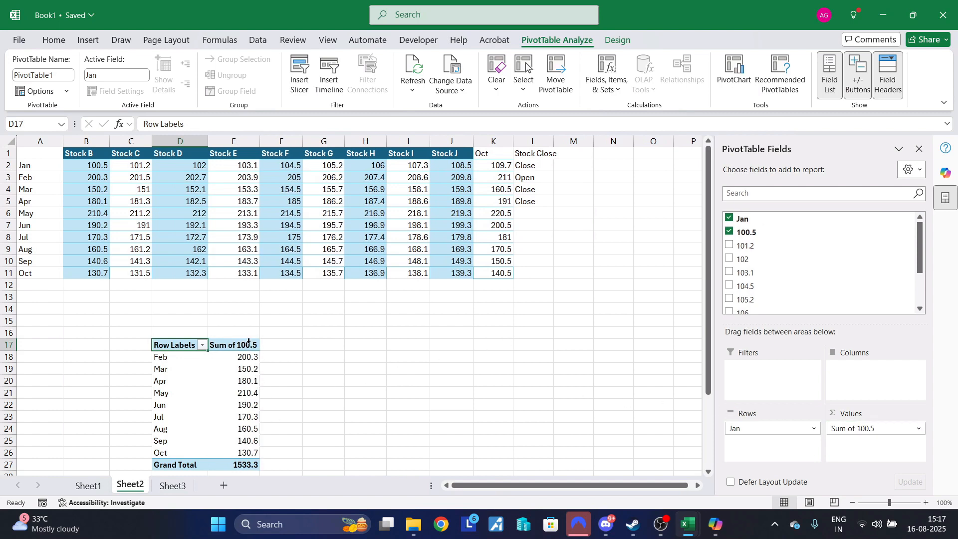
pyautogui.moveTo(239, 358); pyautogui.dragTo(237, 441)
pyautogui.click(247, 404)
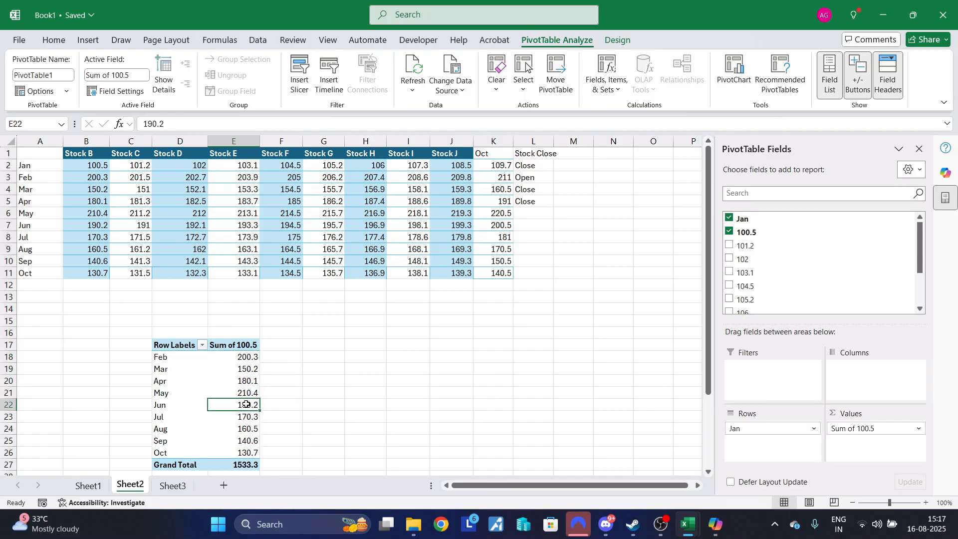
# Compare the Stock B source values in B2:B11 with the values summed in the PivotTable
pyautogui.moveTo(85, 166); pyautogui.dragTo(247, 190)
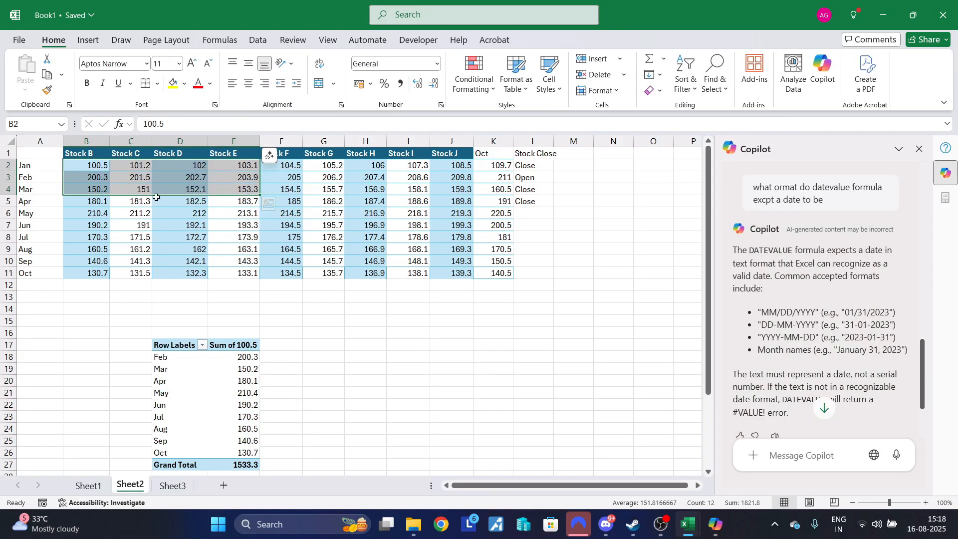
pyautogui.click(200, 169)
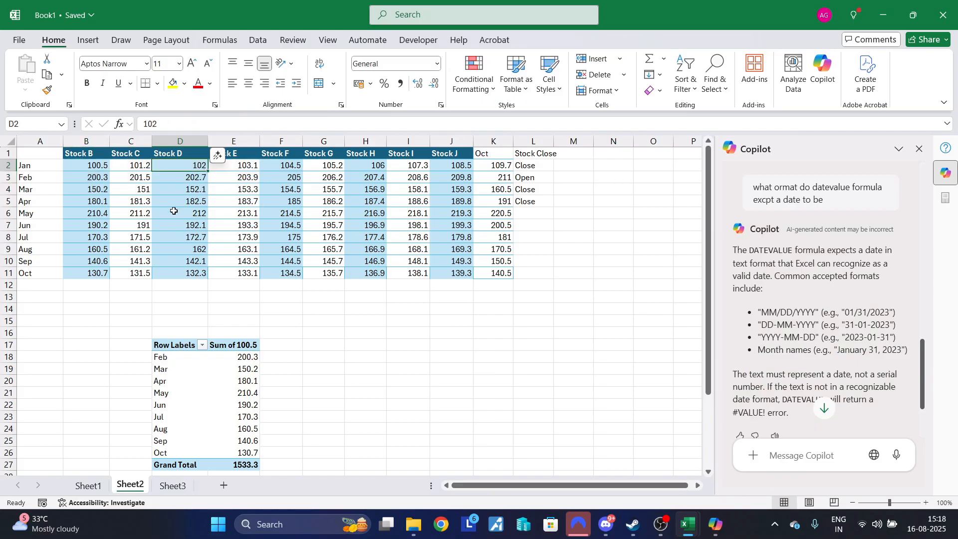
pyautogui.moveTo(112, 170); pyautogui.dragTo(276, 171)
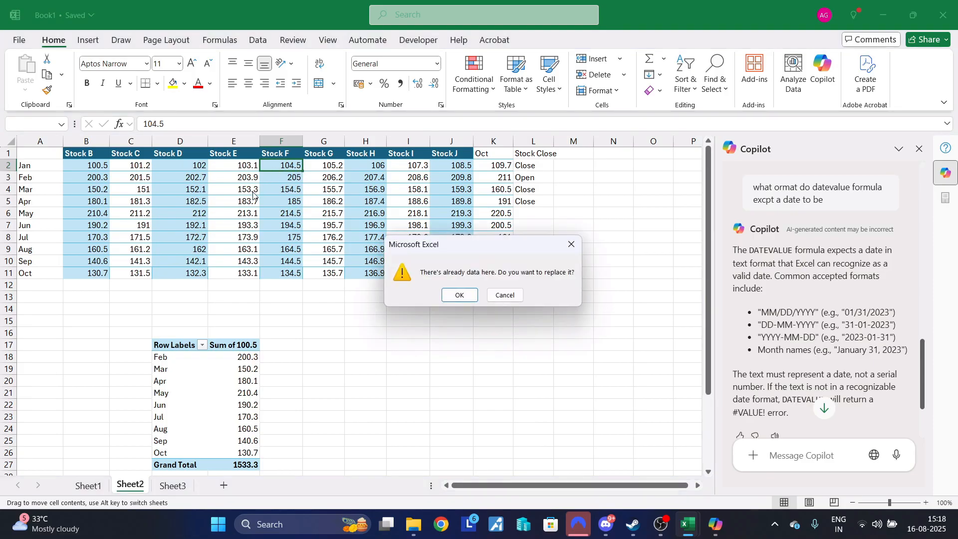
pyautogui.click(504, 295)
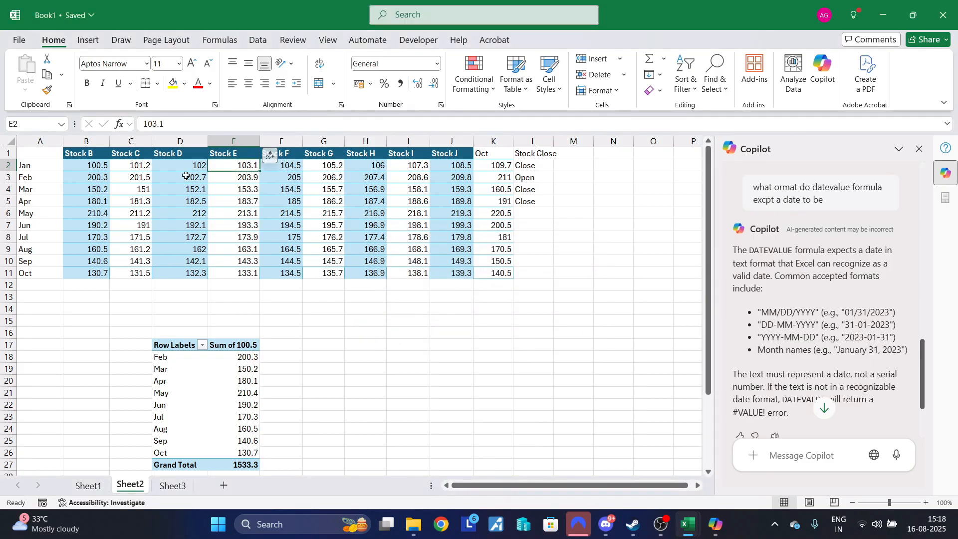
pyautogui.click(283, 273)
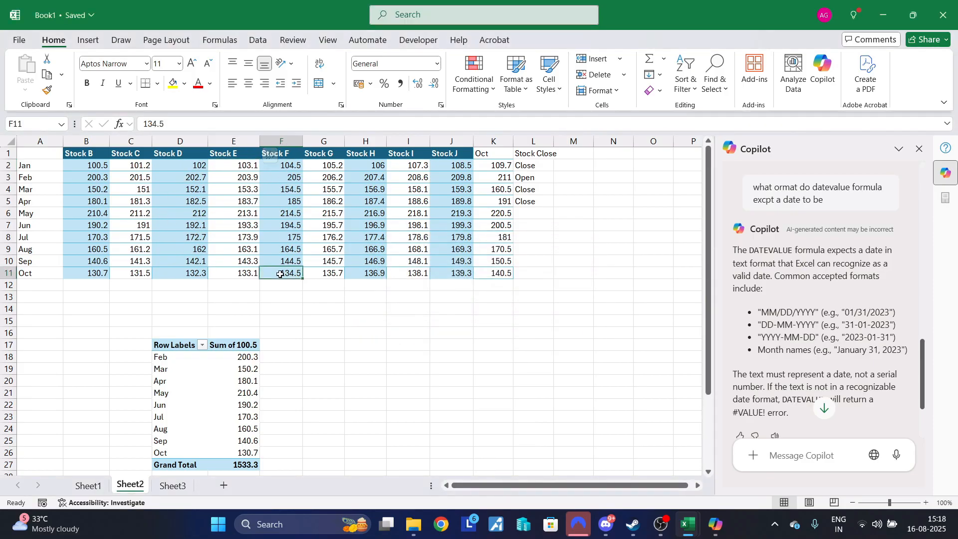
pyautogui.click(105, 179)
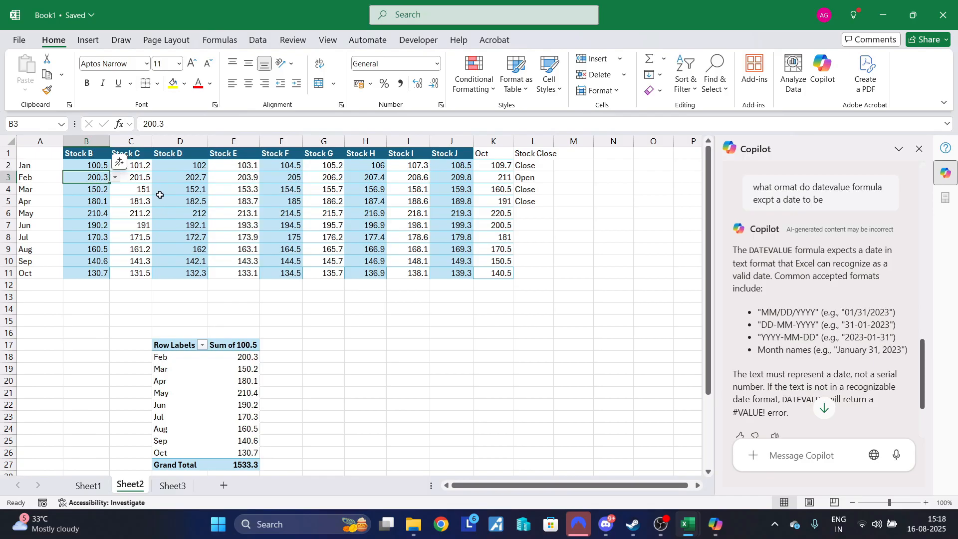
pyautogui.click(102, 190)
pyautogui.moveTo(99, 167); pyautogui.dragTo(98, 268)
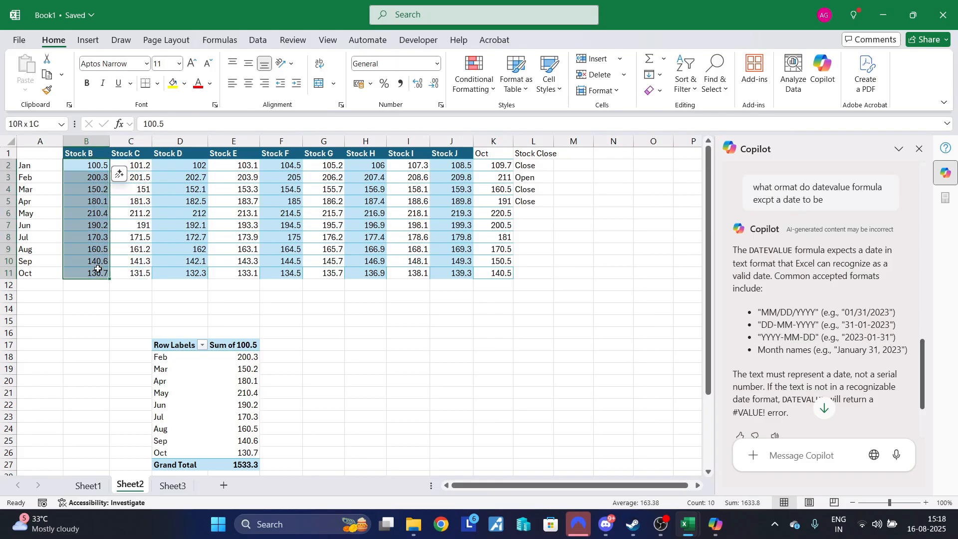
pyautogui.click(233, 310)
pyautogui.click(232, 357)
pyautogui.click(229, 379)
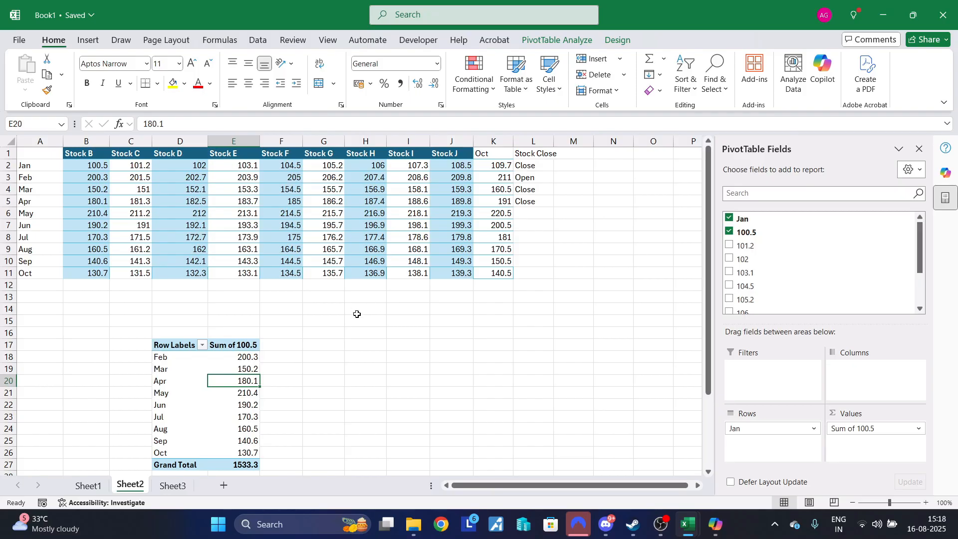
# Remove the 100.5 field from the PivotTable and enter the header Mnth in cell A1
pyautogui.click(730, 232)
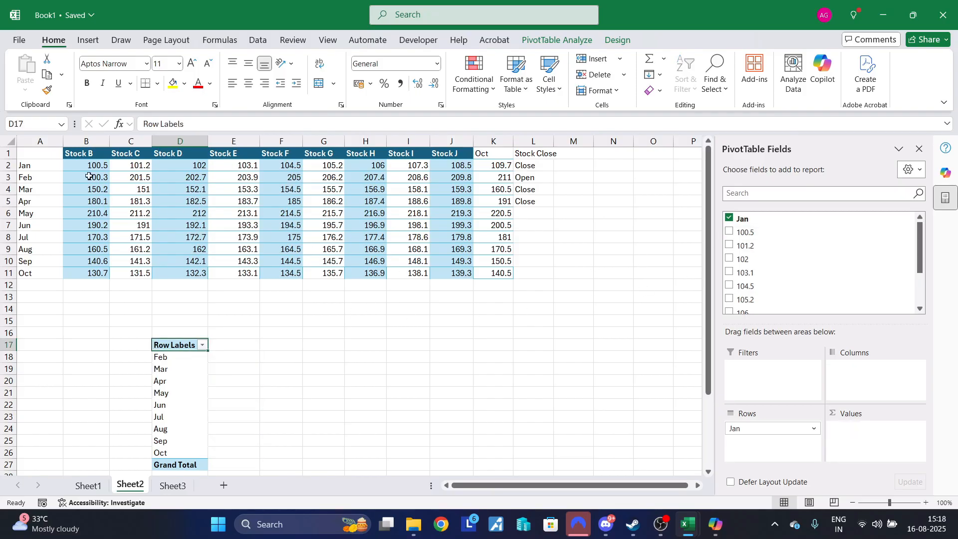
pyautogui.click(48, 152)
pyautogui.write('Mnth')
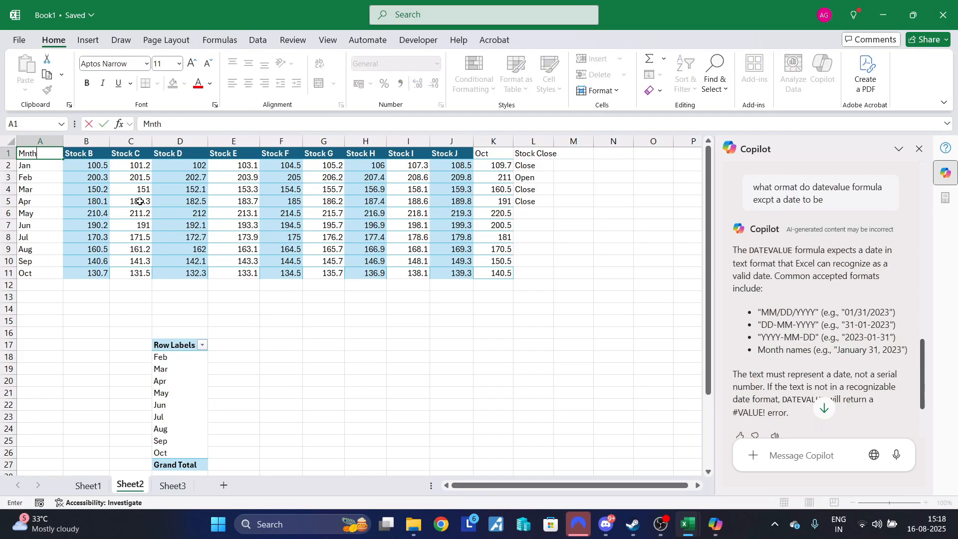
pyautogui.press('Return')
# Delete the PivotTable that starts at D17
pyautogui.moveTo(180, 296); pyautogui.dragTo(221, 527)
pyautogui.press('Delete')
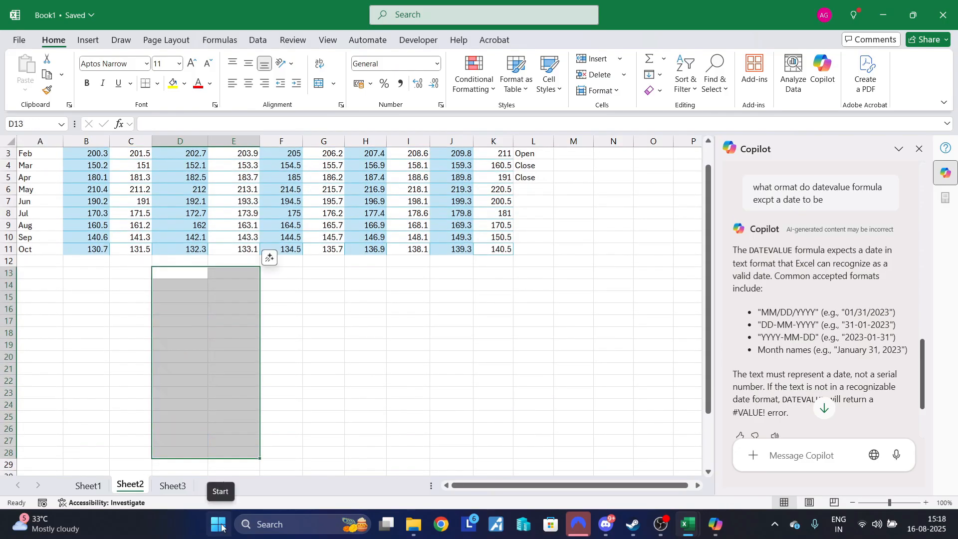
# Insert a PivotTable on the existing Sheet2 at D16 using the range A1:K11, including the header row
pyautogui.click(175, 307)
pyautogui.scroll(1, 178, 298)
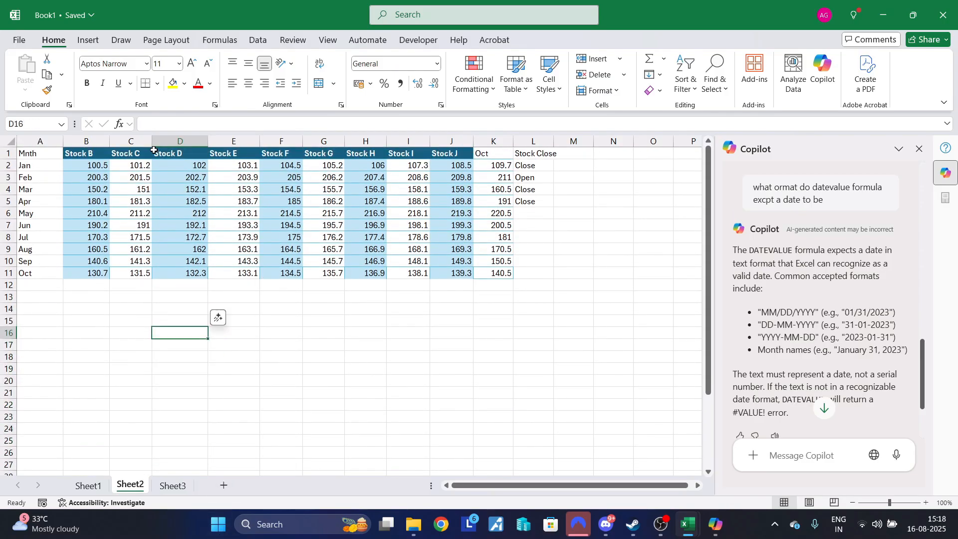
pyautogui.click(89, 40)
pyautogui.click(30, 67)
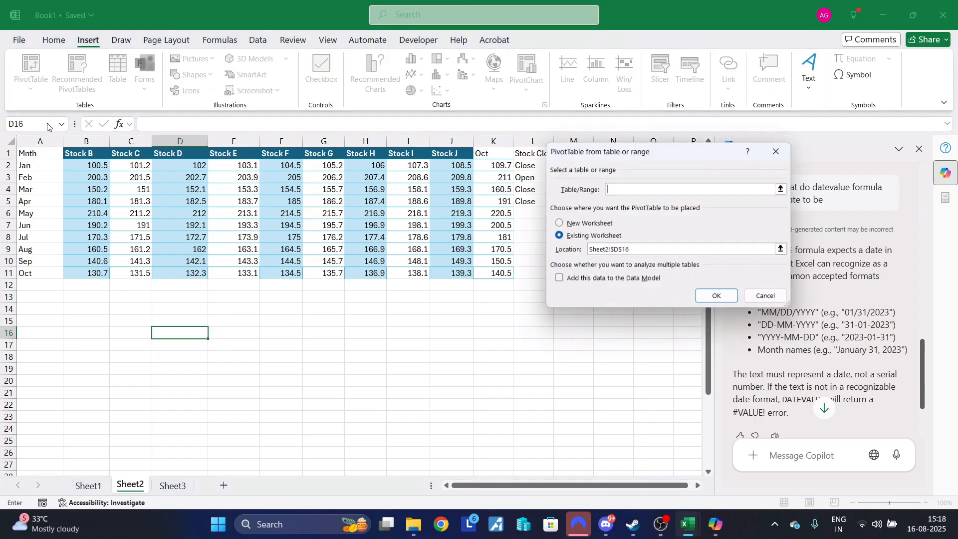
pyautogui.moveTo(33, 152); pyautogui.dragTo(478, 272)
pyautogui.press('Return')
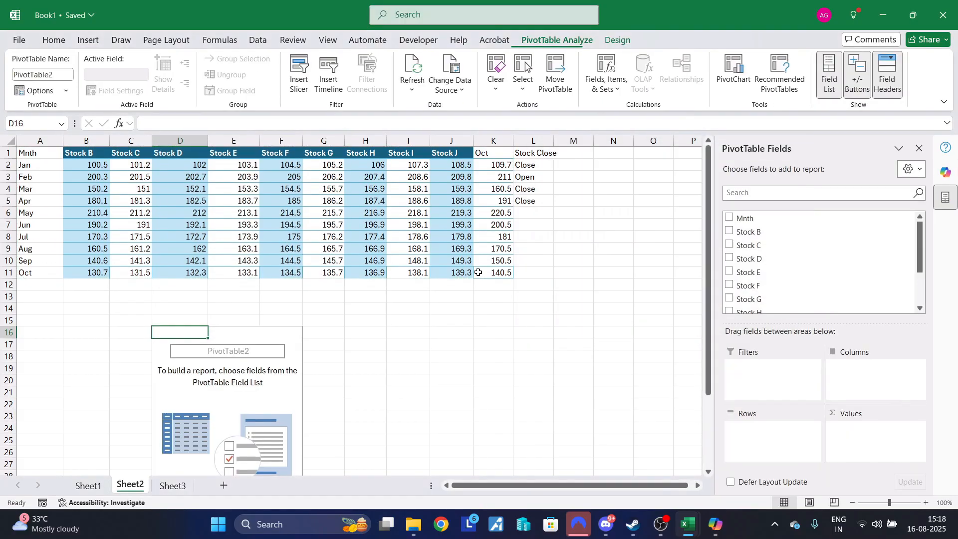
# Add the Mnth field to the PivotTable's rows and Stock B to its values, and review both resulting columns
pyautogui.moveTo(761, 218); pyautogui.dragTo(756, 422)
pyautogui.moveTo(750, 232); pyautogui.dragTo(855, 444)
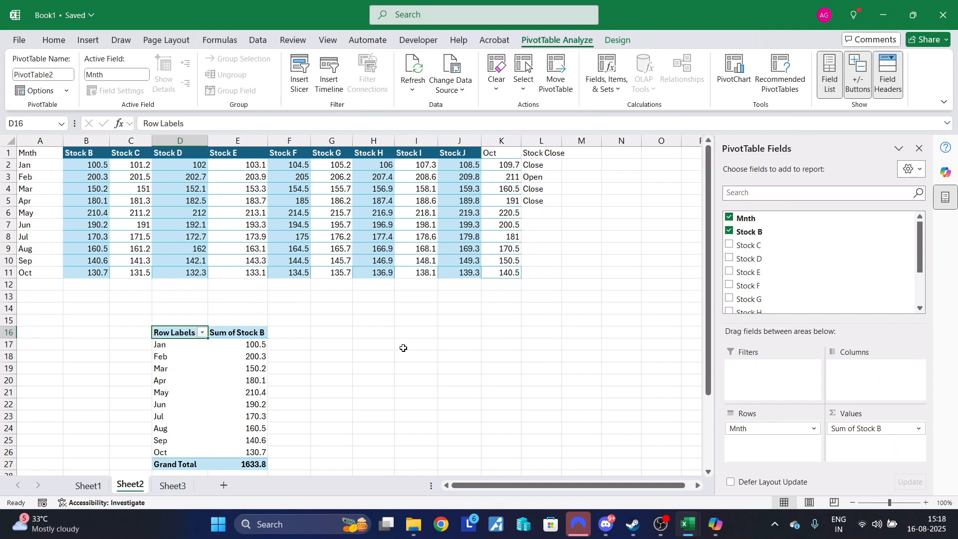
pyautogui.moveTo(240, 344); pyautogui.dragTo(278, 448)
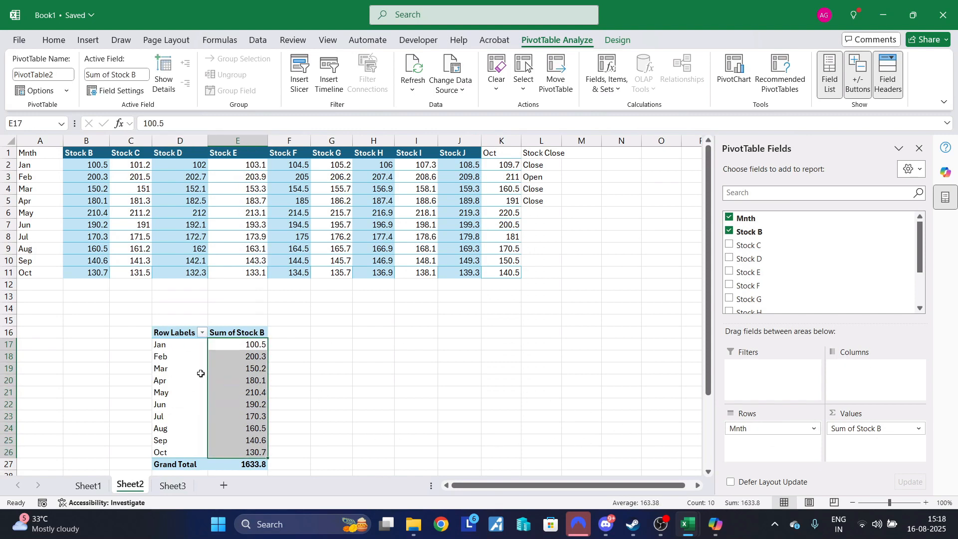
pyautogui.moveTo(180, 348); pyautogui.dragTo(184, 451)
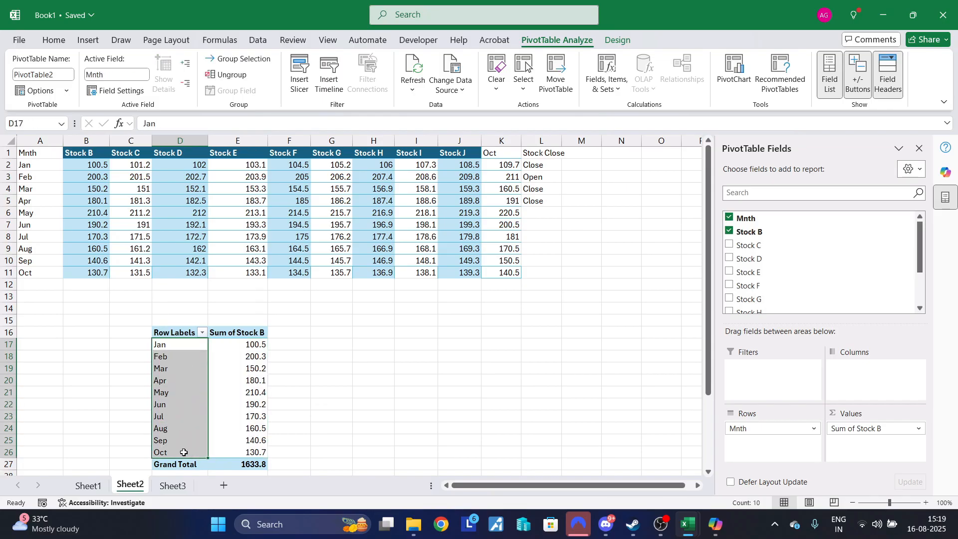
pyautogui.click(227, 409)
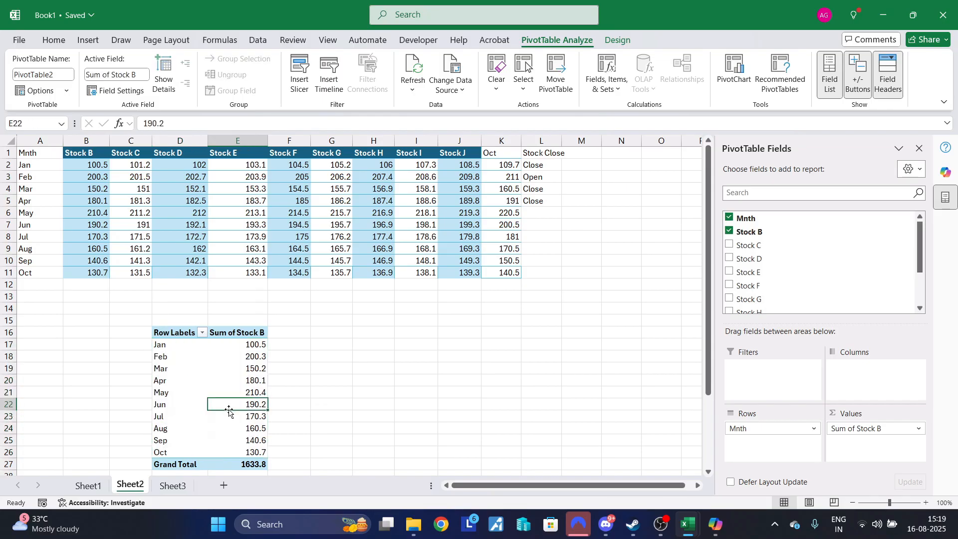
# Try to clear E22 in the PivotTable, and undo the PivotTable's creation at D16
pyautogui.press('Delete')
pyautogui.hotkey('ctrl', 'z')
pyautogui.hotkey('ctrl', 'z')
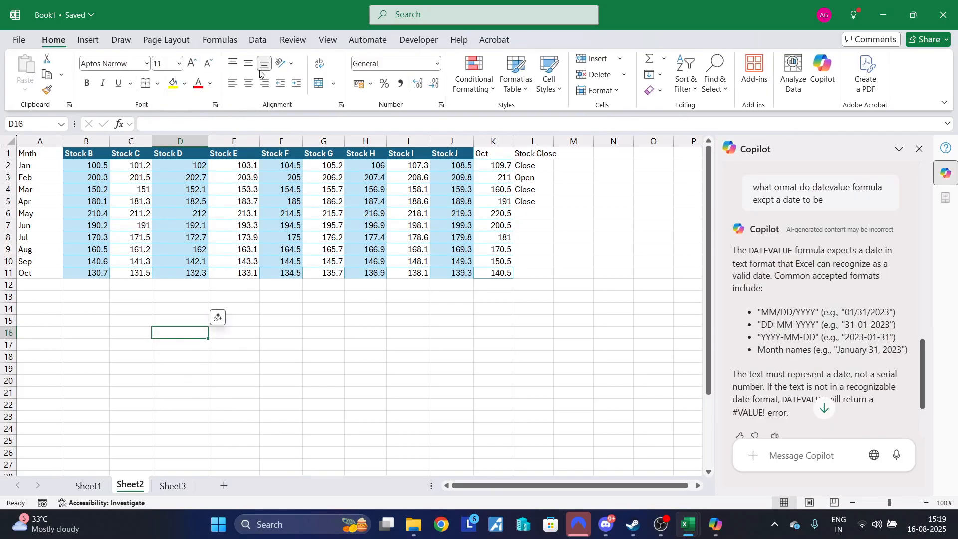
# Try the VSTACK function in D16 with the range C2:C11, and clear the formula
pyautogui.click(221, 41)
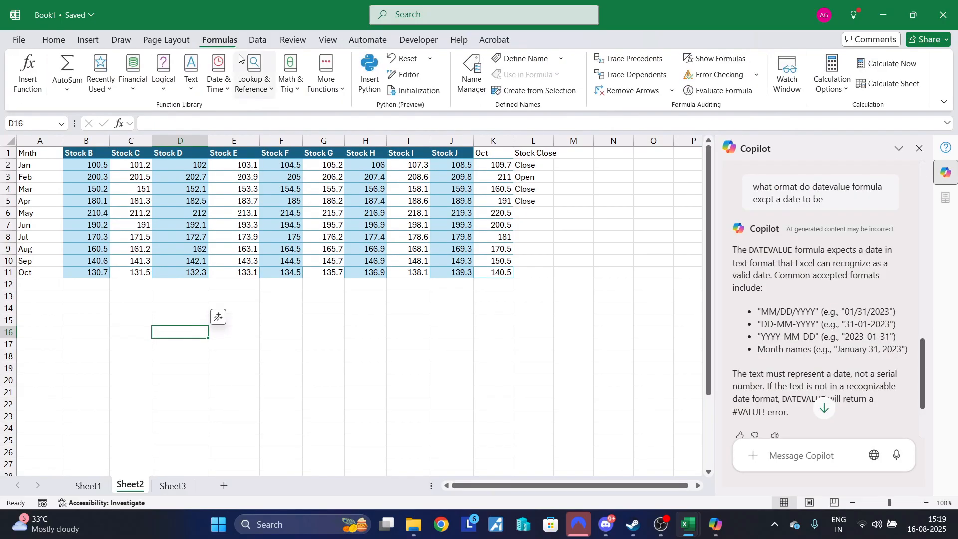
pyautogui.click(258, 90)
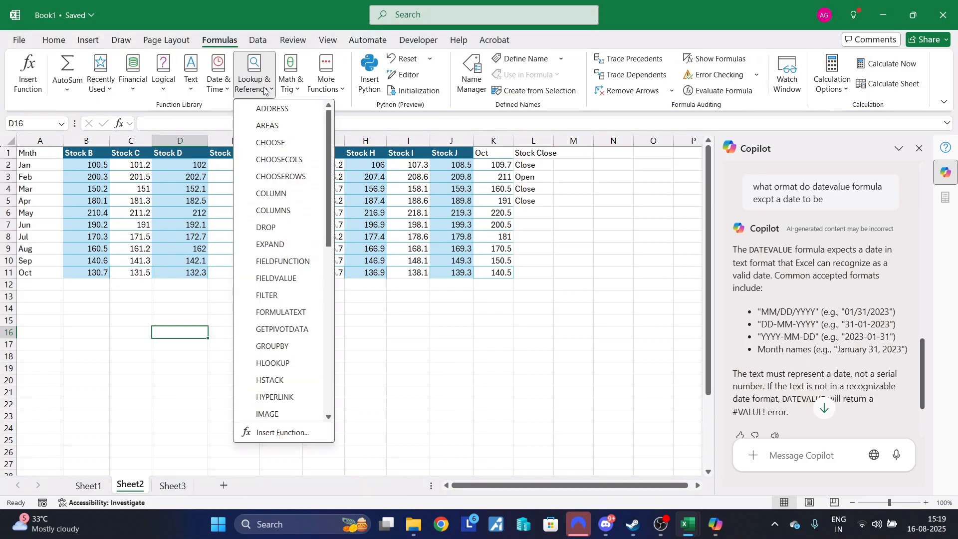
pyautogui.scroll(-3, 275, 211)
pyautogui.scroll(-1, 275, 211)
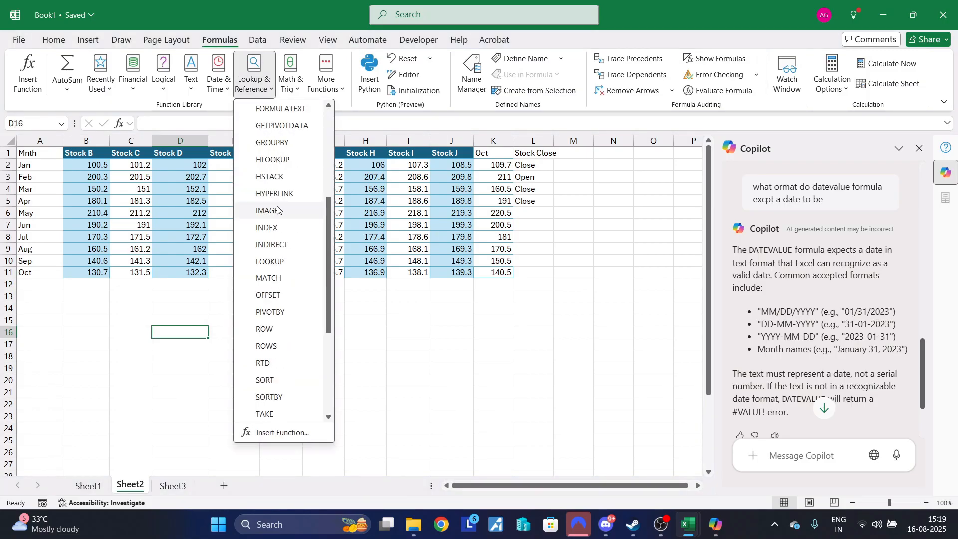
pyautogui.scroll(-3, 288, 204)
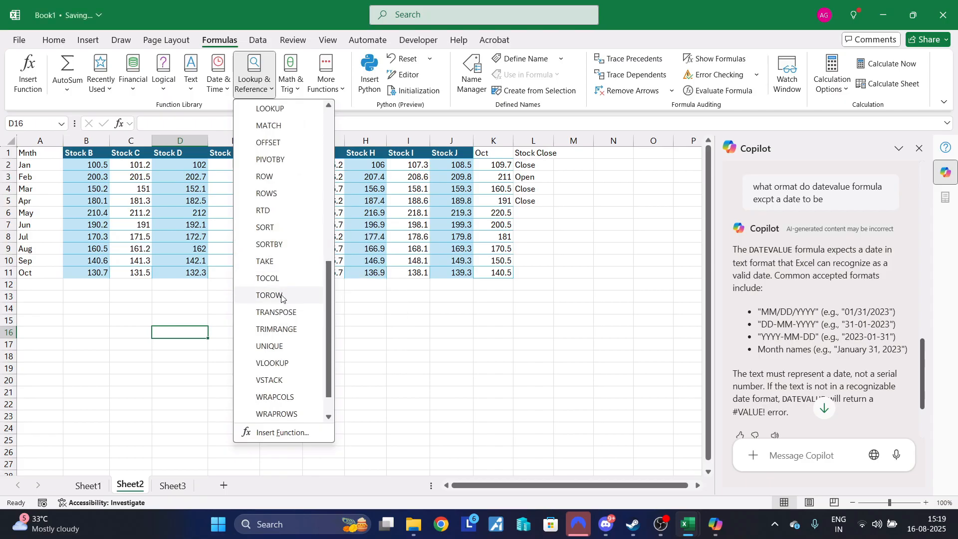
pyautogui.click(277, 382)
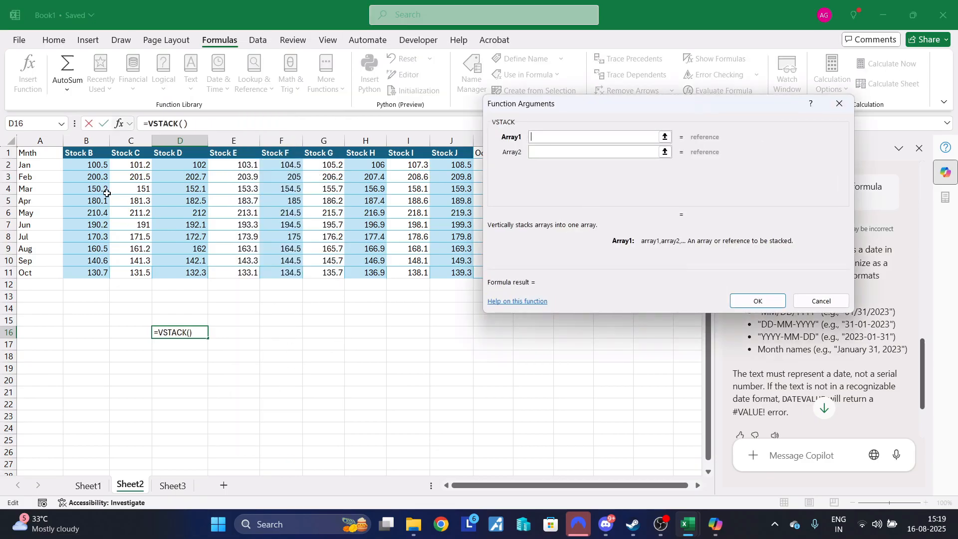
pyautogui.moveTo(92, 167); pyautogui.dragTo(87, 273)
pyautogui.moveTo(130, 165); pyautogui.dragTo(130, 270)
pyautogui.press('Return')
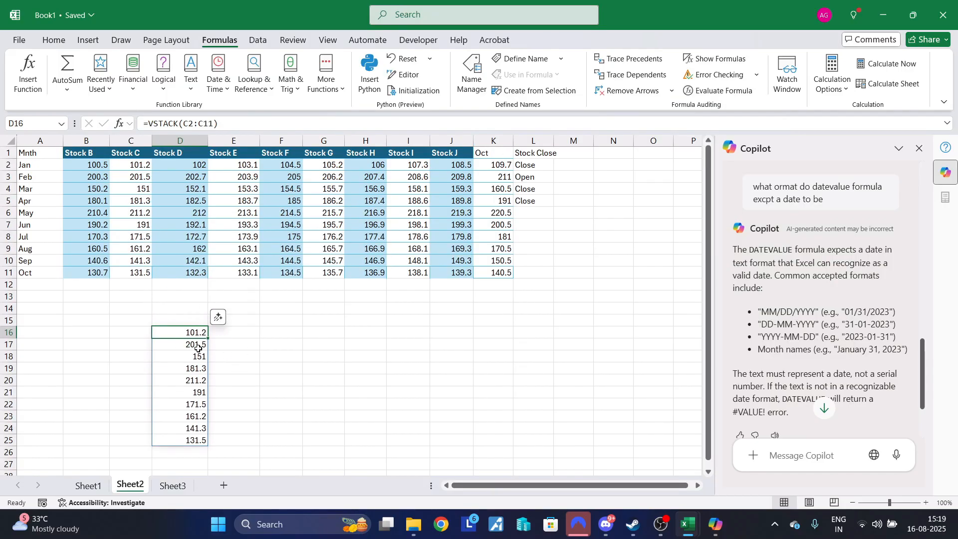
pyautogui.press('Delete')
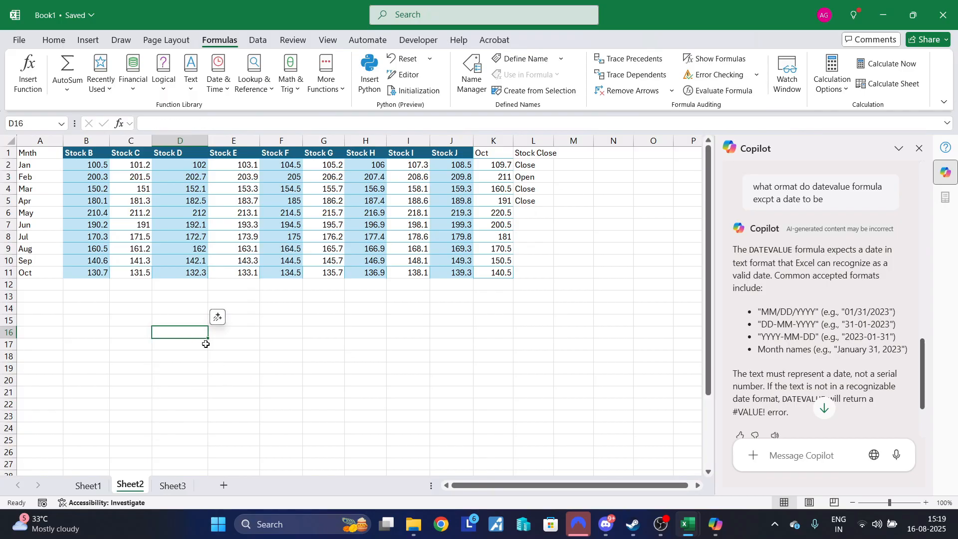
# Enter =VSTACK(B2:B11,C2:C11,D2:D11) in D16 to stack the Stock B, C and D values
pyautogui.write('=v')
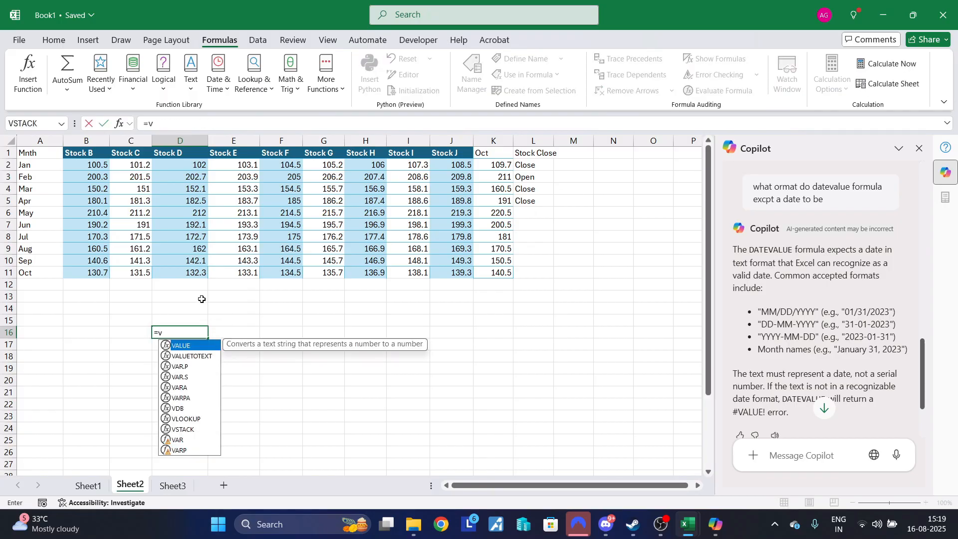
pyautogui.write('stack')
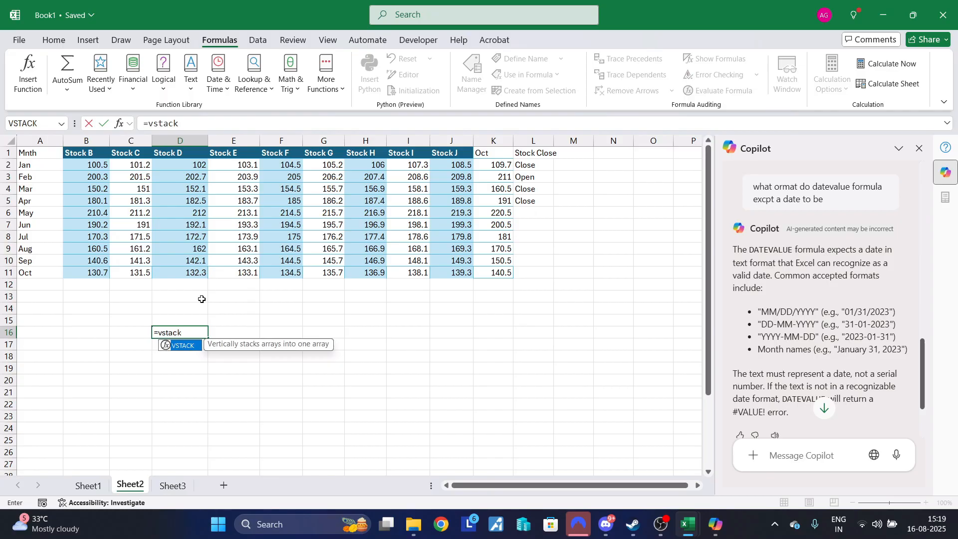
pyautogui.write('(')
pyautogui.moveTo(90, 169); pyautogui.dragTo(86, 273)
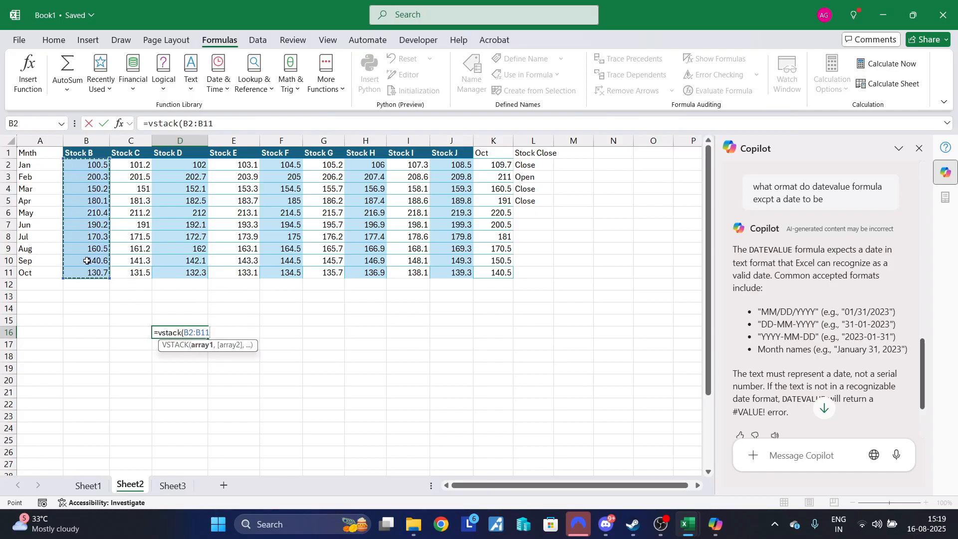
pyautogui.write(',')
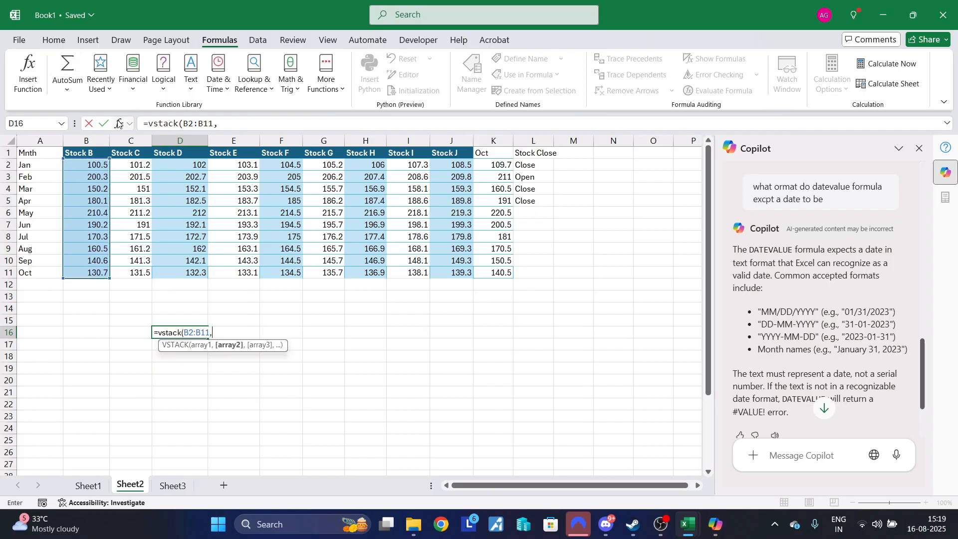
pyautogui.moveTo(131, 165); pyautogui.dragTo(135, 268)
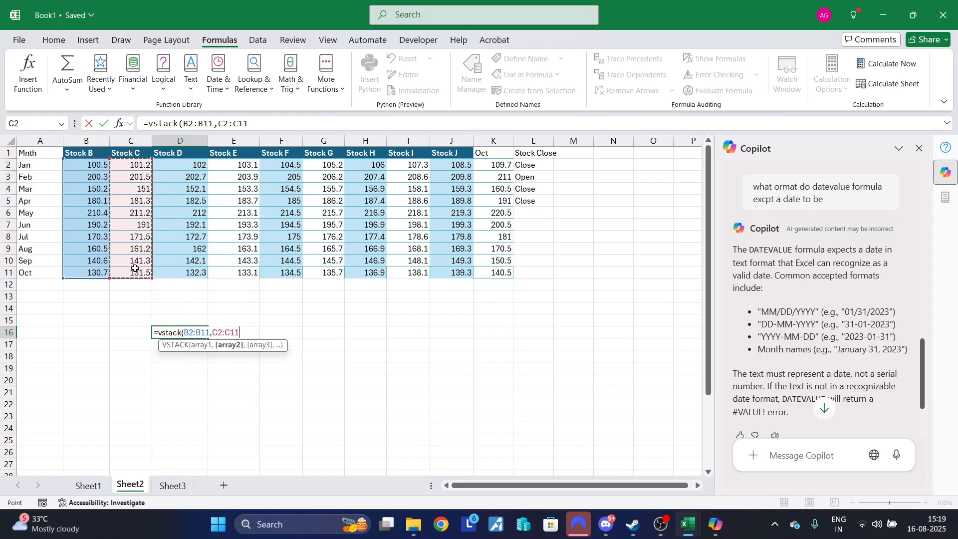
pyautogui.write(',')
pyautogui.moveTo(180, 166); pyautogui.dragTo(182, 275)
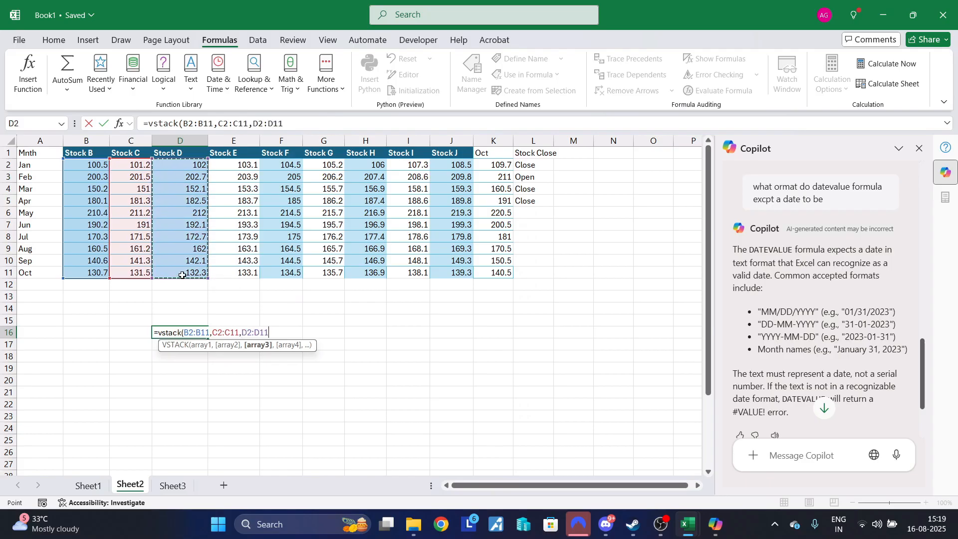
pyautogui.write(')')
pyautogui.press('Return')
# Review the stacked values below D16 and undo the VSTACK formula
pyautogui.scroll(-9, 203, 295)
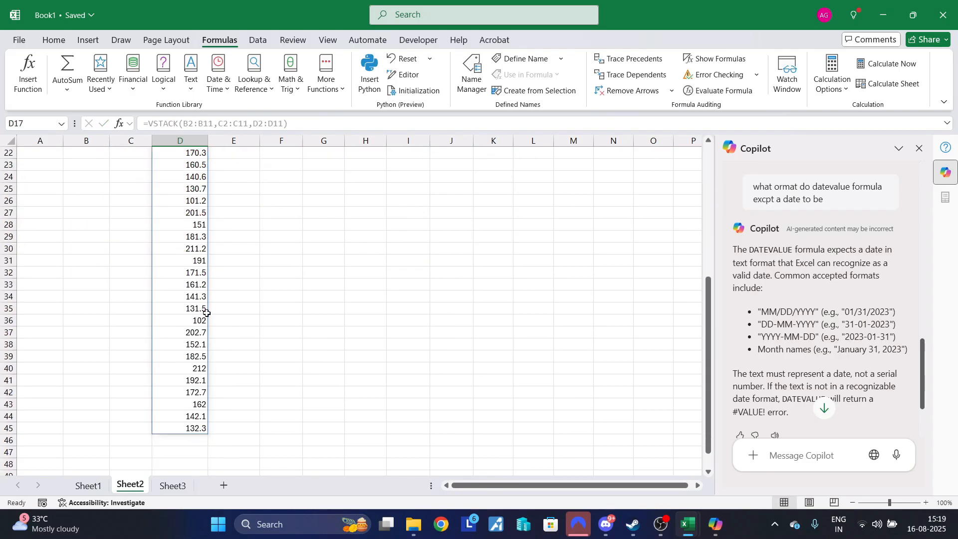
pyautogui.scroll(9, 205, 300)
pyautogui.scroll(-5, 208, 310)
pyautogui.scroll(5, 208, 310)
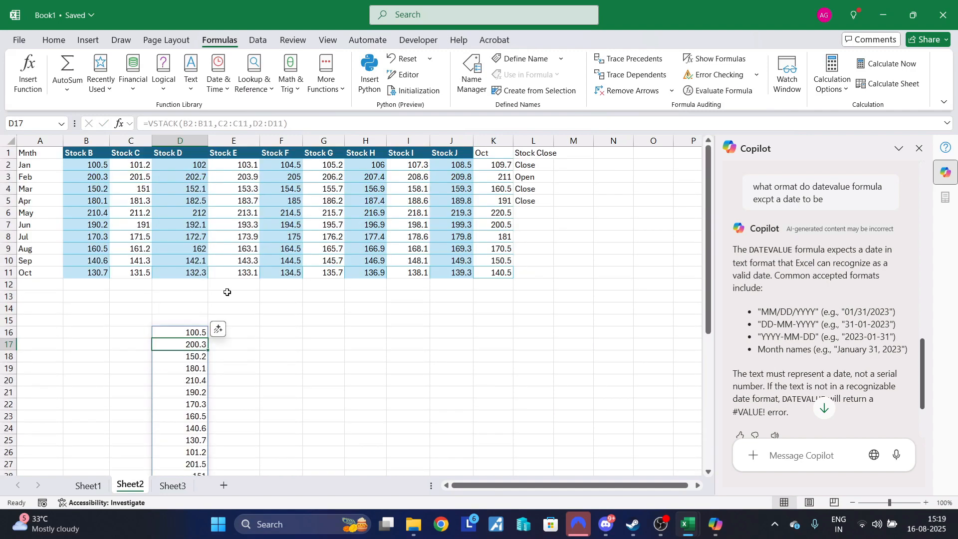
pyautogui.hotkey('ctrl', 'z')
# Start a FILTER function in D16 with D2:D11 as the array, trying TR as the include argument and removing it
pyautogui.click(254, 80)
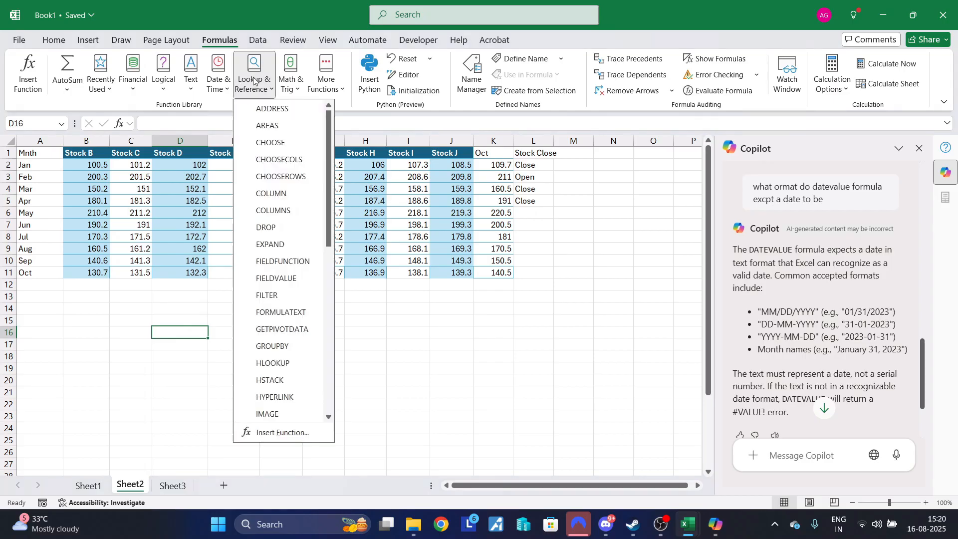
pyautogui.click(299, 295)
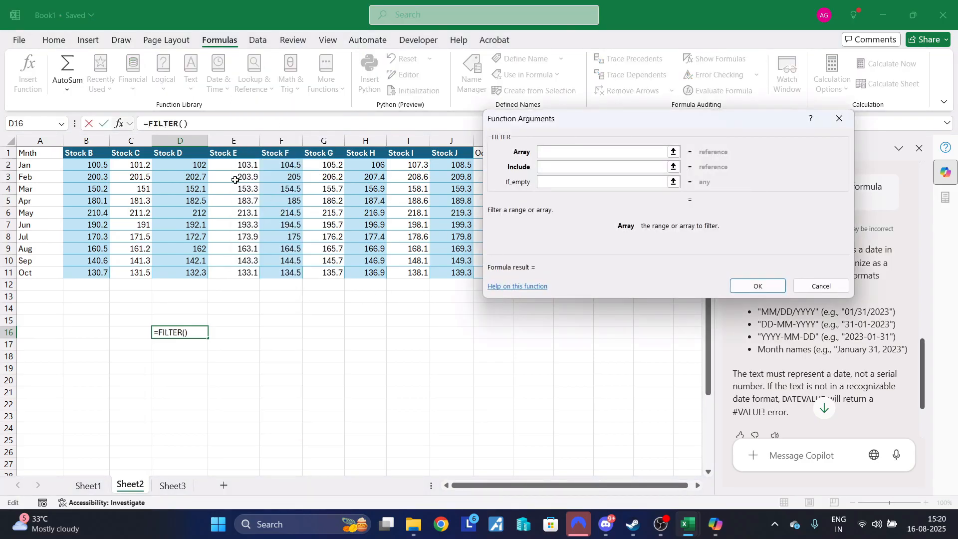
pyautogui.moveTo(194, 166); pyautogui.dragTo(196, 272)
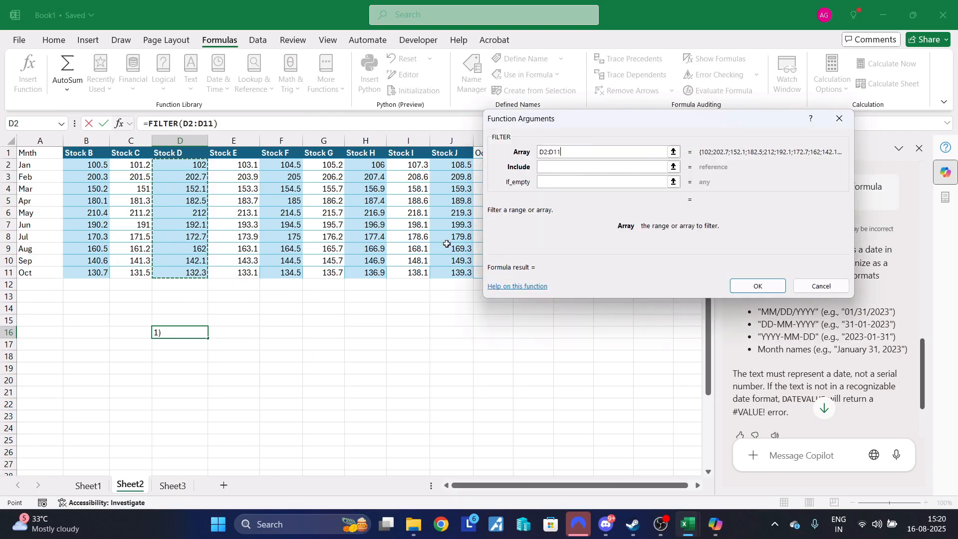
pyautogui.click(572, 167)
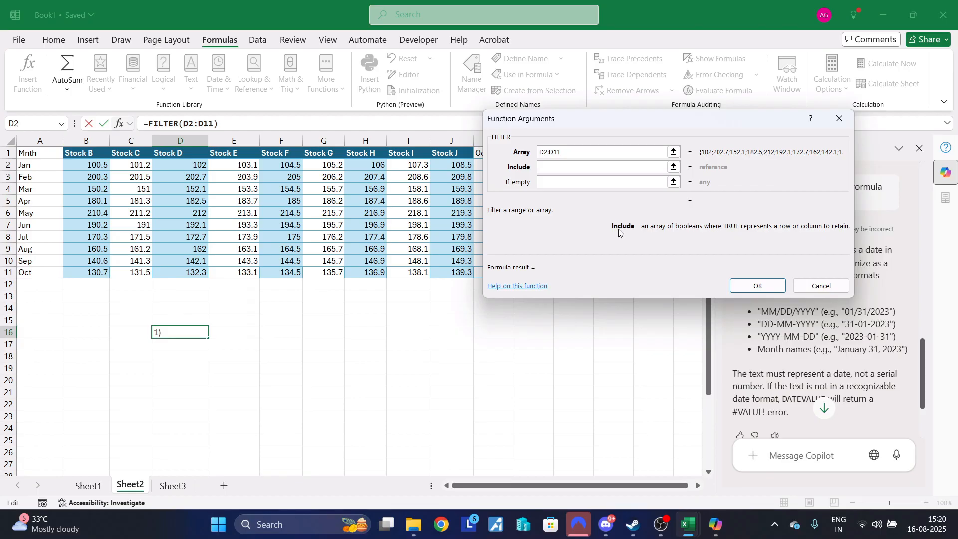
pyautogui.write('TR')
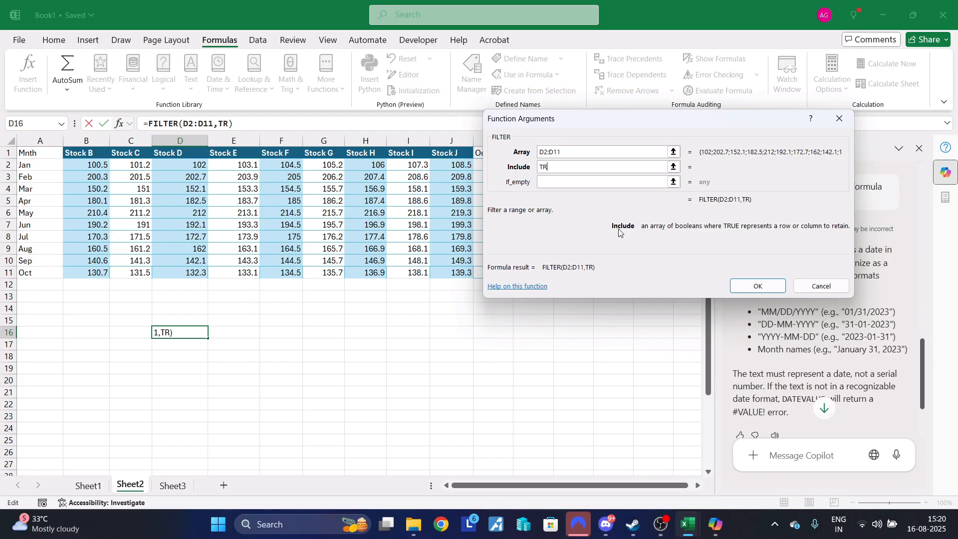
pyautogui.press('BackSpace')
pyautogui.press('BackSpace')
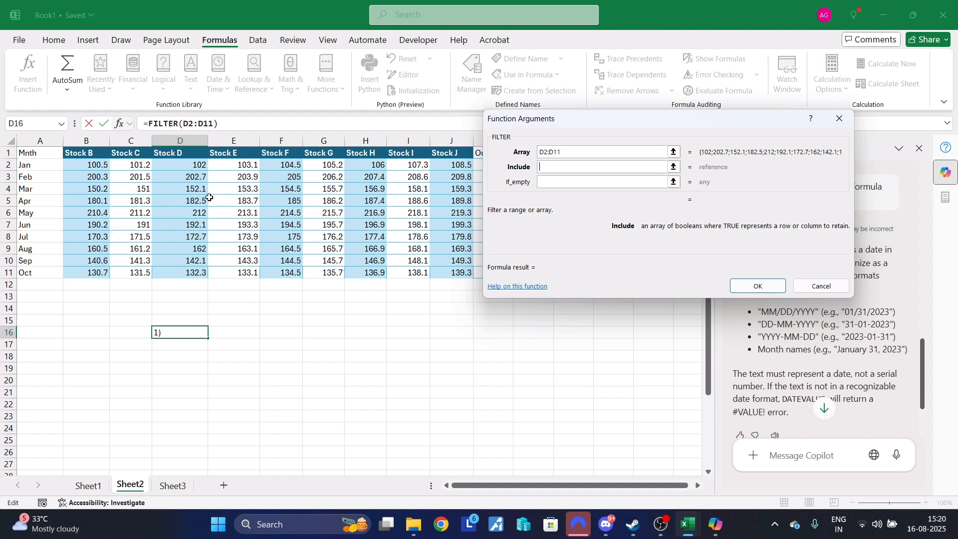
# Complete D16 as =FILTER(D2:D11,152,"Not found") and clear the formula
pyautogui.write('152')
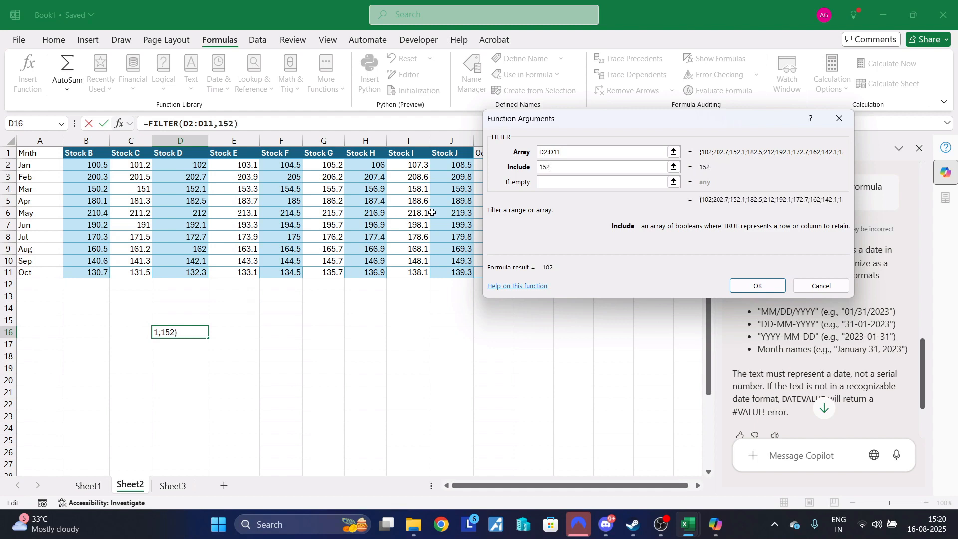
pyautogui.click(552, 187)
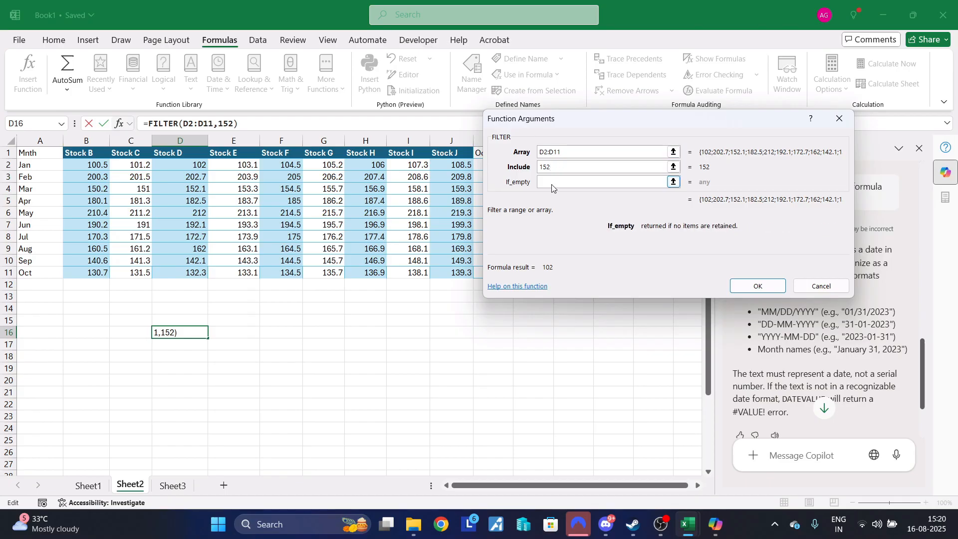
pyautogui.write('"Not ')
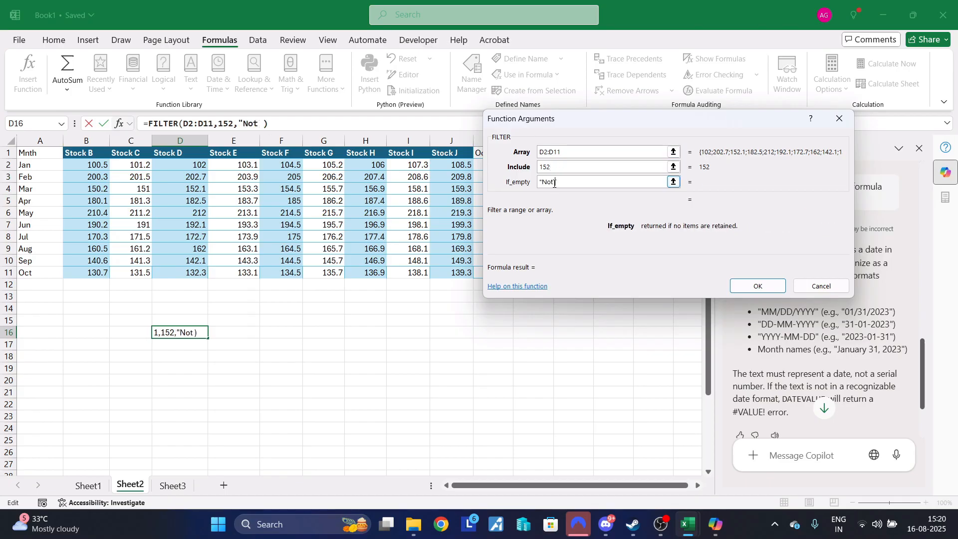
pyautogui.write('found"')
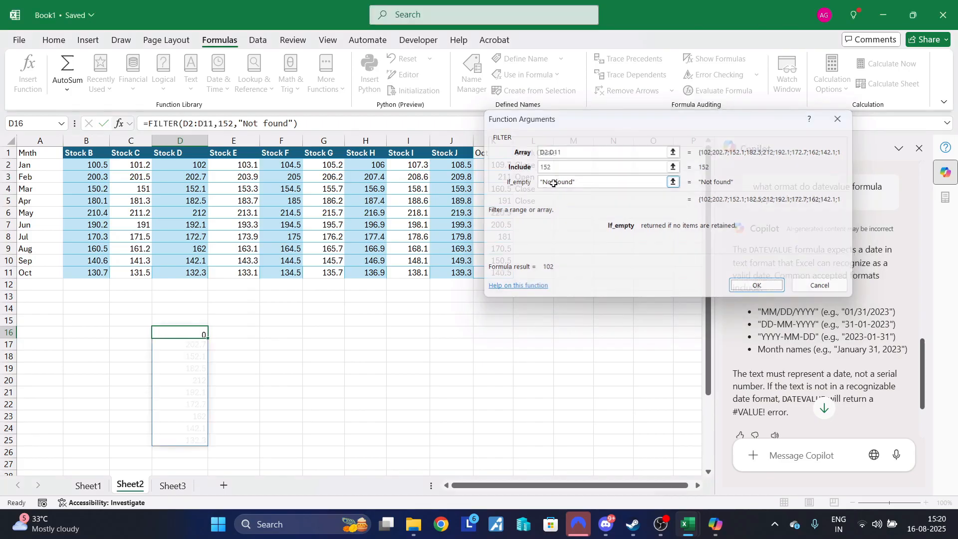
pyautogui.press('Return')
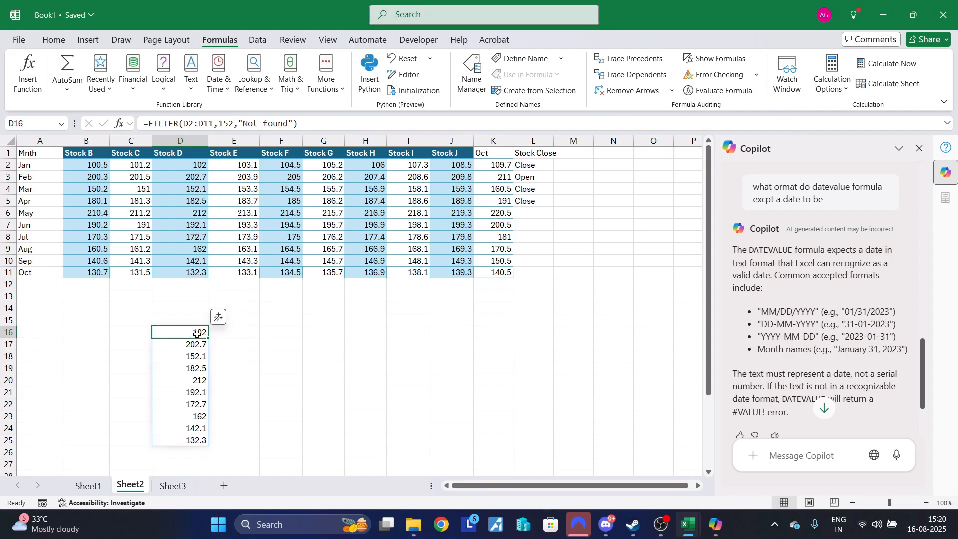
pyautogui.press('Delete')
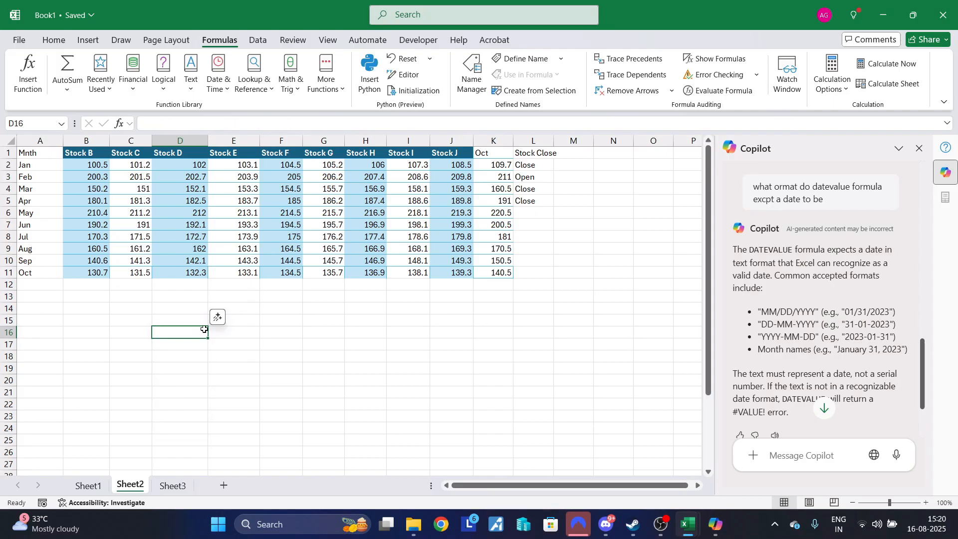
# Start a FILTER function in E16 with the Stock E values E2:E11 as the array
pyautogui.click(246, 331)
pyautogui.write('=')
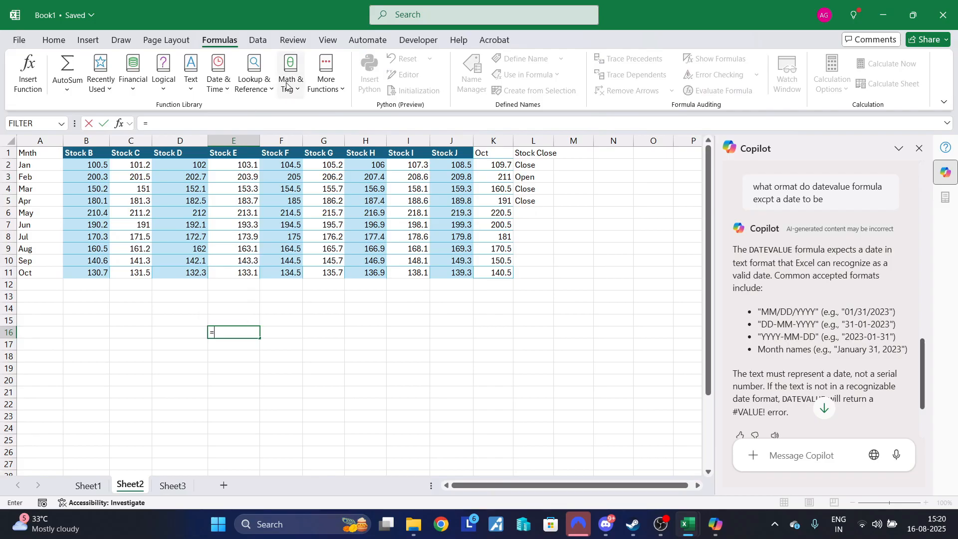
pyautogui.click(254, 83)
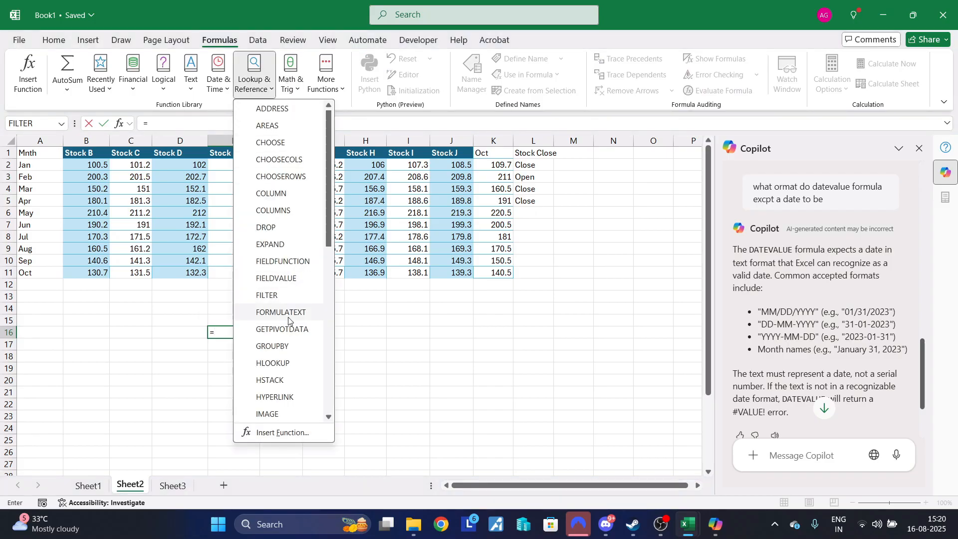
pyautogui.click(272, 295)
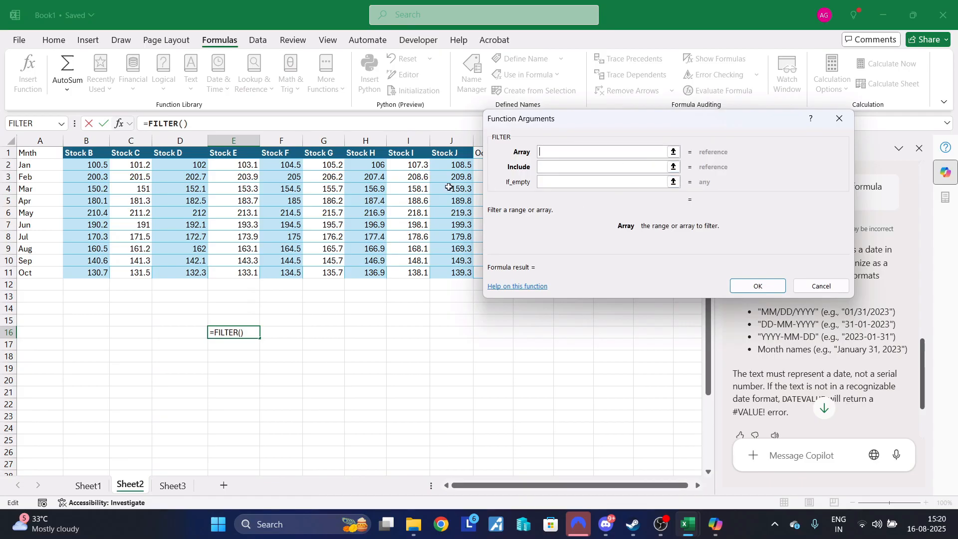
pyautogui.moveTo(231, 169); pyautogui.dragTo(248, 272)
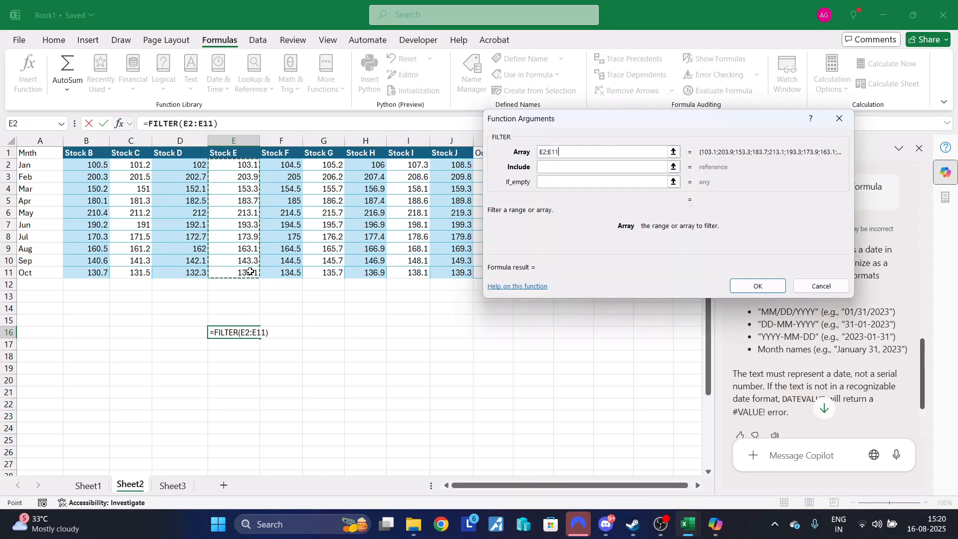
# Set the E16 FILTER's include argument to E5=E5 and its if-empty value to "FALSE", and enter the formula
pyautogui.click(549, 167)
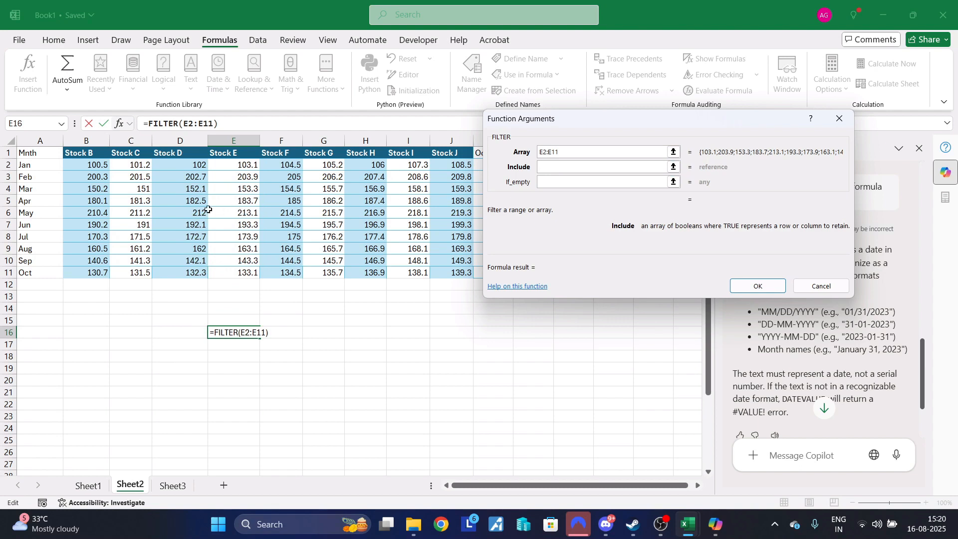
pyautogui.click(236, 200)
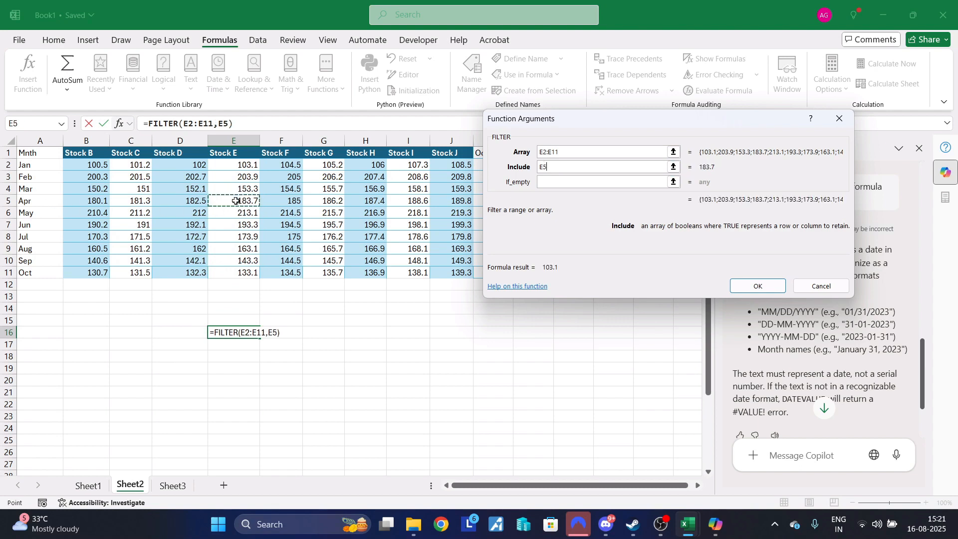
pyautogui.write('=')
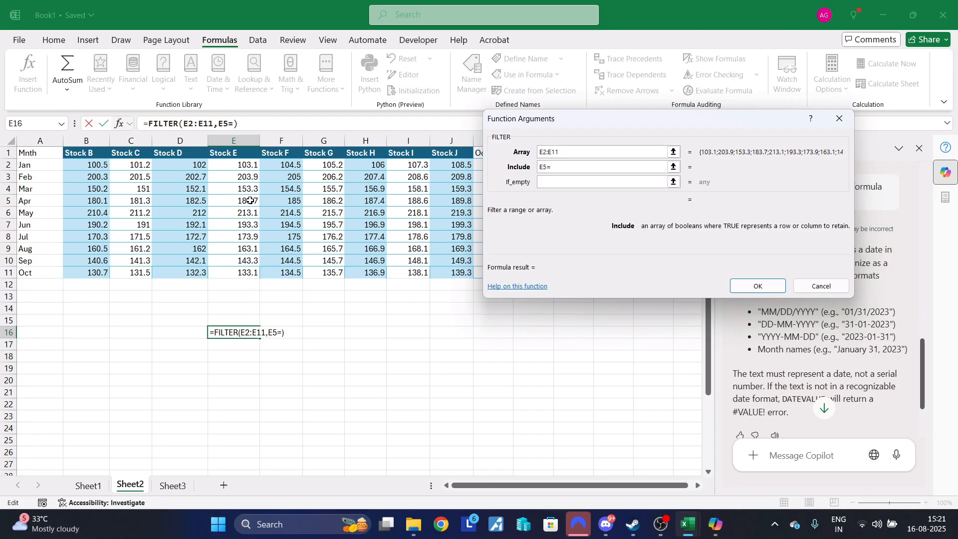
pyautogui.click(250, 200)
pyautogui.click(551, 182)
pyautogui.write('"F')
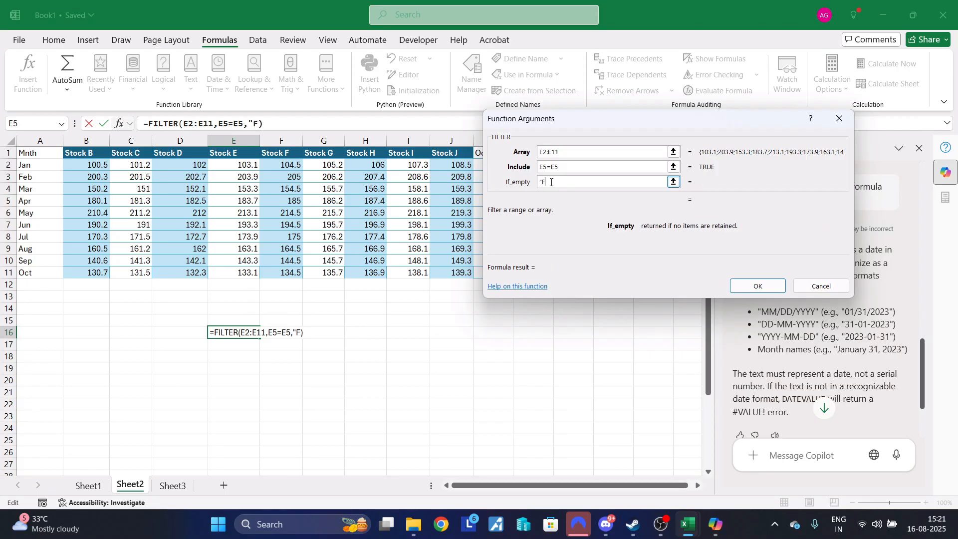
pyautogui.write('ALSE"')
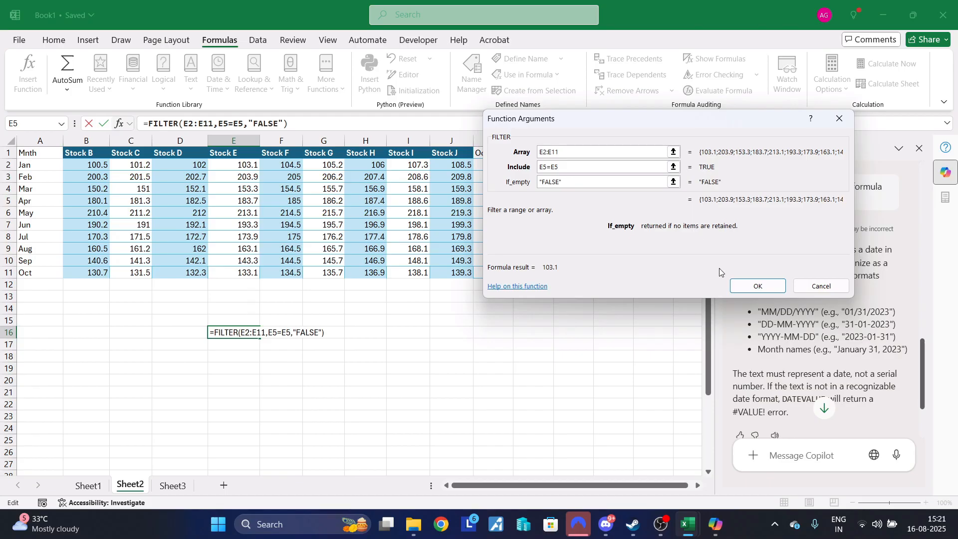
pyautogui.click(758, 285)
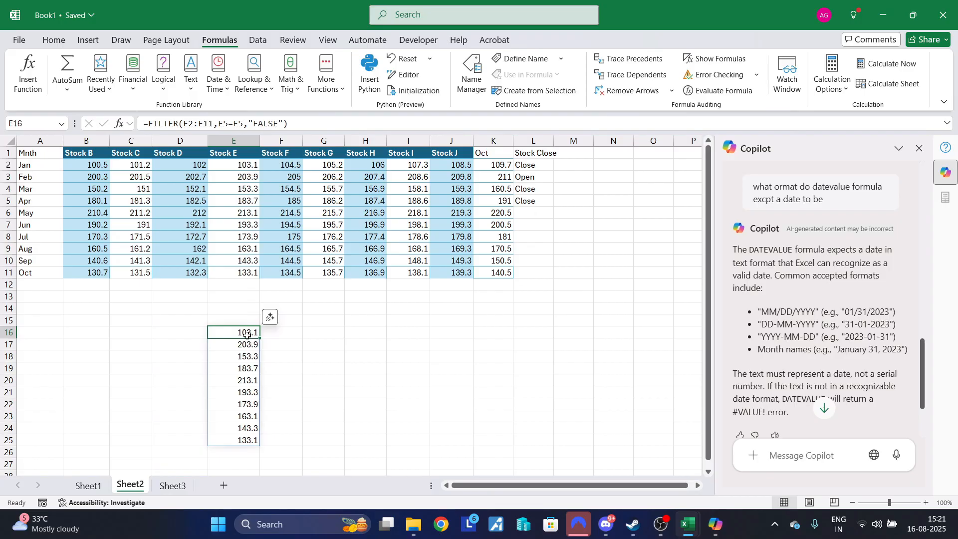
# Check the filtered values in E17:E25 one by one, and clear the range E16:E25
pyautogui.click(245, 345)
pyautogui.click(241, 356)
pyautogui.click(236, 369)
pyautogui.click(235, 381)
pyautogui.click(233, 392)
pyautogui.click(234, 404)
pyautogui.click(233, 416)
pyautogui.click(232, 429)
pyautogui.click(232, 440)
pyautogui.moveTo(244, 333); pyautogui.dragTo(251, 433)
pyautogui.press('Delete')
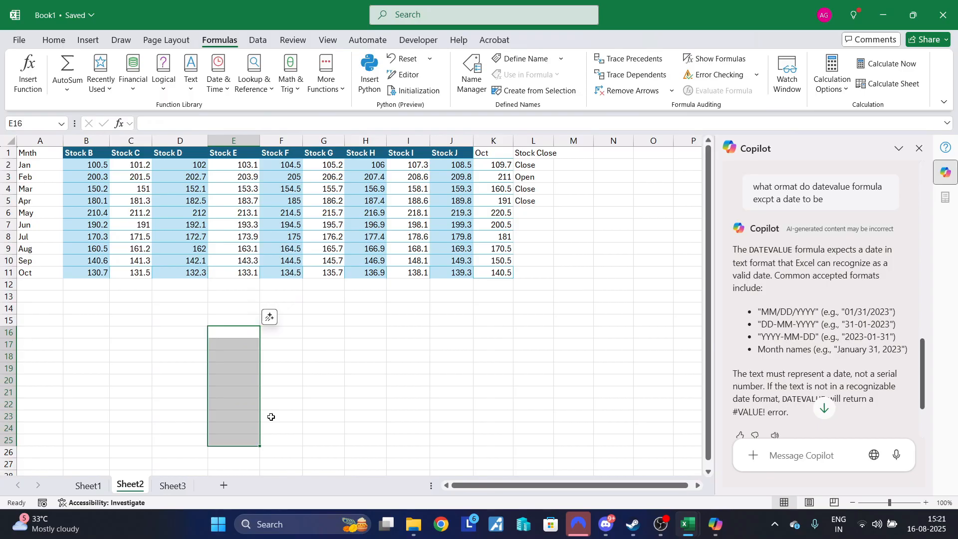
# Start a SORT function in E2 with the Stock F values F2:F11 as the array
pyautogui.click(250, 165)
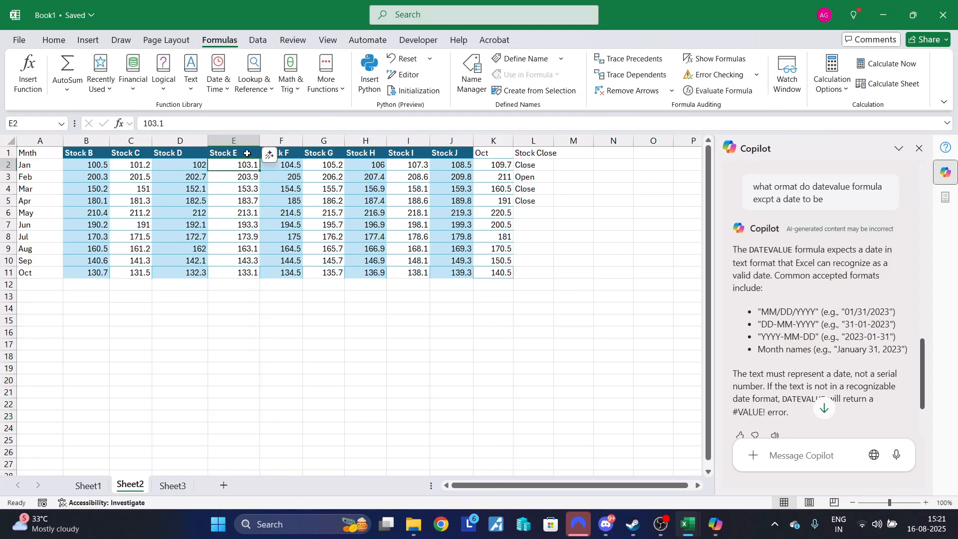
pyautogui.click(252, 85)
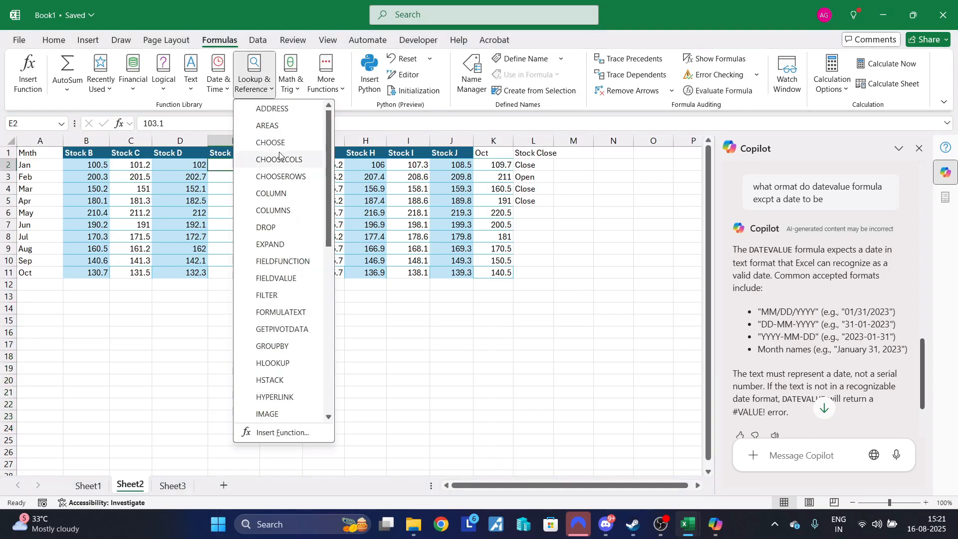
pyautogui.scroll(-4, 280, 304)
pyautogui.scroll(-2, 340, 340)
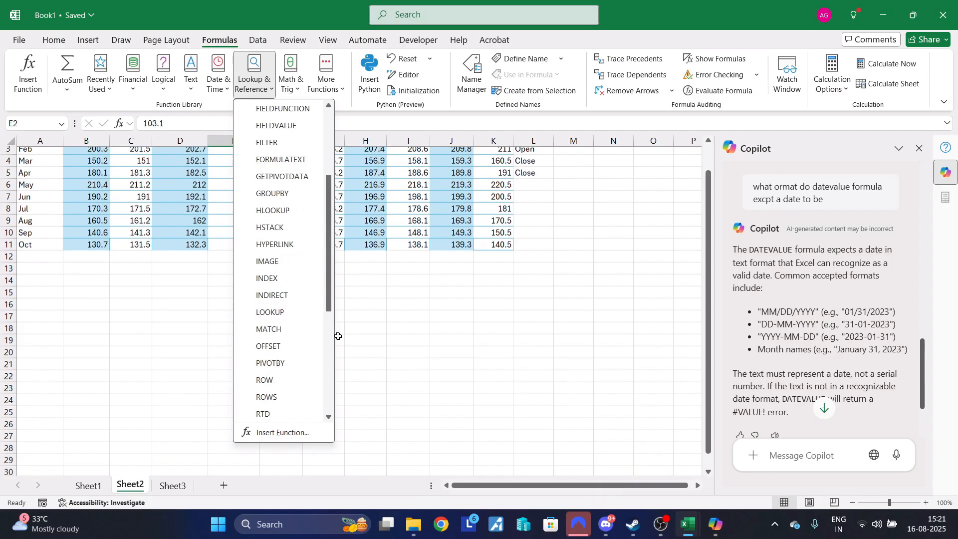
pyautogui.scroll(-2, 313, 352)
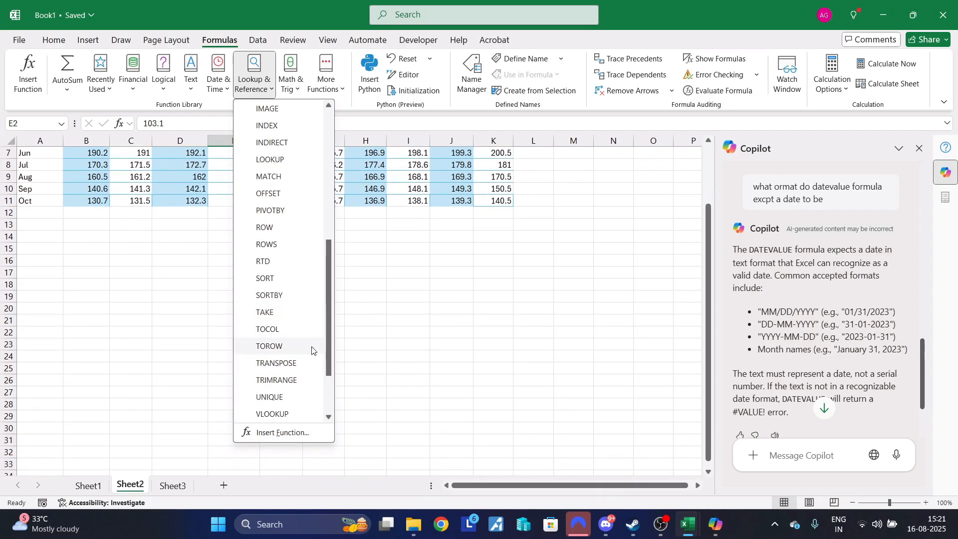
pyautogui.press('Escape')
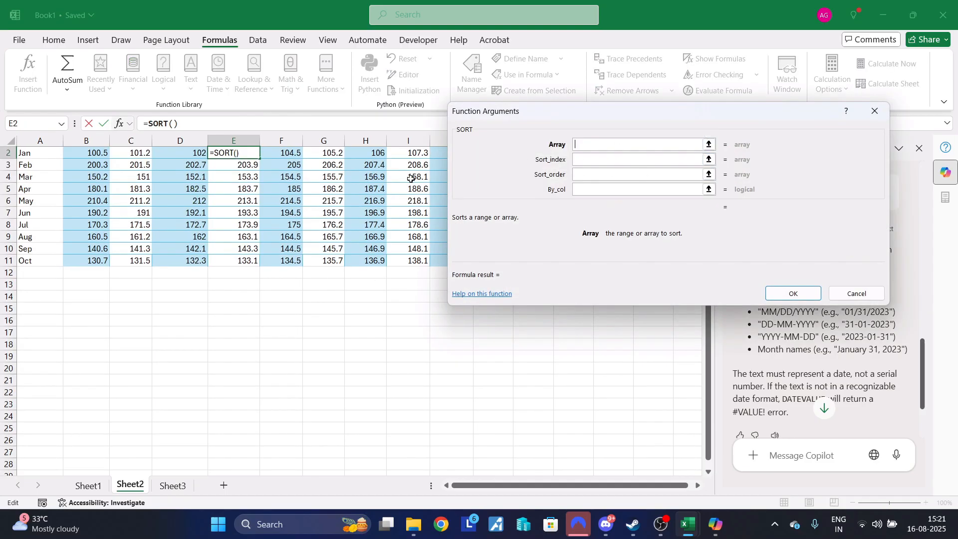
pyautogui.scroll(1, 345, 190)
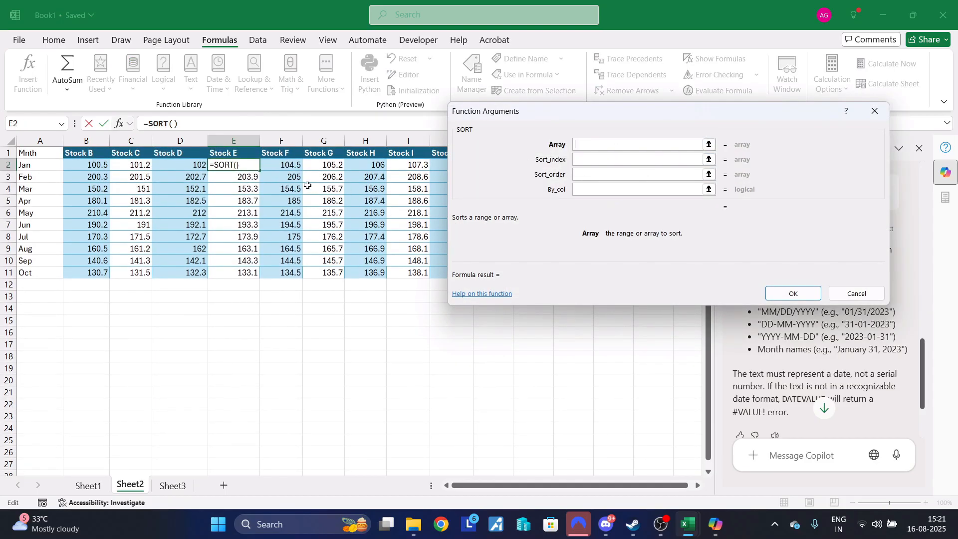
pyautogui.moveTo(294, 164); pyautogui.dragTo(295, 276)
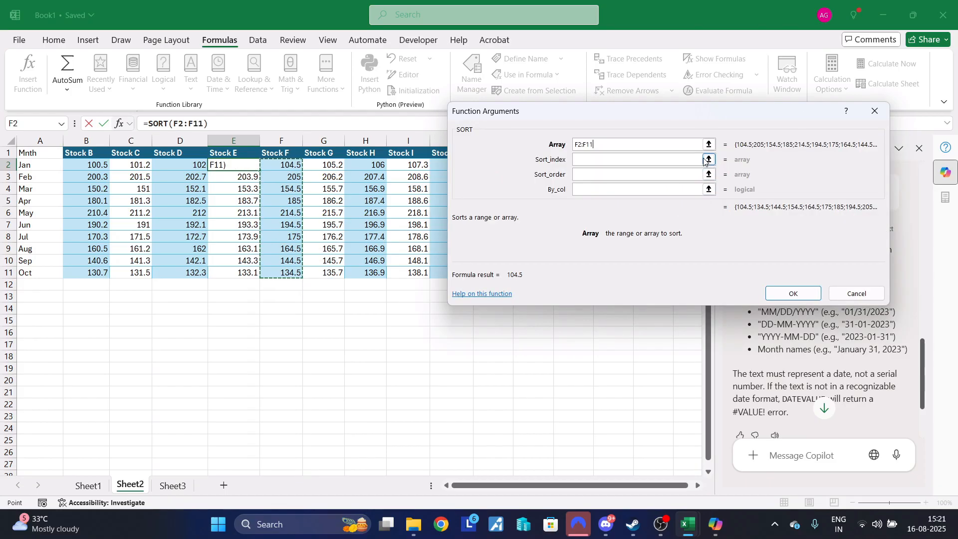
# Set the SORT function's sort index to 3, sort order to 1 and by-column to TRUE, and enter the formula
pyautogui.click(689, 160)
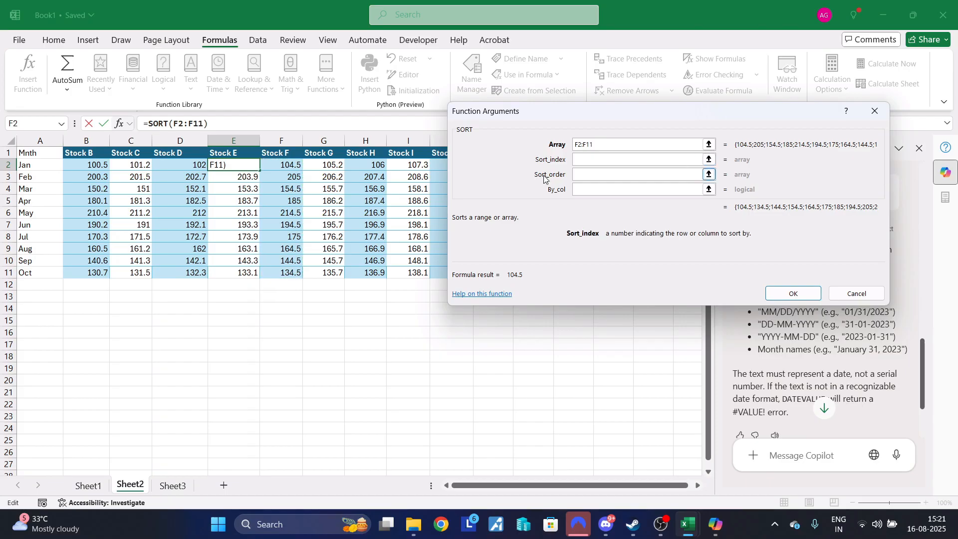
pyautogui.write('3')
pyautogui.click(655, 176)
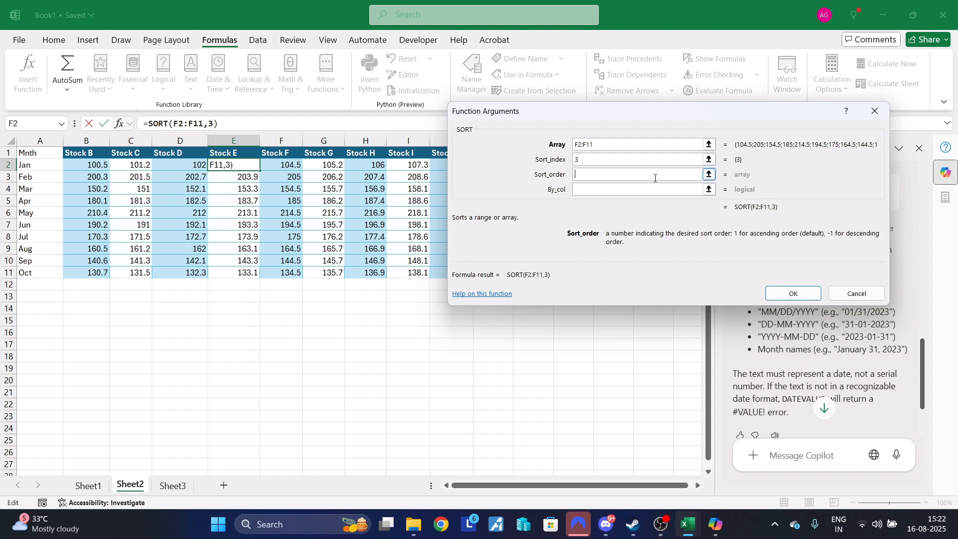
pyautogui.write('1')
pyautogui.click(647, 190)
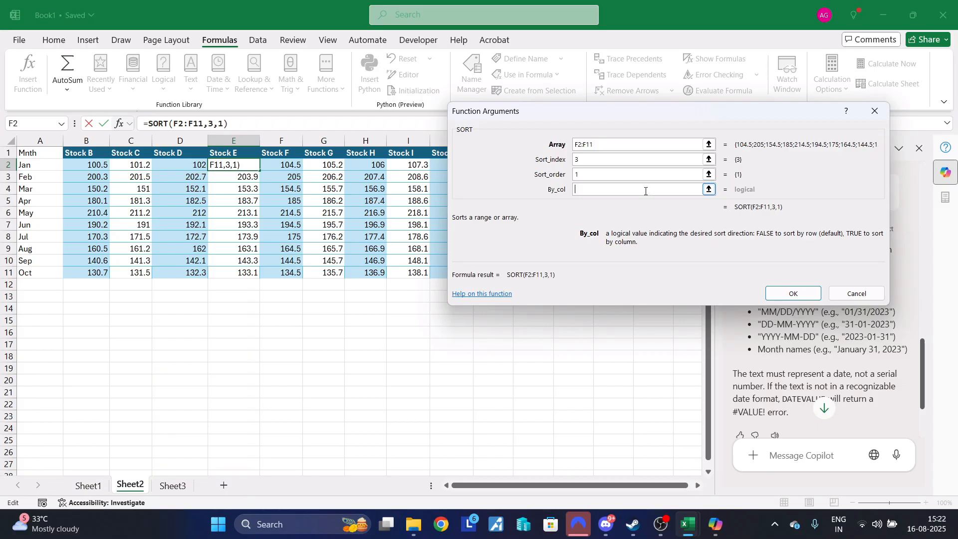
pyautogui.write('TRUE')
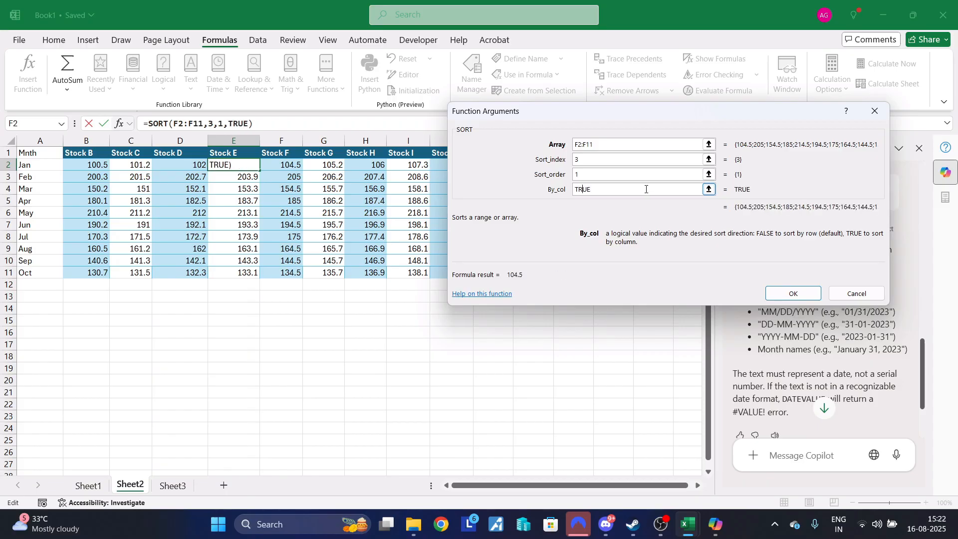
pyautogui.press('Return')
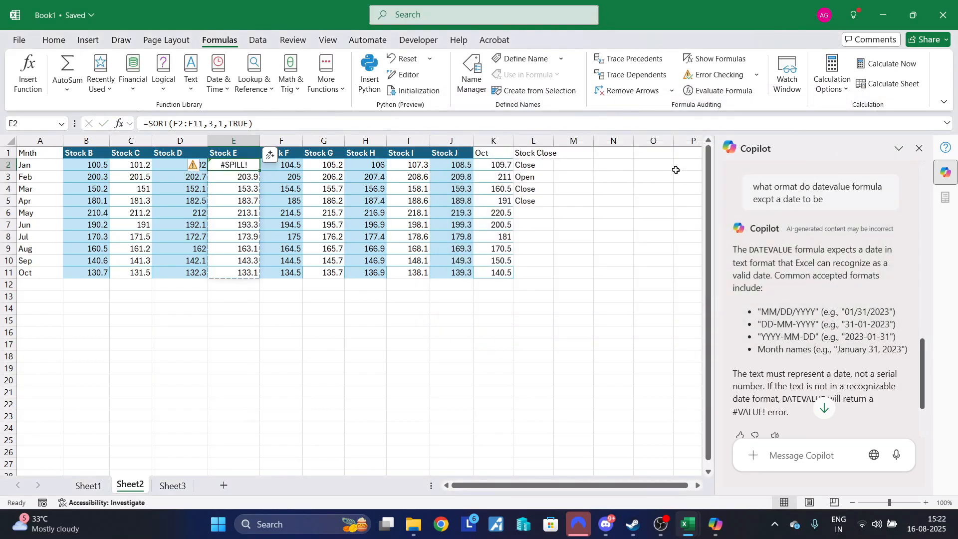
# Undo the SORT formula in E2 and start a SORT function in the empty cell E15
pyautogui.click(300, 285)
pyautogui.hotkey('ctrl', 'z')
pyautogui.click(248, 319)
pyautogui.write('=sr')
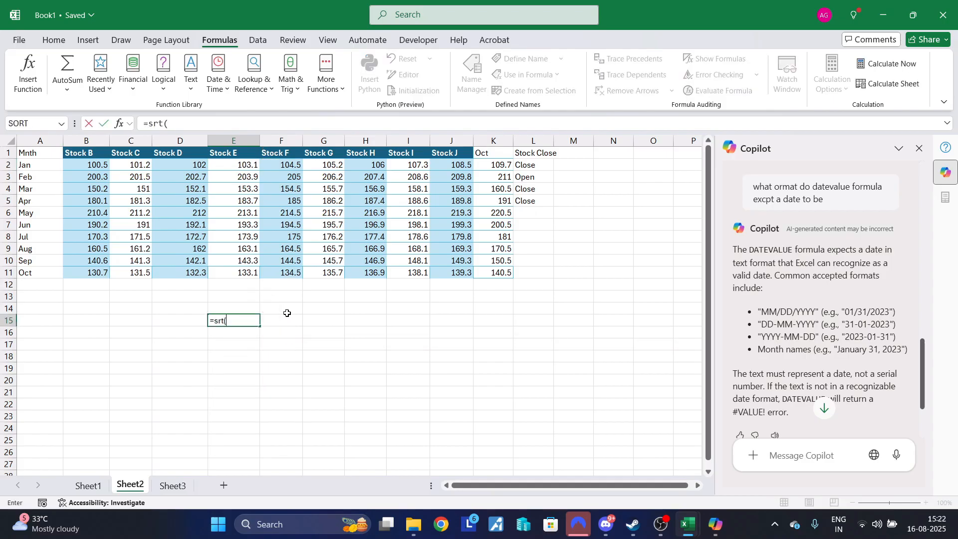
pyautogui.write('t(')
pyautogui.press('BackSpace')
pyautogui.press('BackSpace')
pyautogui.press('BackSpace')
pyautogui.write('or')
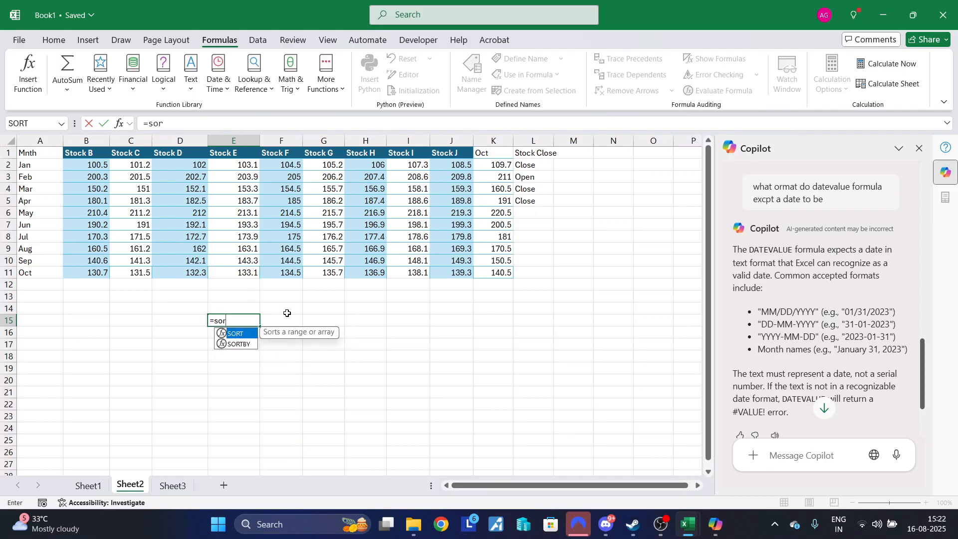
pyautogui.write('t(')
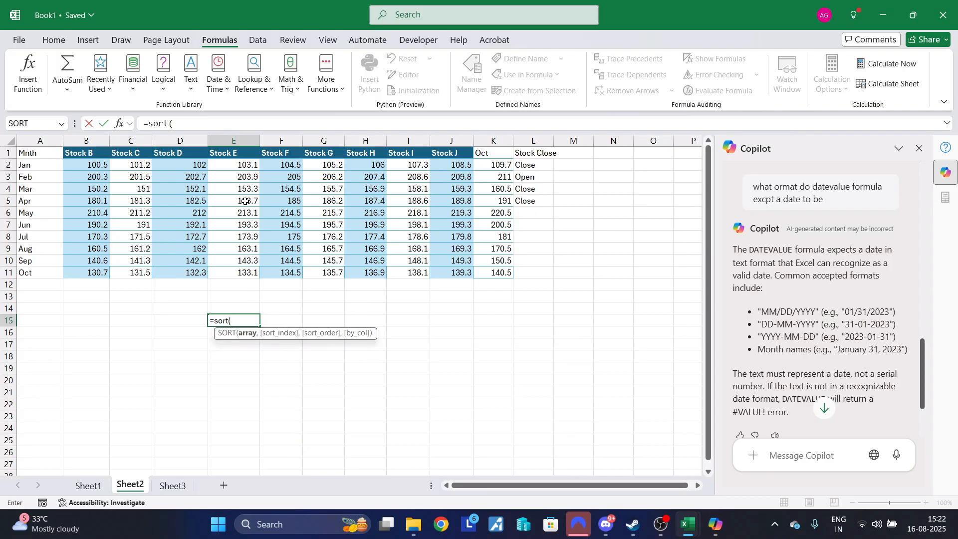
# Set E15's SORT array to the Stock E values E2:E11, with sort index 1, sort order 1 and by-column TRUE, and enter the formula
pyautogui.moveTo(232, 165); pyautogui.dragTo(237, 274)
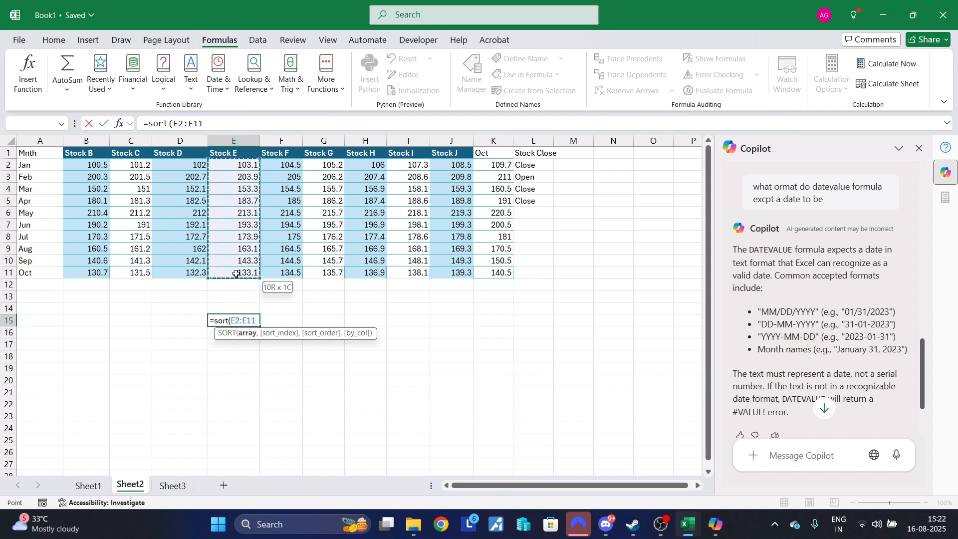
pyautogui.write(',')
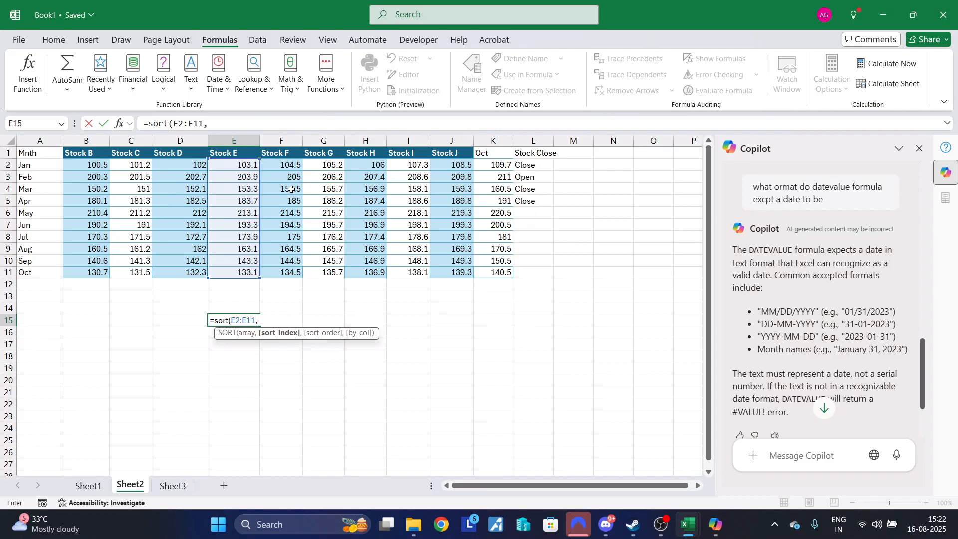
pyautogui.write('1,1,')
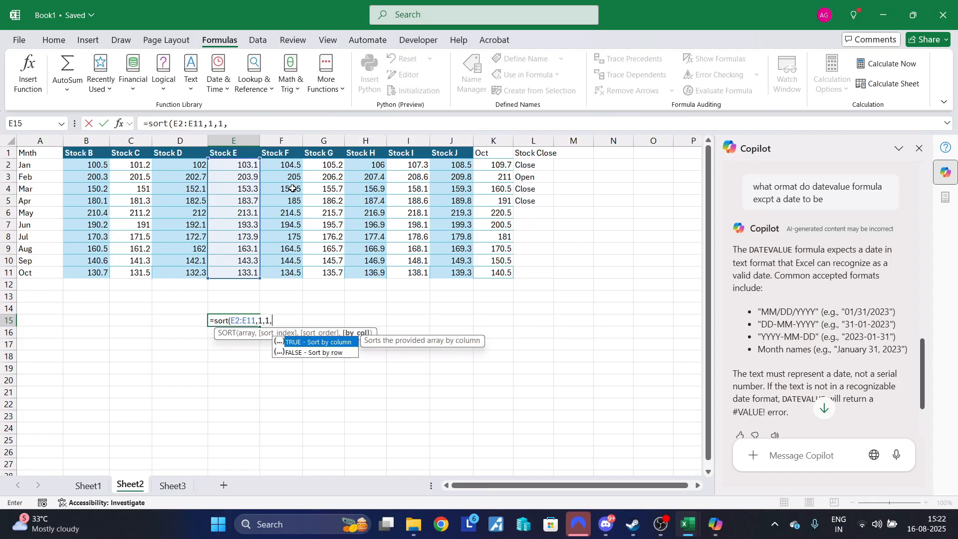
pyautogui.write('TRUE')
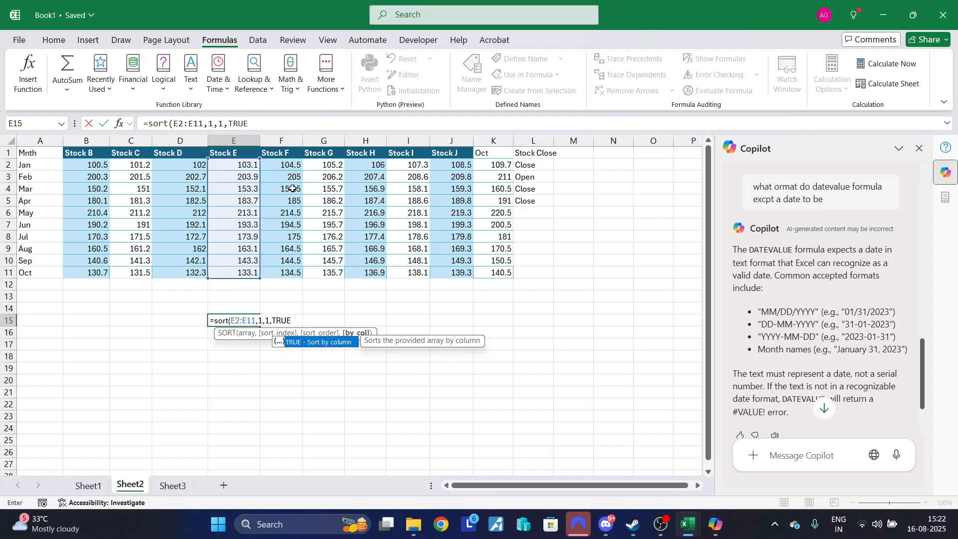
pyautogui.press('Return')
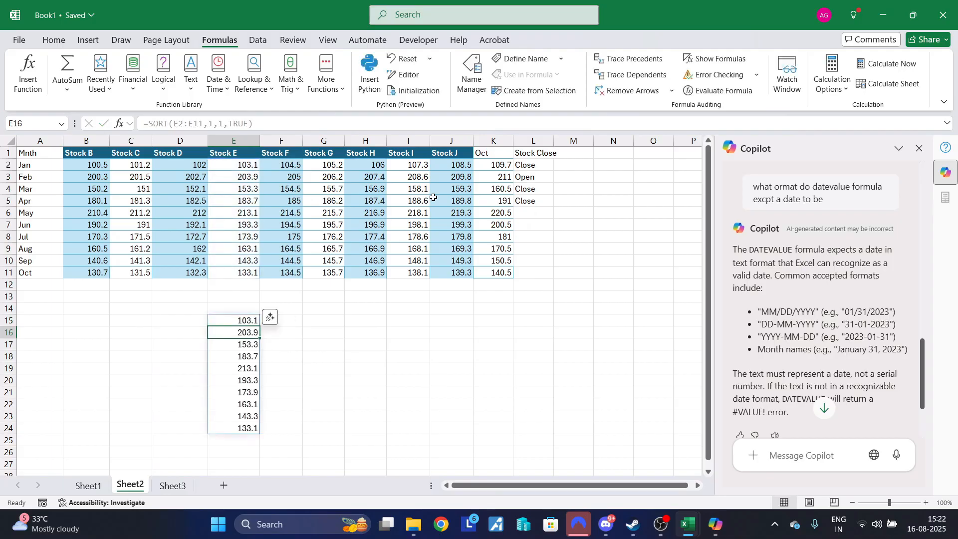
# Try a different sort index in E15's SORT formula and undo the change
pyautogui.moveTo(248, 320)
pyautogui.mouseDown()
pyautogui.moveTo(257, 426)
pyautogui.moveTo(245, 321)
pyautogui.mouseUp()
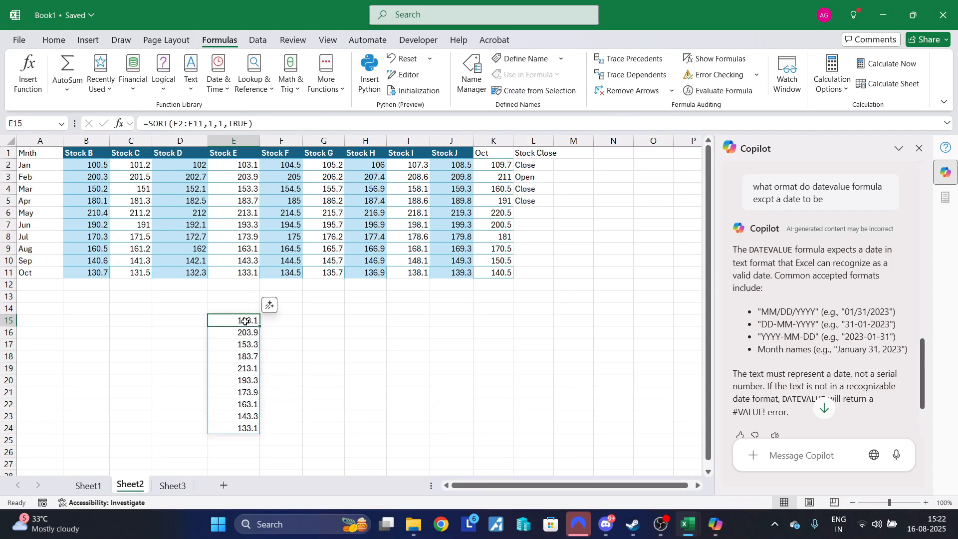
pyautogui.click(211, 123)
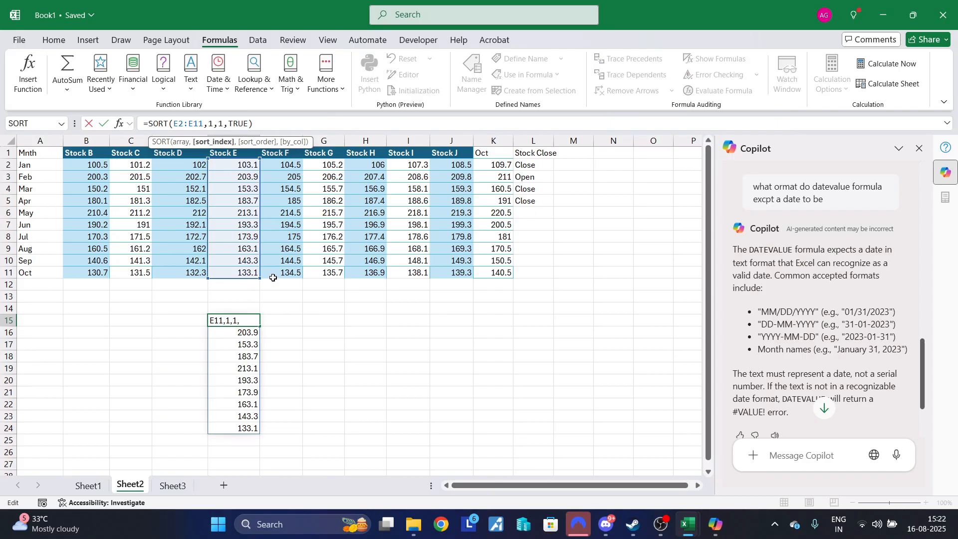
pyautogui.press('Return')
pyautogui.hotkey('ctrl', 'z')
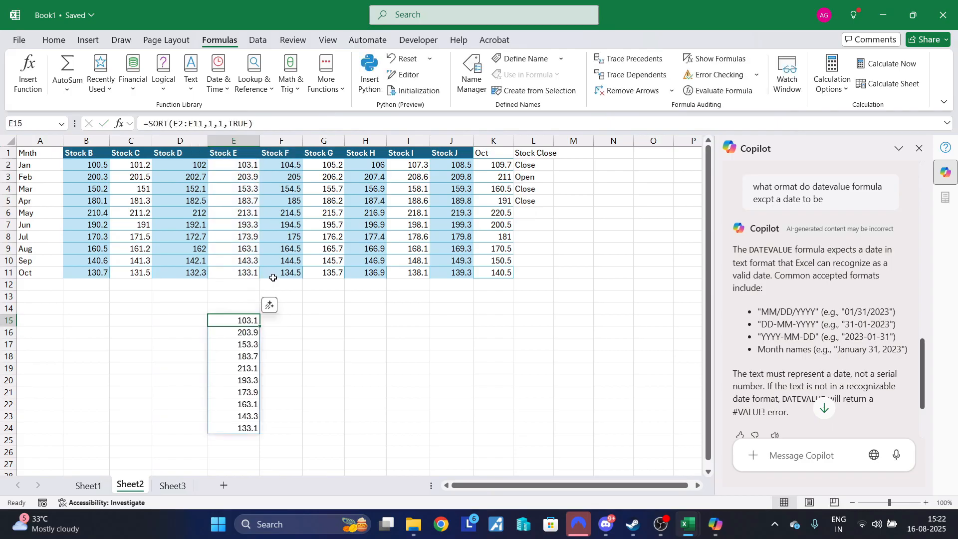
# Try a sort order of 2 in E15's SORT formula, and restore the version with sort order 1
pyautogui.click(223, 124)
pyautogui.press('Return')
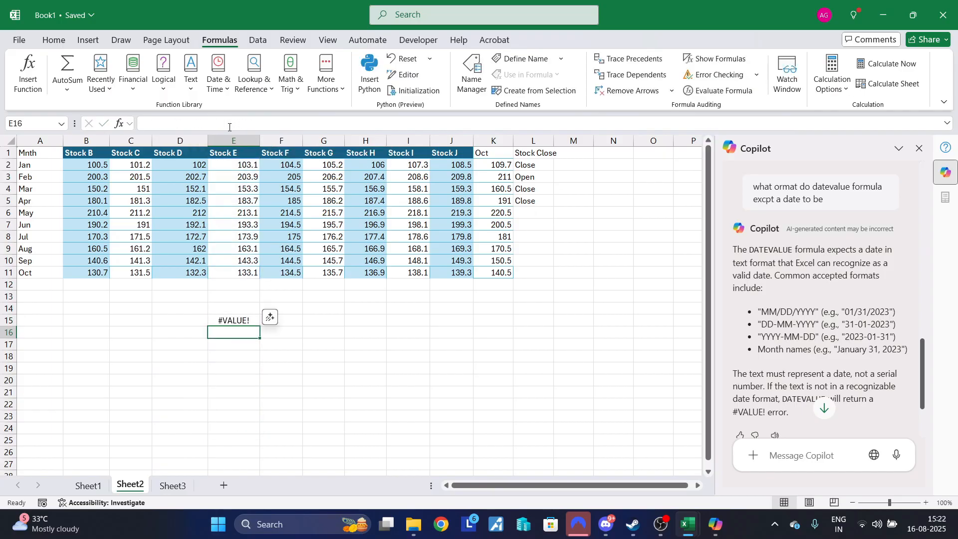
pyautogui.press('Up')
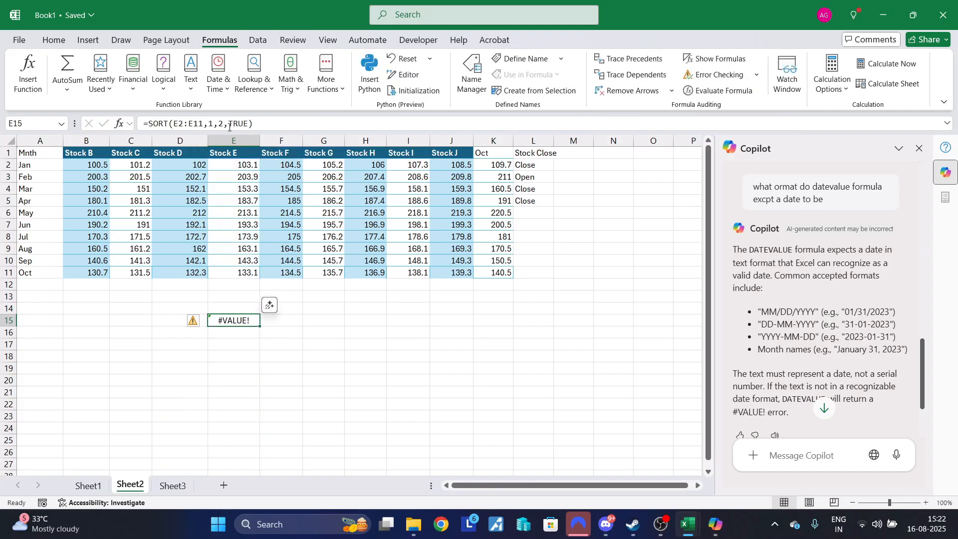
pyautogui.click(223, 124)
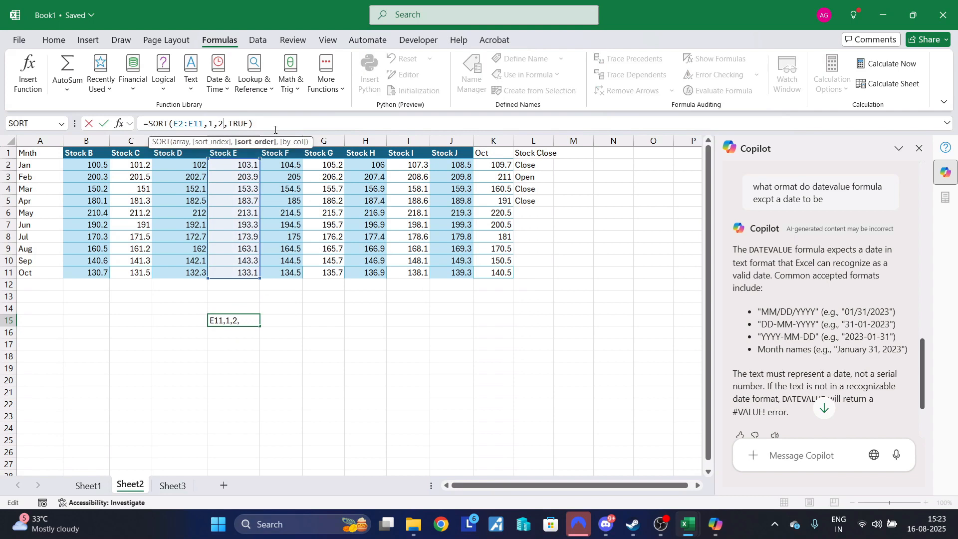
pyautogui.press('Escape')
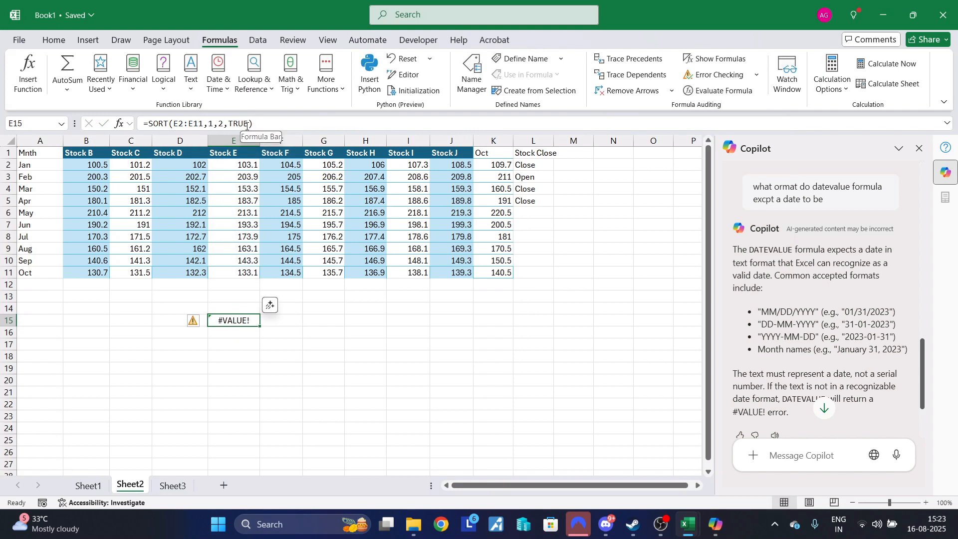
pyautogui.hotkey('ctrl', 'z')
pyautogui.hotkey('ctrl', 'z')
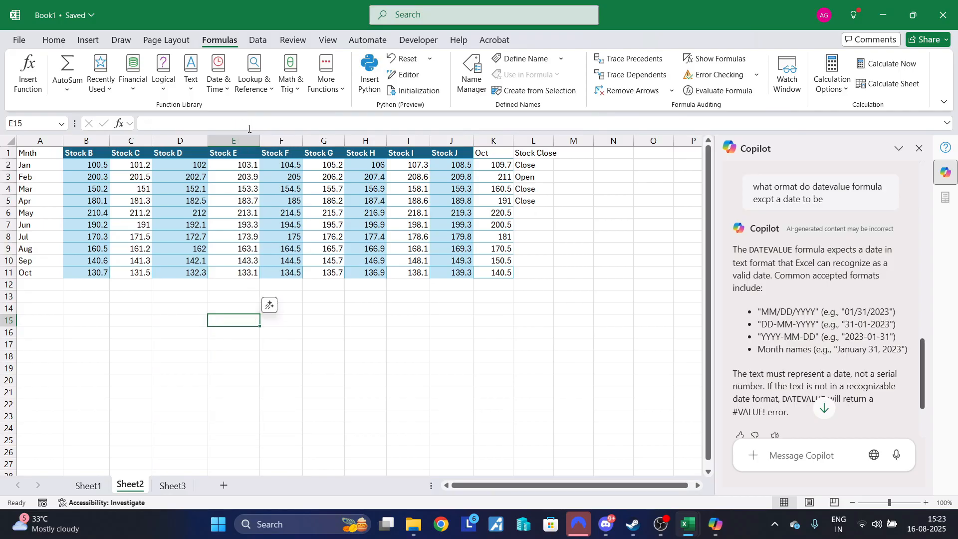
pyautogui.hotkey('ctrl', 'y')
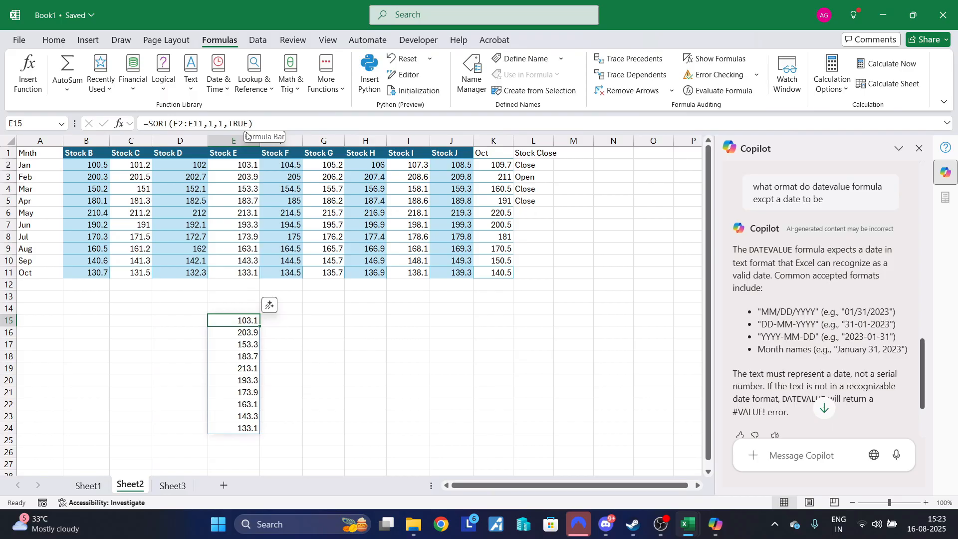
# Set the by-column argument of E15's SORT formula to FALSE and enter the formula
pyautogui.moveTo(245, 123); pyautogui.dragTo(229, 123)
pyautogui.press('Delete')
pyautogui.press('Delete')
pyautogui.write('FALSE')
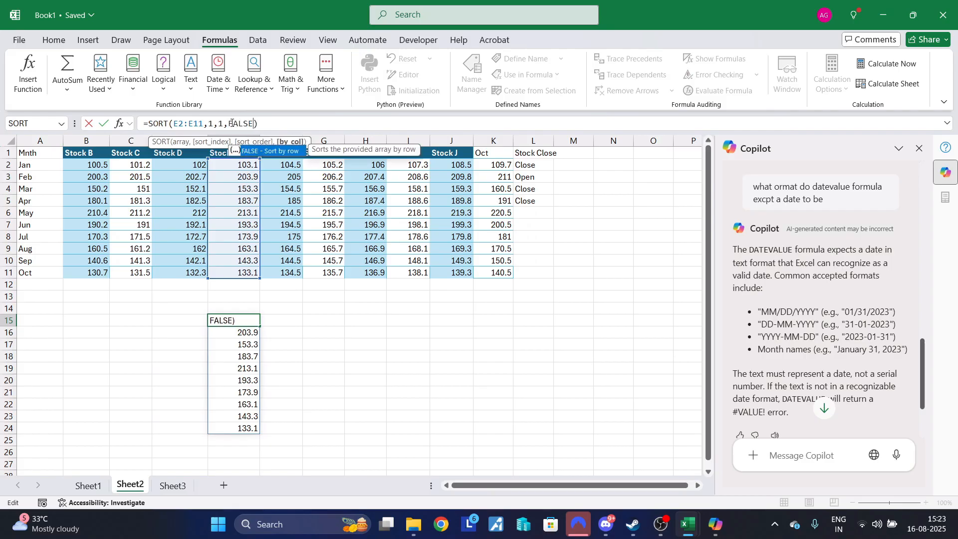
pyautogui.press('Return')
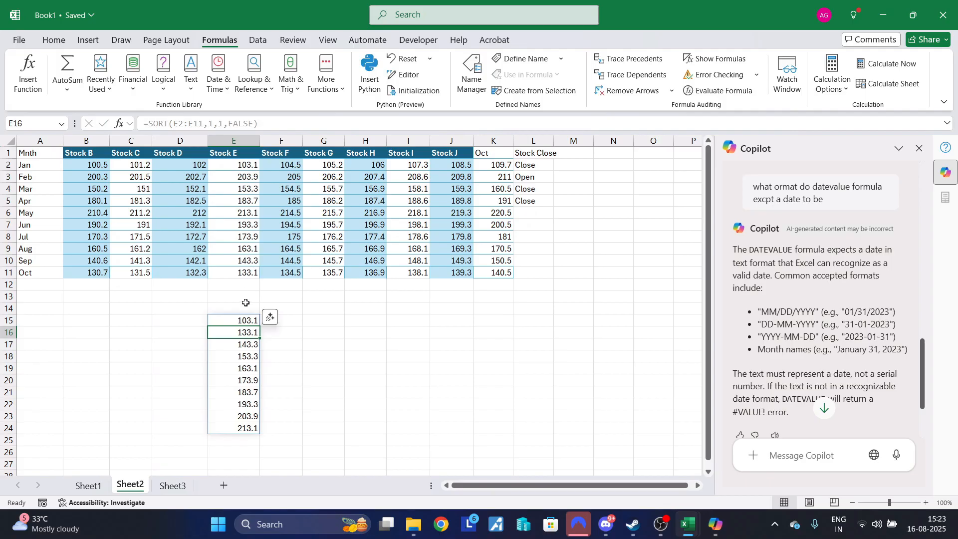
# Try to fill E15's SORT formula down column E, and clear the formula from E15
pyautogui.click(252, 322)
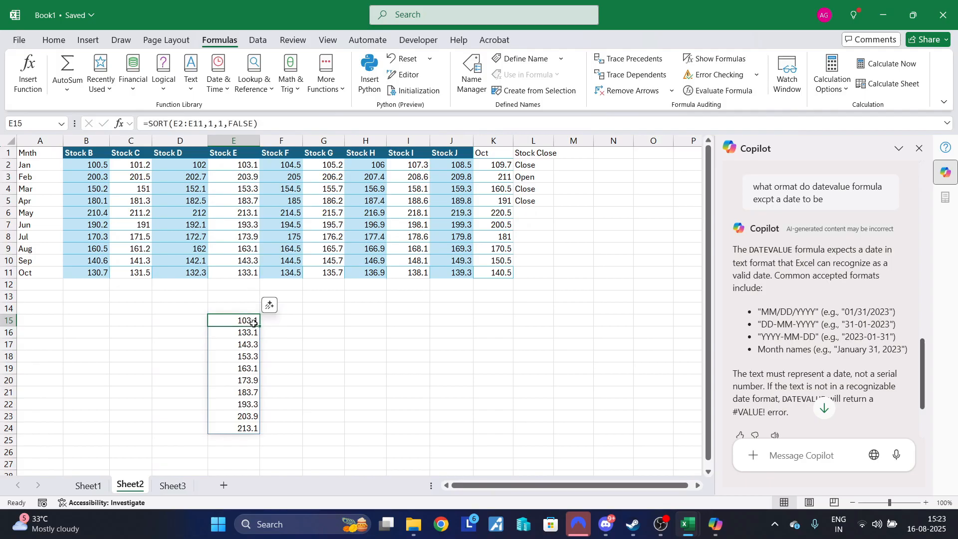
pyautogui.moveTo(260, 325); pyautogui.dragTo(262, 423)
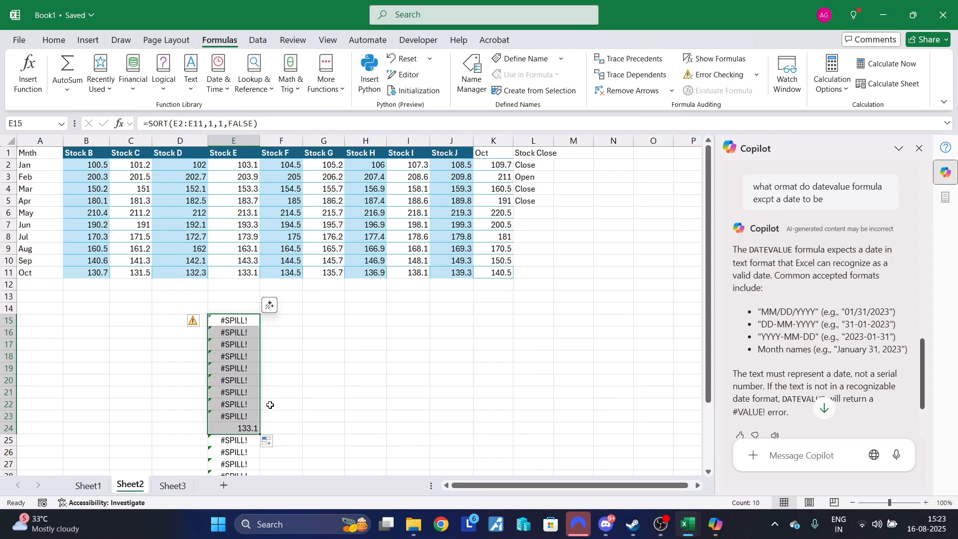
pyautogui.hotkey('ctrl', 'z')
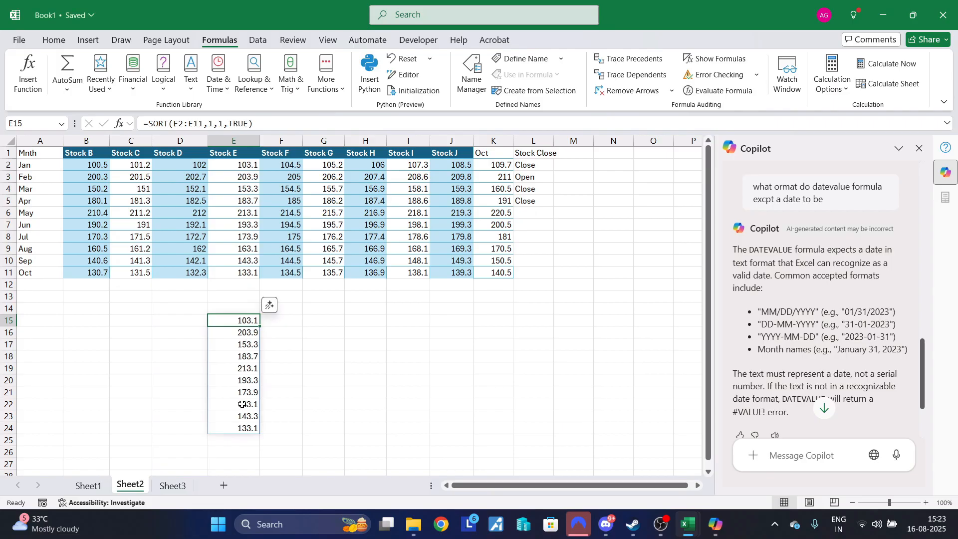
pyautogui.press('Delete')
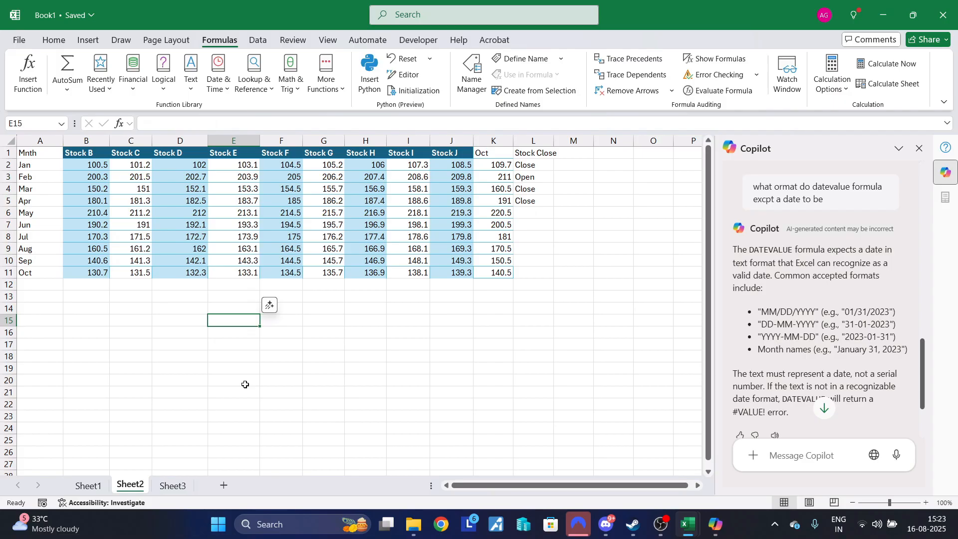
# Select the Stock F values F2:F11
pyautogui.click(90, 41)
pyautogui.click(68, 41)
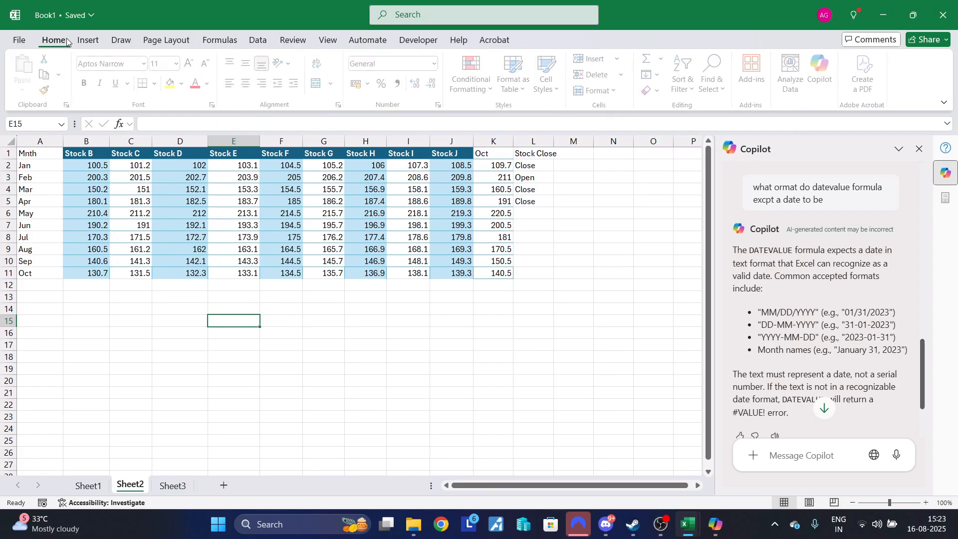
pyautogui.click(258, 39)
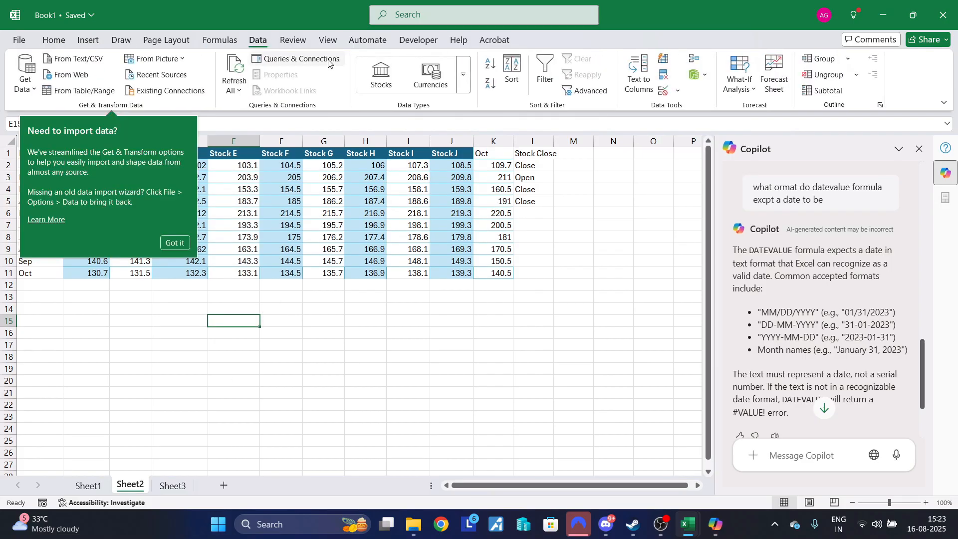
pyautogui.click(275, 165)
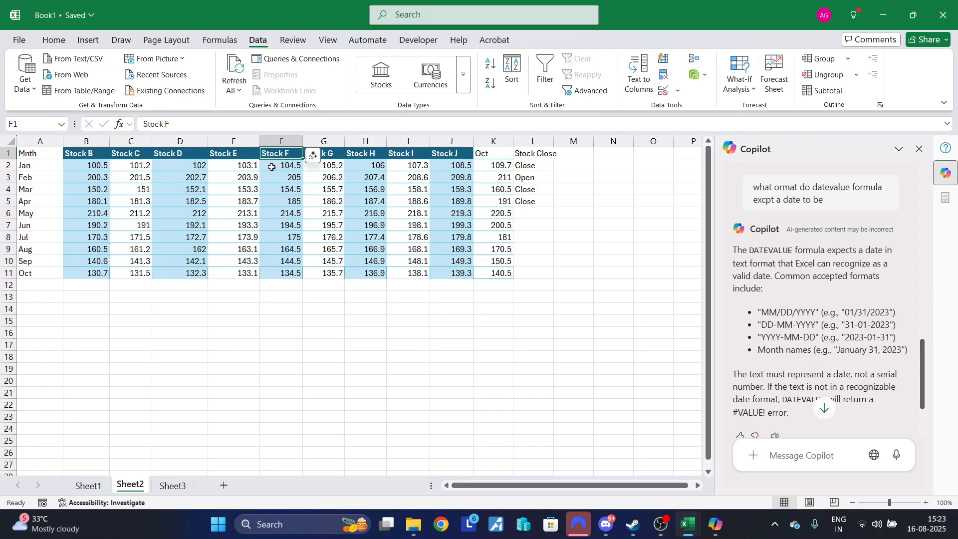
pyautogui.moveTo(275, 165); pyautogui.dragTo(282, 273)
pyautogui.click(55, 41)
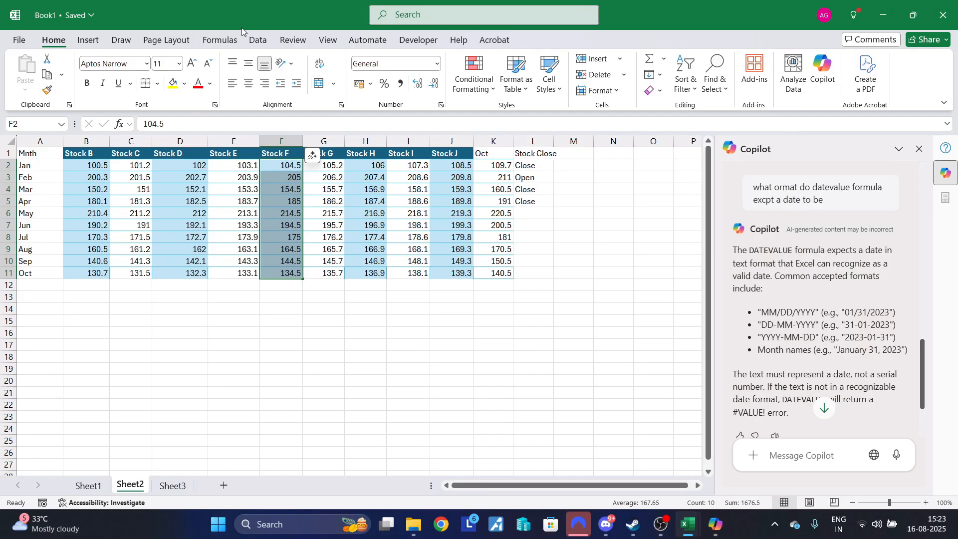
pyautogui.click(257, 40)
pyautogui.click(219, 40)
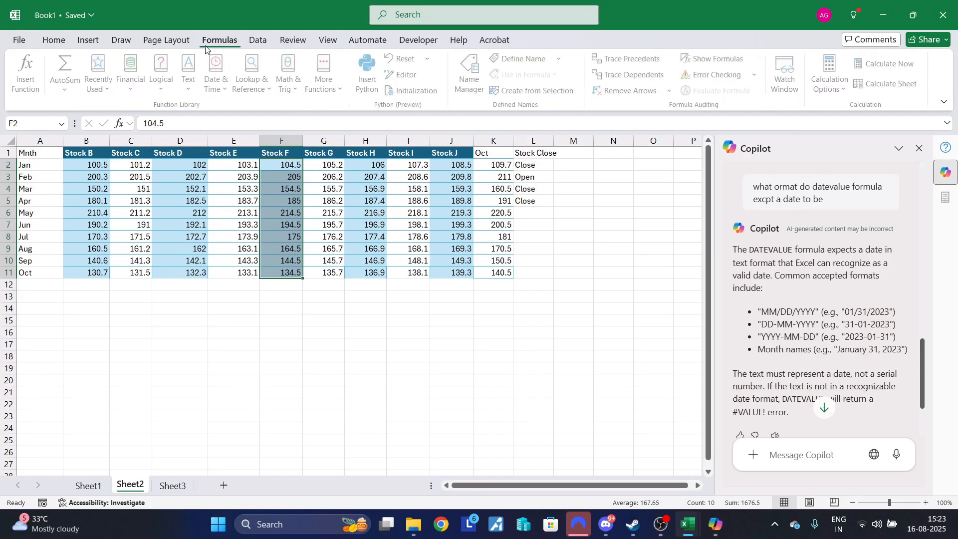
pyautogui.click(327, 41)
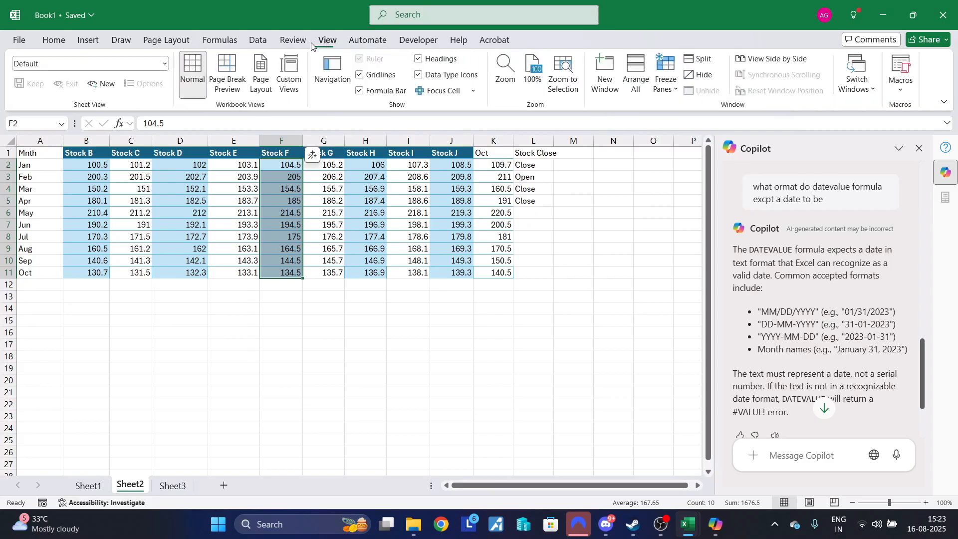
pyautogui.click(88, 40)
pyautogui.click(54, 40)
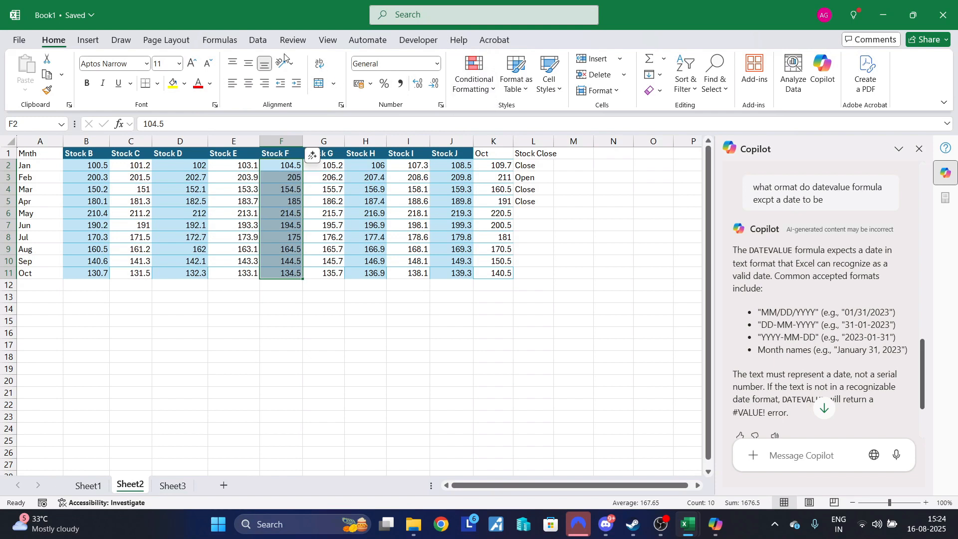
# Sort only the selected Stock F values by cell values from smallest to largest, treating the data as having headers
pyautogui.click(258, 40)
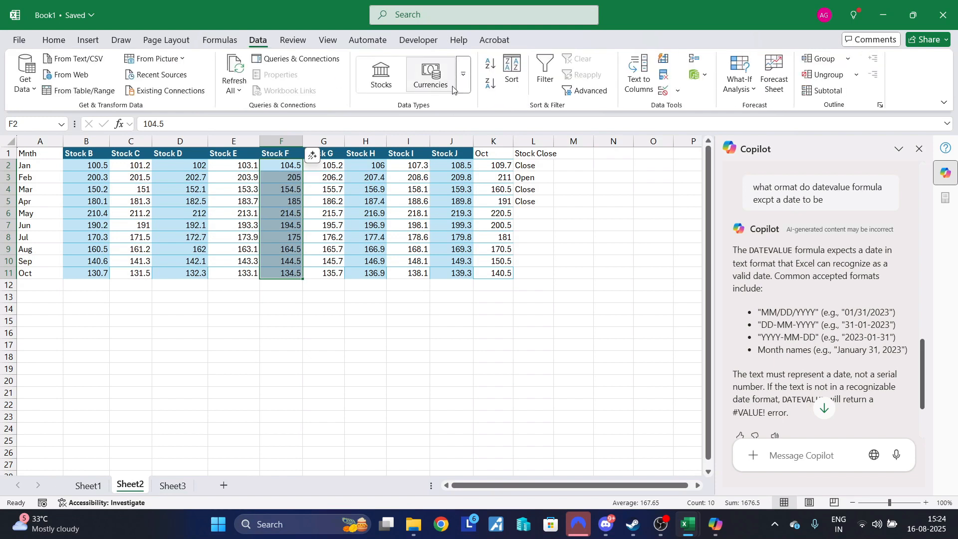
pyautogui.click(512, 73)
pyautogui.click(543, 225)
pyautogui.click(714, 248)
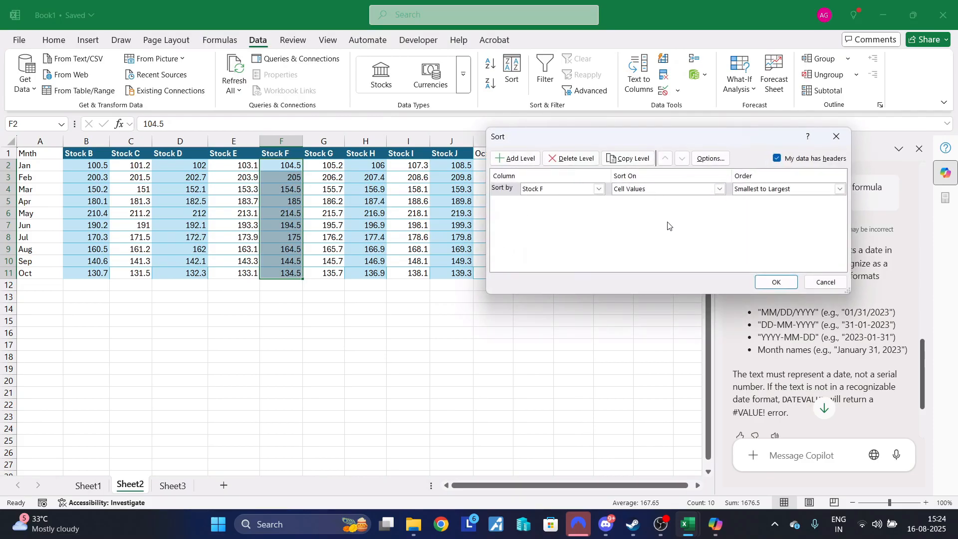
pyautogui.click(776, 282)
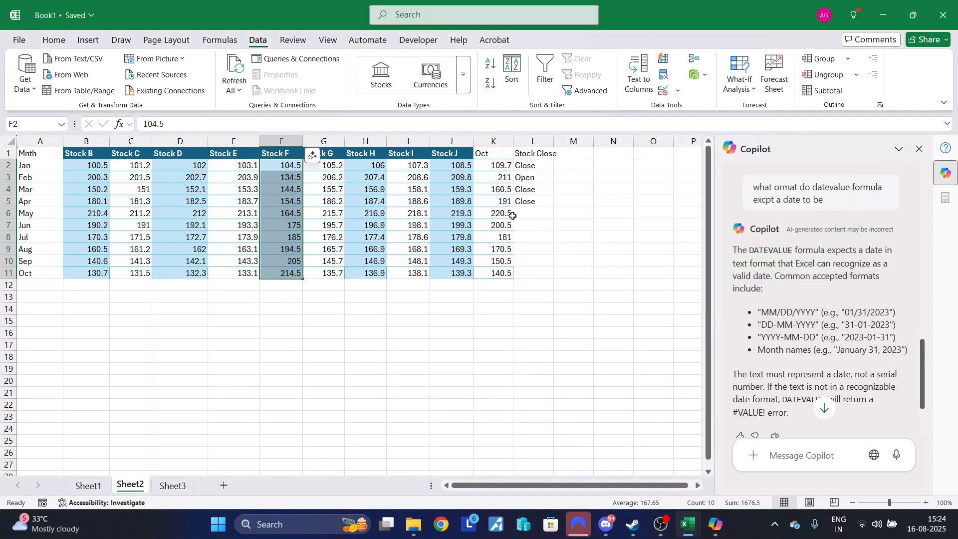
pyautogui.click(370, 259)
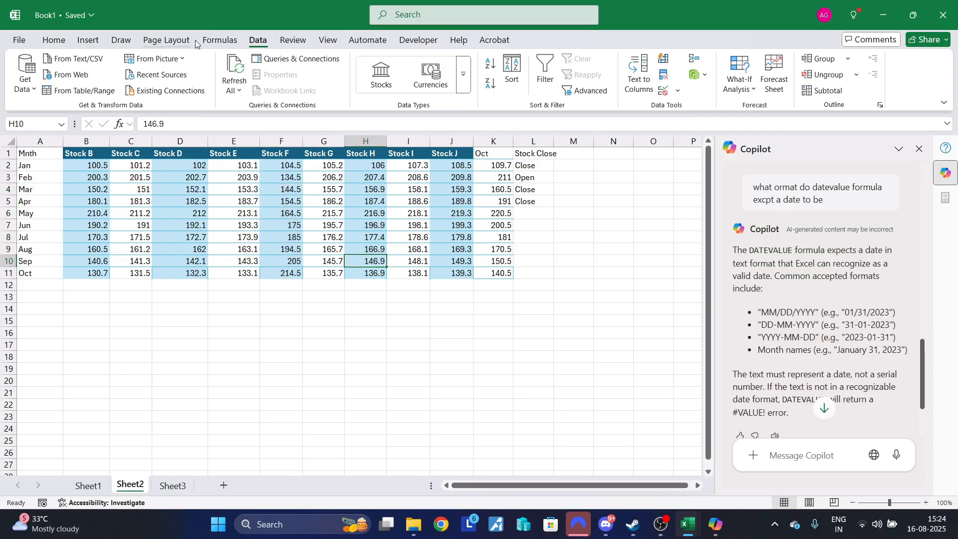
pyautogui.click(218, 41)
pyautogui.click(262, 85)
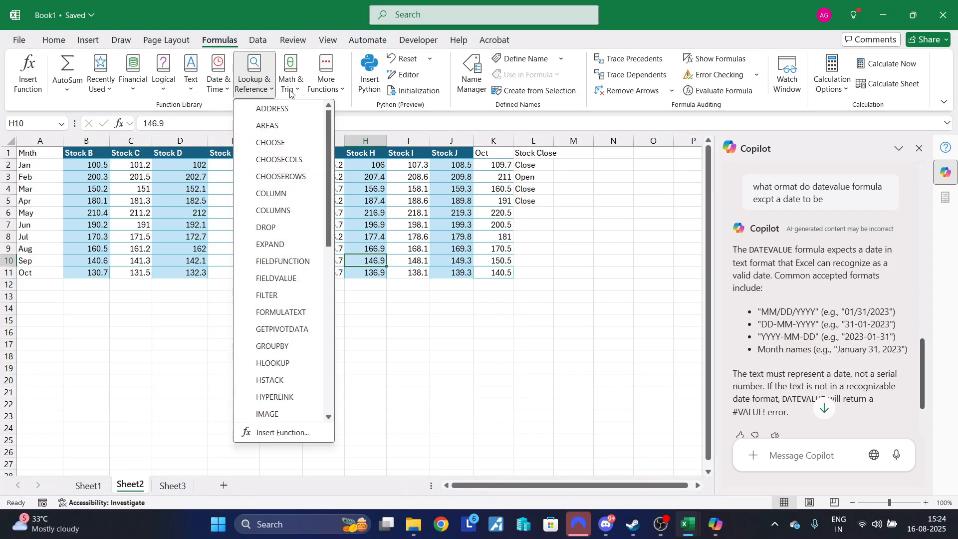
pyautogui.click(386, 121)
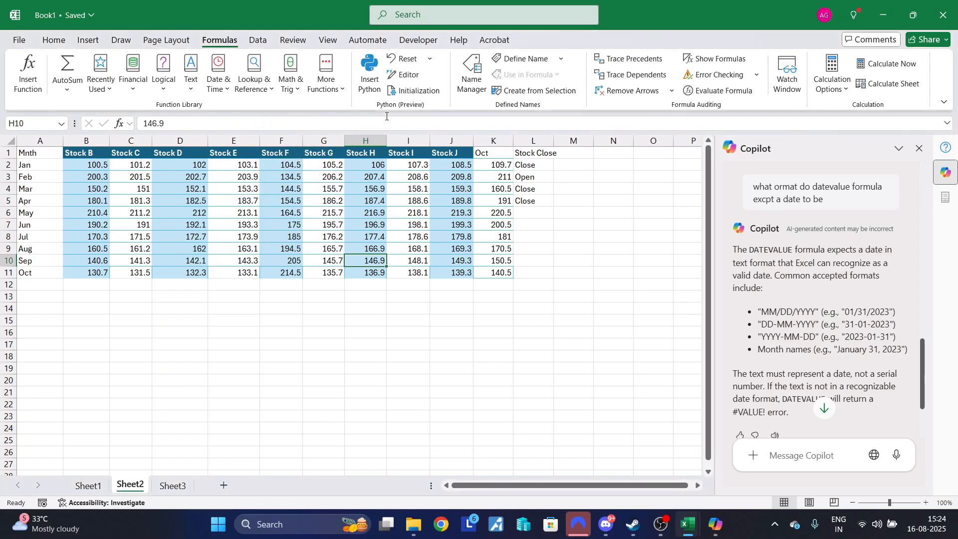
# Select the stock data range A2:K11
pyautogui.click(371, 175)
pyautogui.moveTo(488, 170); pyautogui.dragTo(55, 274)
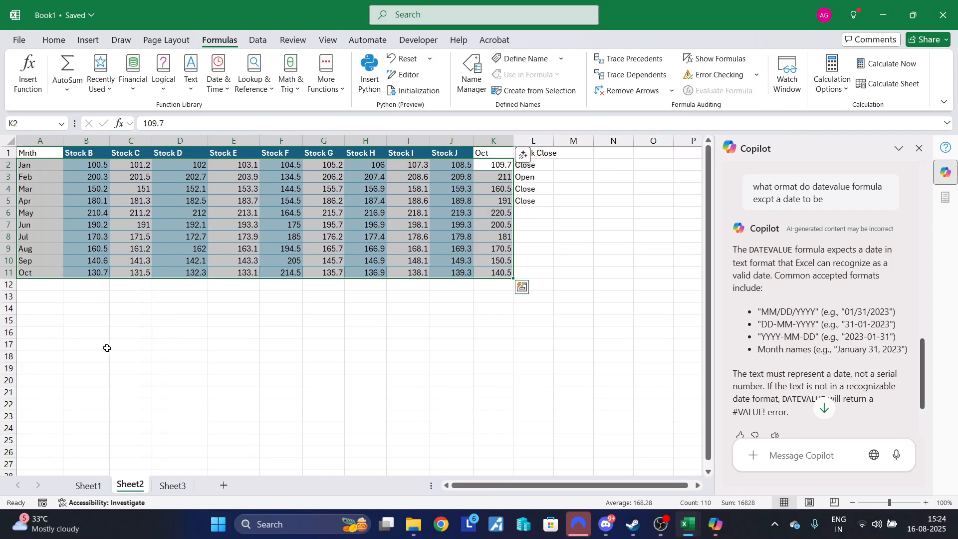